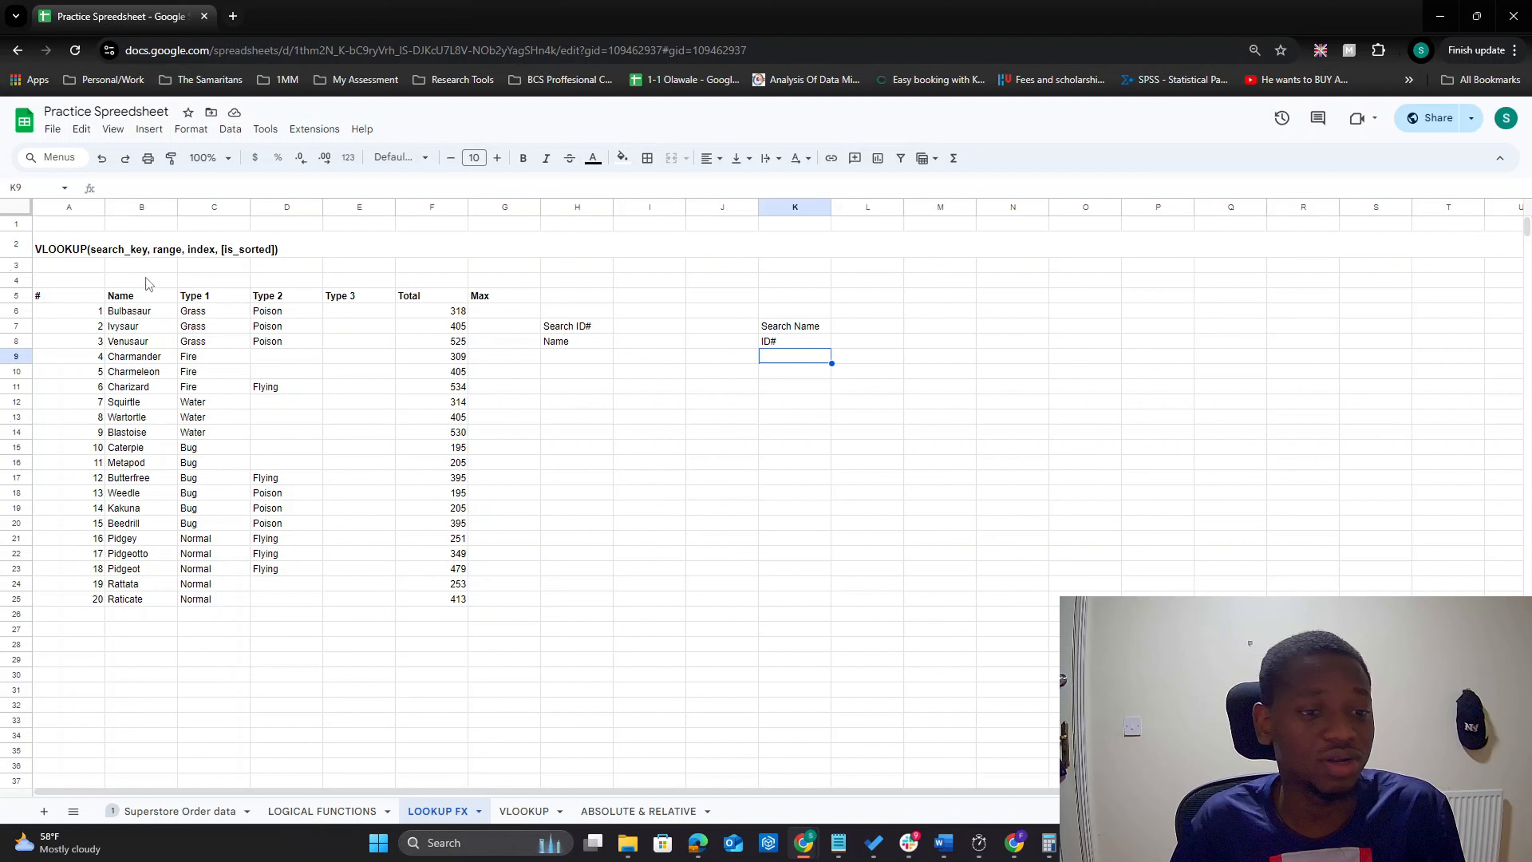
# Step: Examine the table's columns A to F, its ID and Name columns, and the empty cells beside Search ID# and Name
pyautogui.click(150, 207)
pyautogui.click(74, 207)
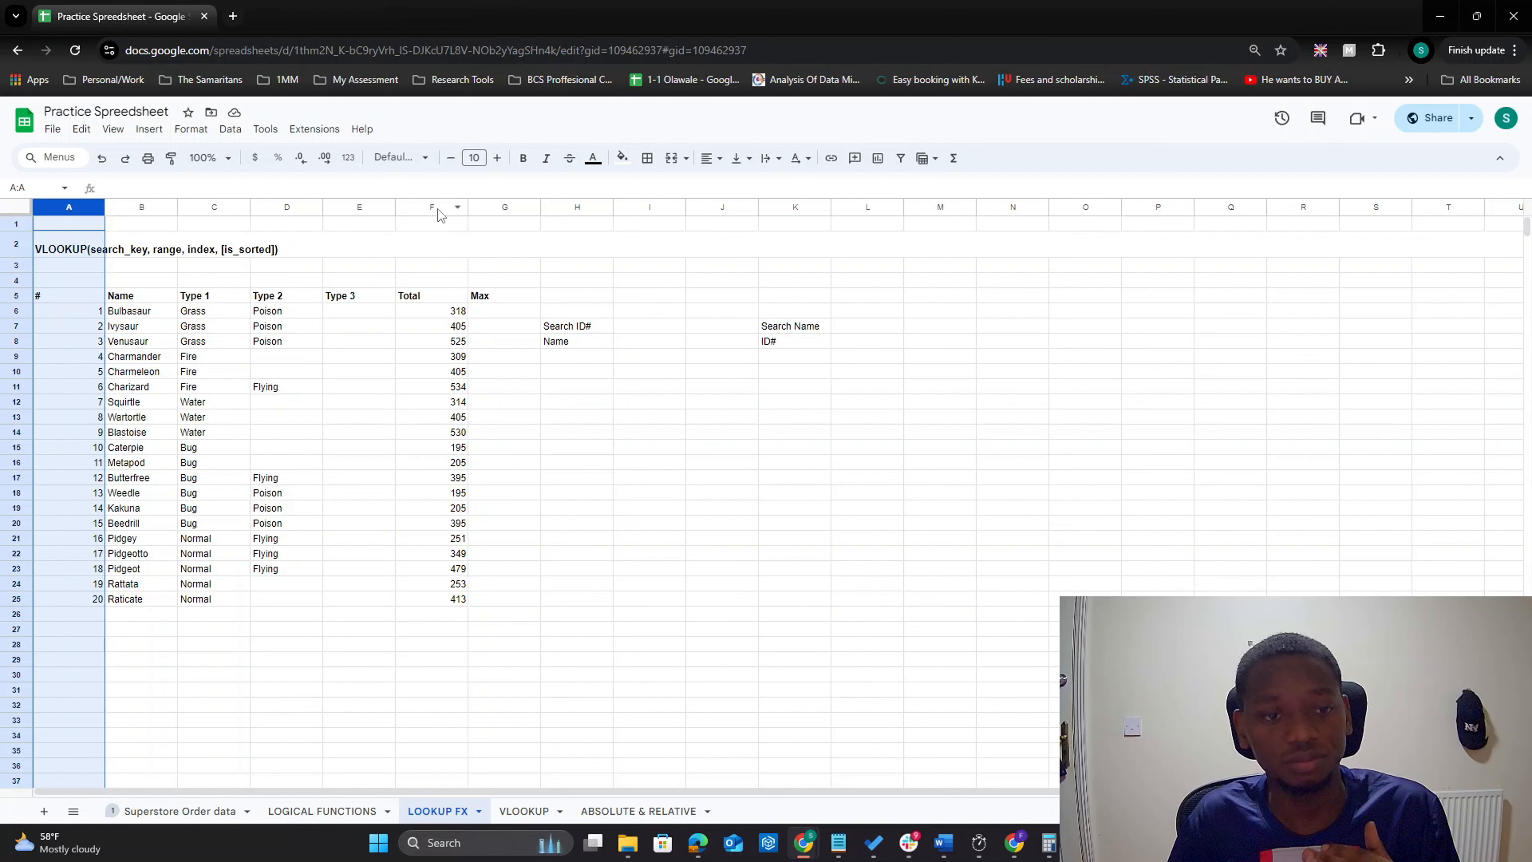
pyautogui.moveTo(438, 208); pyautogui.dragTo(69, 207)
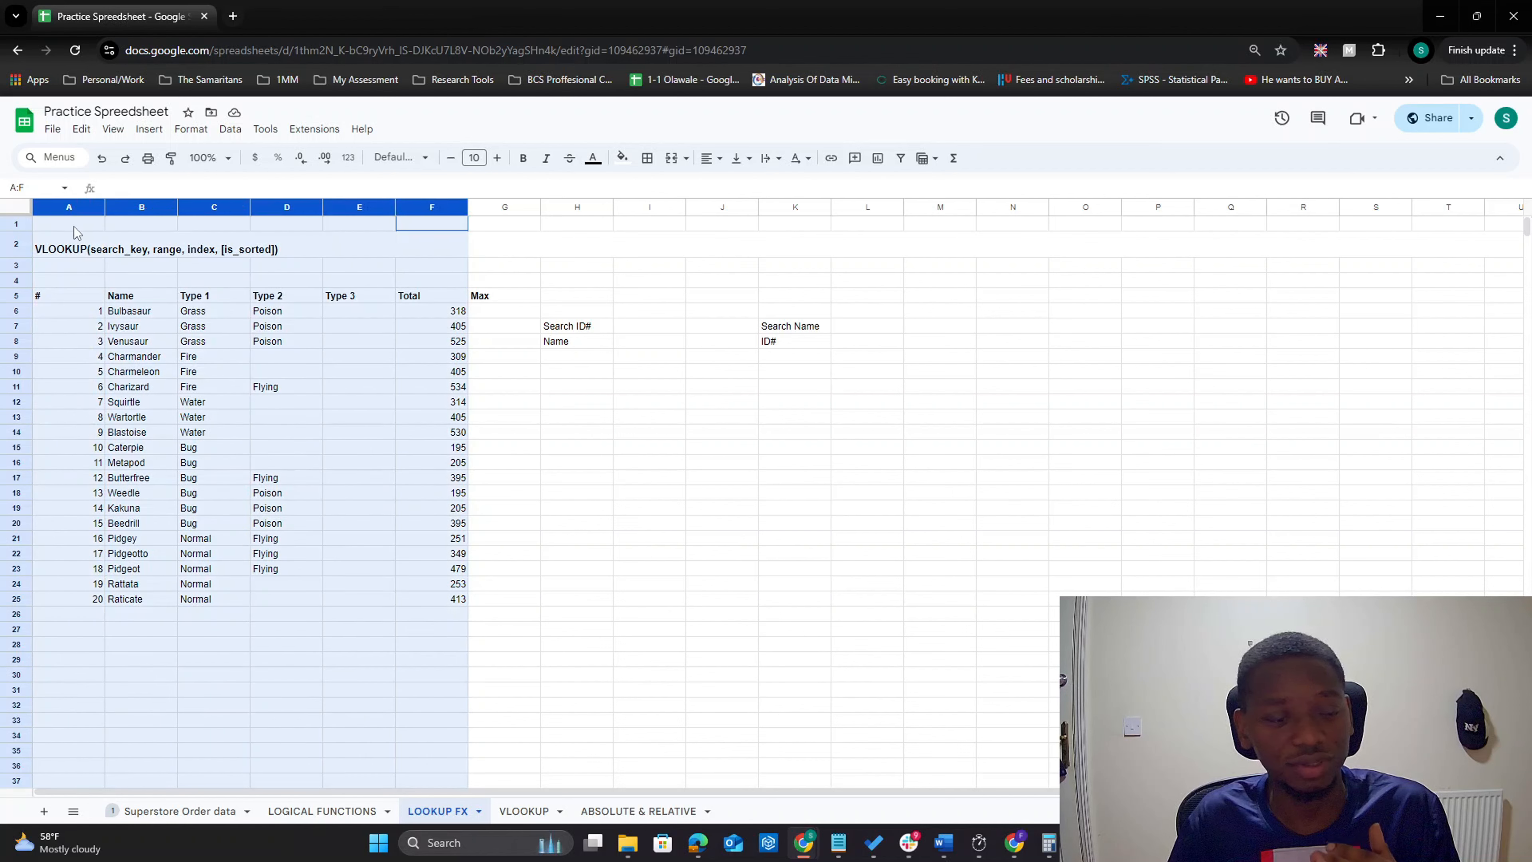
pyautogui.click(634, 329)
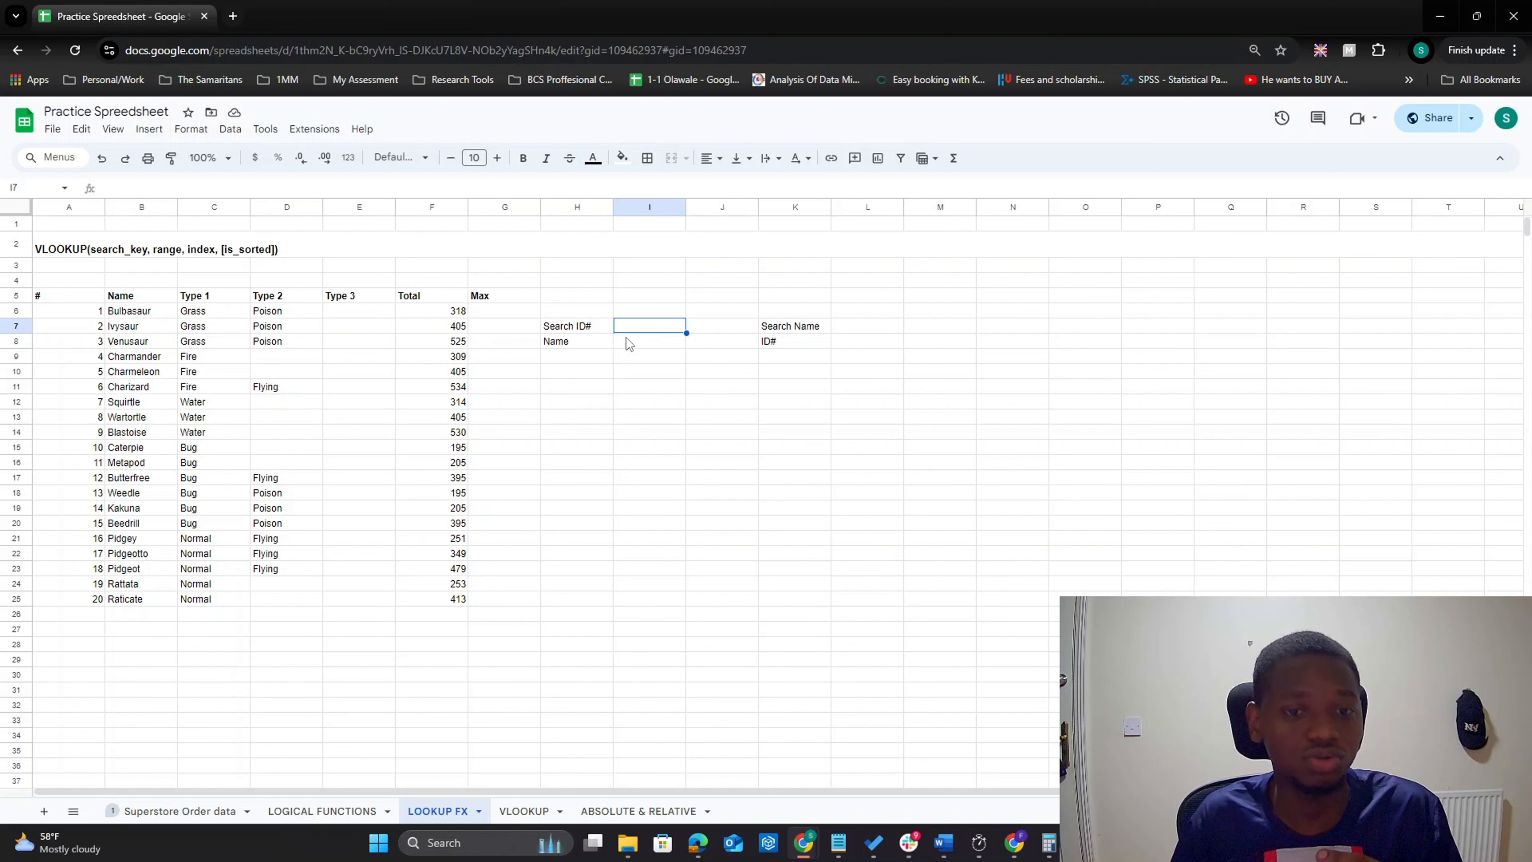
pyautogui.moveTo(576, 334); pyautogui.dragTo(623, 331)
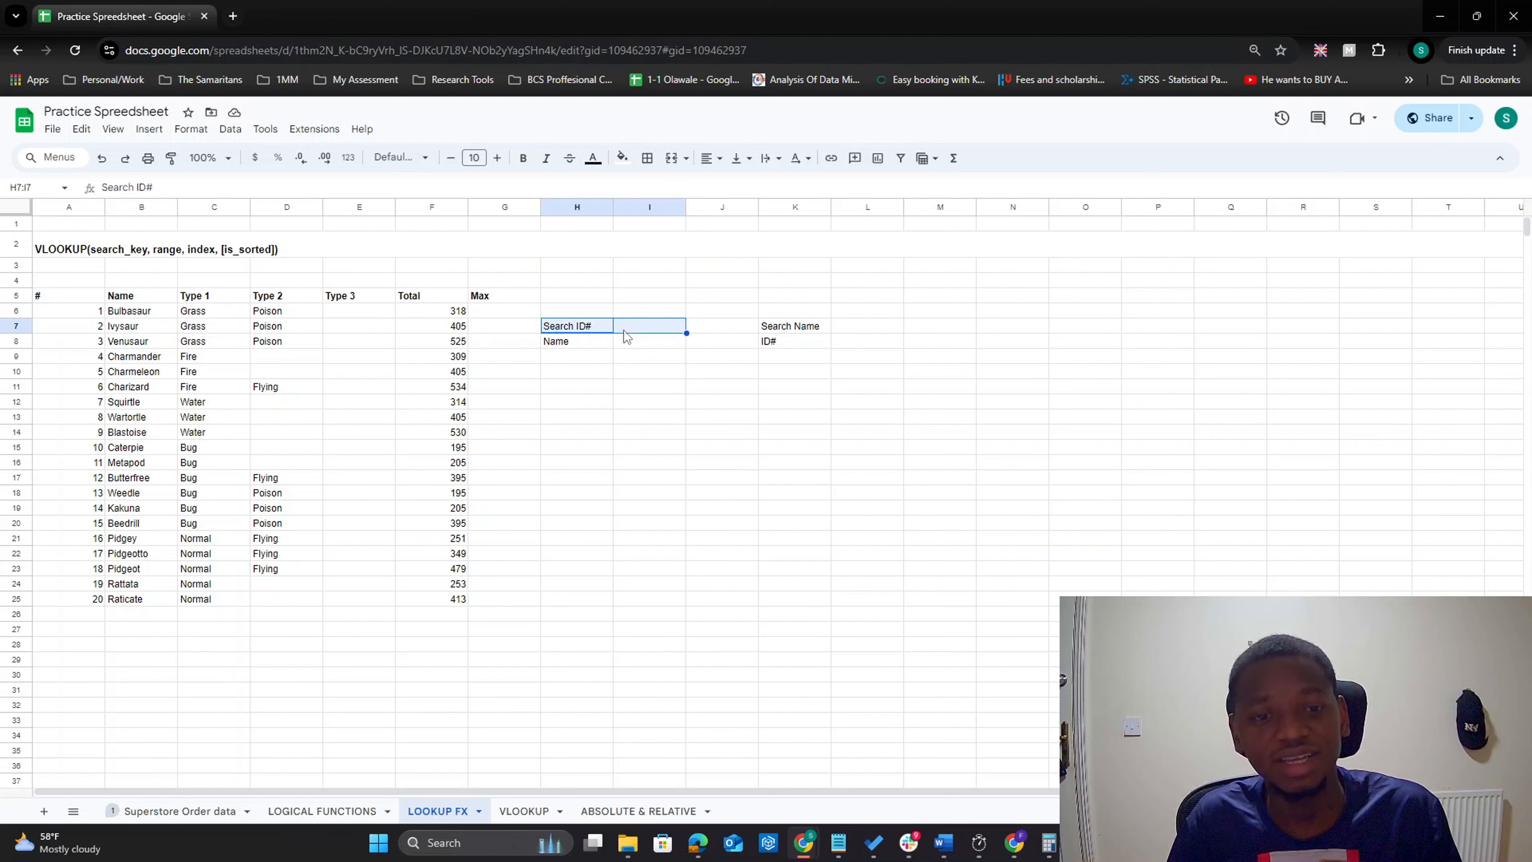
pyautogui.click(642, 343)
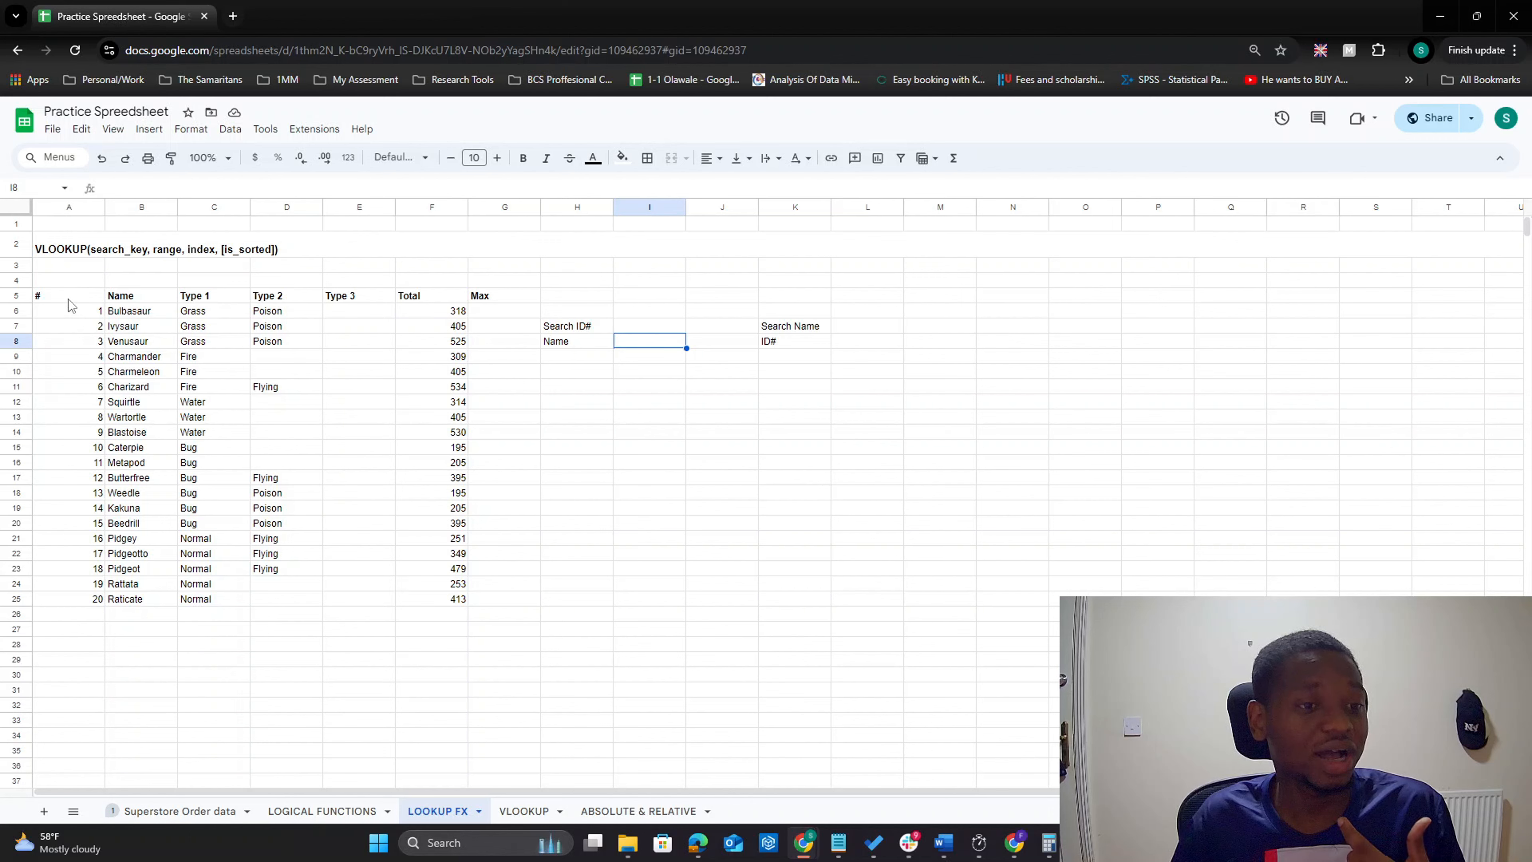
pyautogui.moveTo(68, 298); pyautogui.dragTo(62, 800)
pyautogui.scroll(5, 224, 679)
pyautogui.scroll(3, 224, 673)
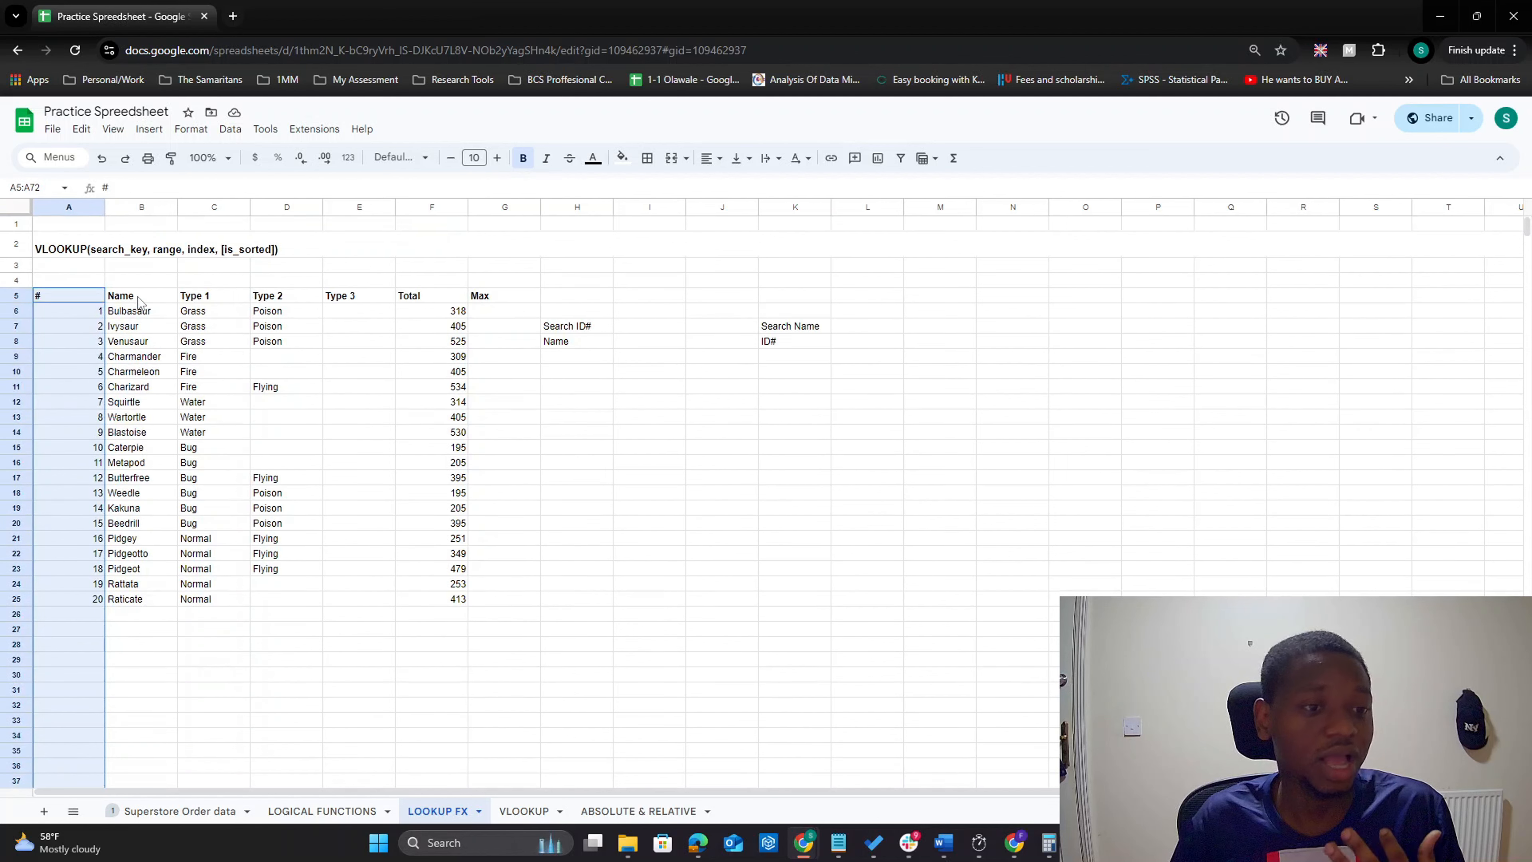
pyautogui.moveTo(138, 299); pyautogui.dragTo(144, 616)
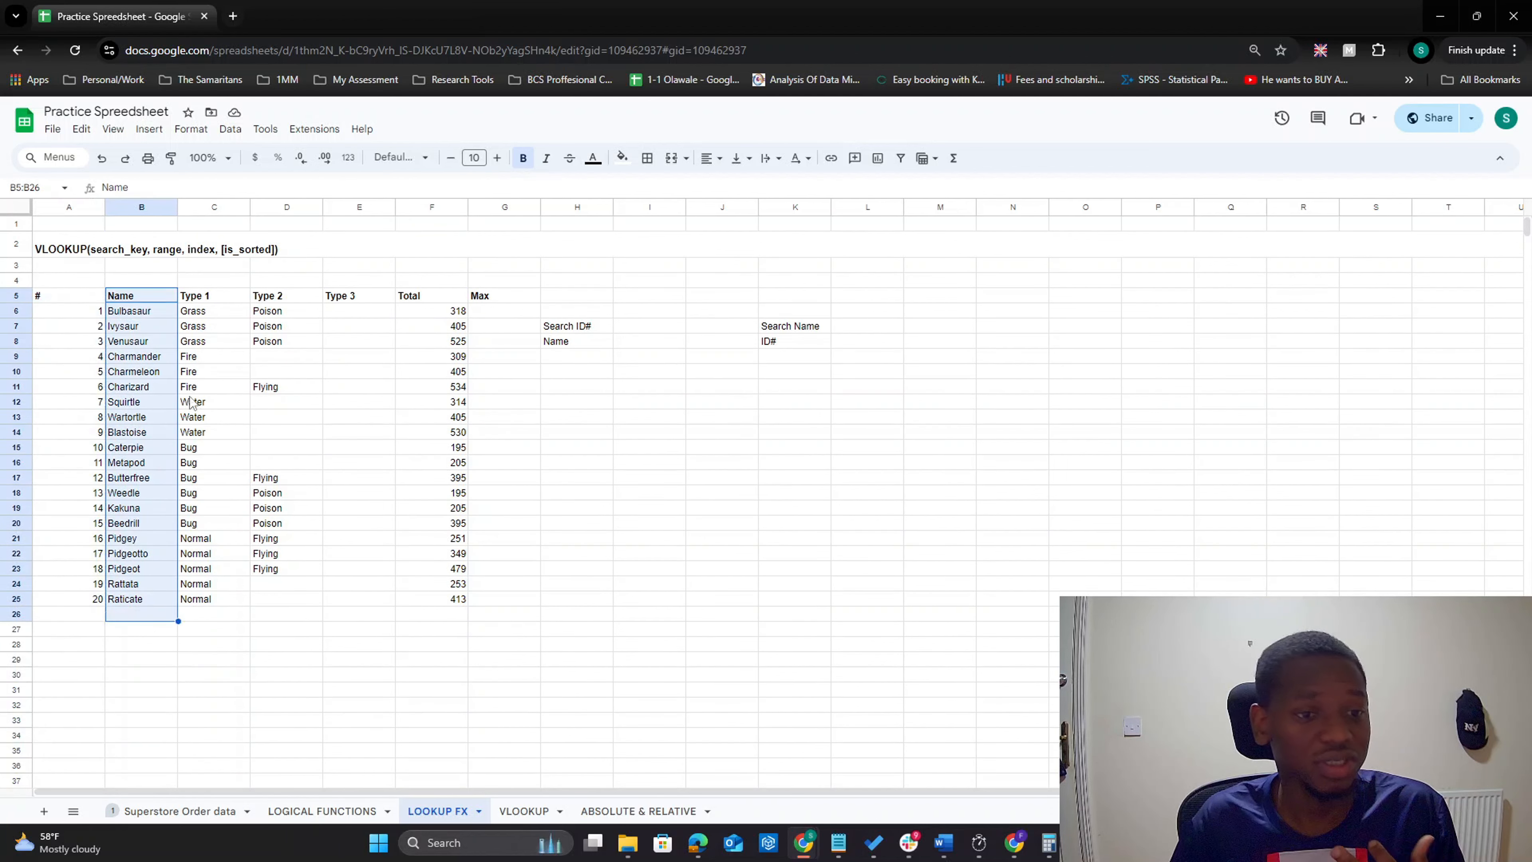
# Step: Enter 10 as the lookup ID in cell I7, beside Search ID#
pyautogui.click(643, 331)
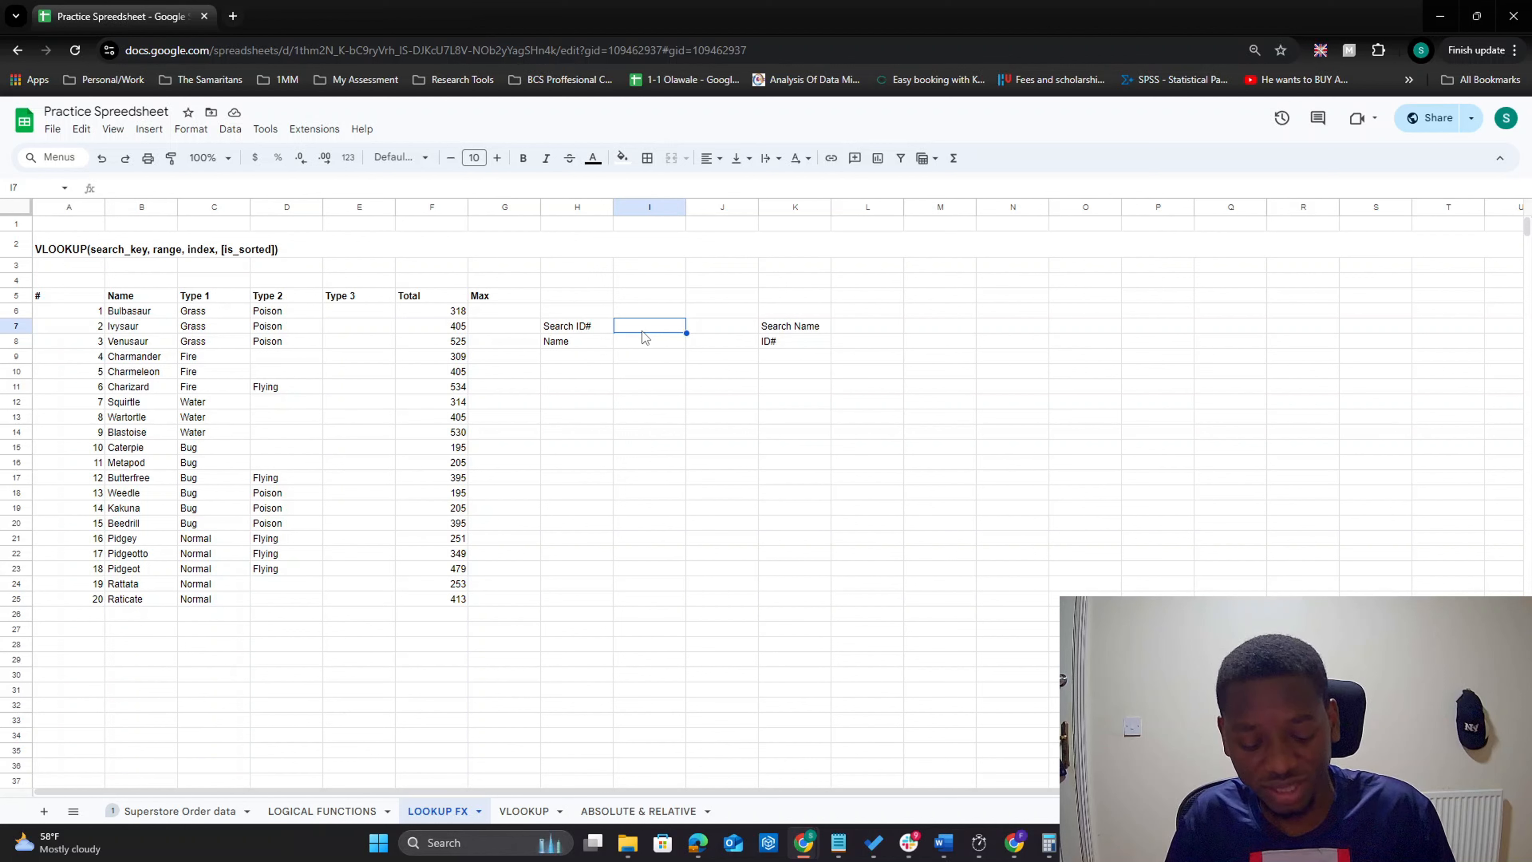
pyautogui.write('10')
pyautogui.press('Return')
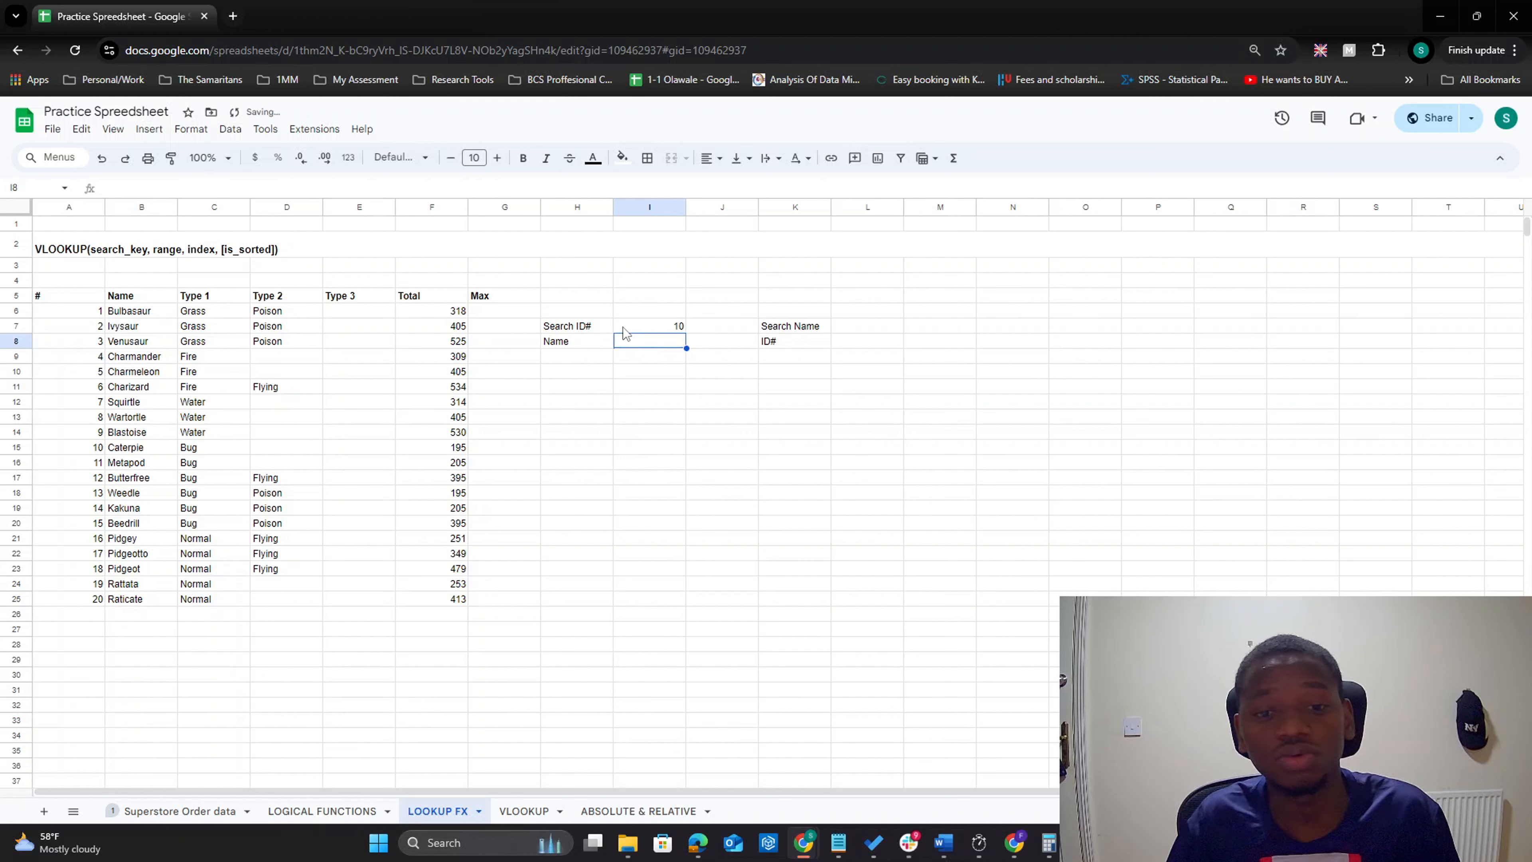
# Step: Review the VLOOKUP syntax in row 2 against the search ID cell and possible lookup ranges starting from different table columns
pyautogui.click(675, 328)
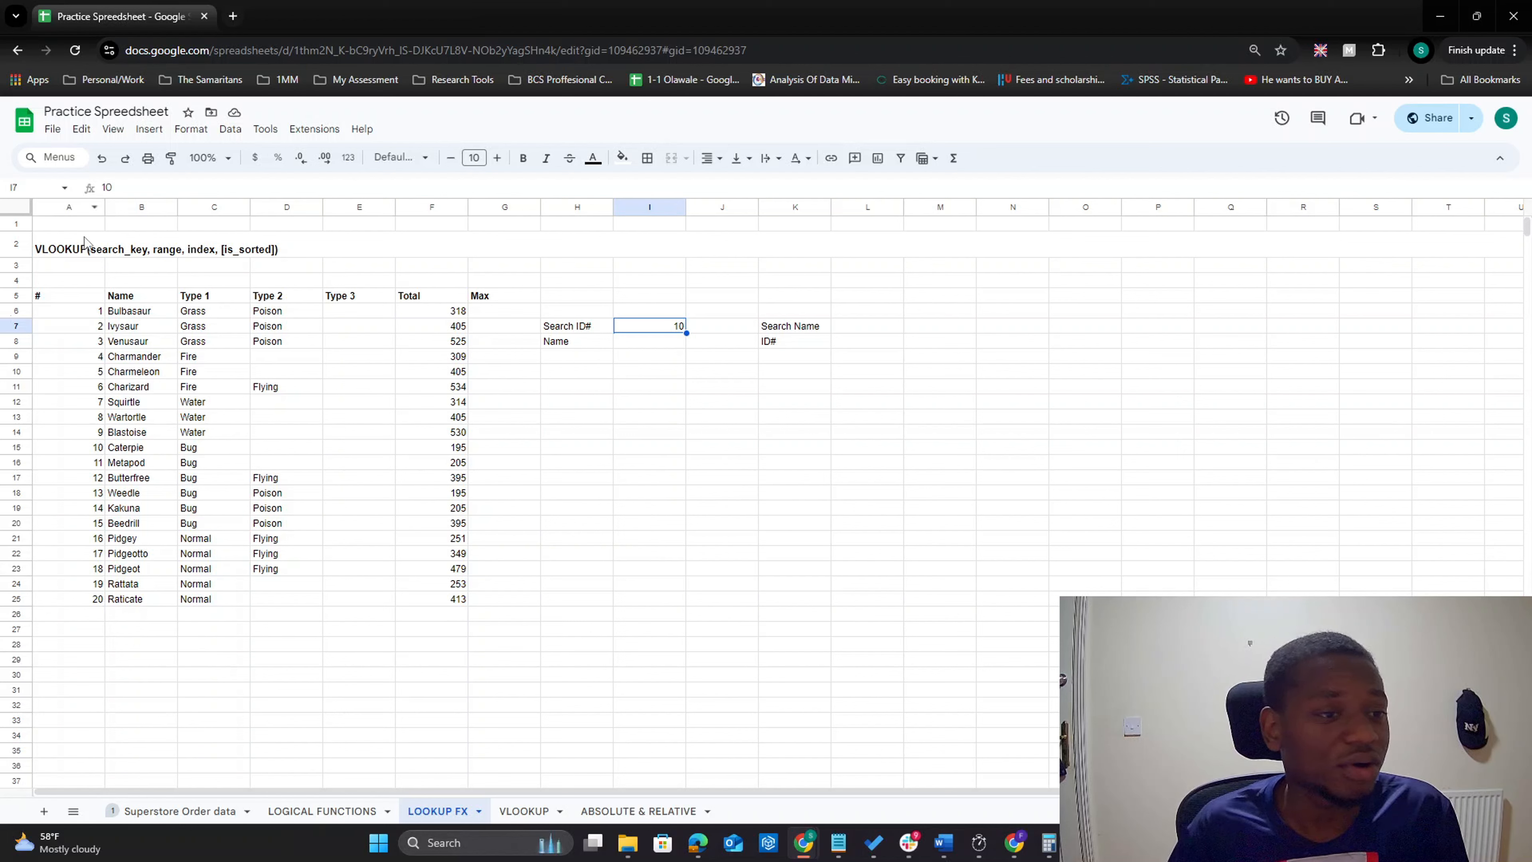
pyautogui.click(81, 252)
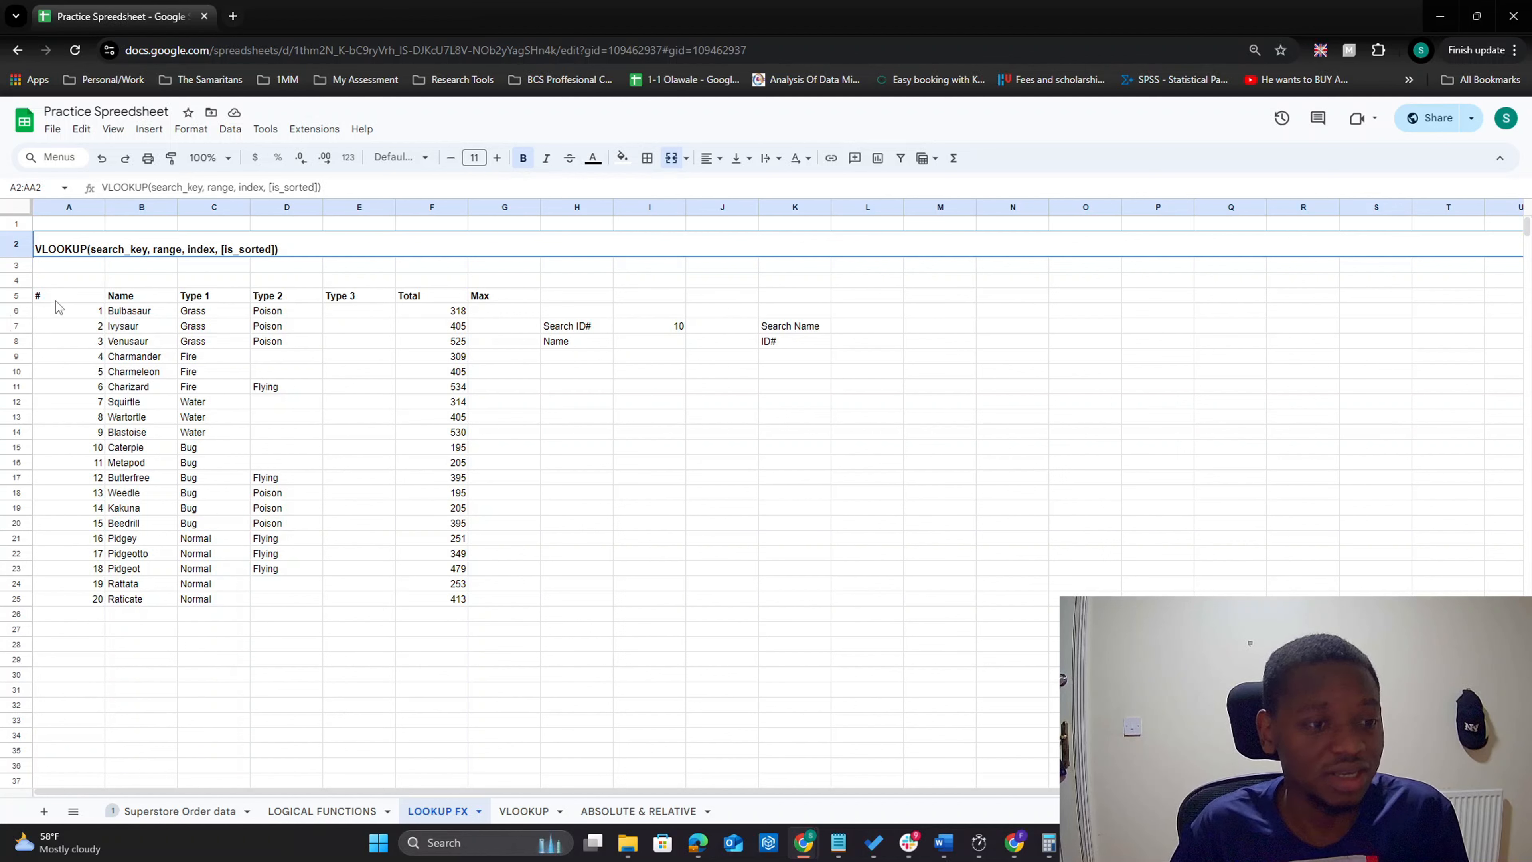
pyautogui.moveTo(58, 312); pyautogui.dragTo(239, 606)
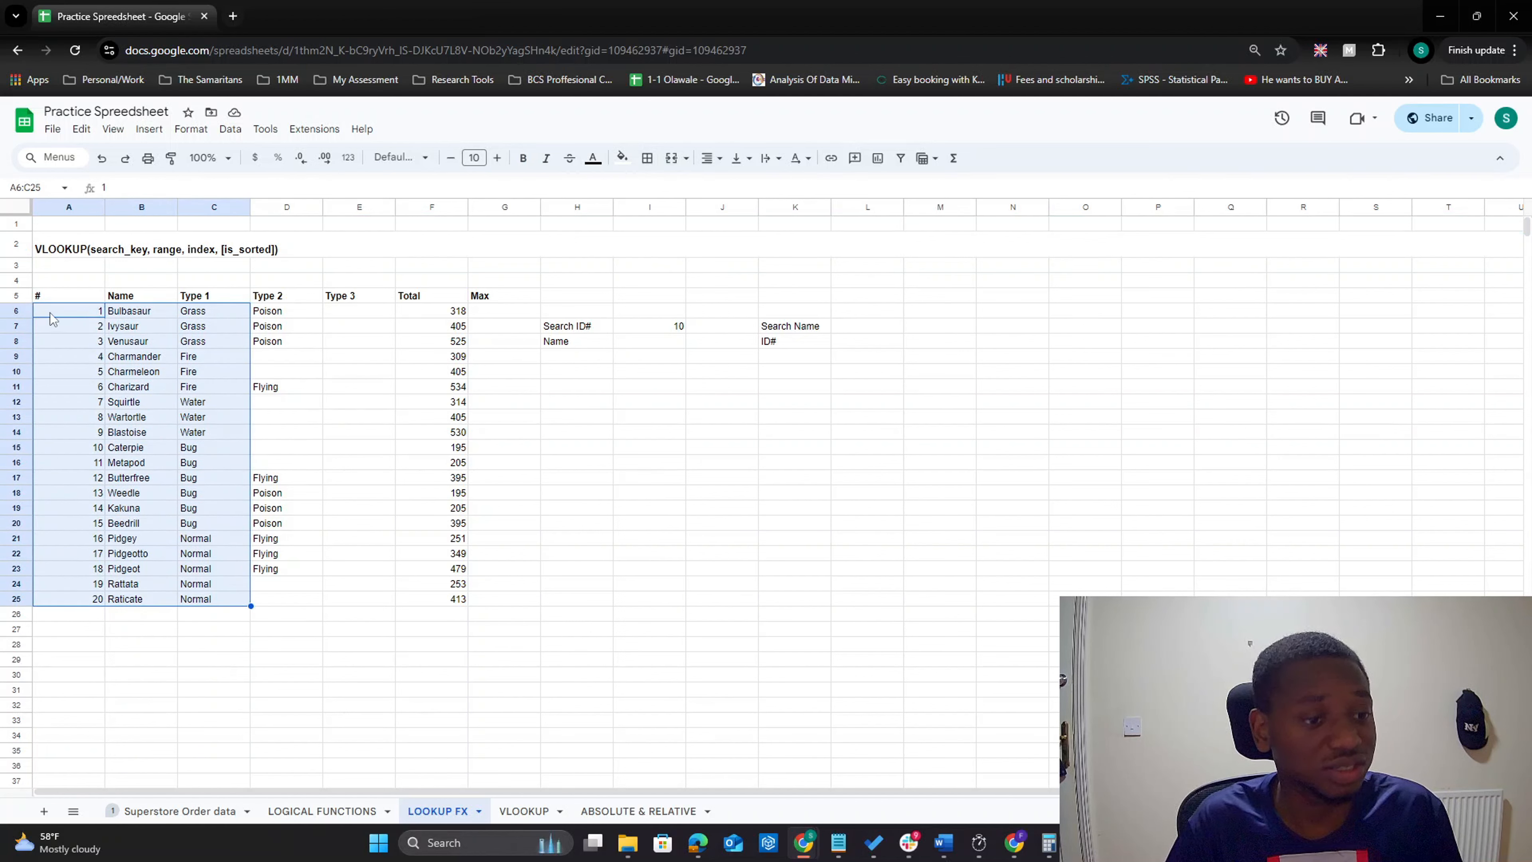
pyautogui.moveTo(48, 318); pyautogui.dragTo(221, 602)
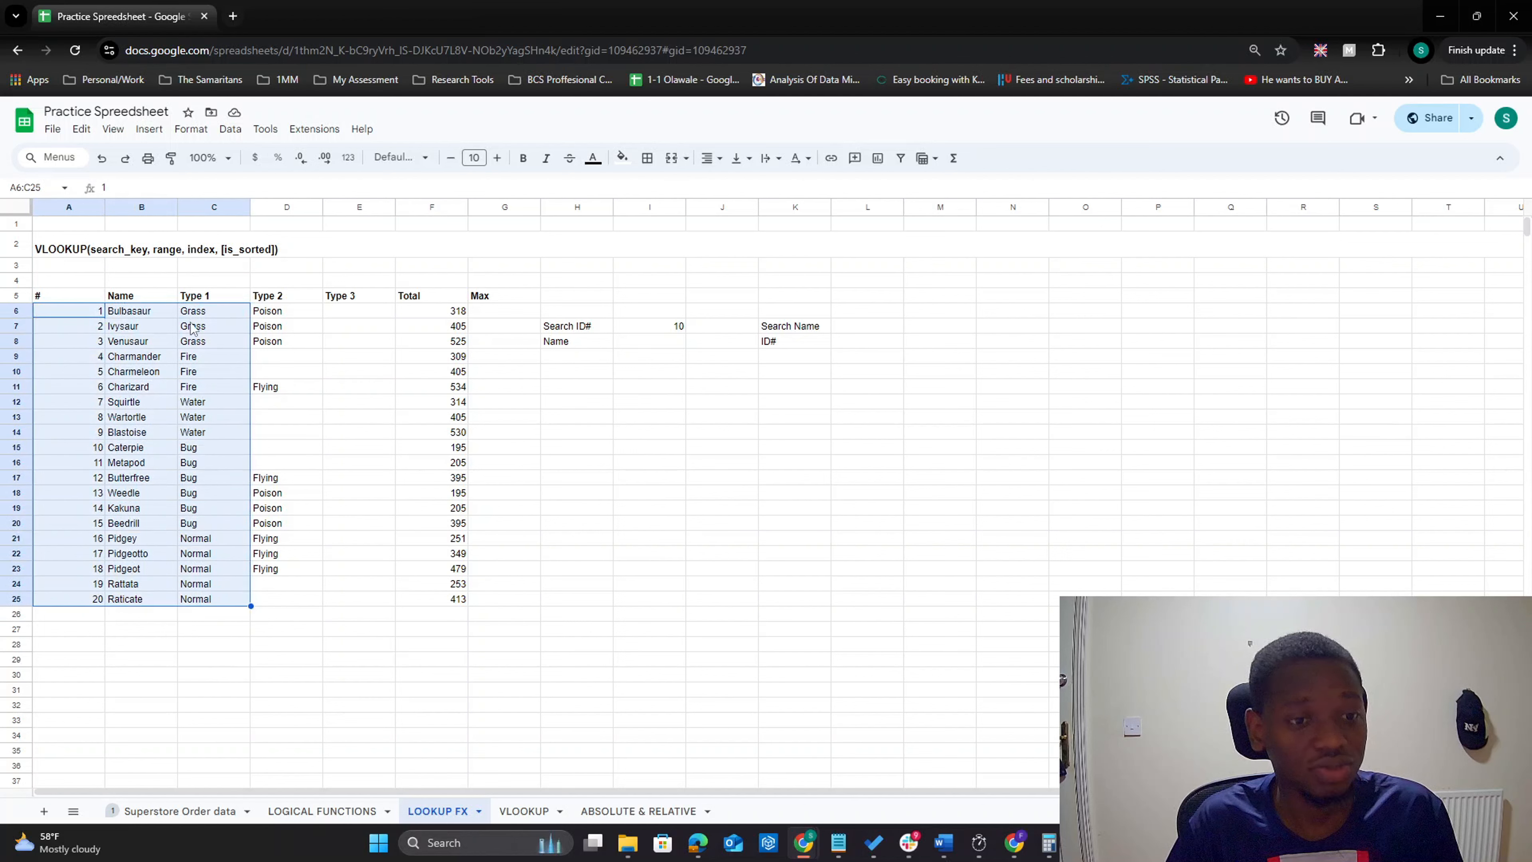
pyautogui.moveTo(192, 312); pyautogui.dragTo(297, 476)
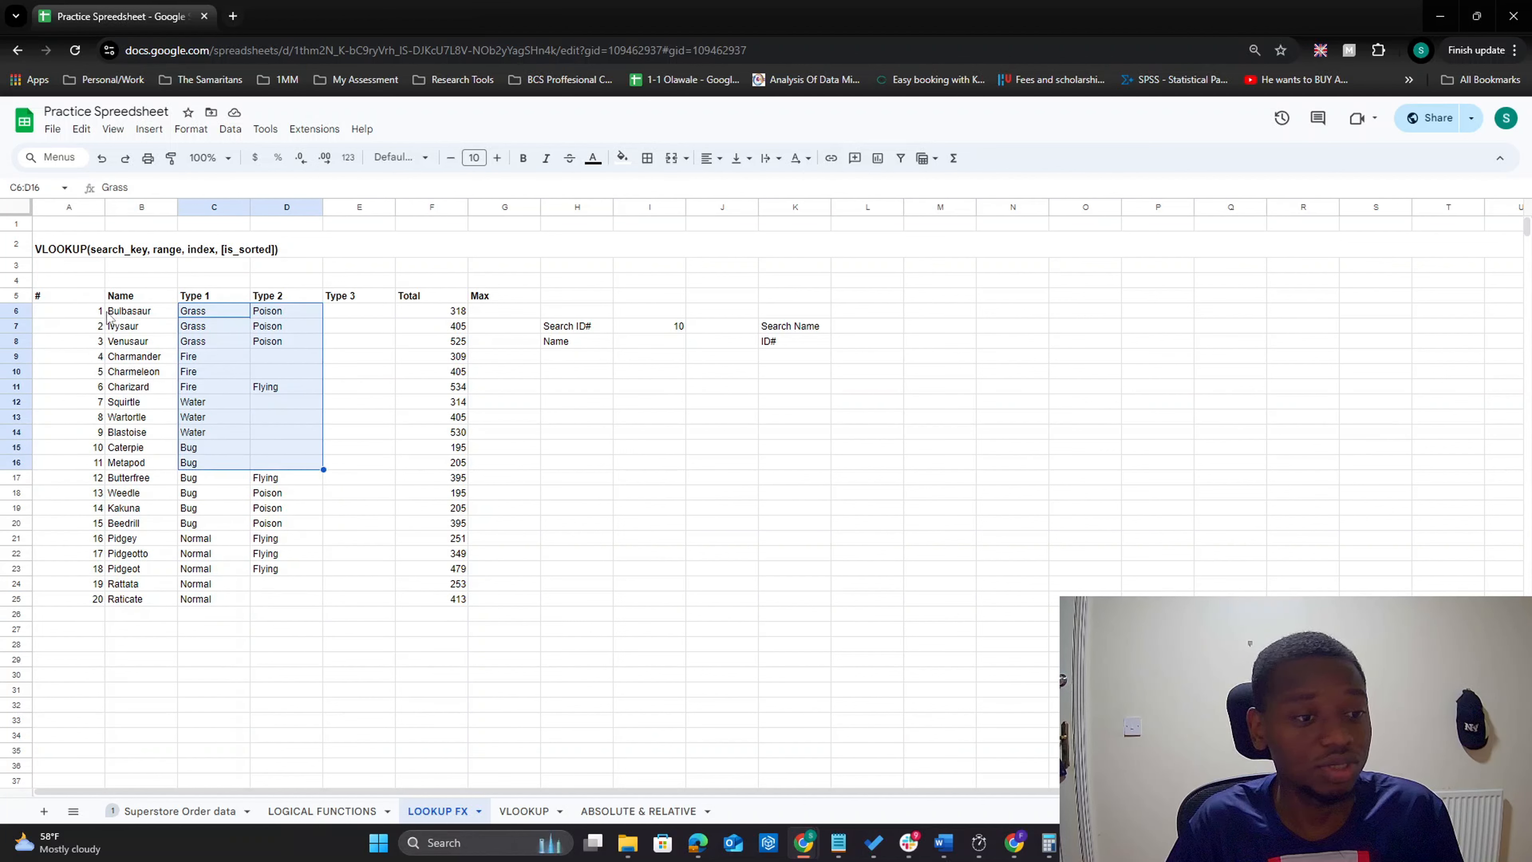
pyautogui.moveTo(100, 313); pyautogui.dragTo(152, 488)
pyautogui.moveTo(79, 402); pyautogui.dragTo(185, 545)
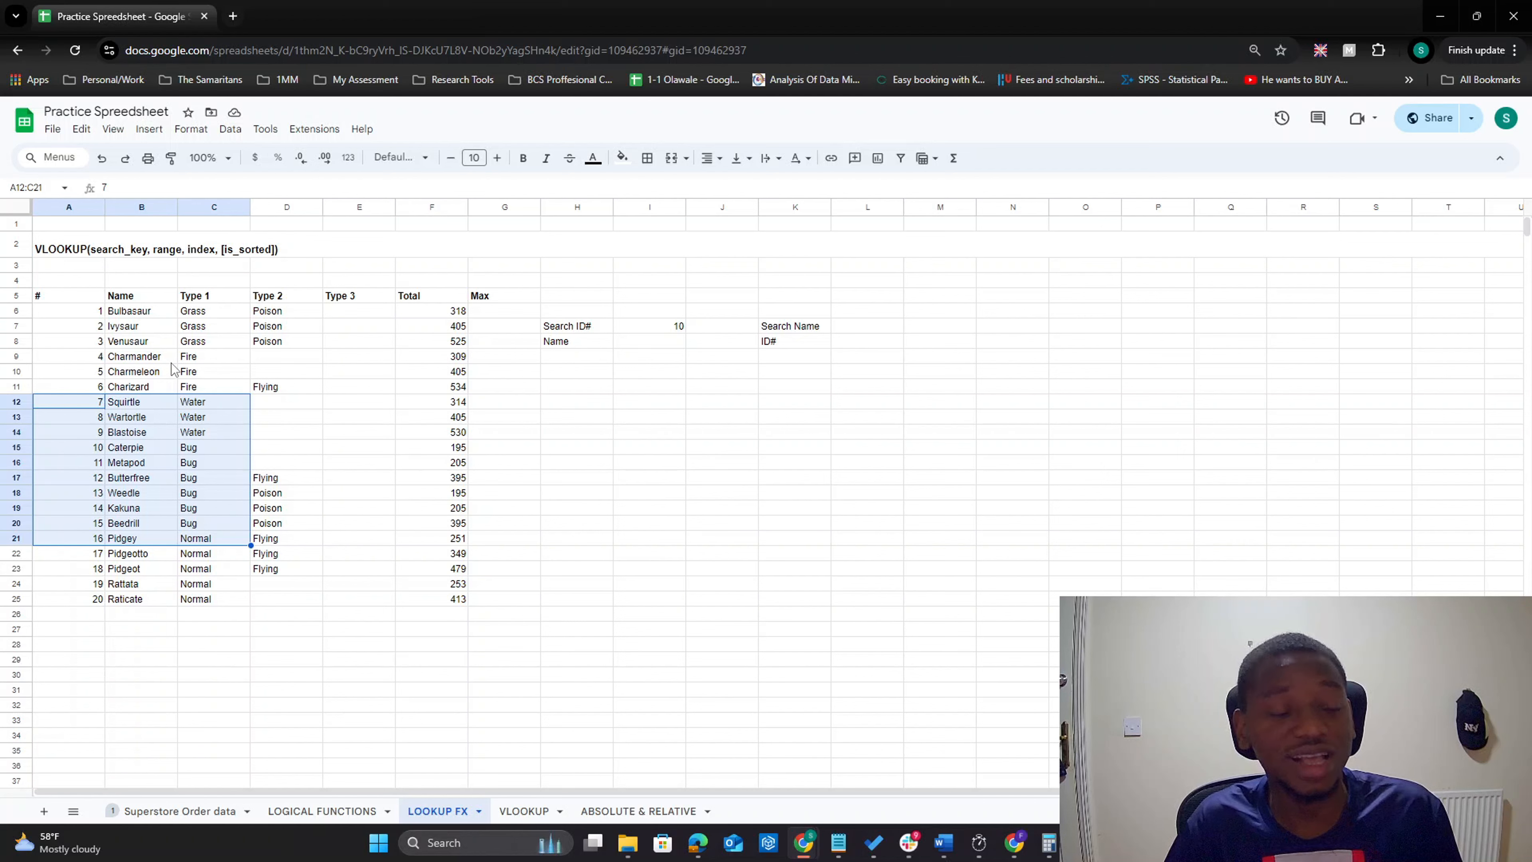
pyautogui.click(651, 343)
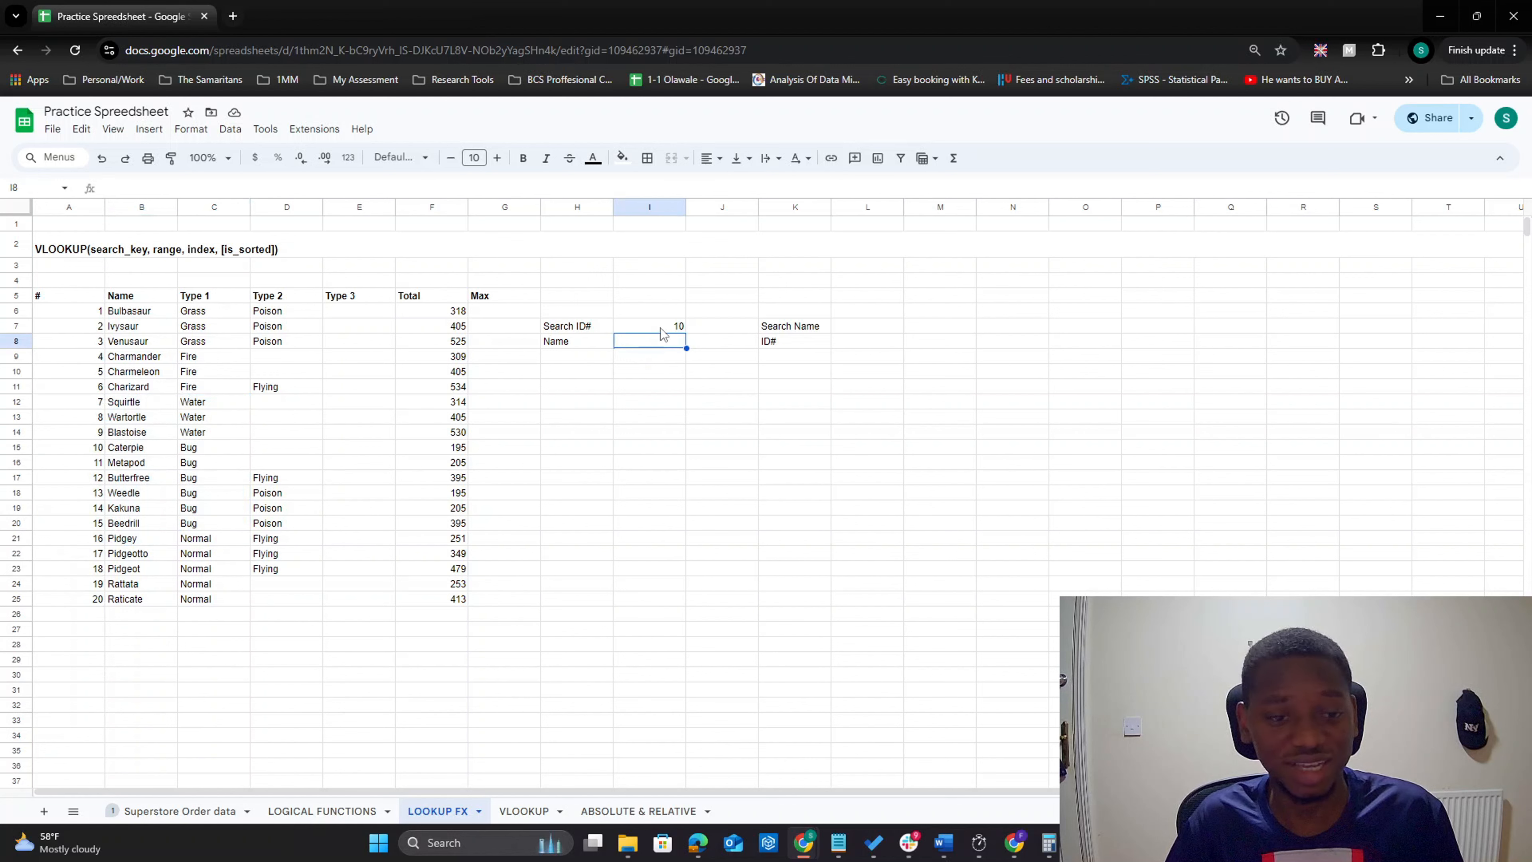
pyautogui.press('Up')
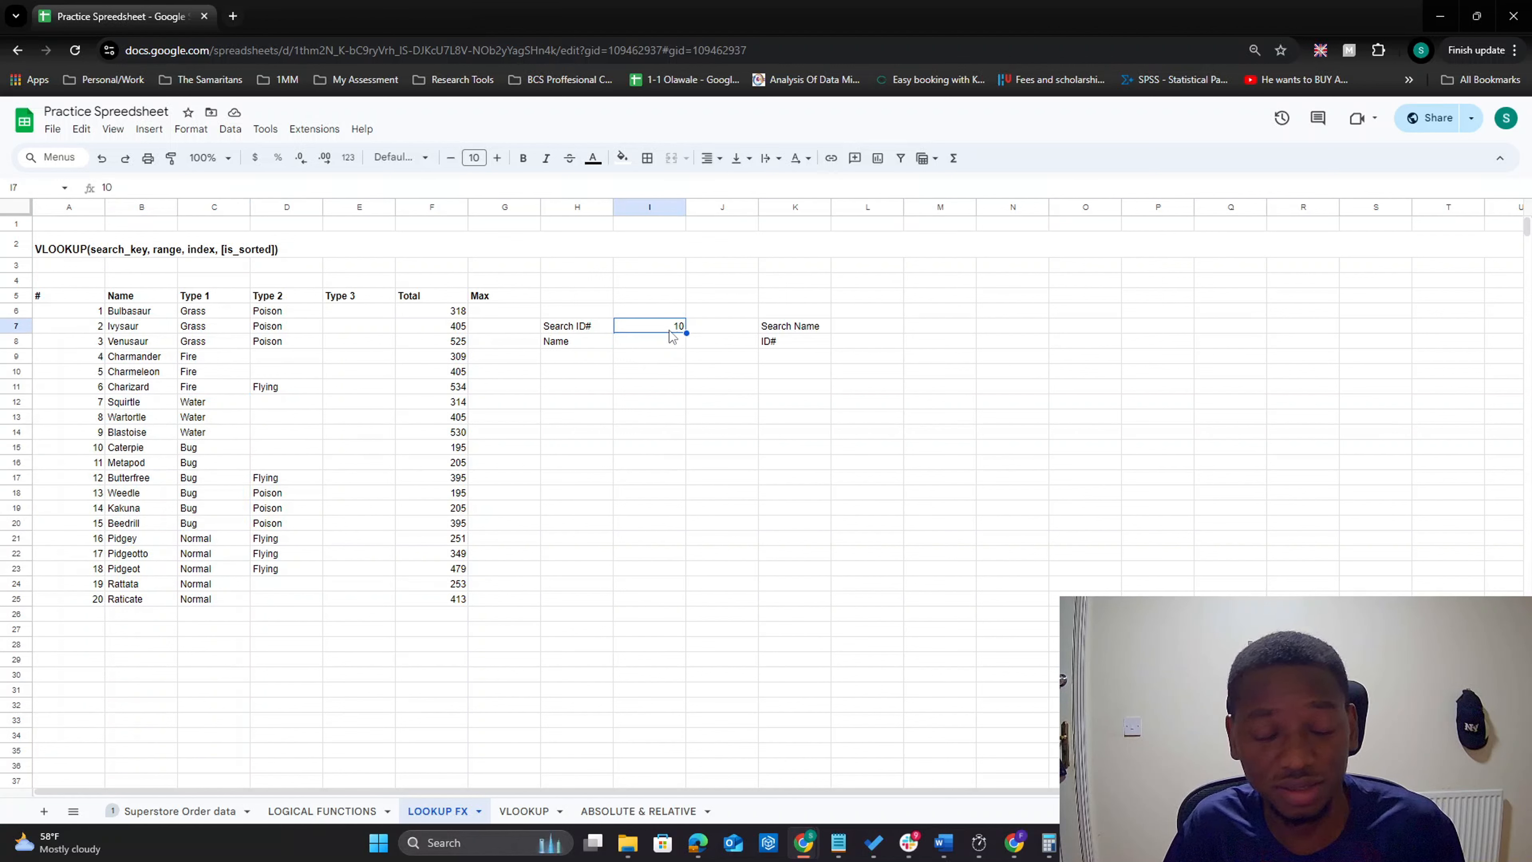
# Step: Begin a VLOOKUP formula in cell I8, beside Name, with the function's argument help shown
pyautogui.click(656, 346)
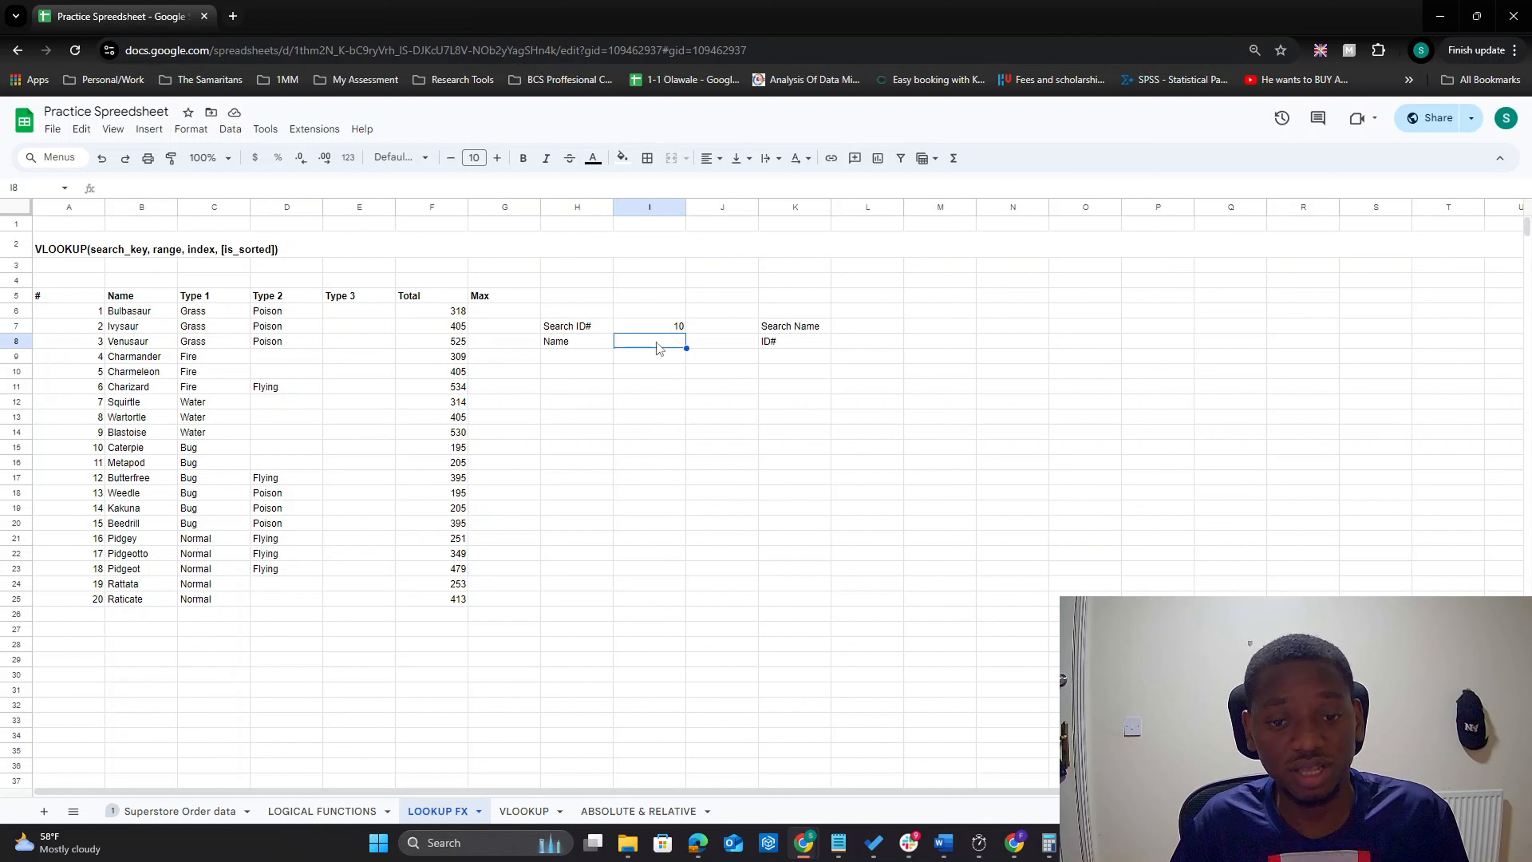
pyautogui.write('=')
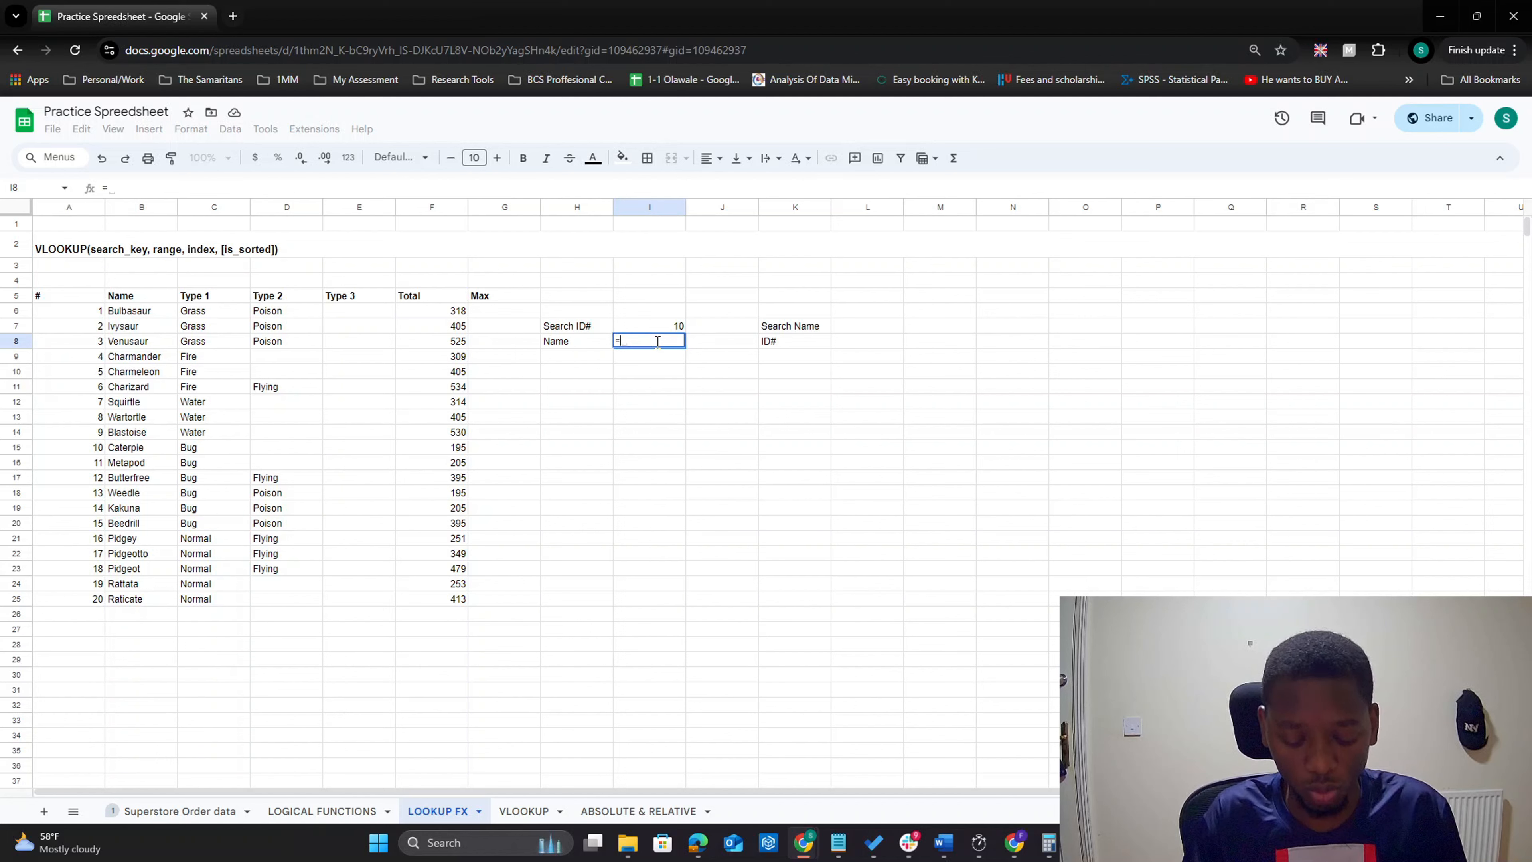
pyautogui.write('V')
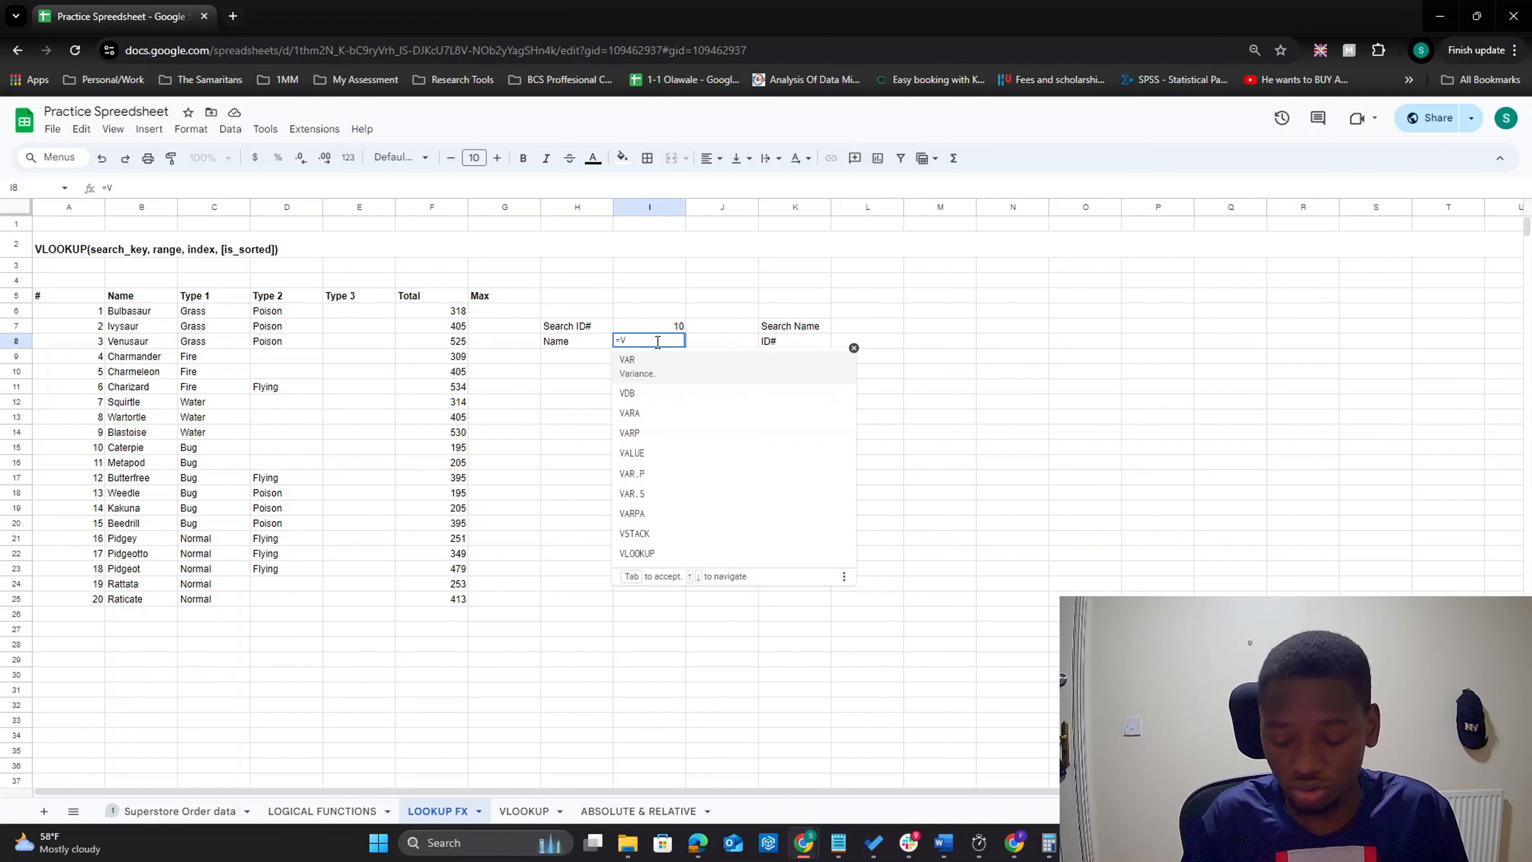
pyautogui.write('L')
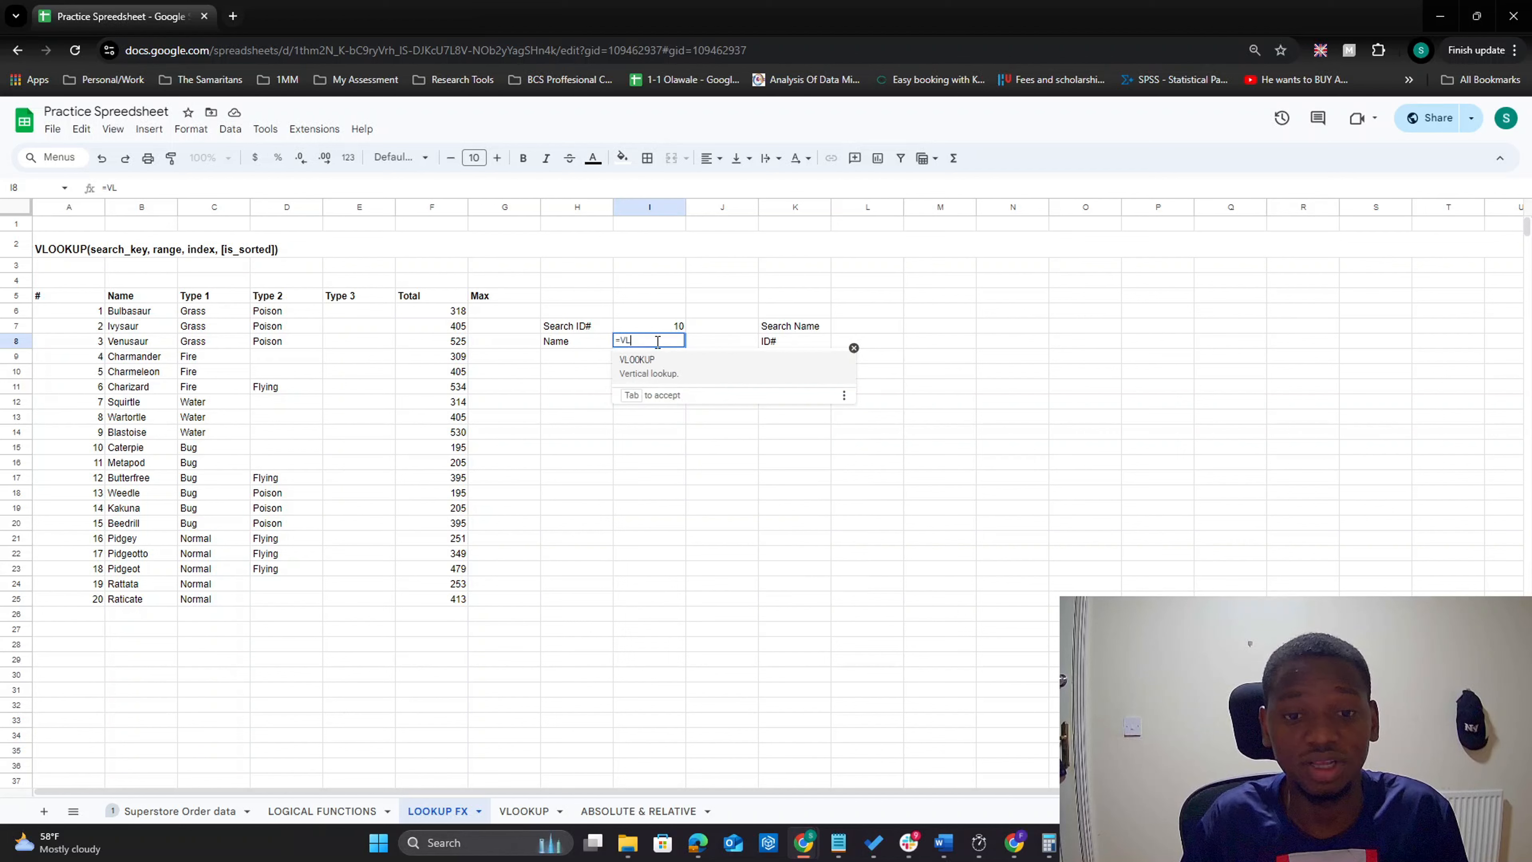
pyautogui.press('Tab')
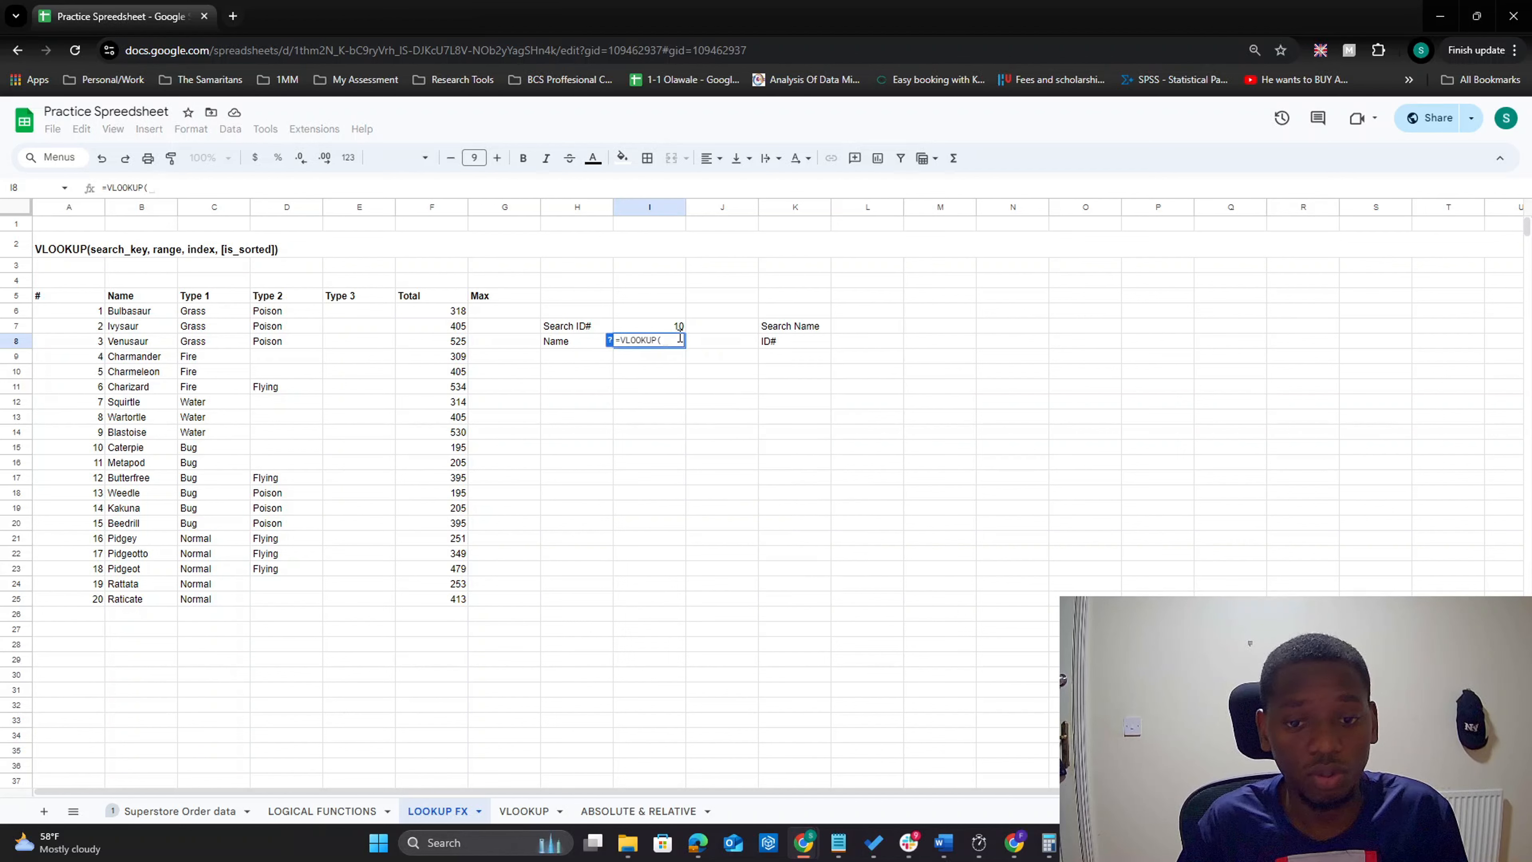
pyautogui.click(610, 340)
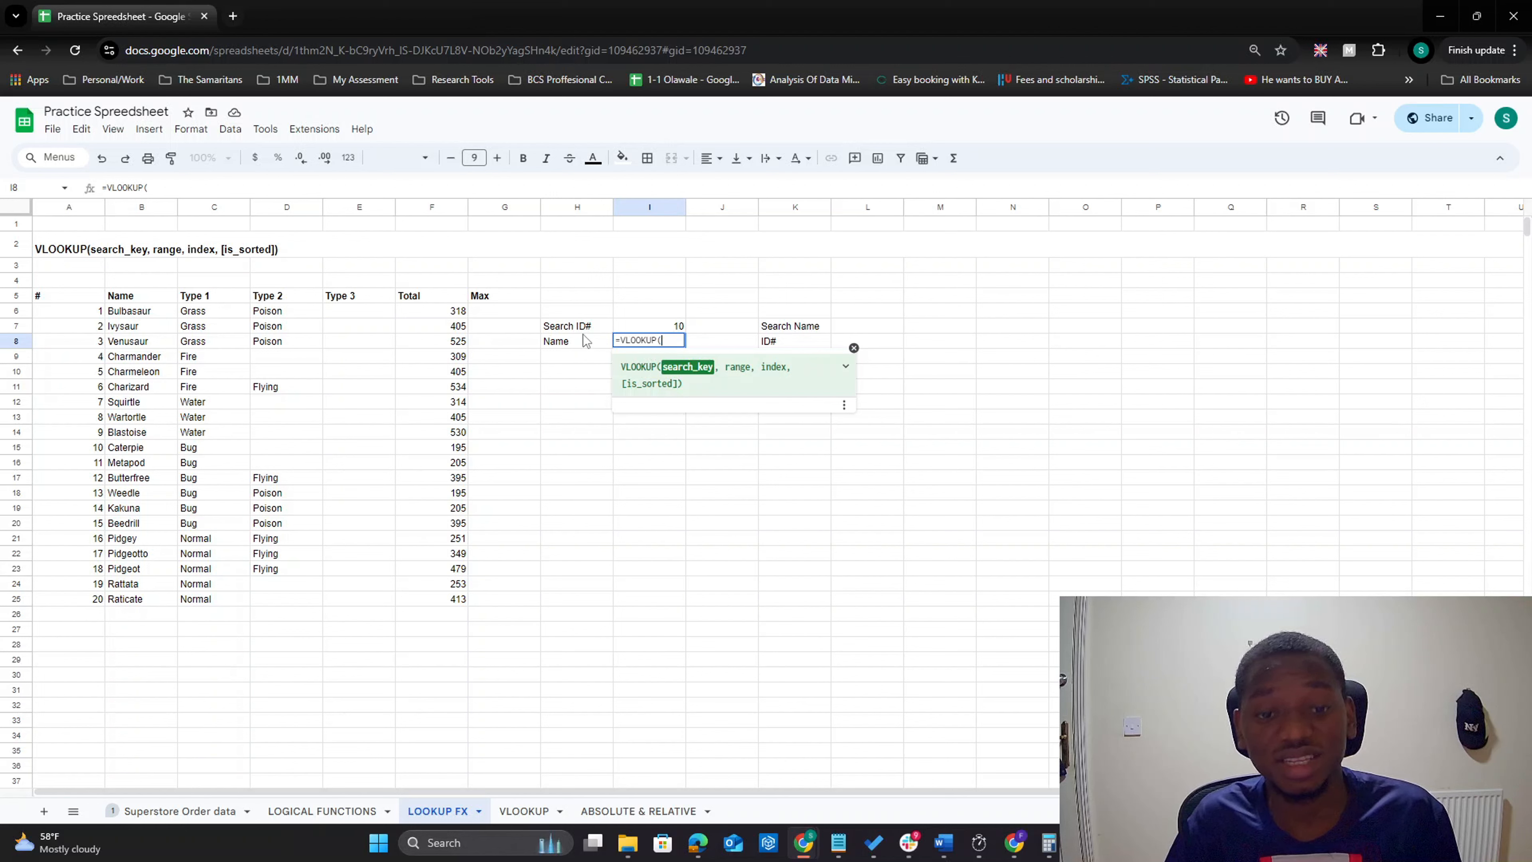
# Step: Try the literal value 10 instead of the I7 reference as the VLOOKUP search key, and remove it again
pyautogui.click(667, 327)
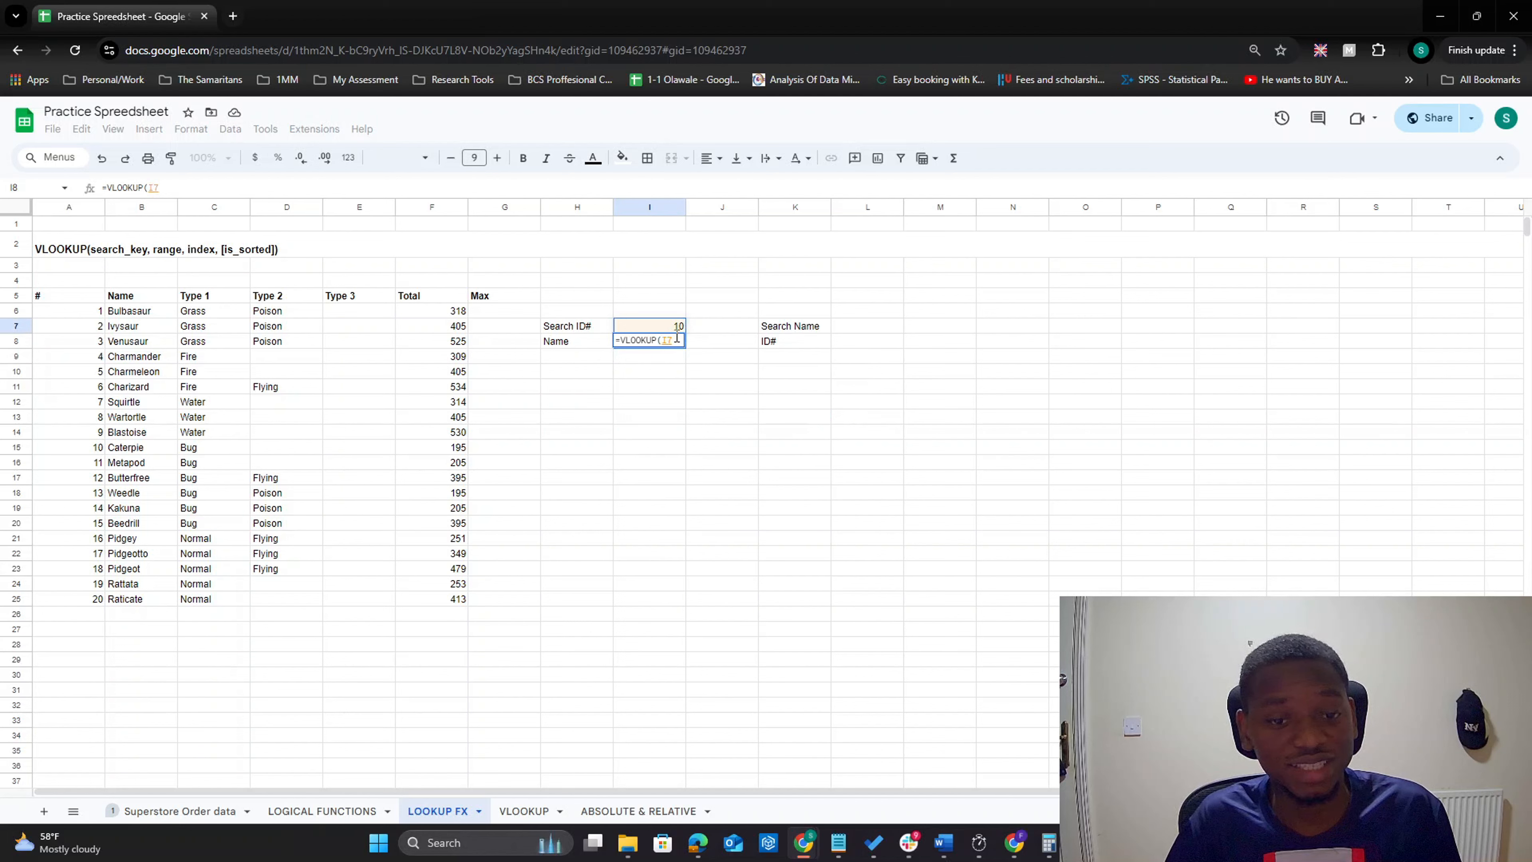
pyautogui.press('BackSpace')
pyautogui.press('BackSpace')
pyautogui.write('10')
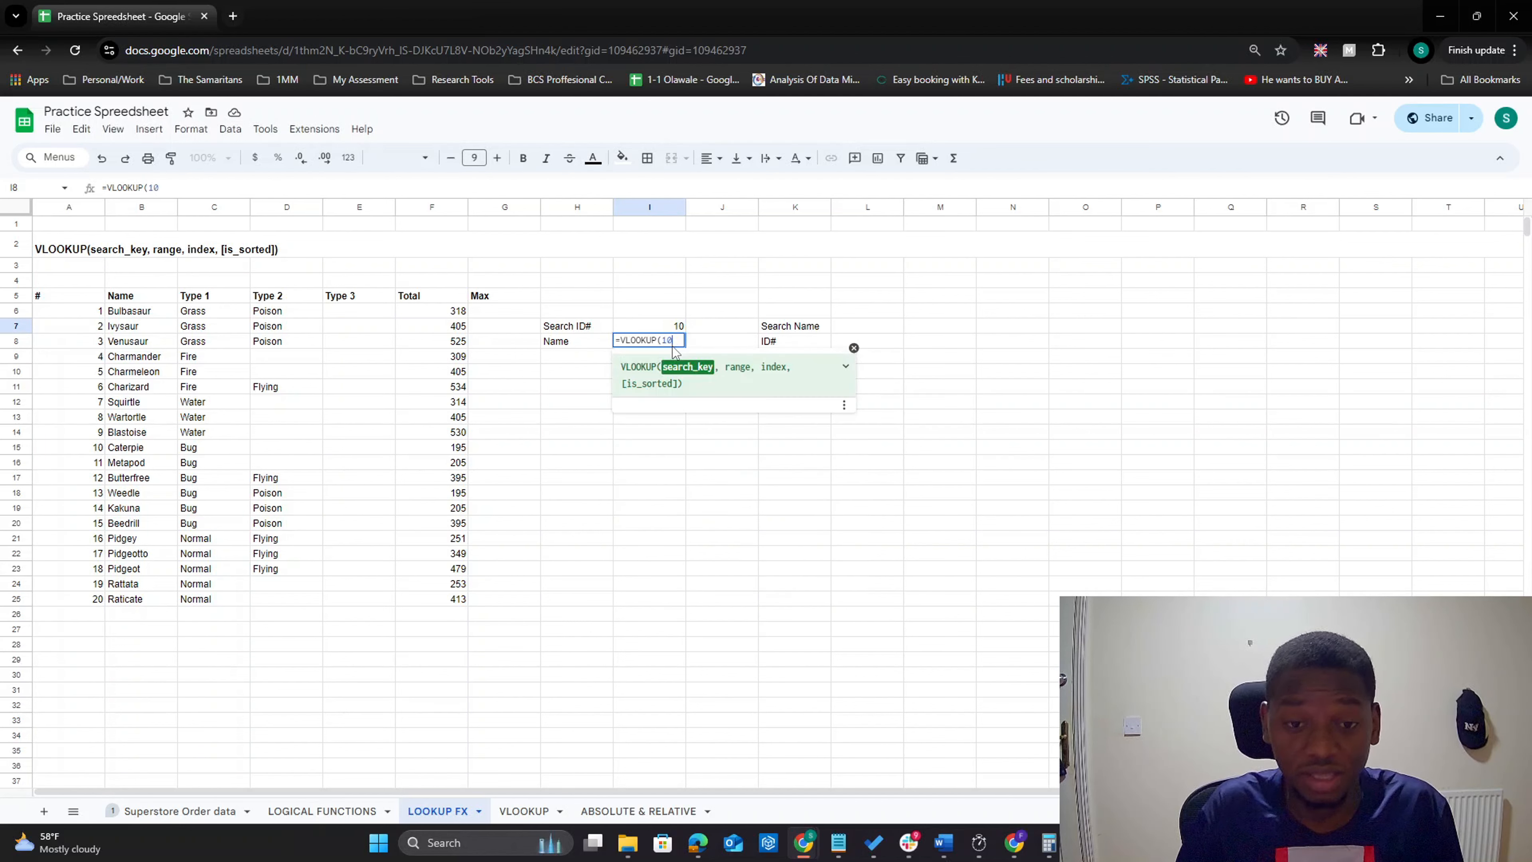
pyautogui.write(',')
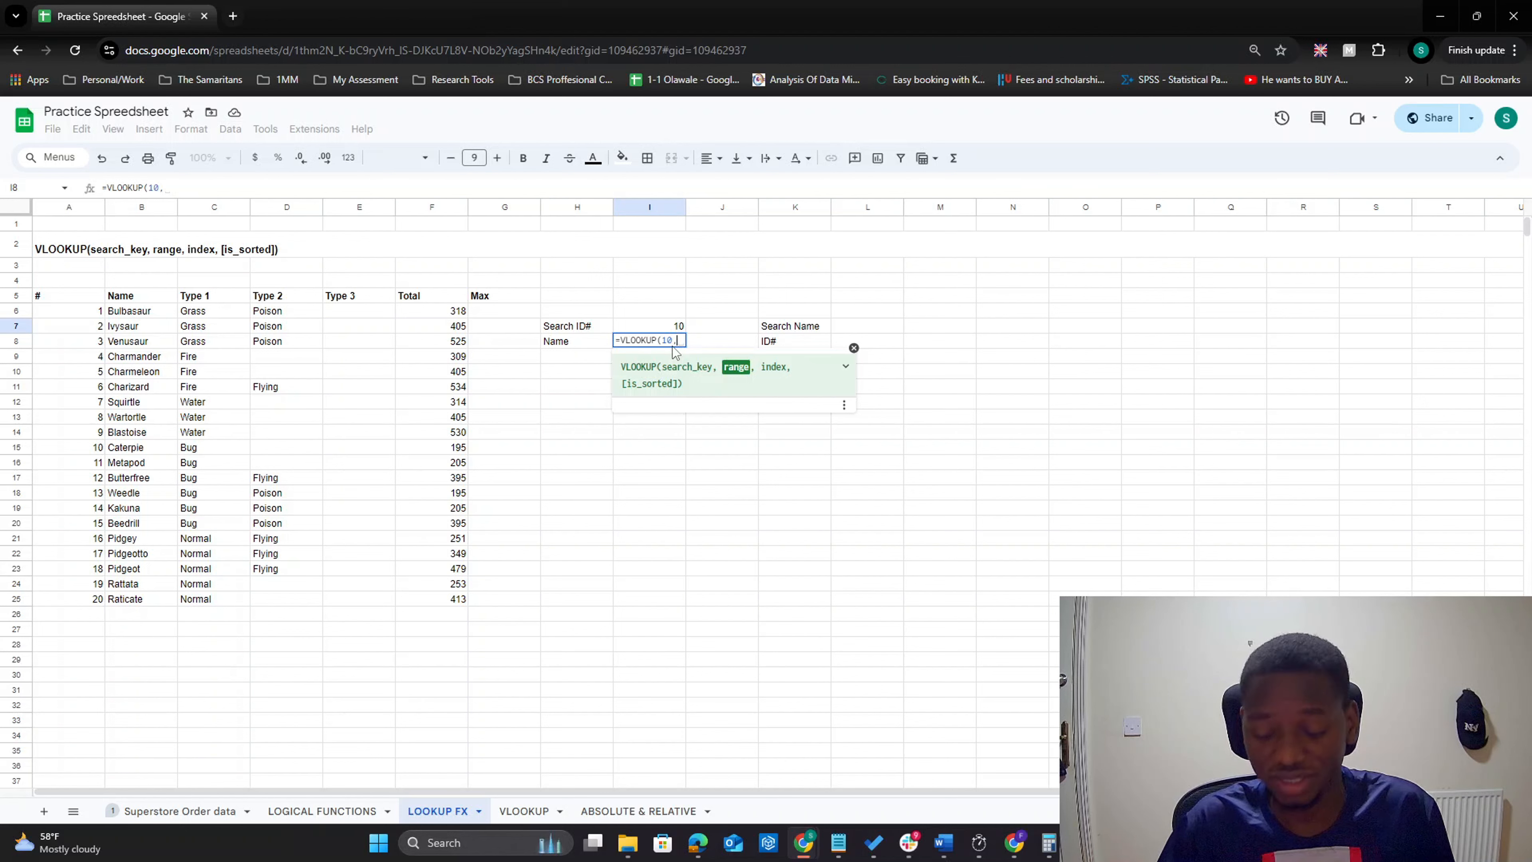
pyautogui.press('BackSpace')
pyautogui.press('BackSpace')
pyautogui.press('BackSpace')
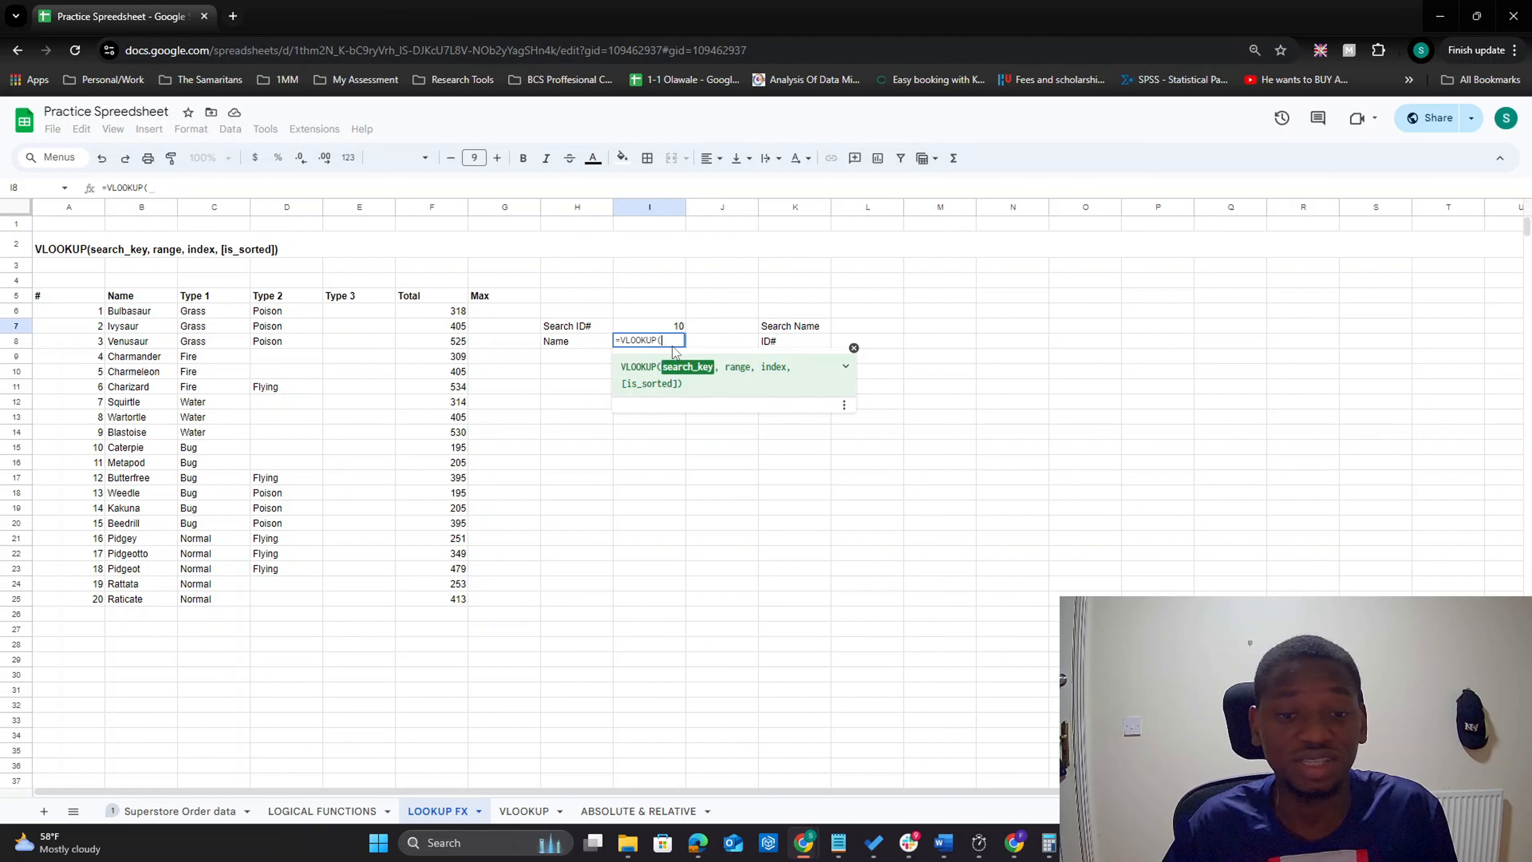
# Step: Set the VLOOKUP search key to cell I7 and its range to A6:F25, ready for the index argument
pyautogui.click(670, 325)
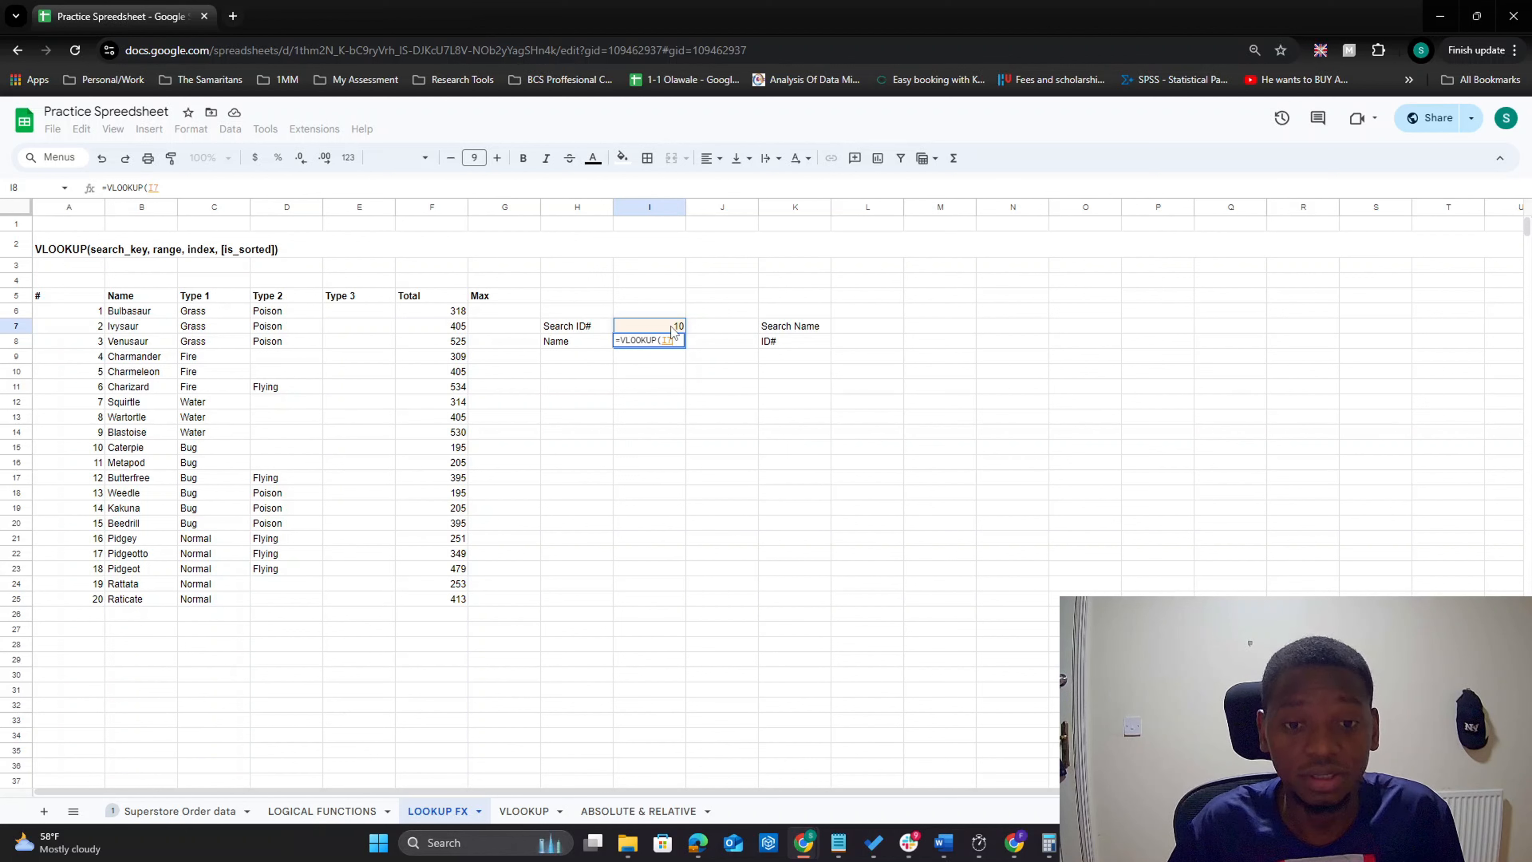
pyautogui.write(',')
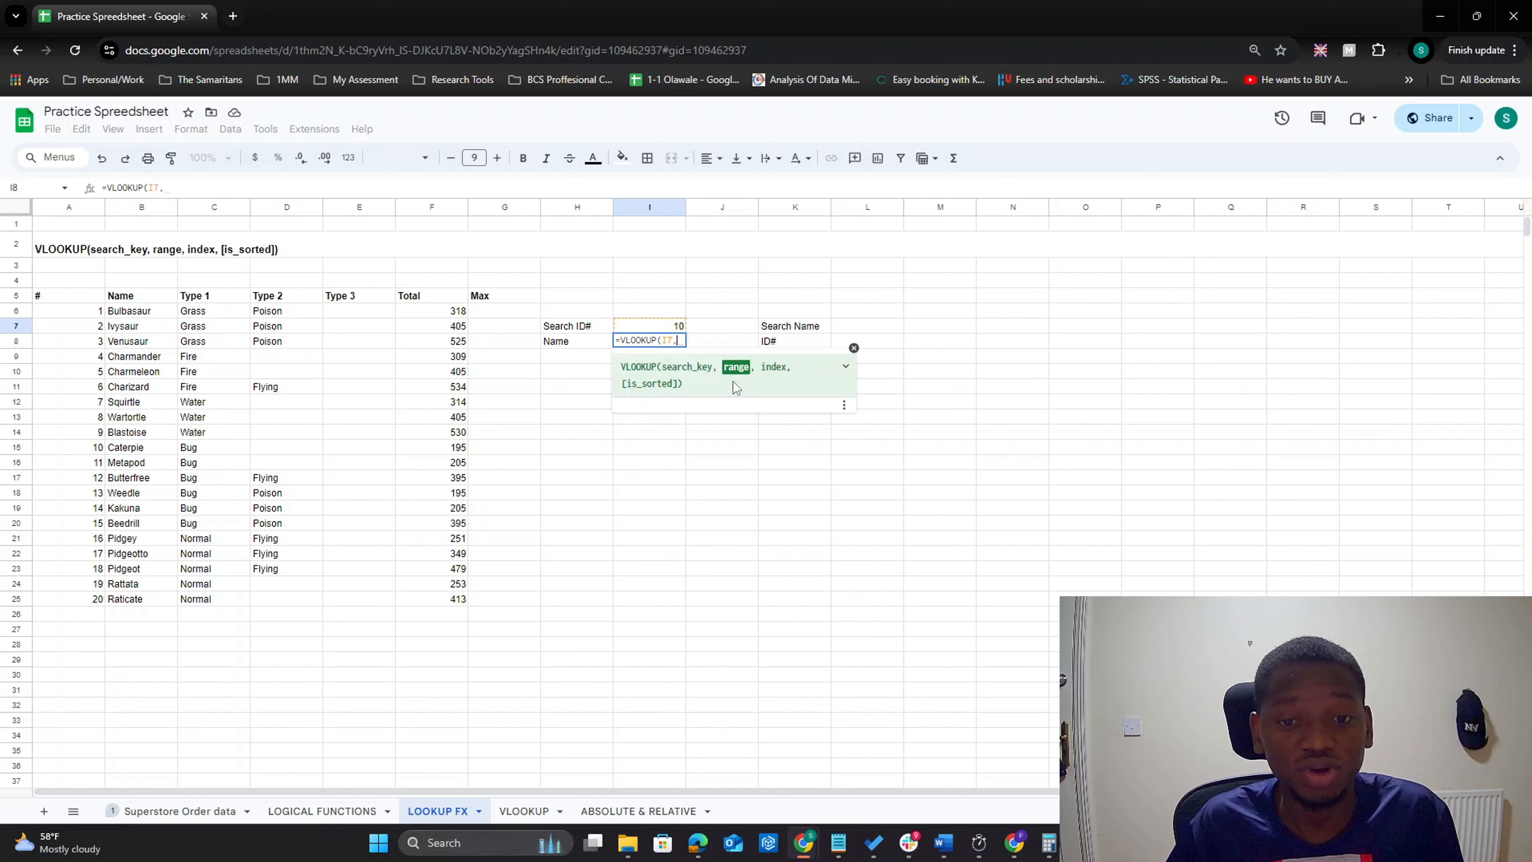
pyautogui.click(65, 310)
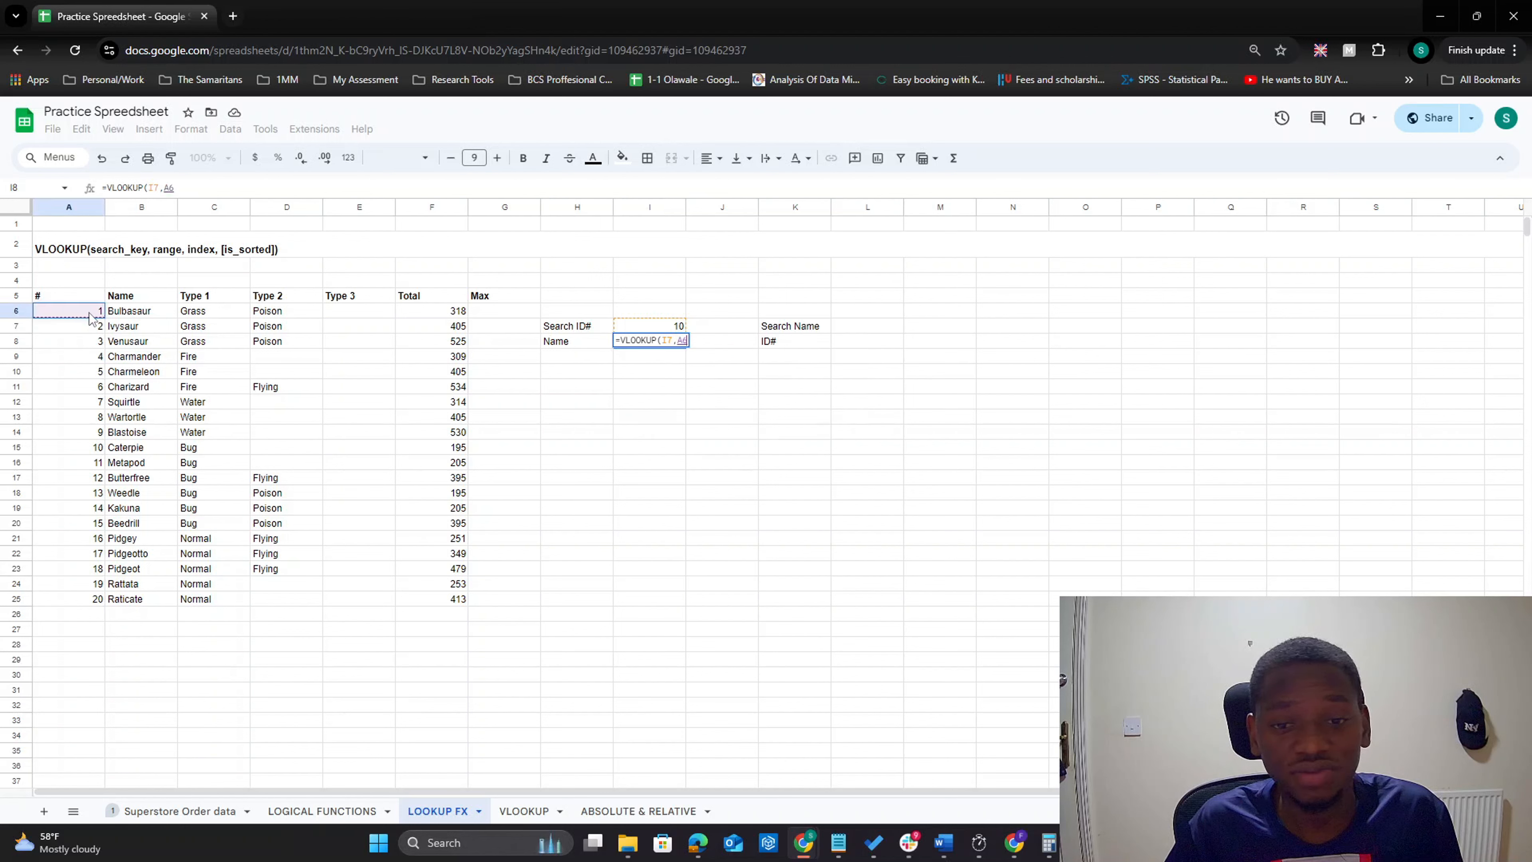
pyautogui.moveTo(101, 321); pyautogui.dragTo(125, 326)
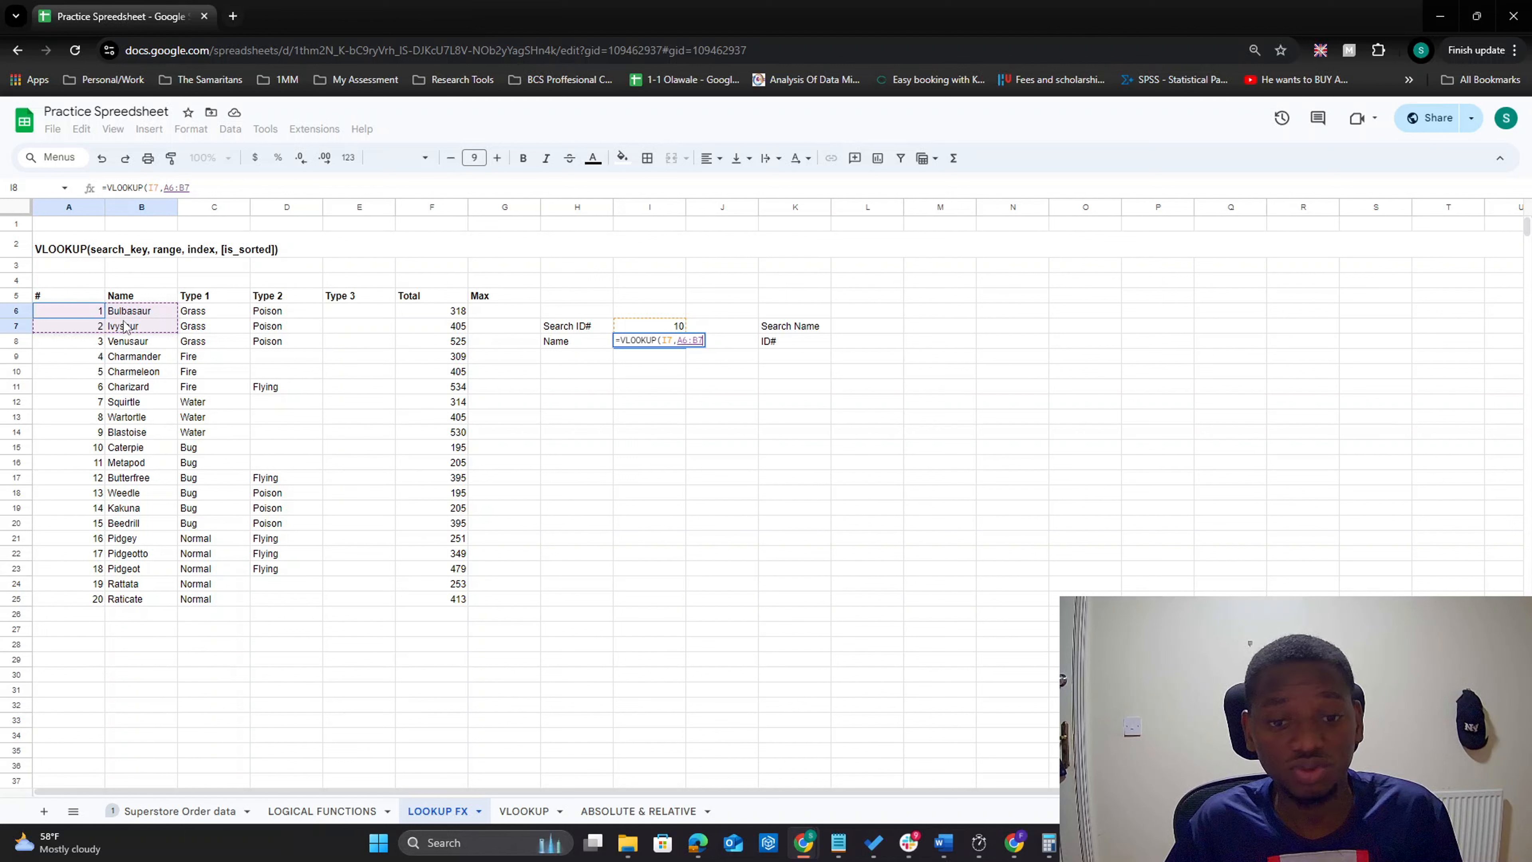
pyautogui.moveTo(125, 327); pyautogui.dragTo(161, 606)
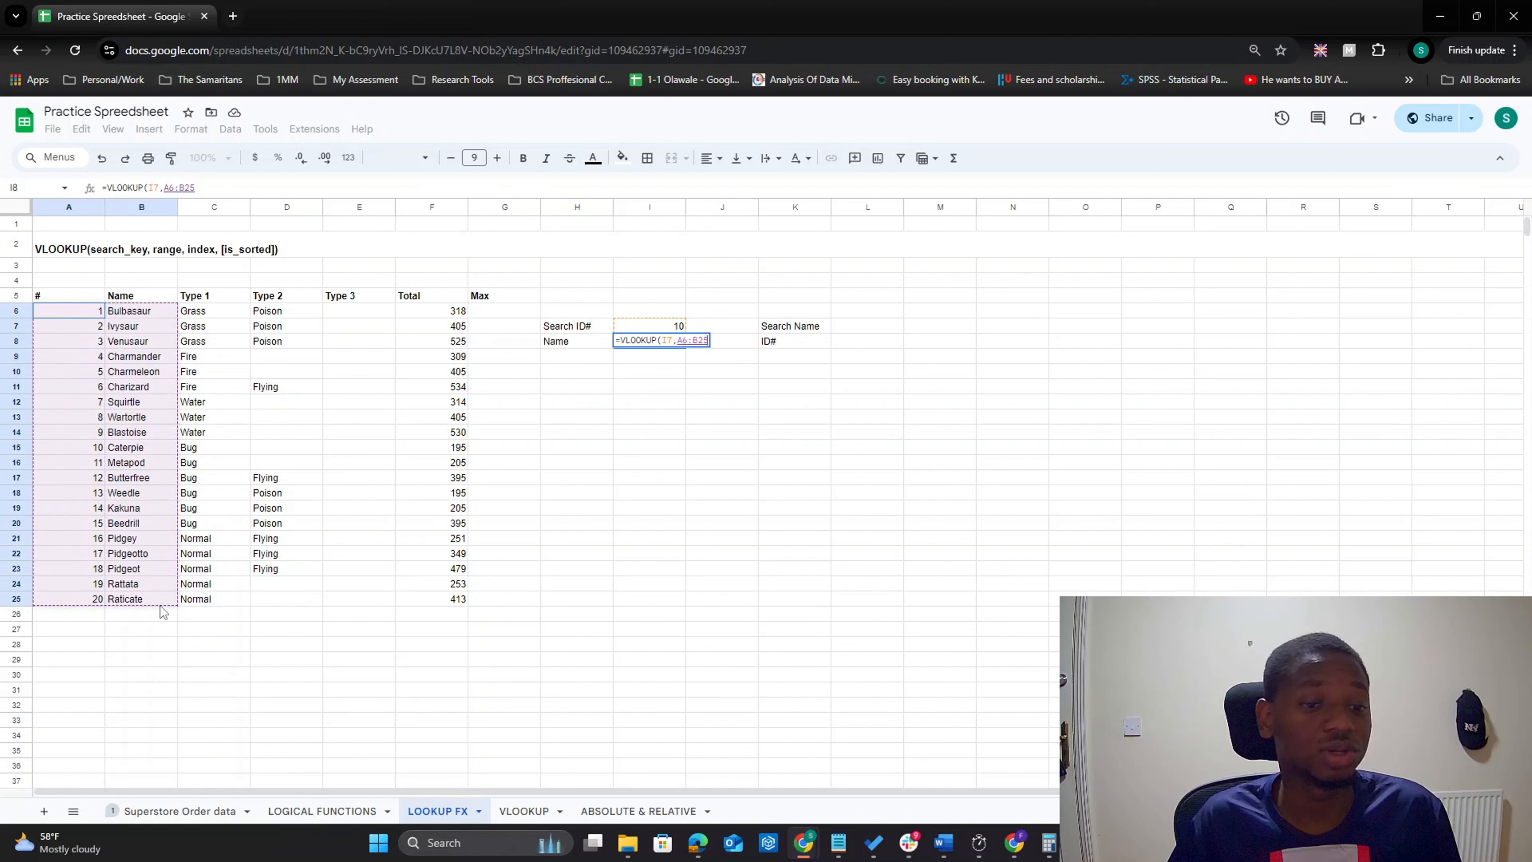
pyautogui.moveTo(160, 606); pyautogui.dragTo(272, 603)
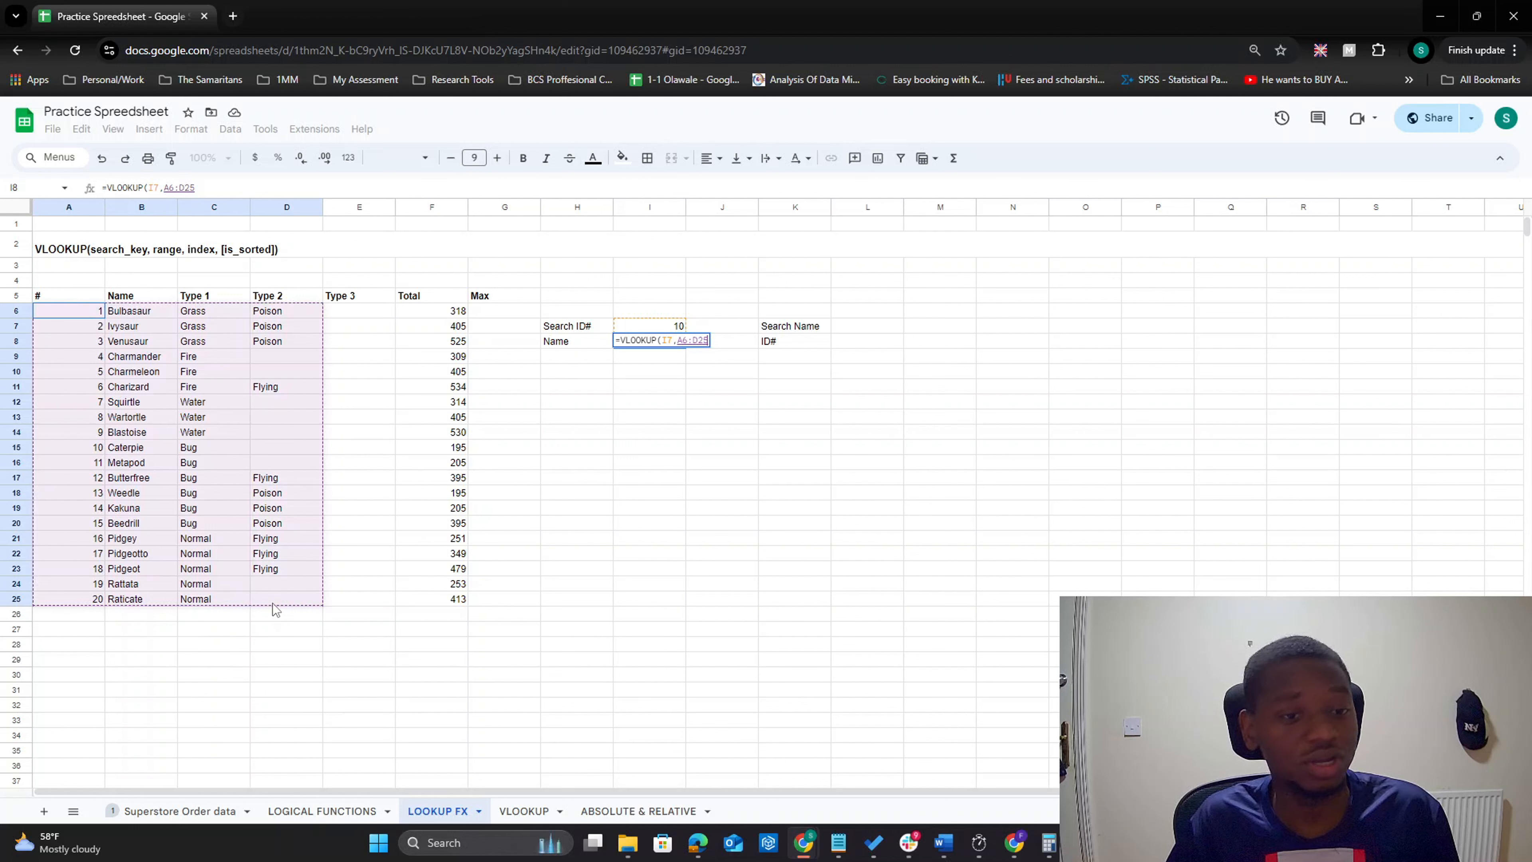
pyautogui.moveTo(272, 604); pyautogui.dragTo(430, 601)
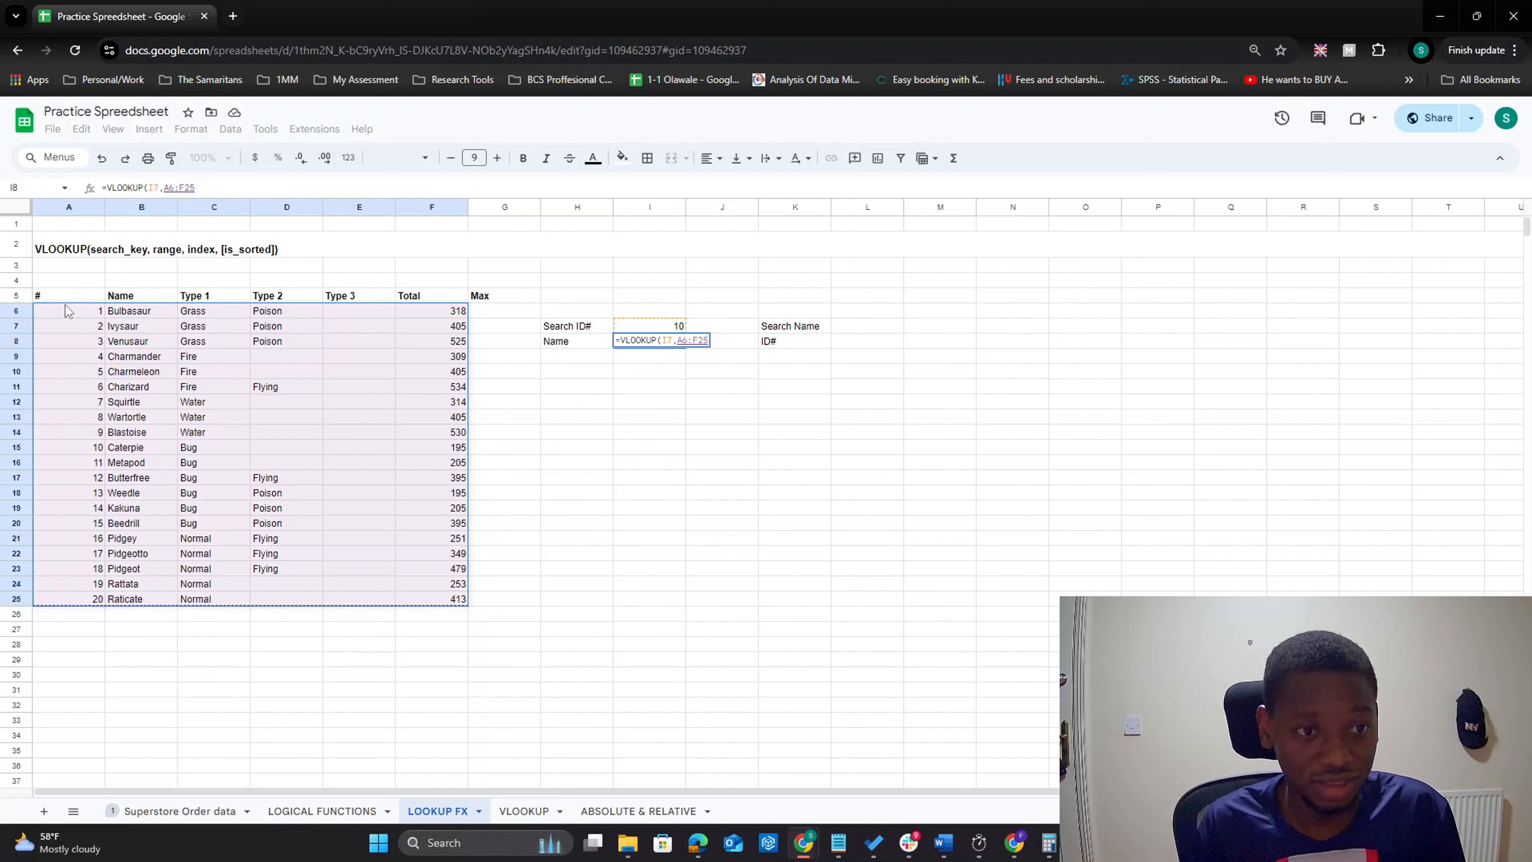
pyautogui.write(',')
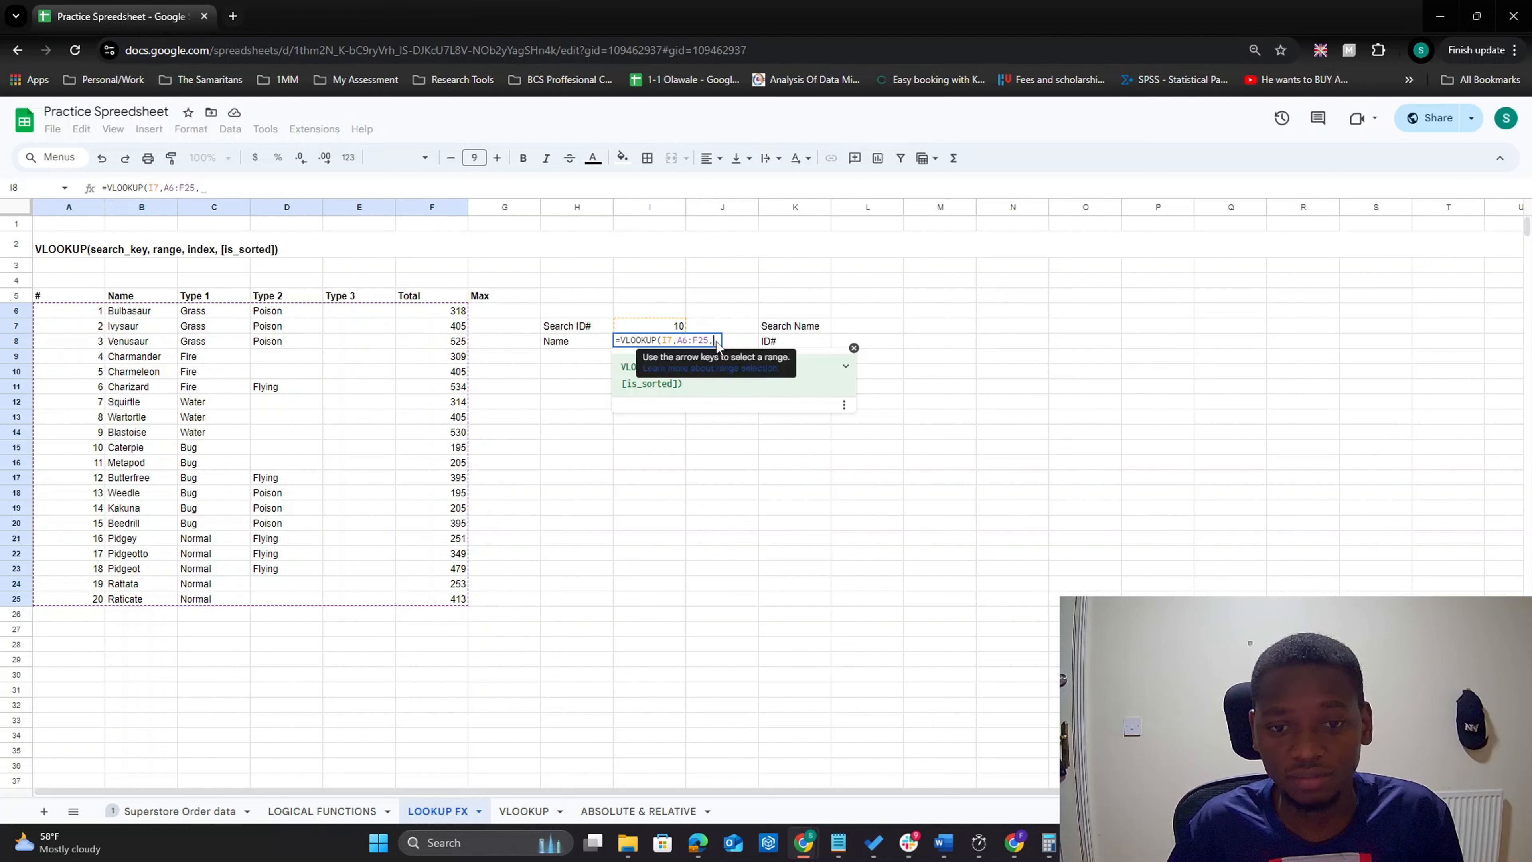
# Step: Set the VLOOKUP index to 2, go on to the is_sorted argument, and enlarge the browser zoom to 100%
pyautogui.write('2')
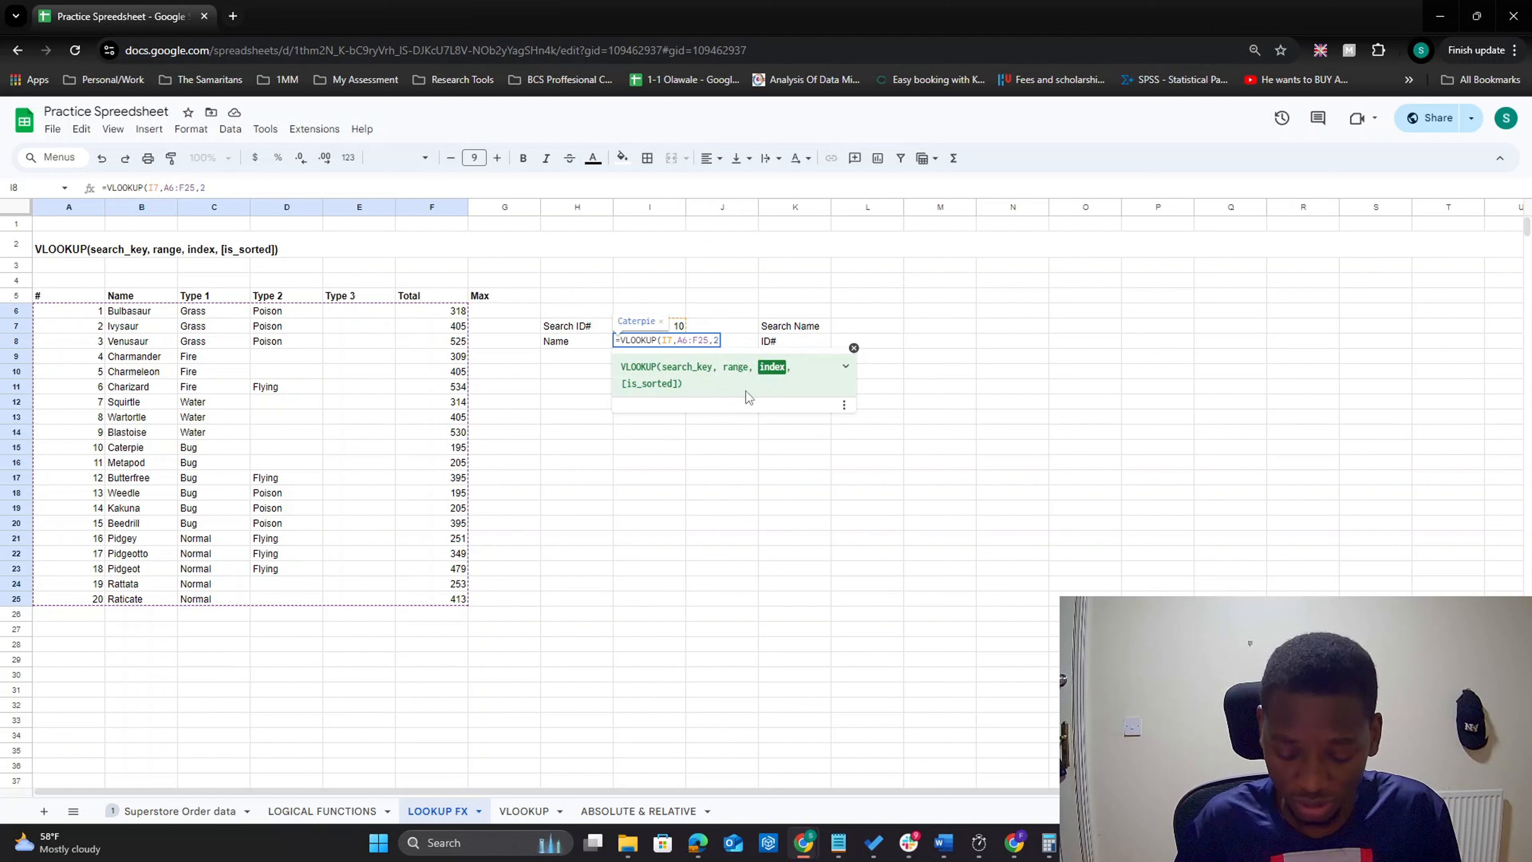
pyautogui.write(',')
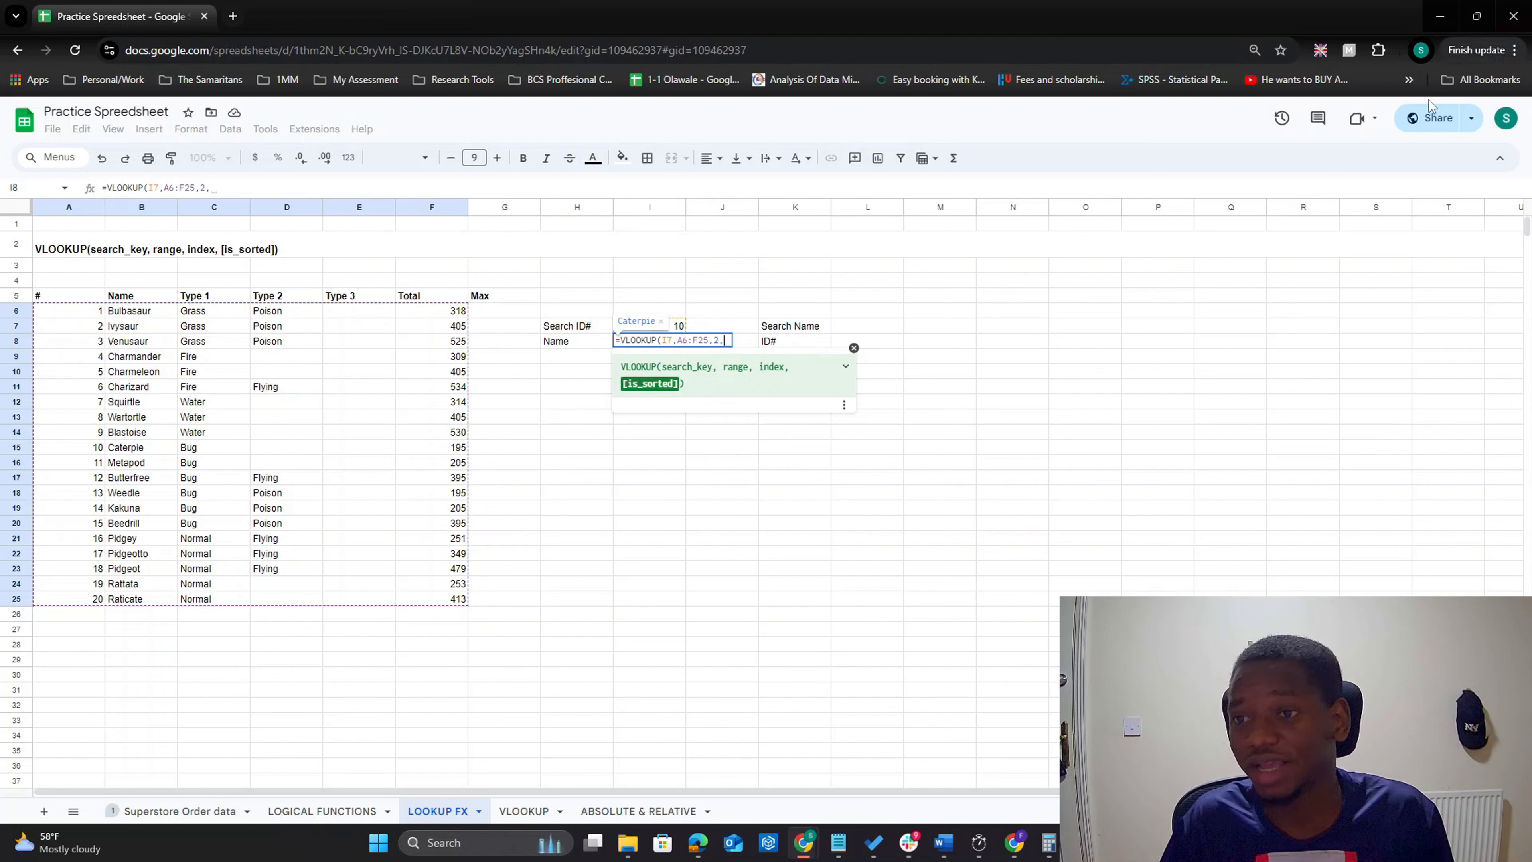
pyautogui.click(1515, 53)
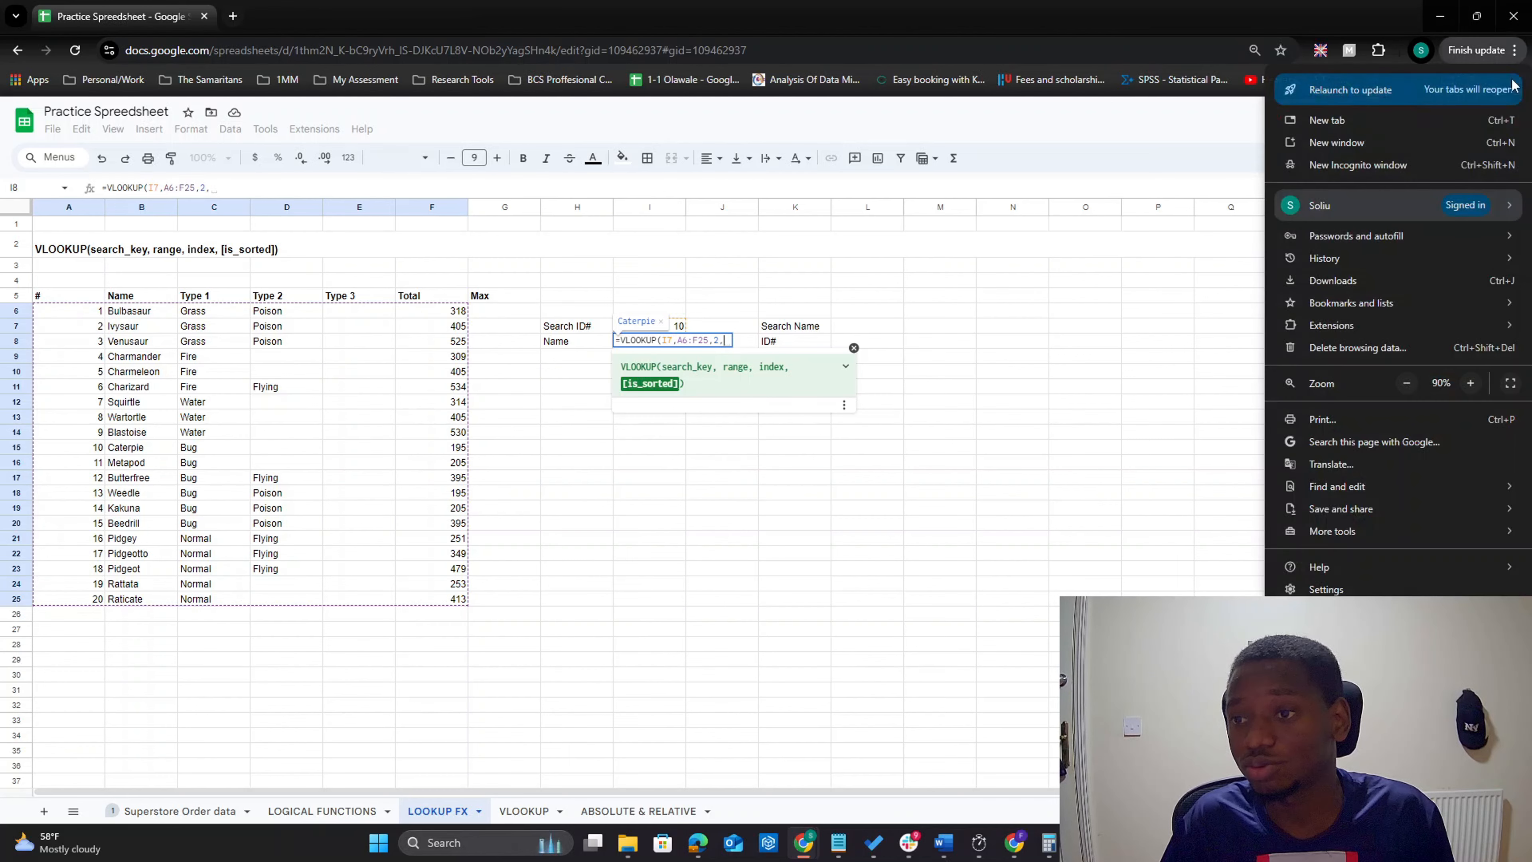
pyautogui.click(1470, 382)
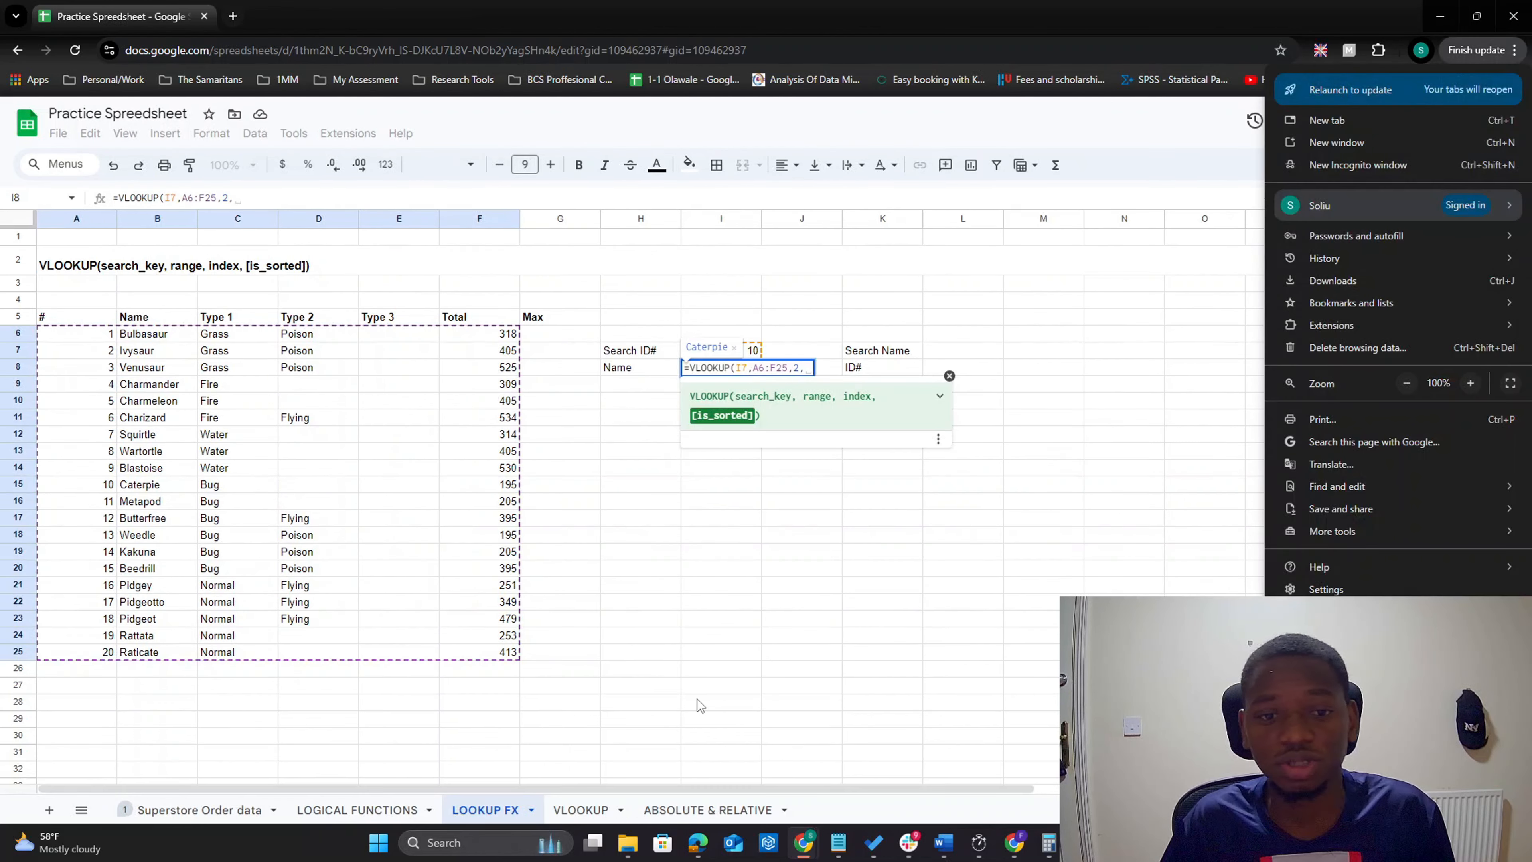
pyautogui.click(807, 372)
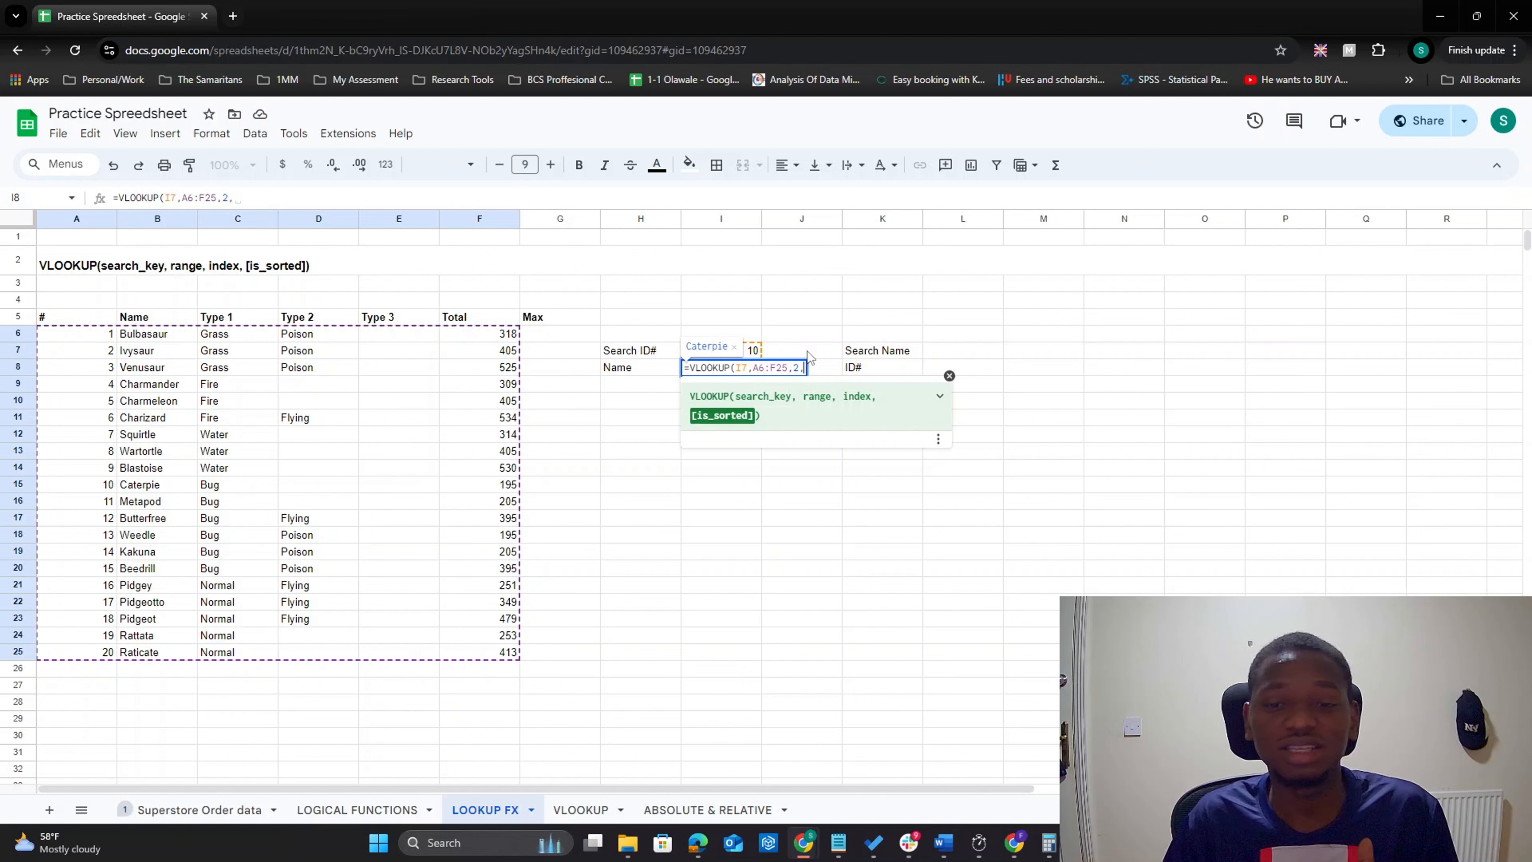
pyautogui.click(936, 440)
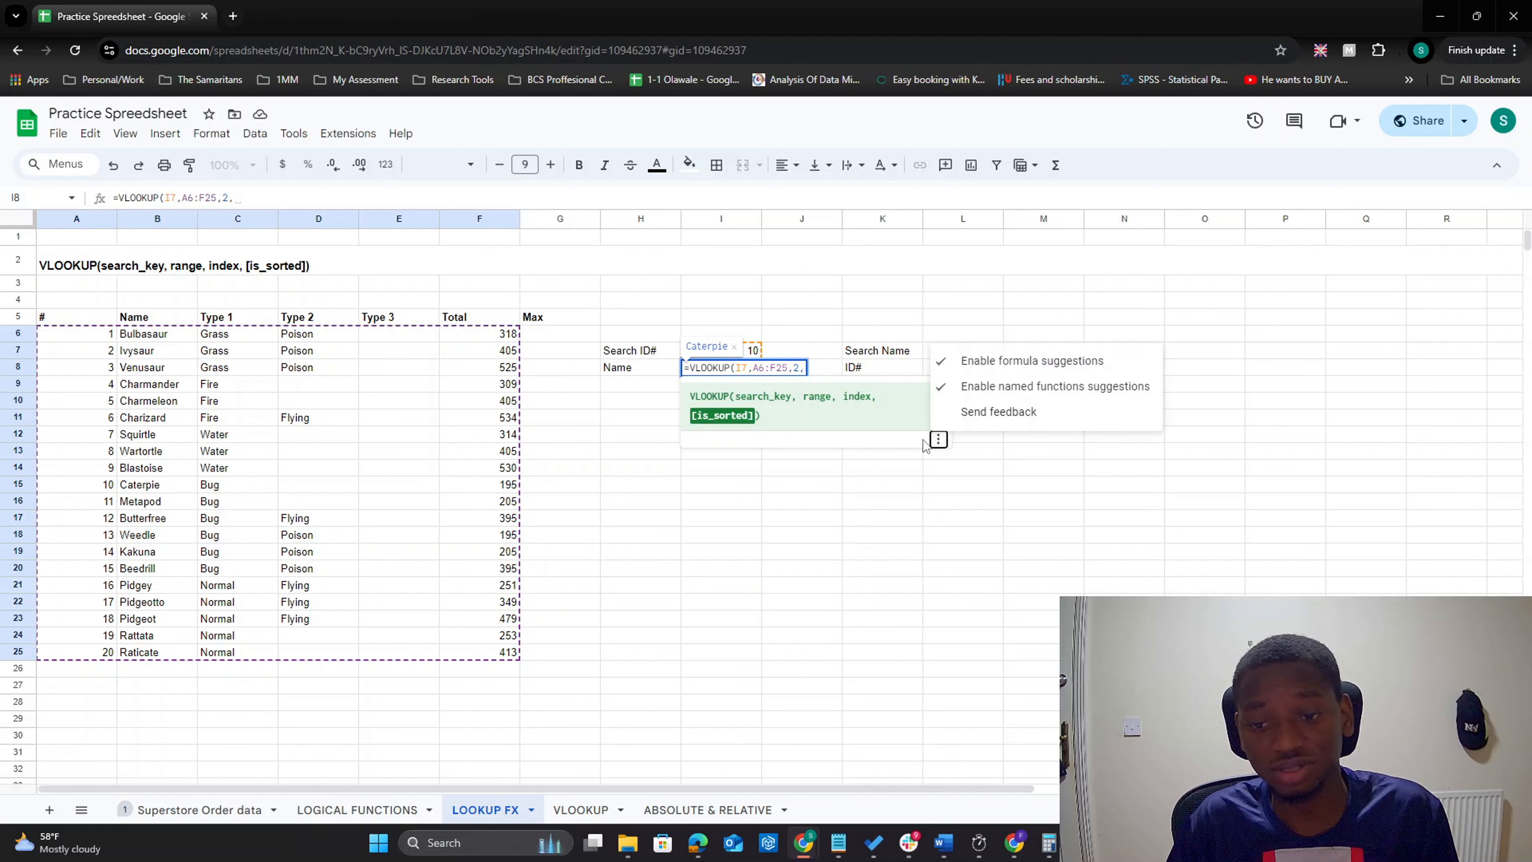
pyautogui.click(803, 367)
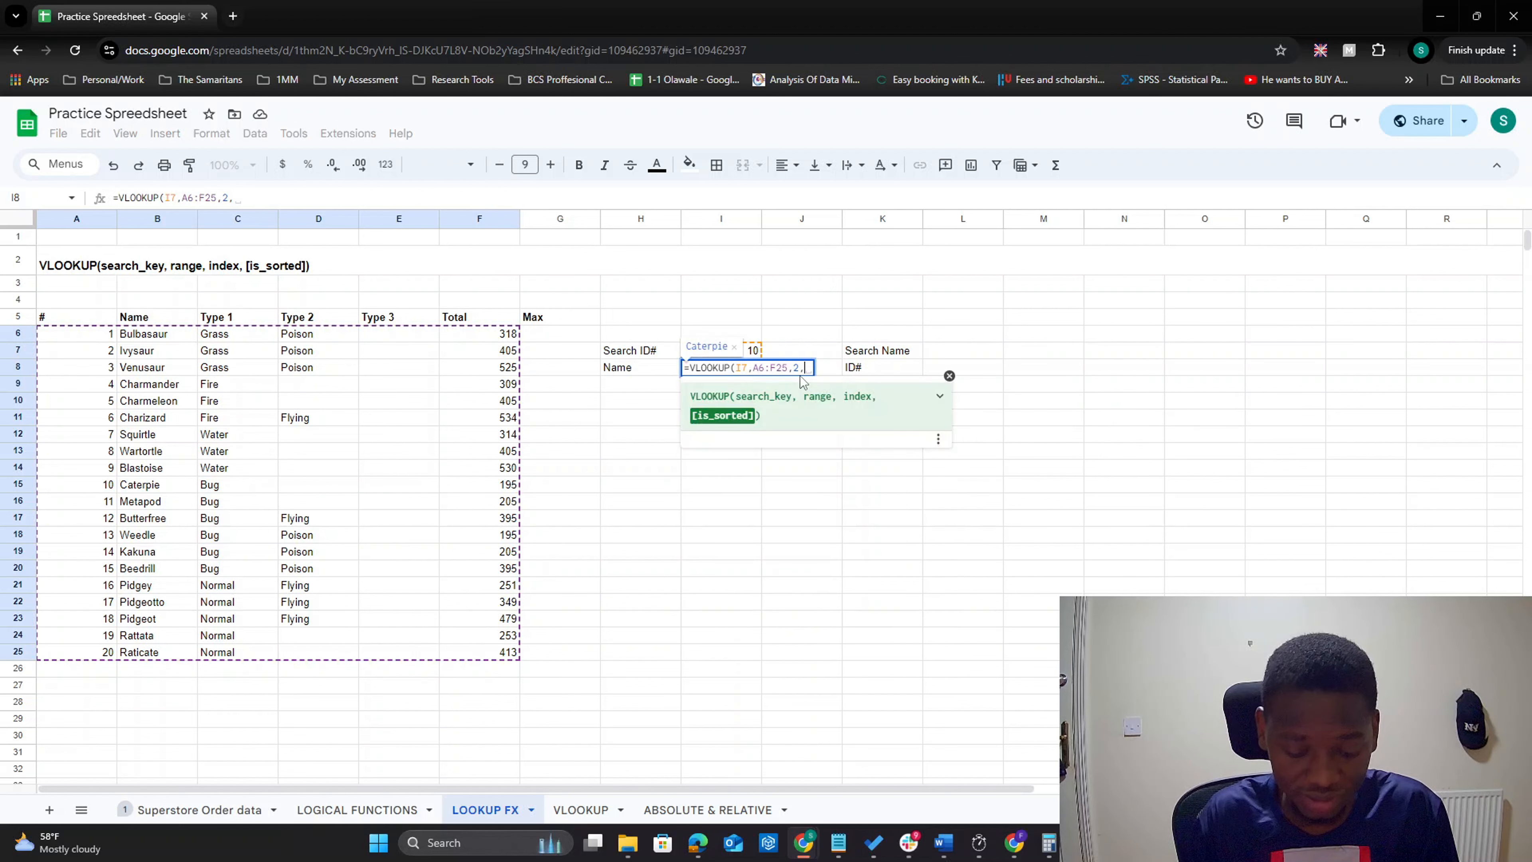
# Step: Try TRUE and 1 in turn as the VLOOKUP is_sorted argument, and remove each again
pyautogui.write('TRUE')
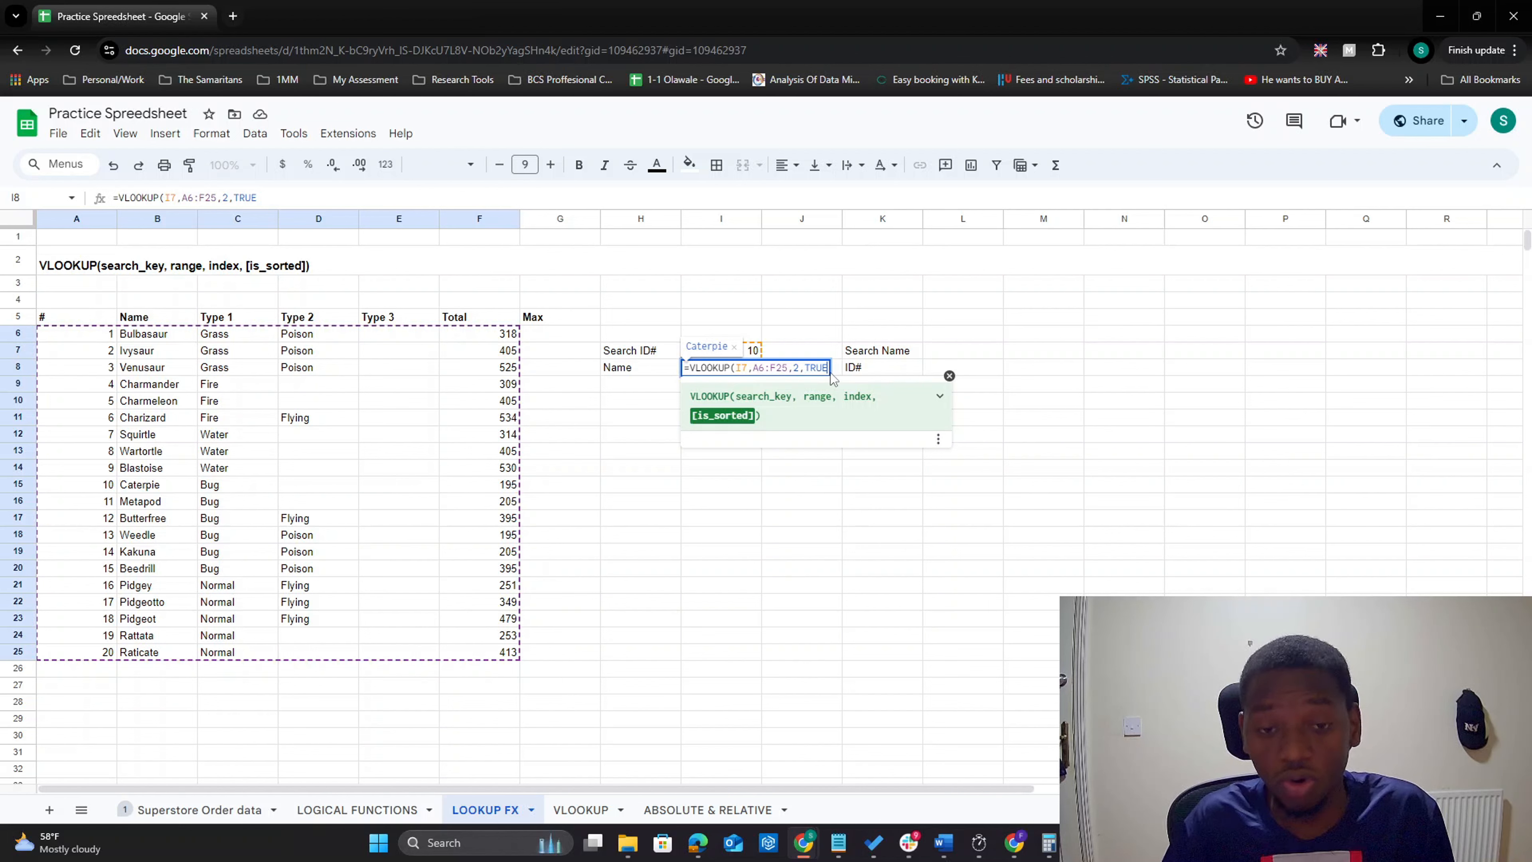
pyautogui.press('BackSpace')
pyautogui.press('BackSpace')
pyautogui.press('BackSpace')
pyautogui.press('BackSpace')
pyautogui.write('1')
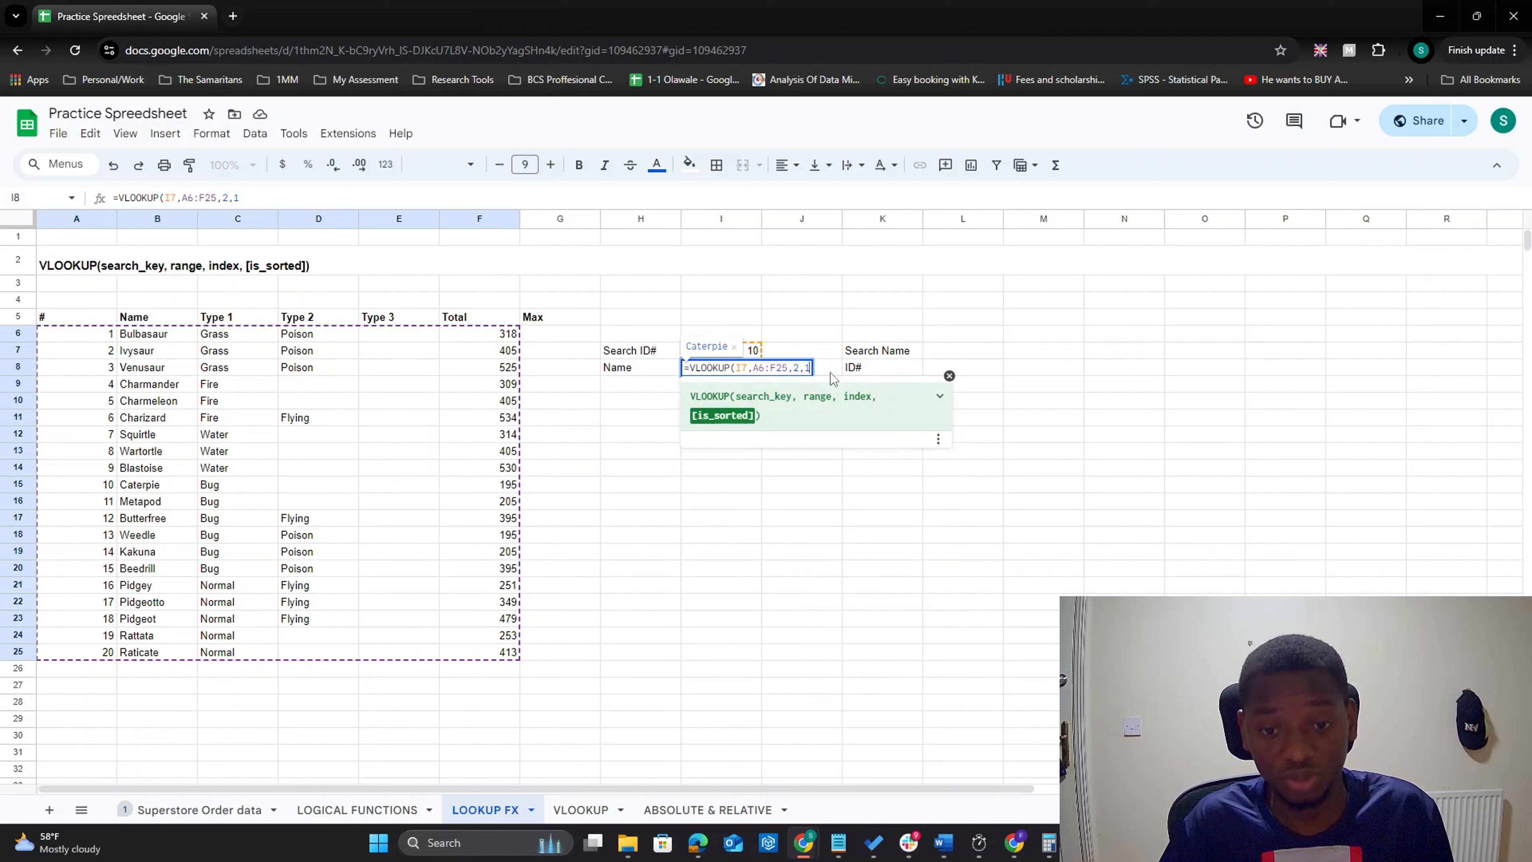
pyautogui.press('BackSpace')
# Step: Finish the I8 VLOOKUP formula with TRUE as is_sorted, and compare its result with the table row for ID 10
pyautogui.write('TR')
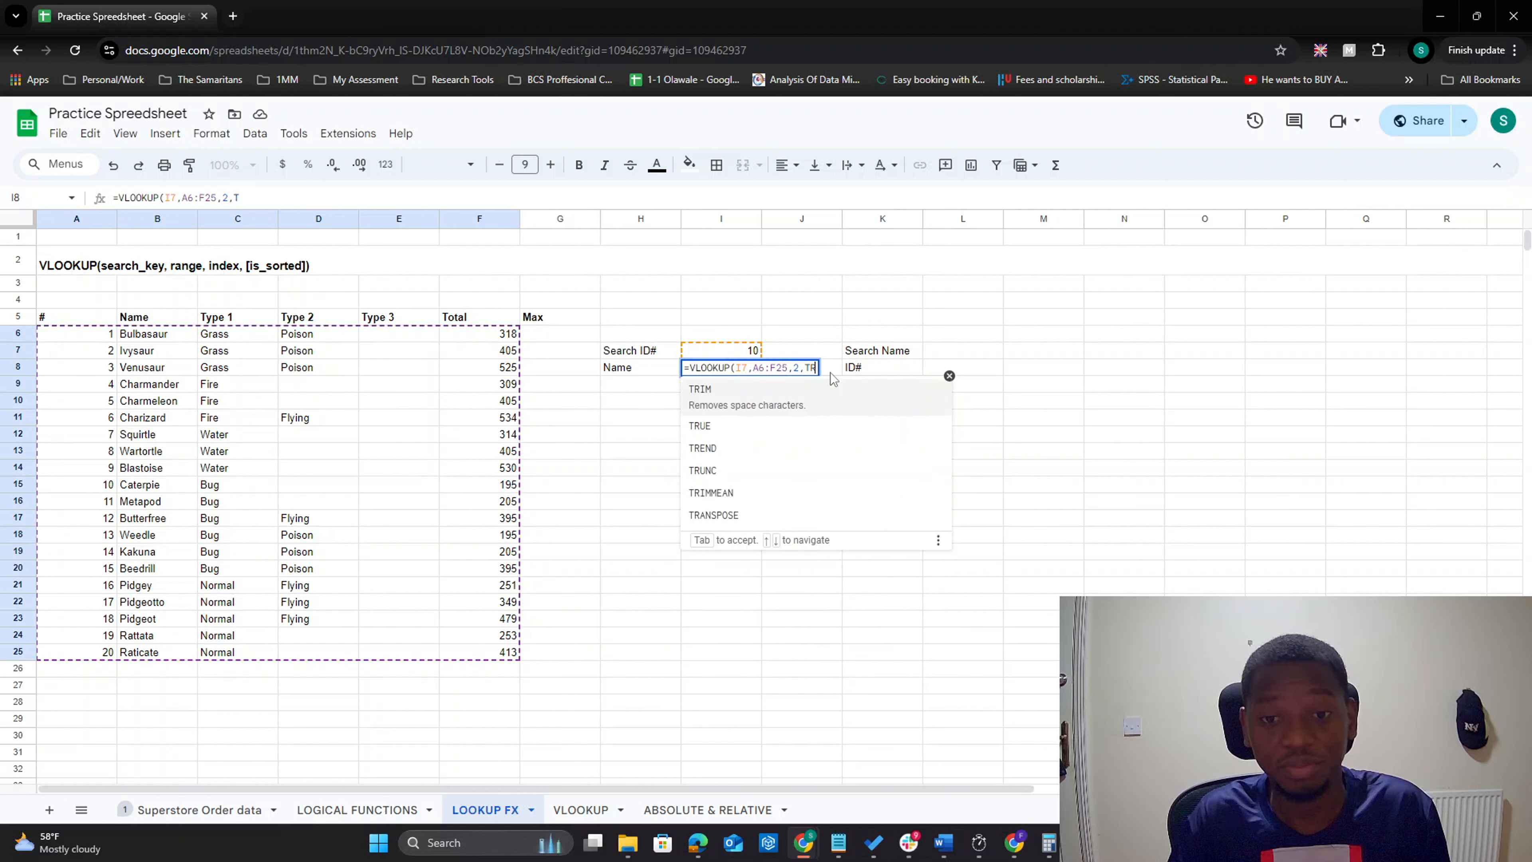
pyautogui.write('UE)')
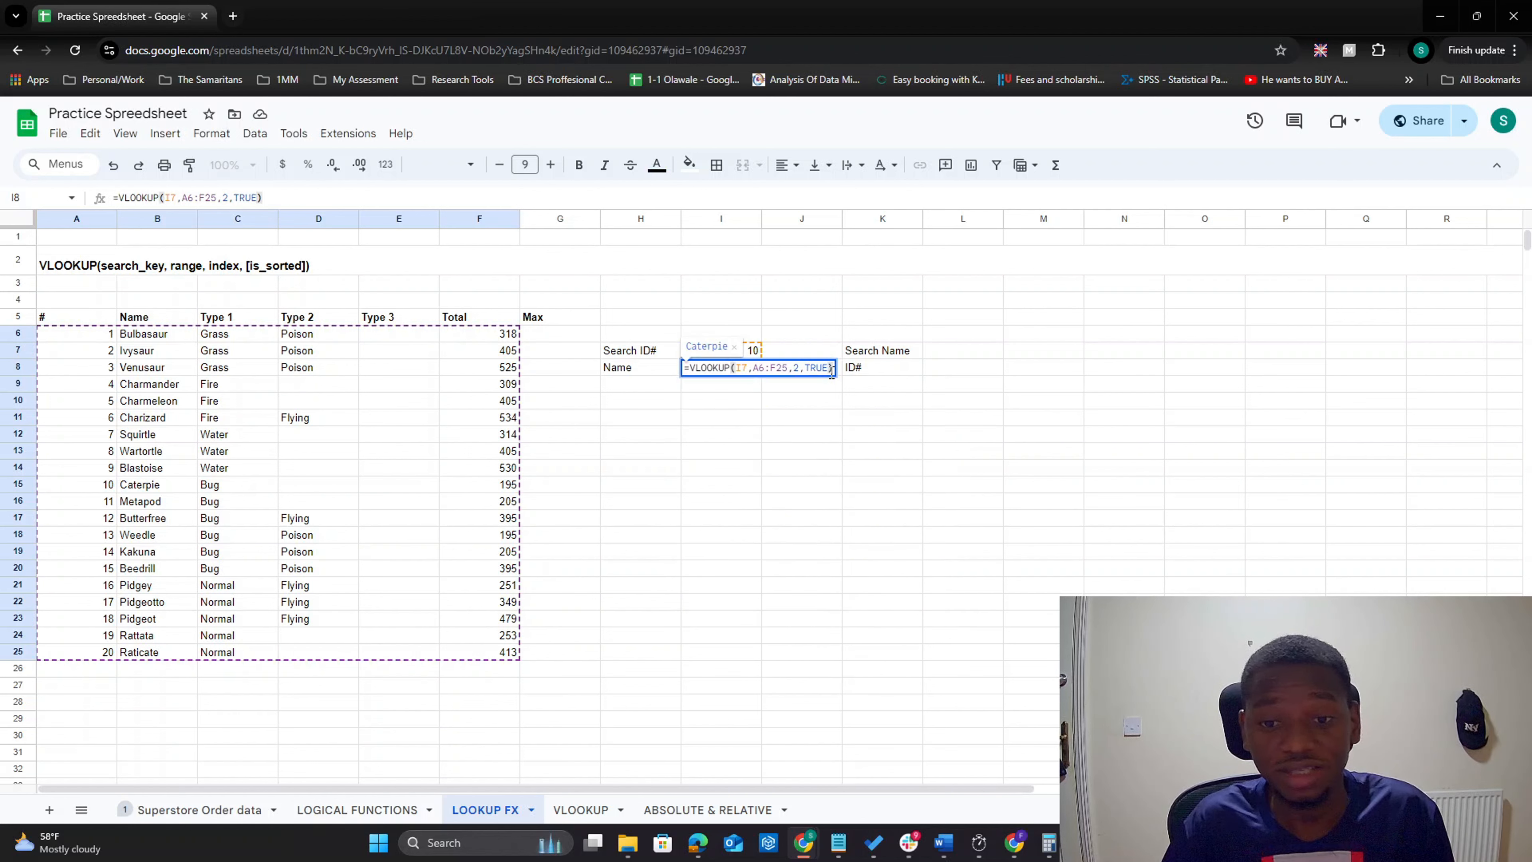
pyautogui.press('Return')
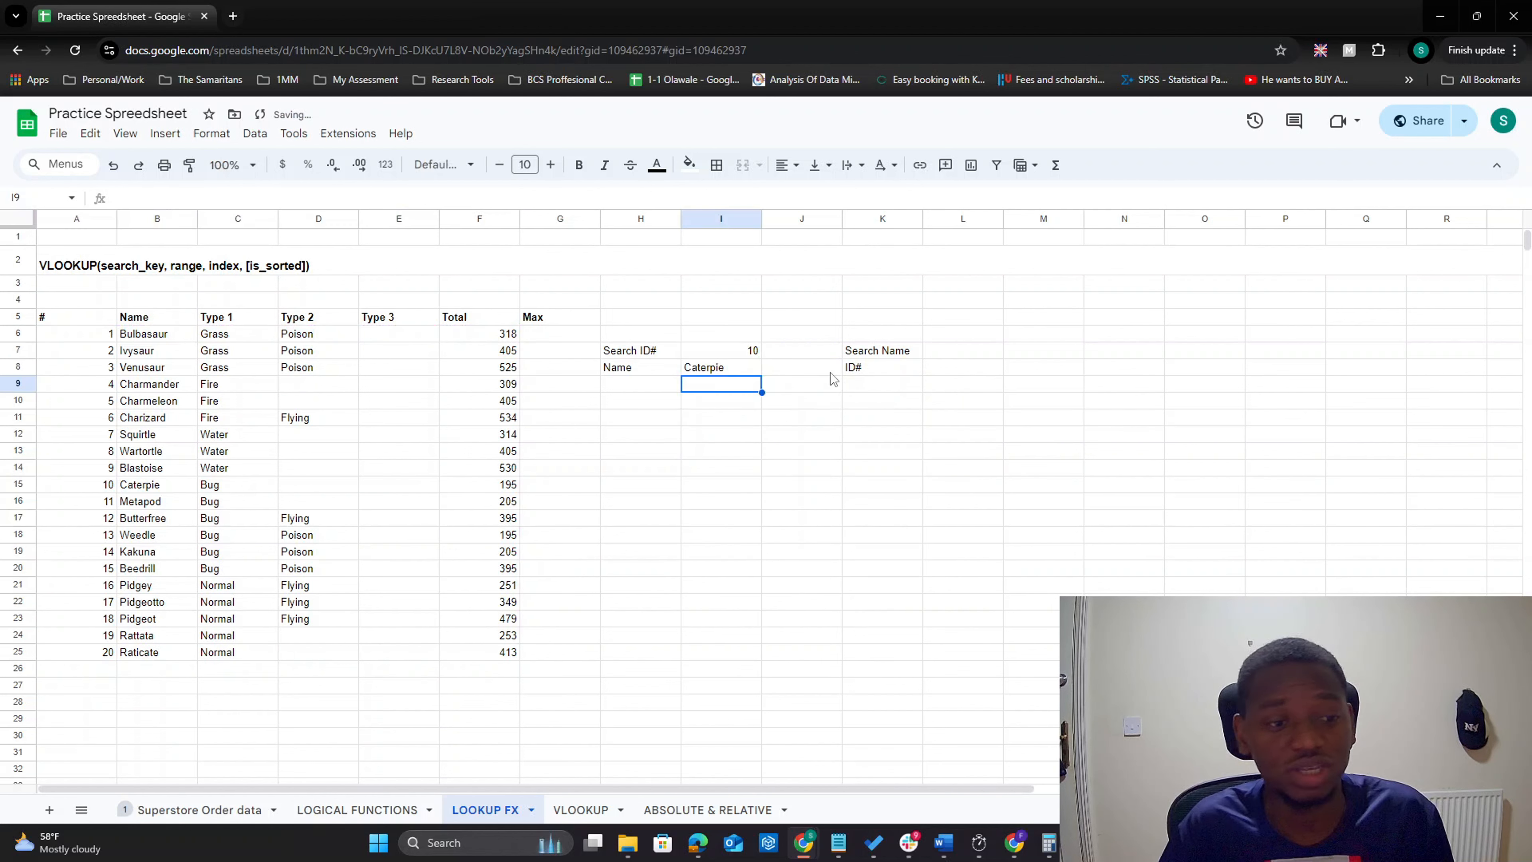
pyautogui.press('Up')
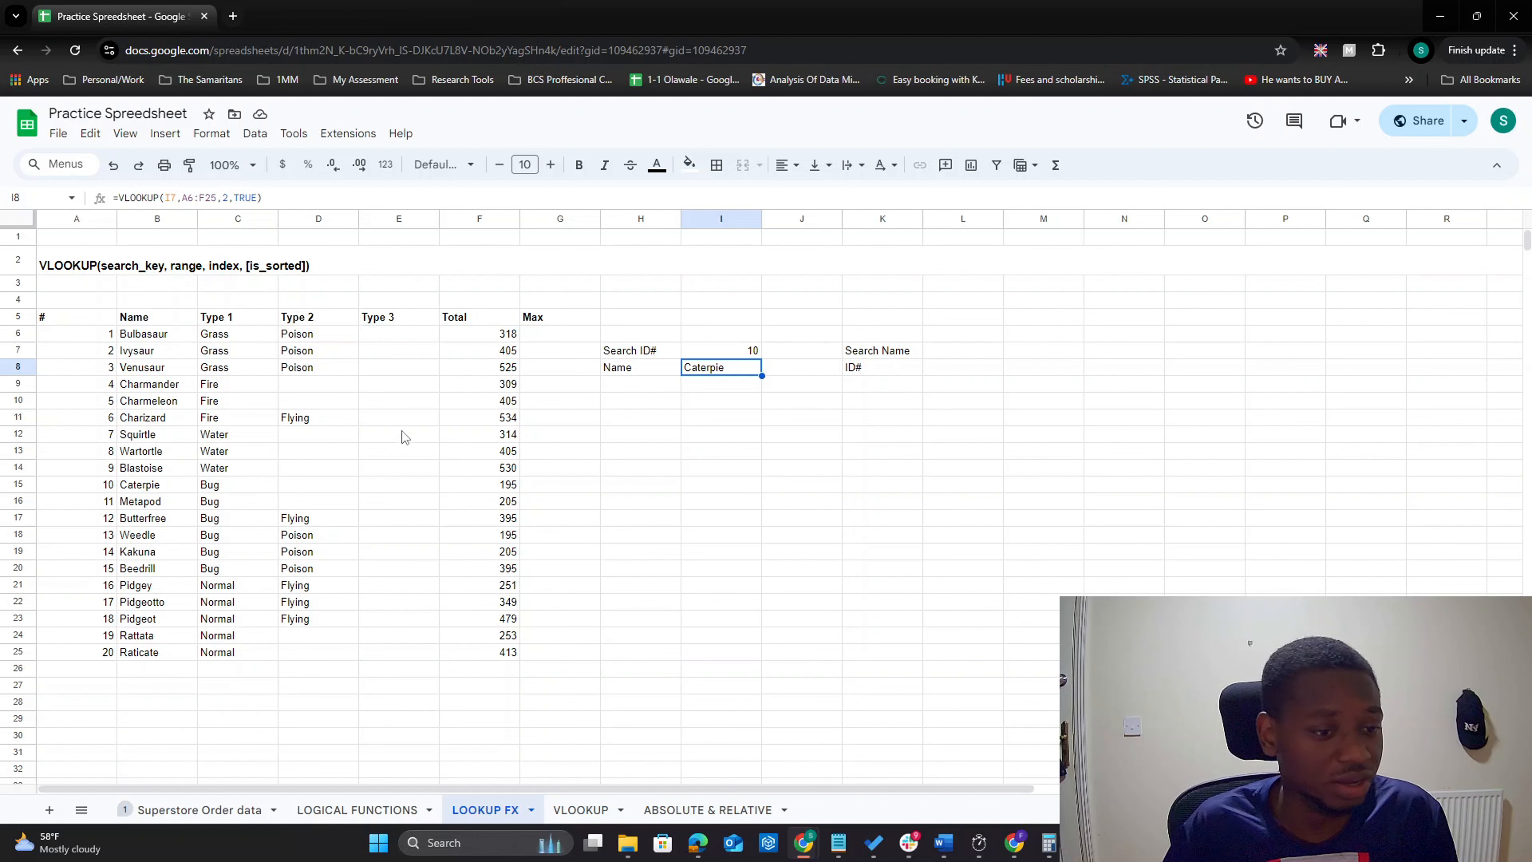
pyautogui.moveTo(64, 486); pyautogui.dragTo(147, 490)
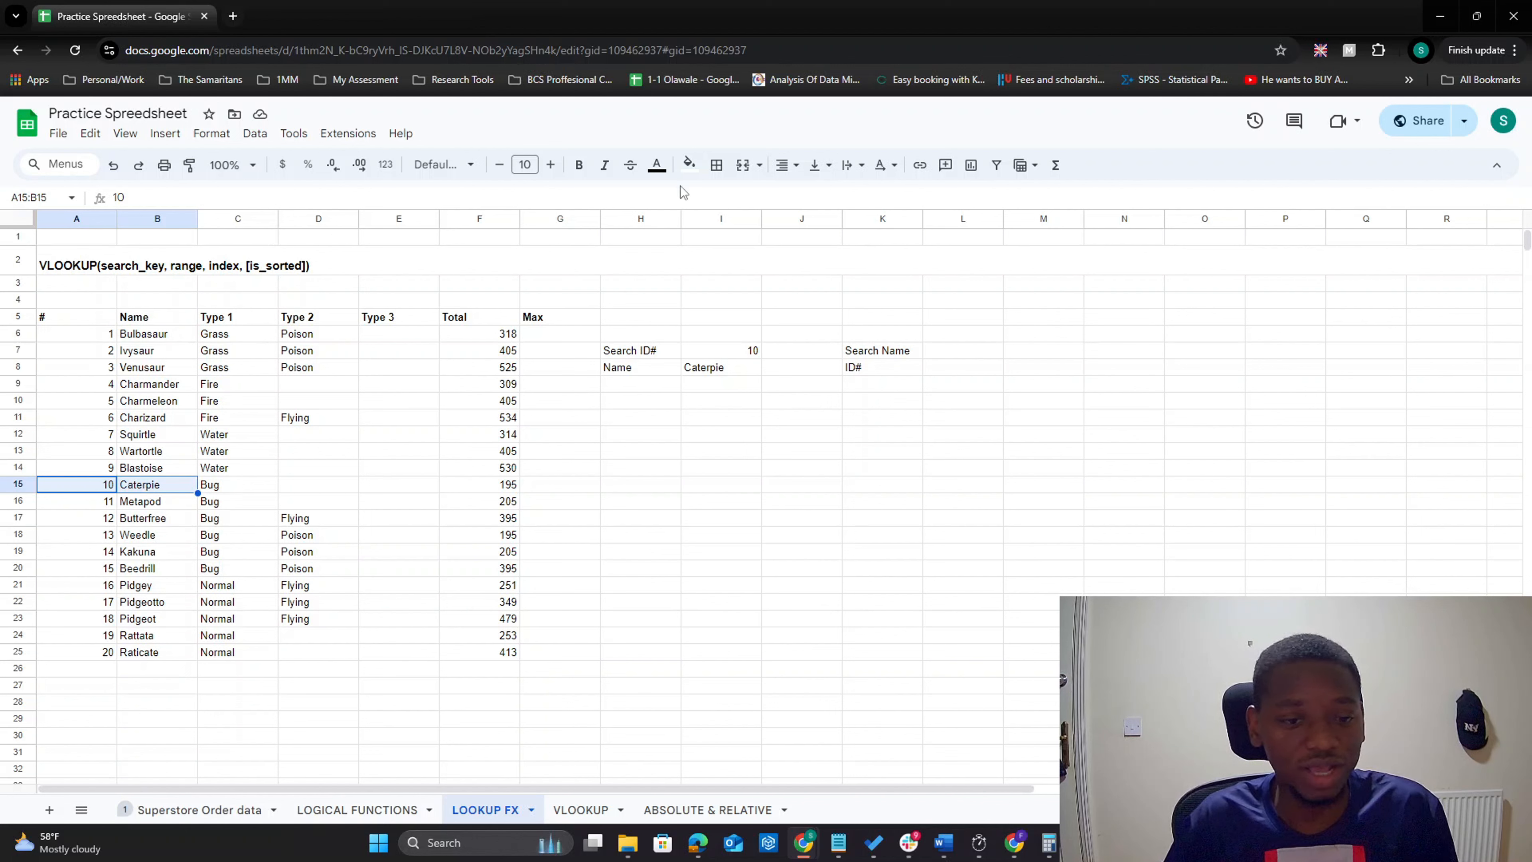
# Step: Test the lookup by setting the search ID in I7 to 5, and check the name against the table row
pyautogui.click(754, 355)
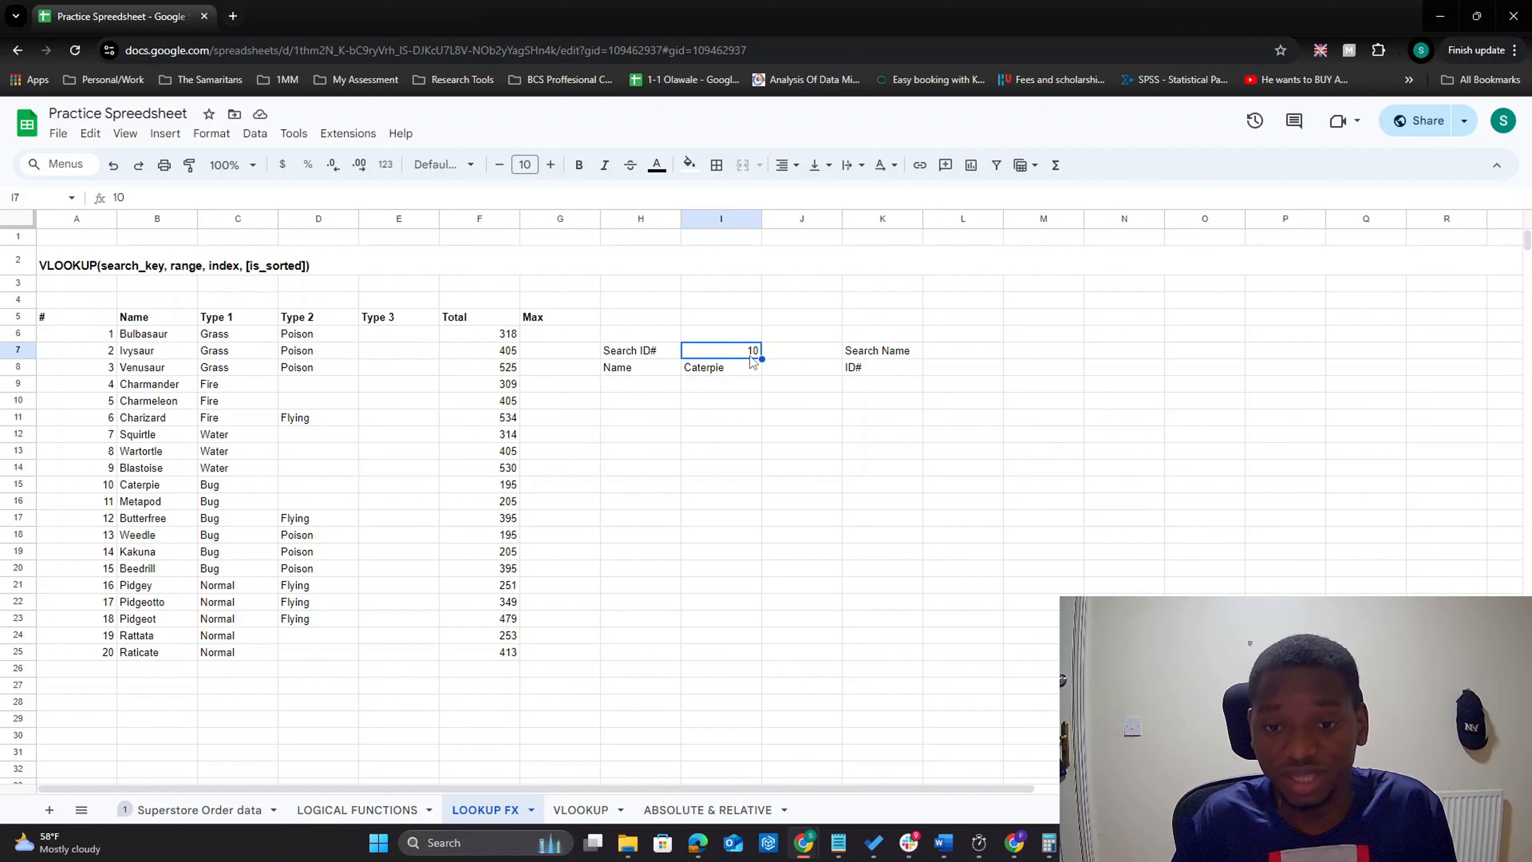
pyautogui.write('5')
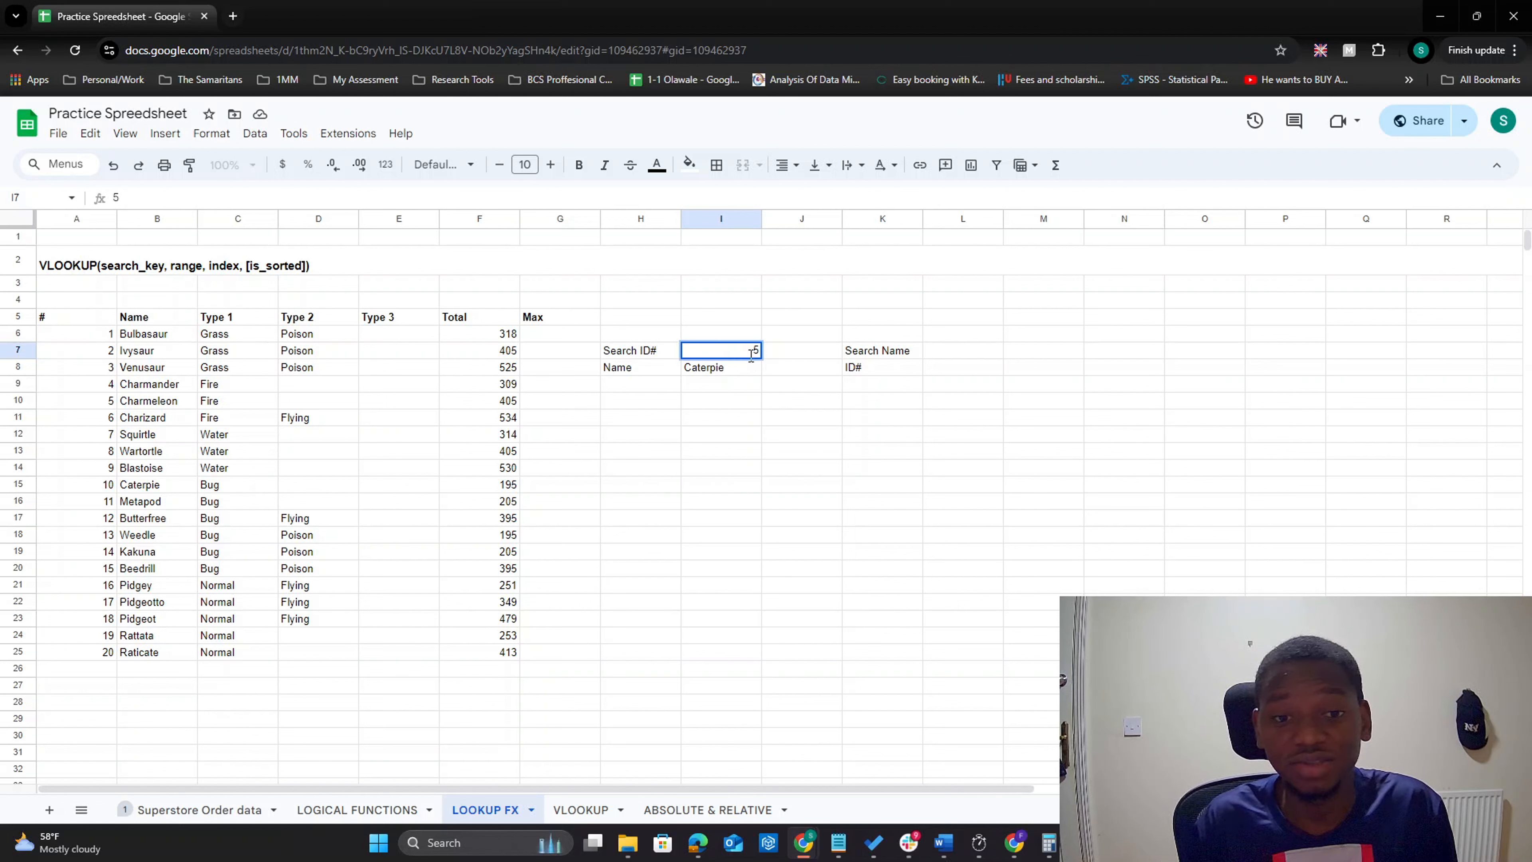
pyautogui.press('Return')
pyautogui.click(750, 355)
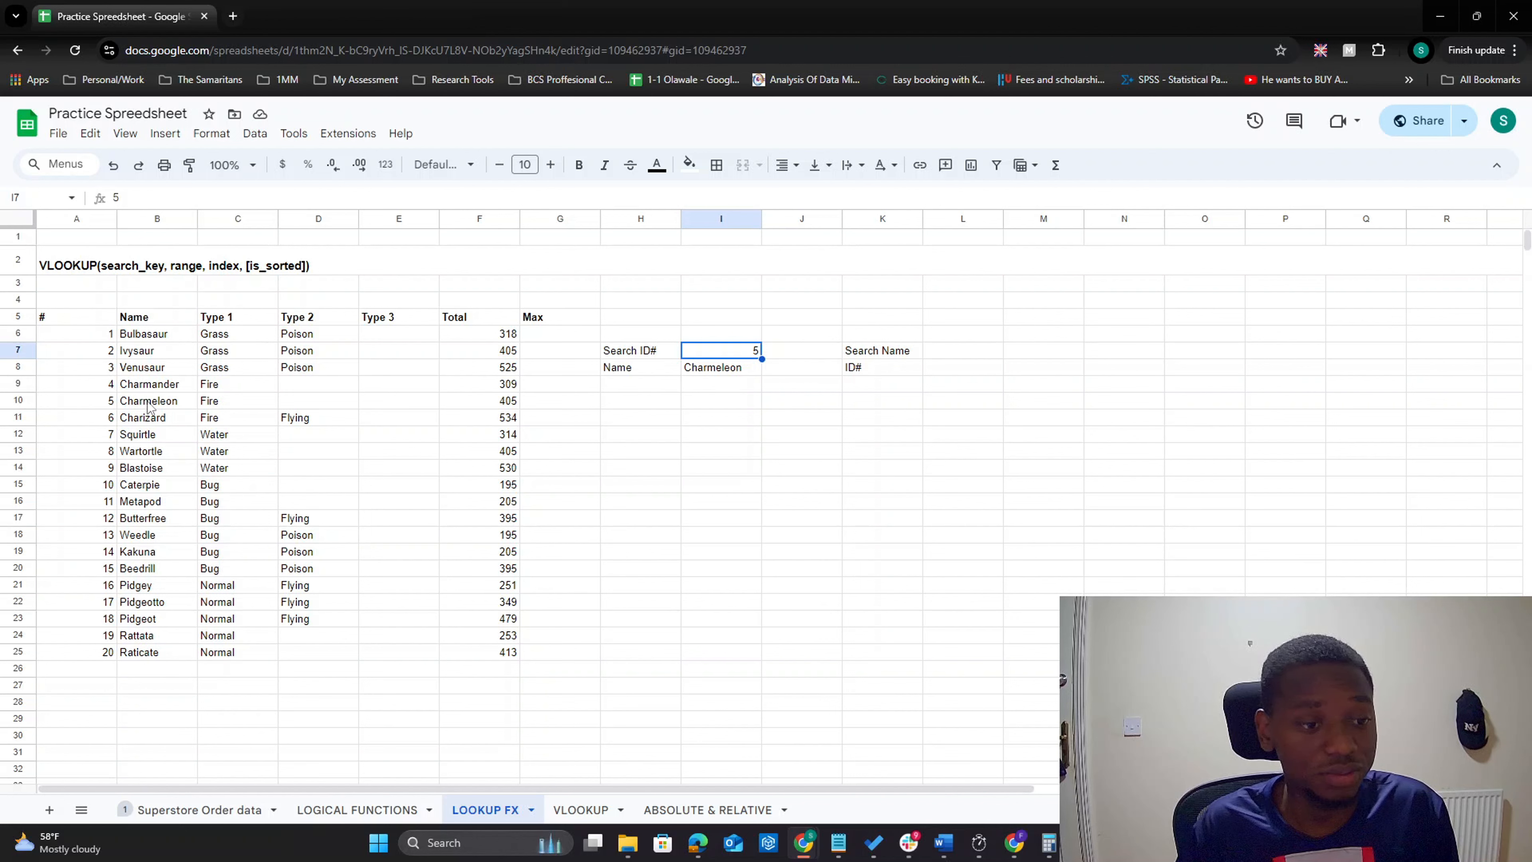
pyautogui.moveTo(147, 400); pyautogui.dragTo(210, 407)
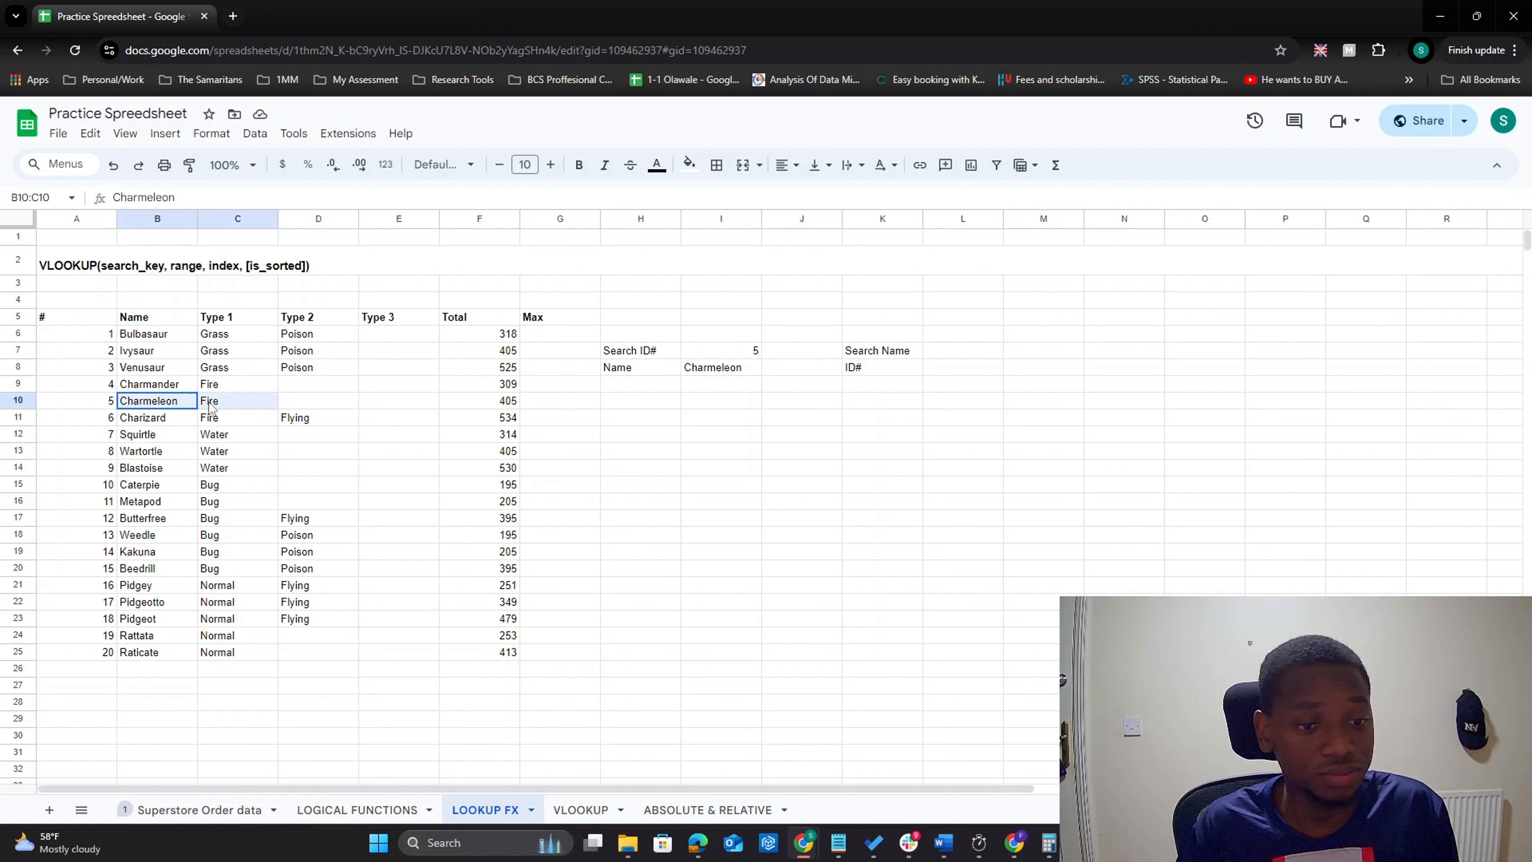
# Step: Test the lookup with search ID 2 in I7, and check the name against the table
pyautogui.click(722, 350)
pyautogui.write('2')
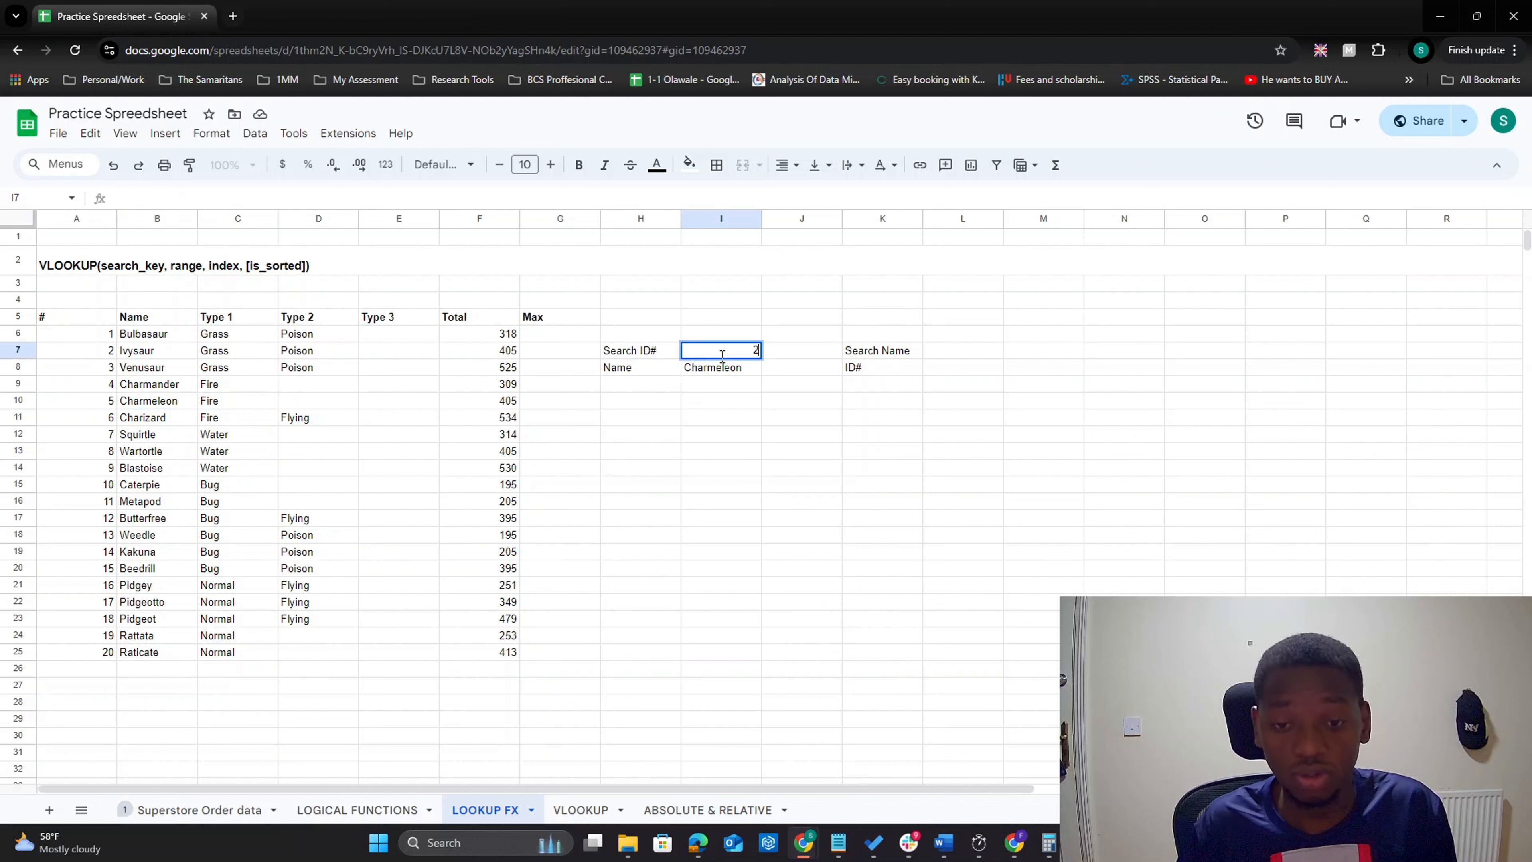
pyautogui.press('Return')
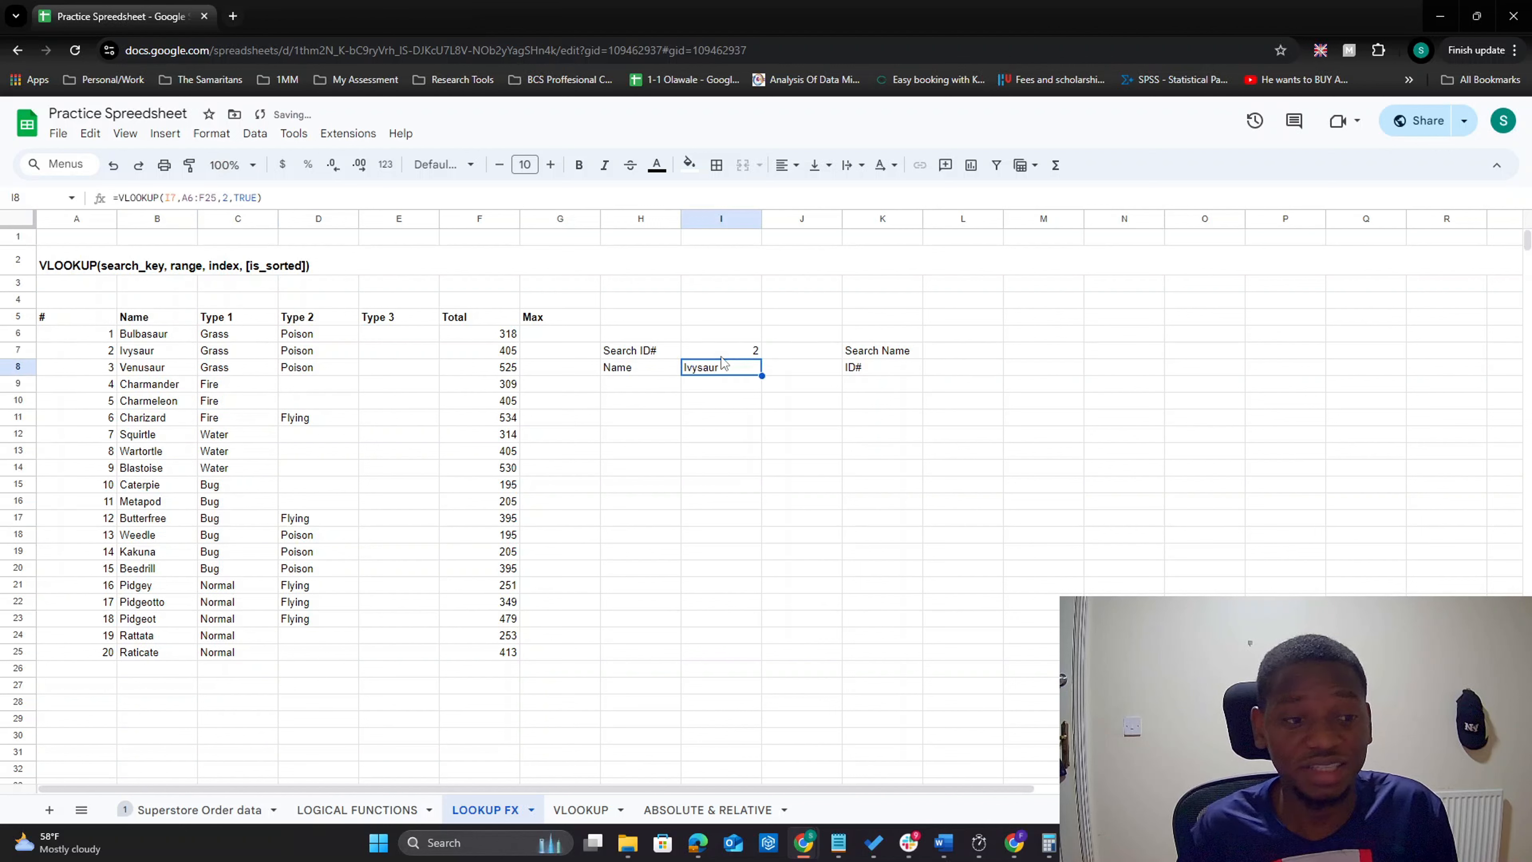
pyautogui.click(151, 356)
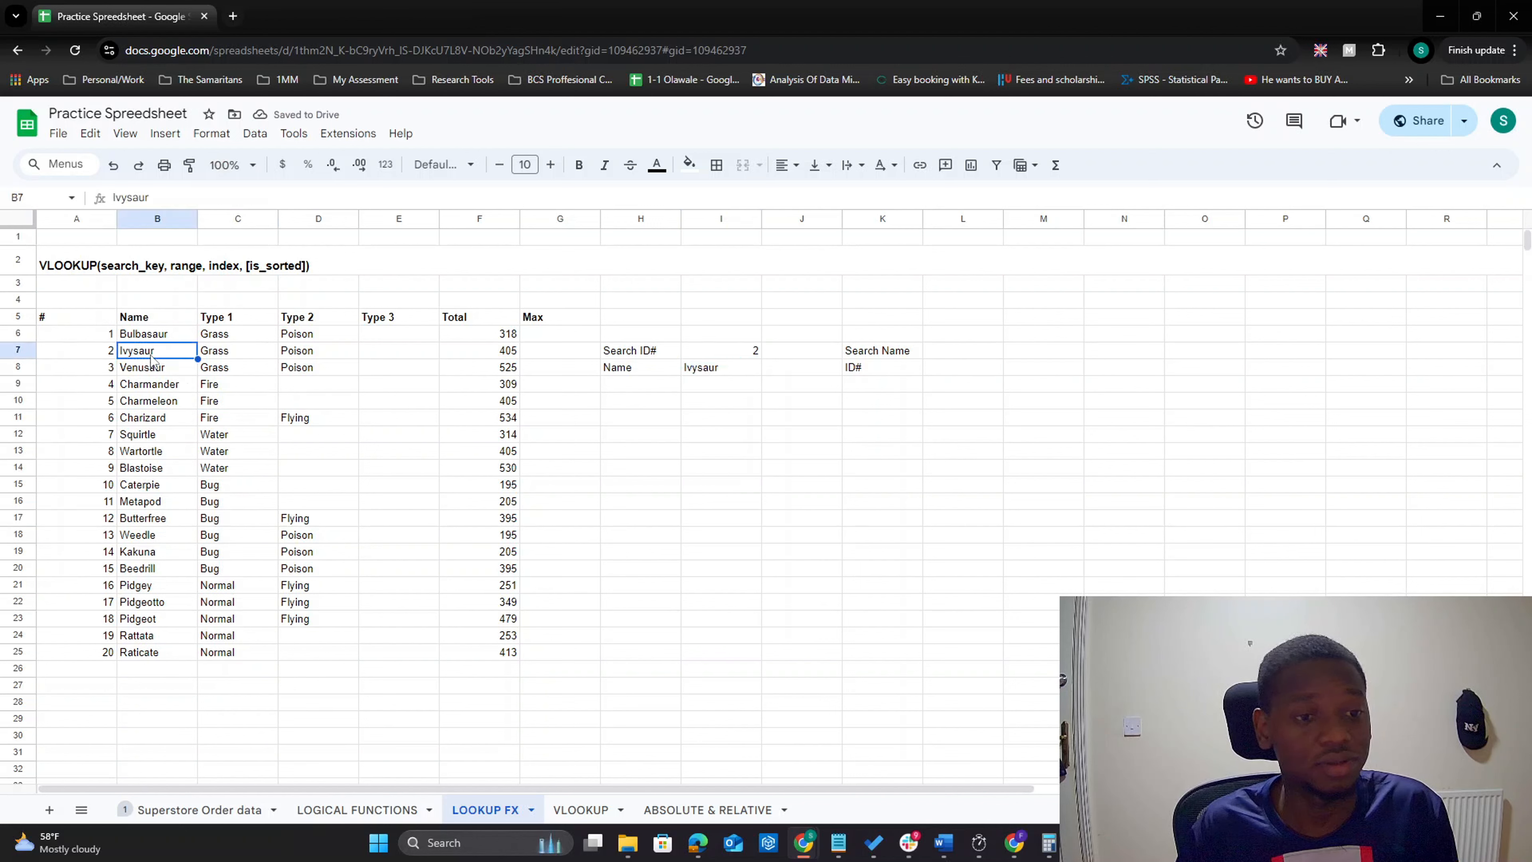
pyautogui.click(728, 351)
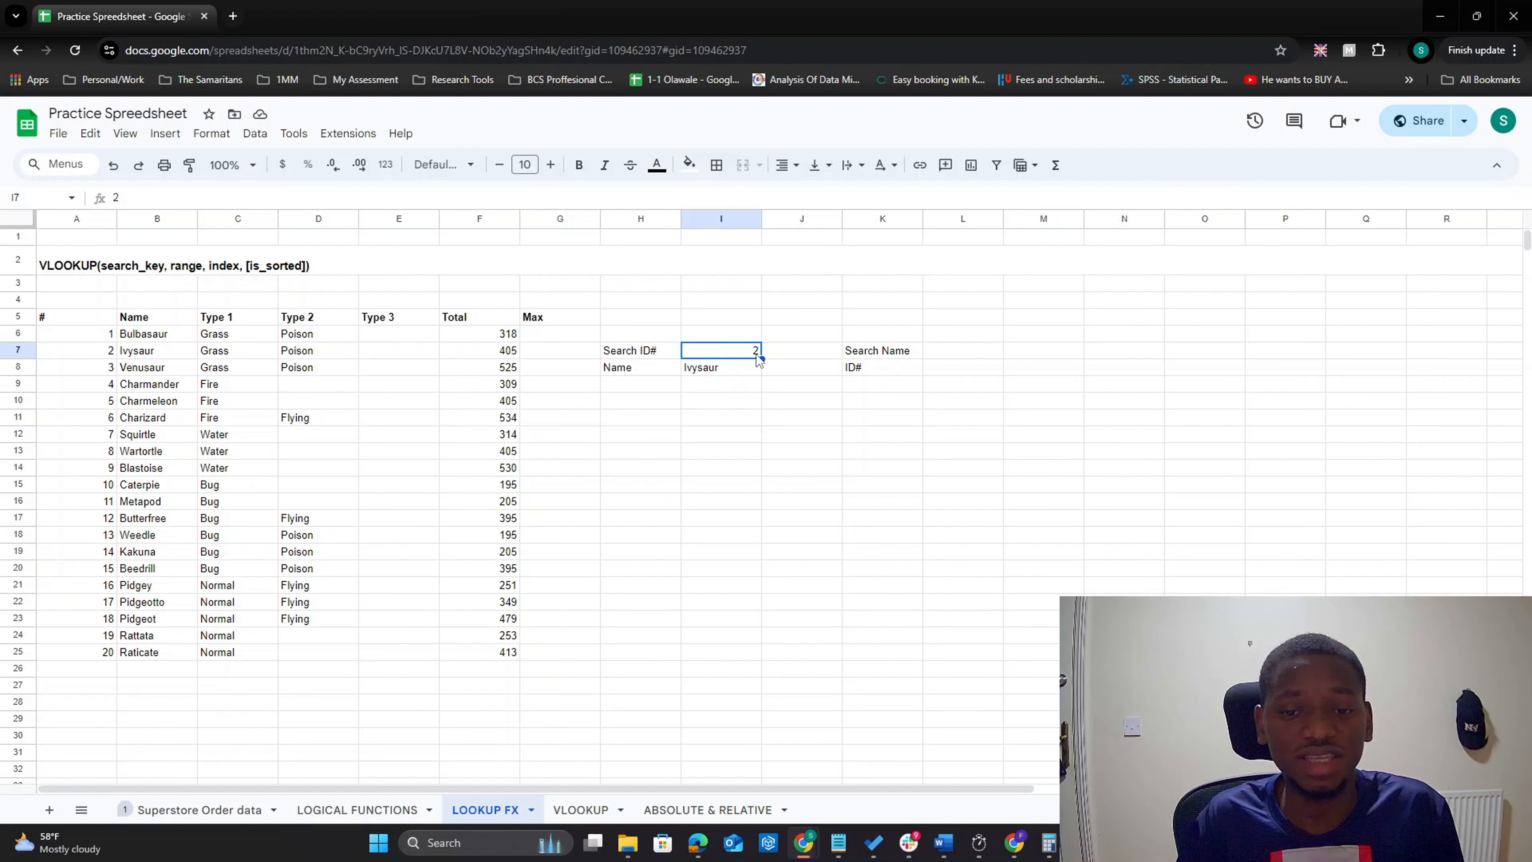
# Step: Change the is_sorted argument of the VLOOKUP formula in I8 to FALSE
pyautogui.click(702, 371)
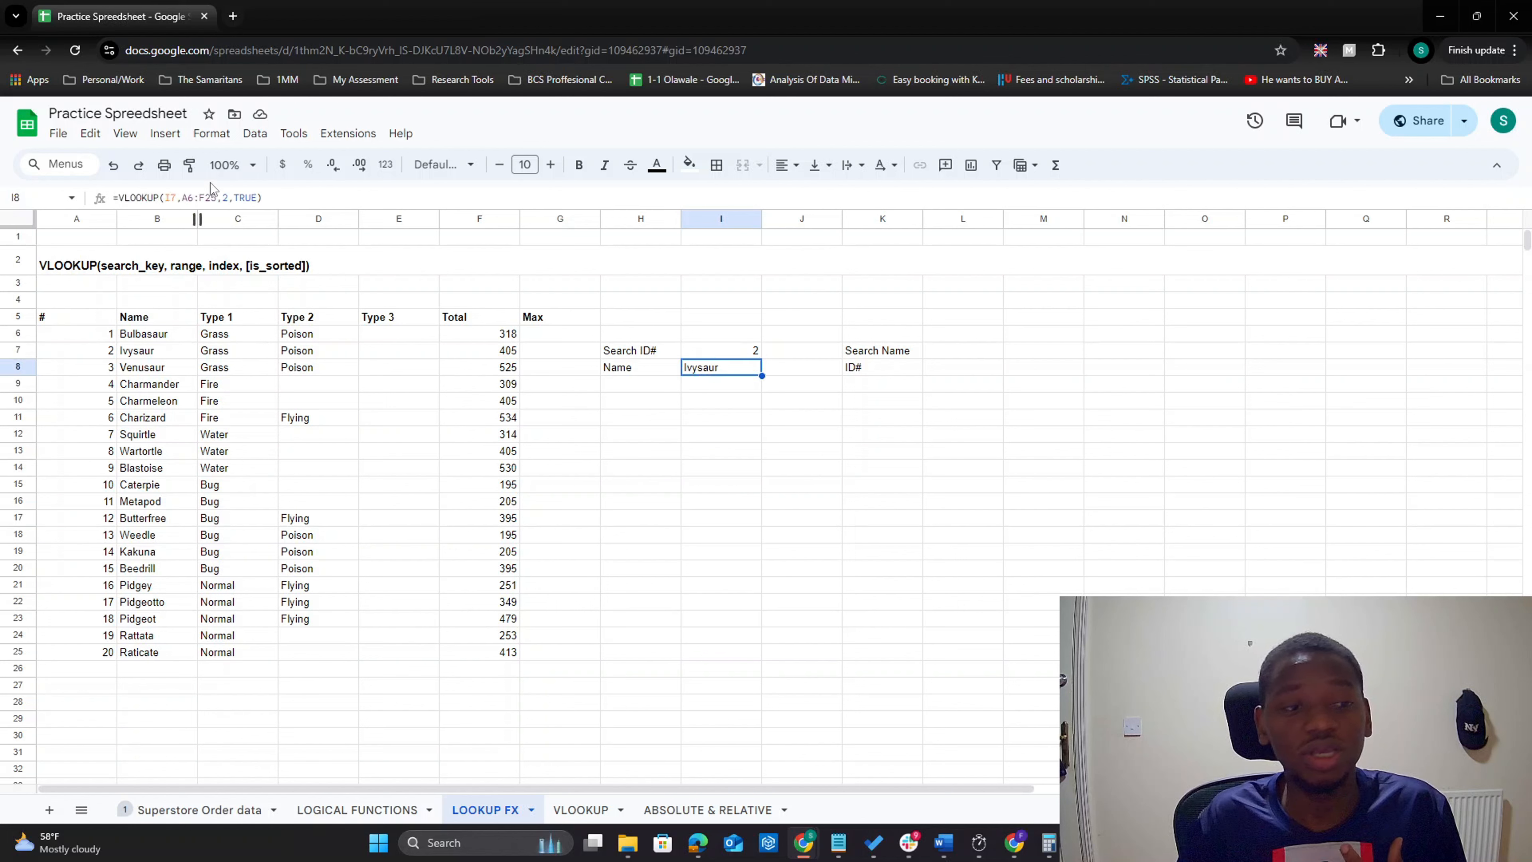
pyautogui.click(260, 198)
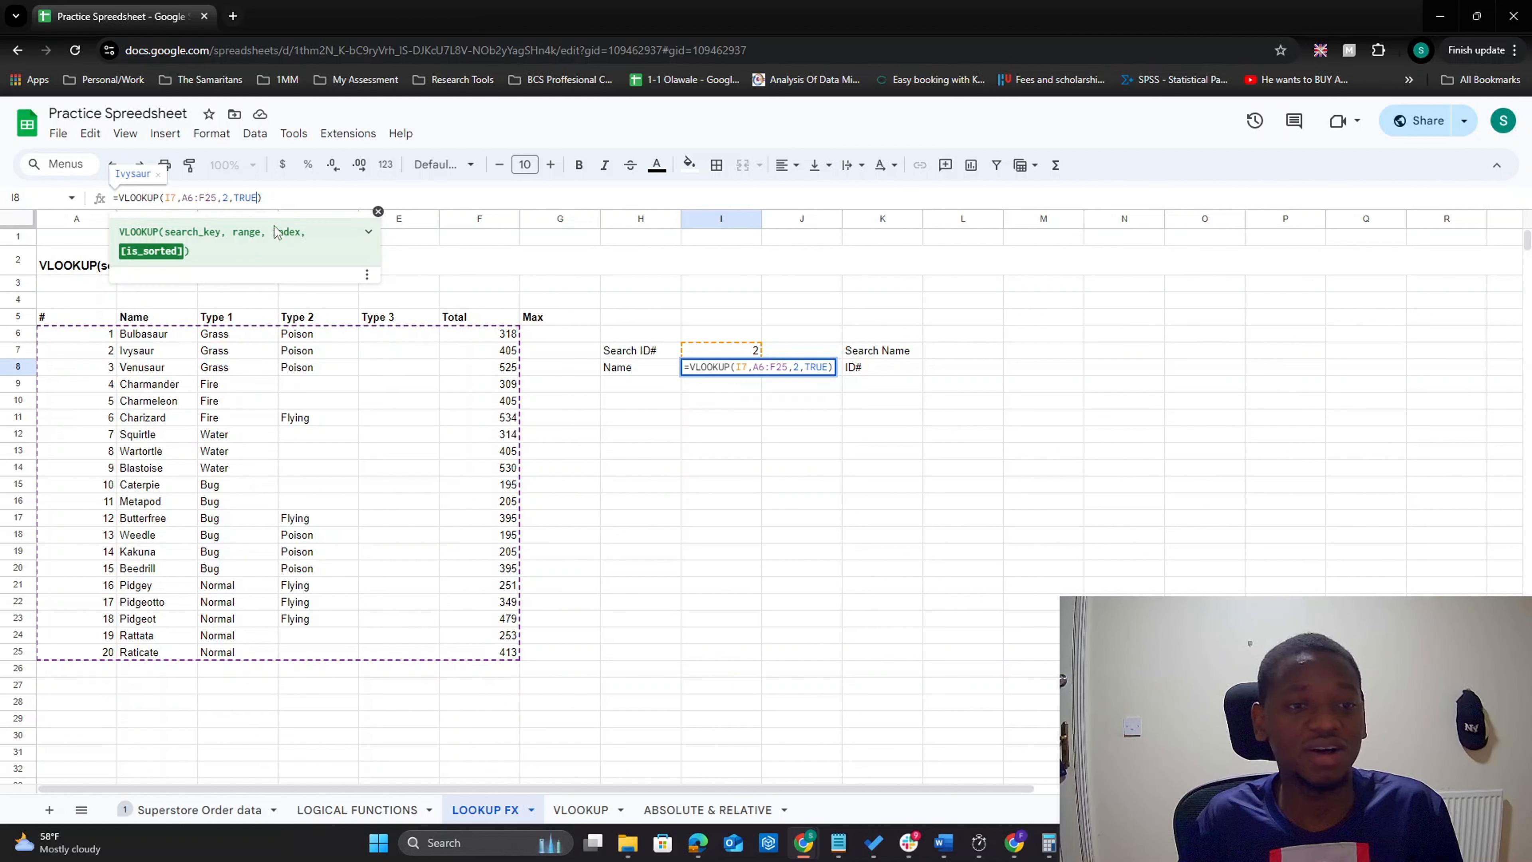
pyautogui.press('BackSpace')
pyautogui.press('BackSpace')
pyautogui.press('BackSpace')
pyautogui.press('BackSpace')
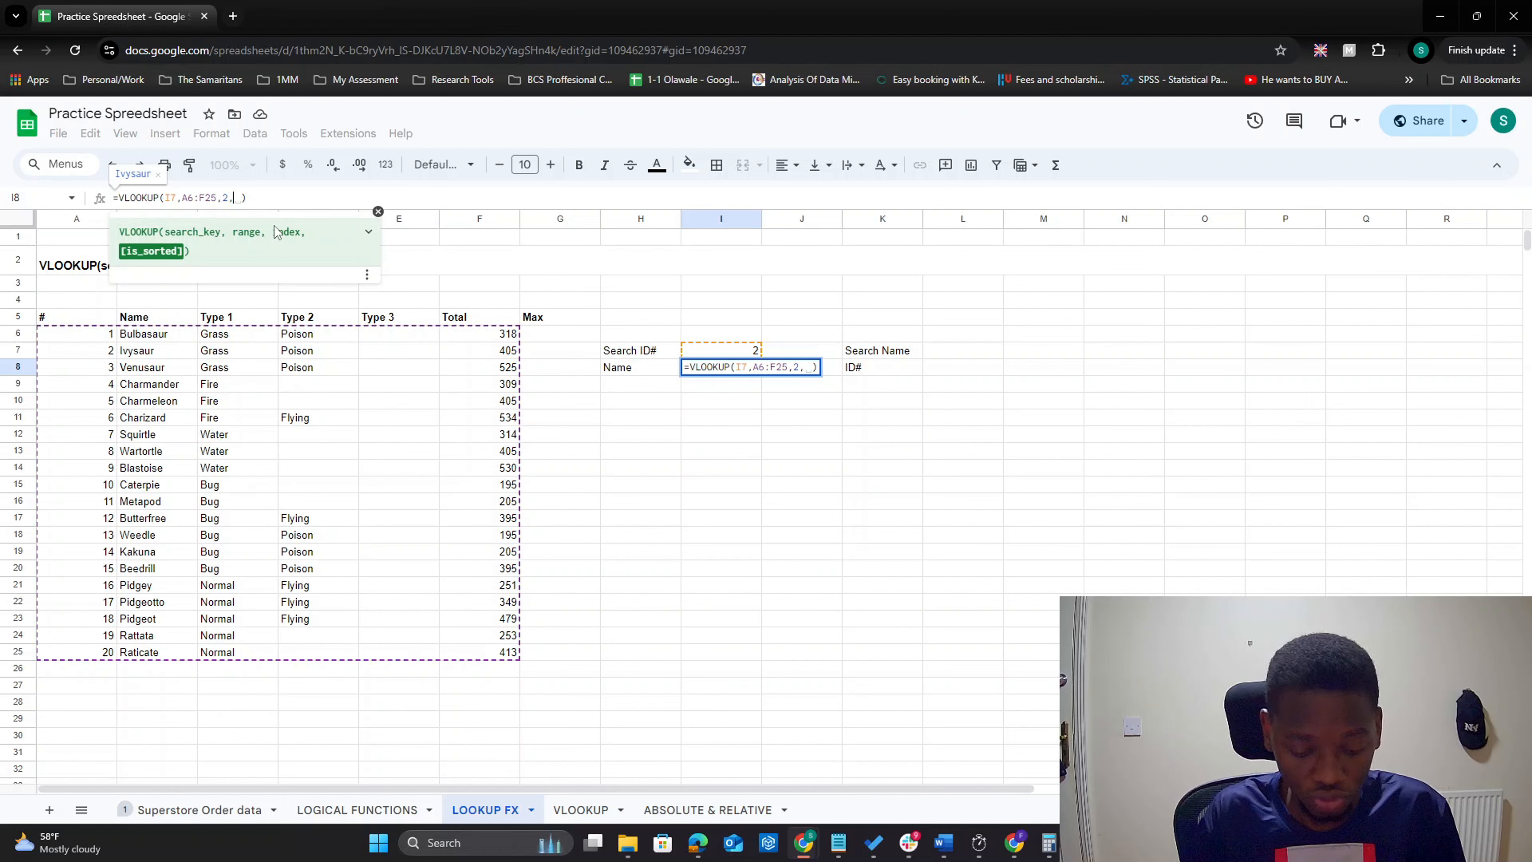
pyautogui.write('FALSE')
pyautogui.press('Return')
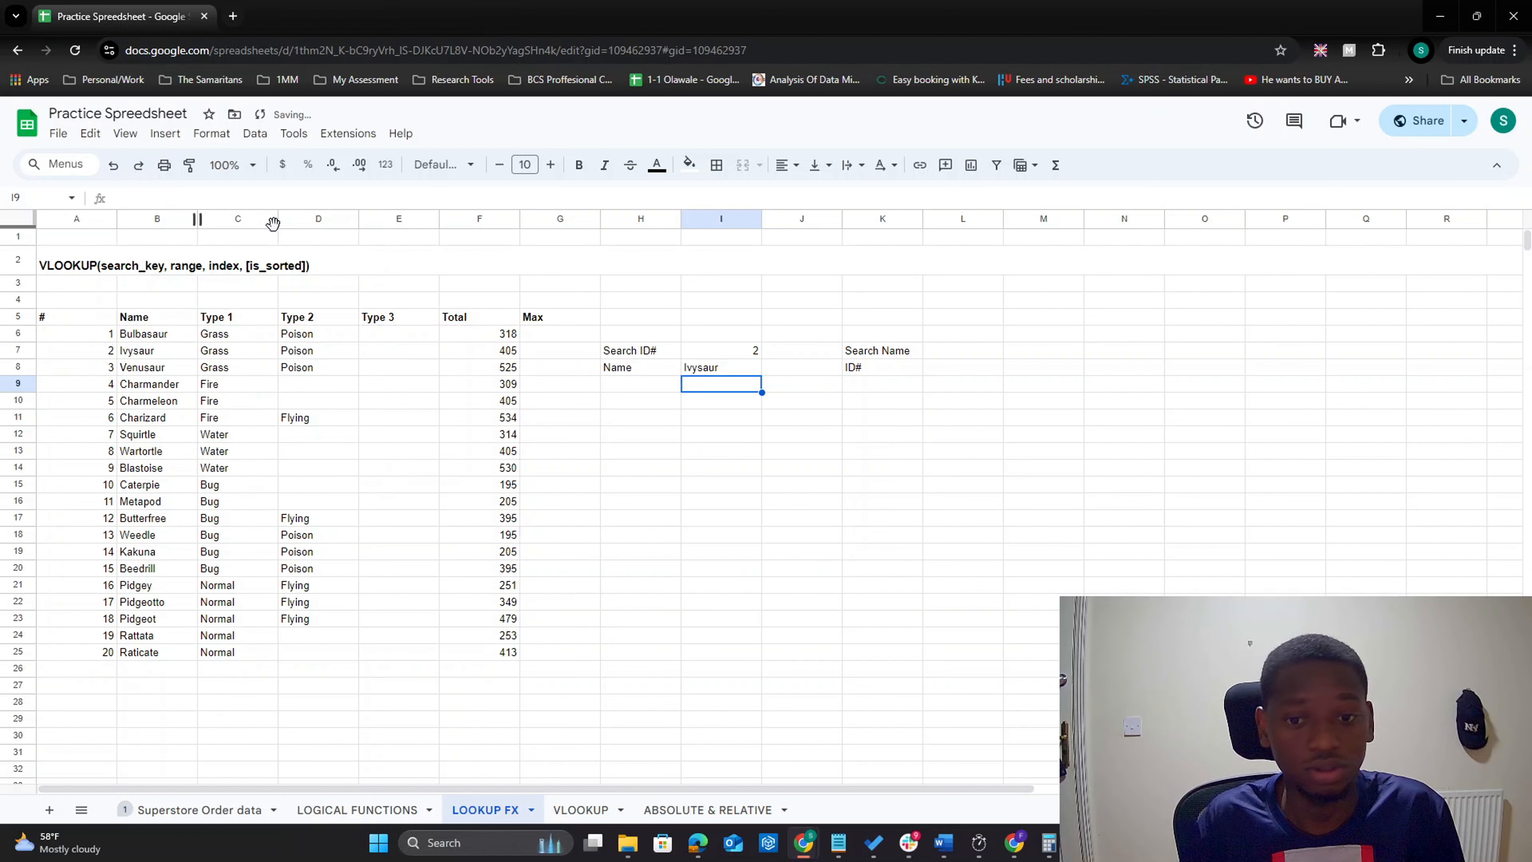
# Step: Set the search ID in I7 to 10 and check the exact-match VLOOKUP in I8
pyautogui.press('Up')
pyautogui.press('Up')
pyautogui.write('10')
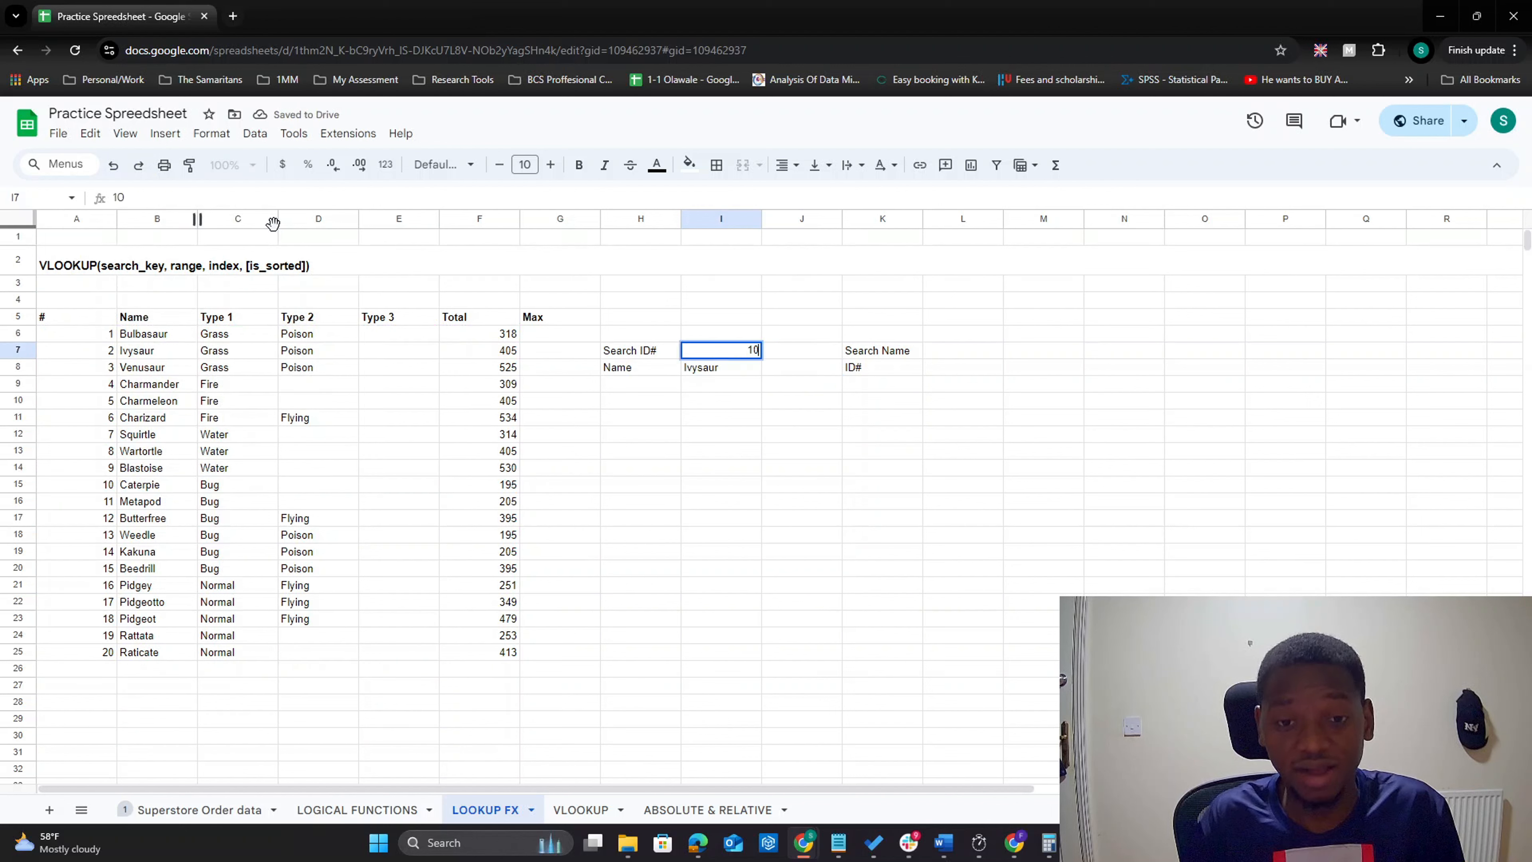
pyautogui.press('Return')
pyautogui.press('Up')
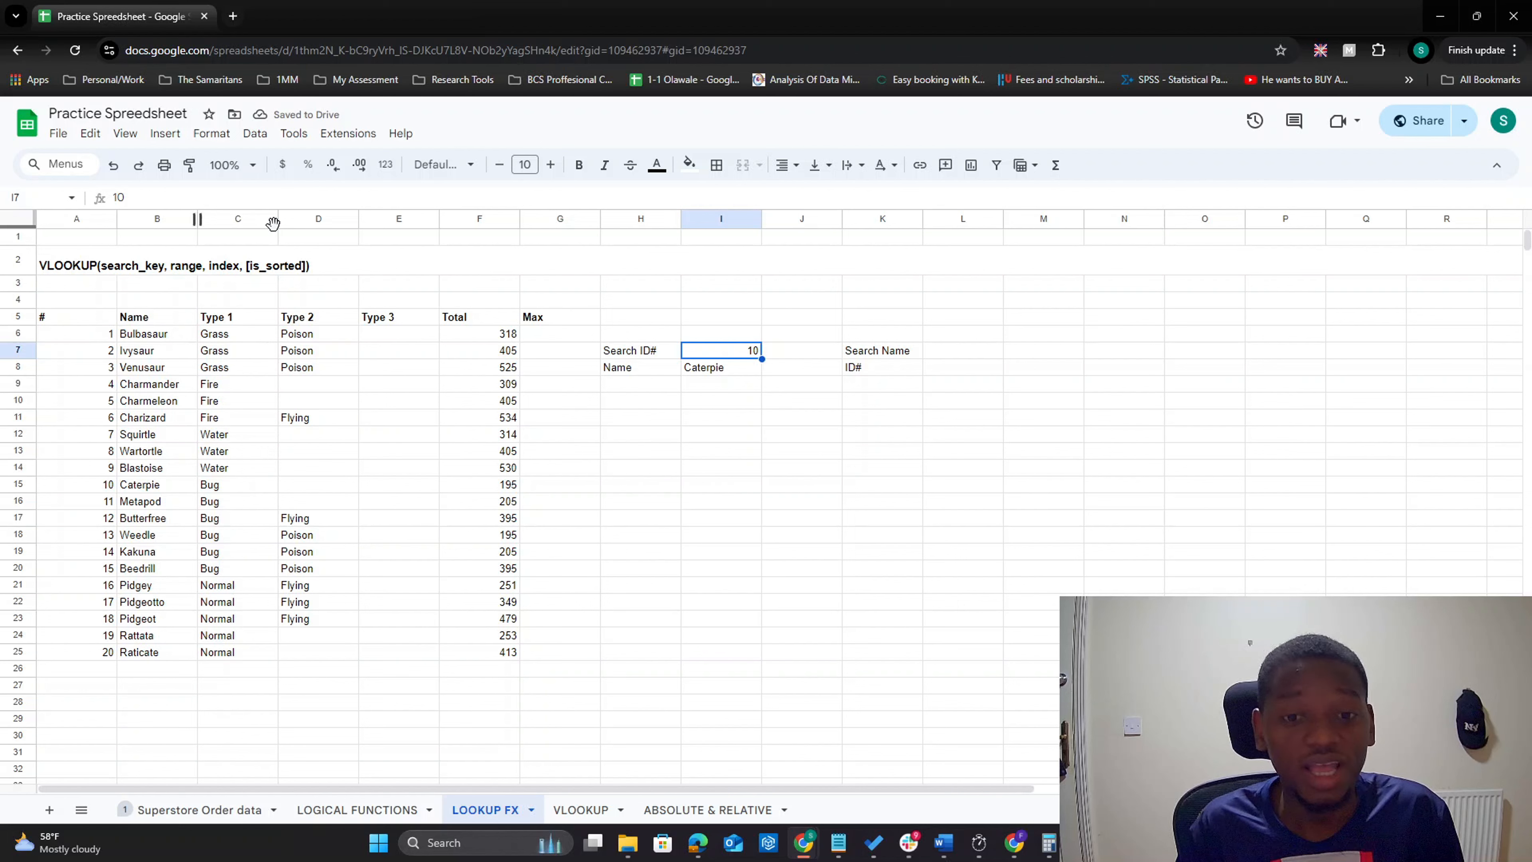
pyautogui.press('Down')
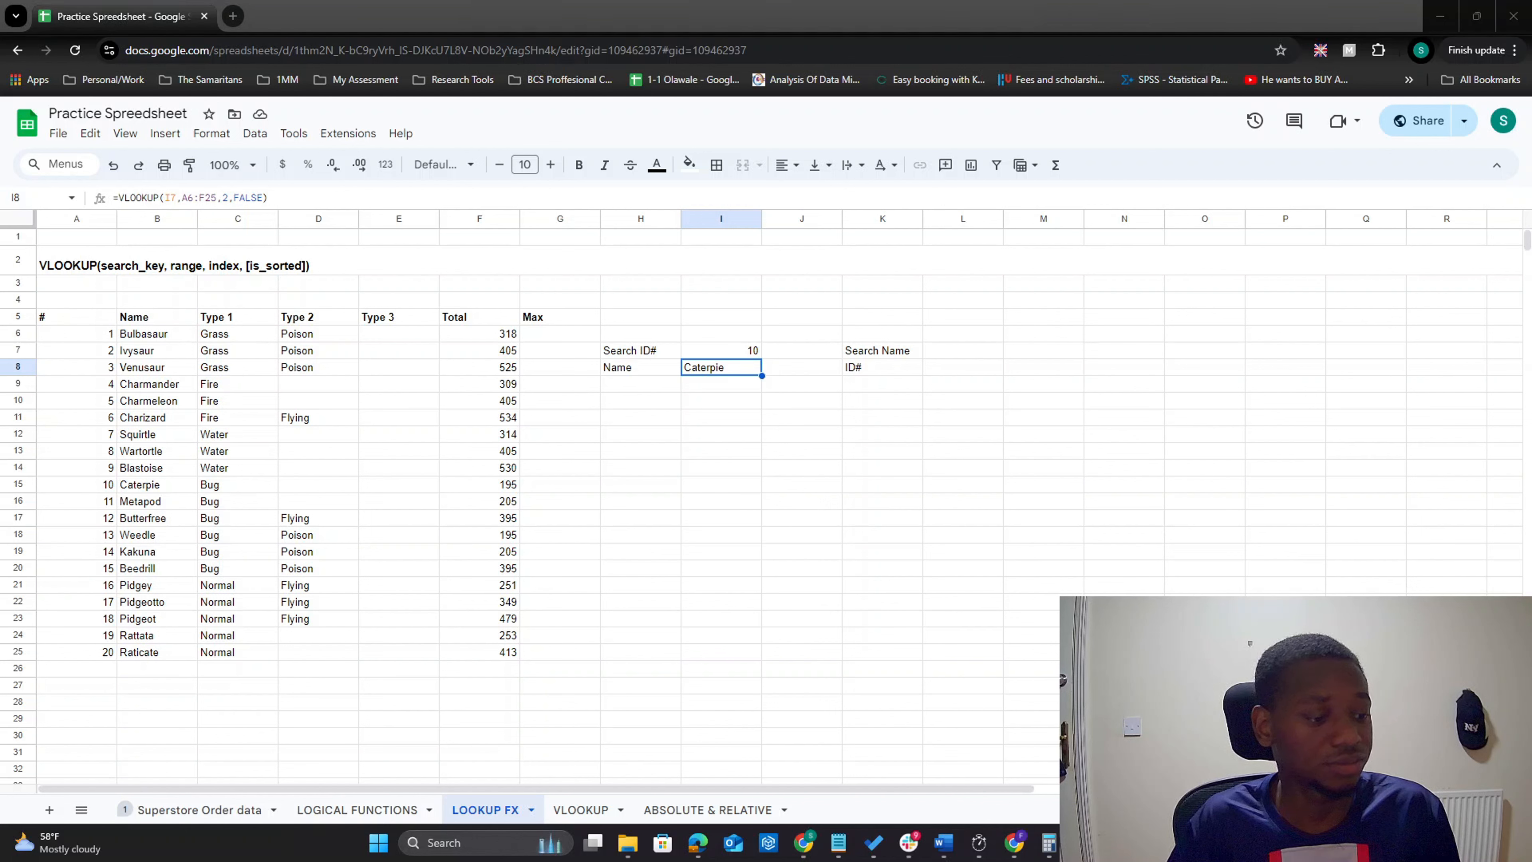
pyautogui.click(726, 354)
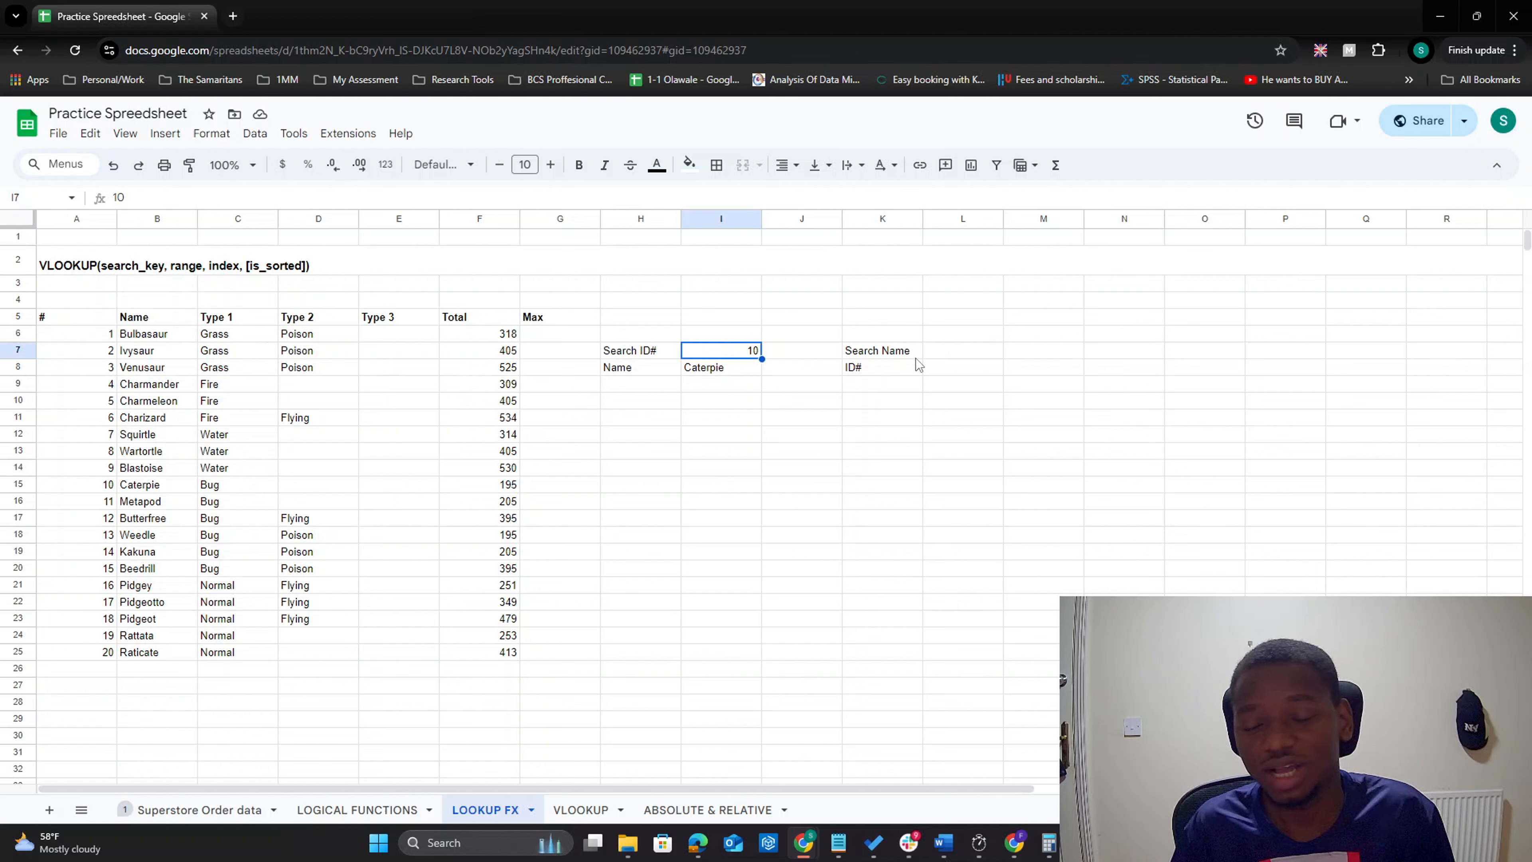
# Step: Copy the name Metapod from B16 into cell L7, beside Search Name
pyautogui.click(947, 355)
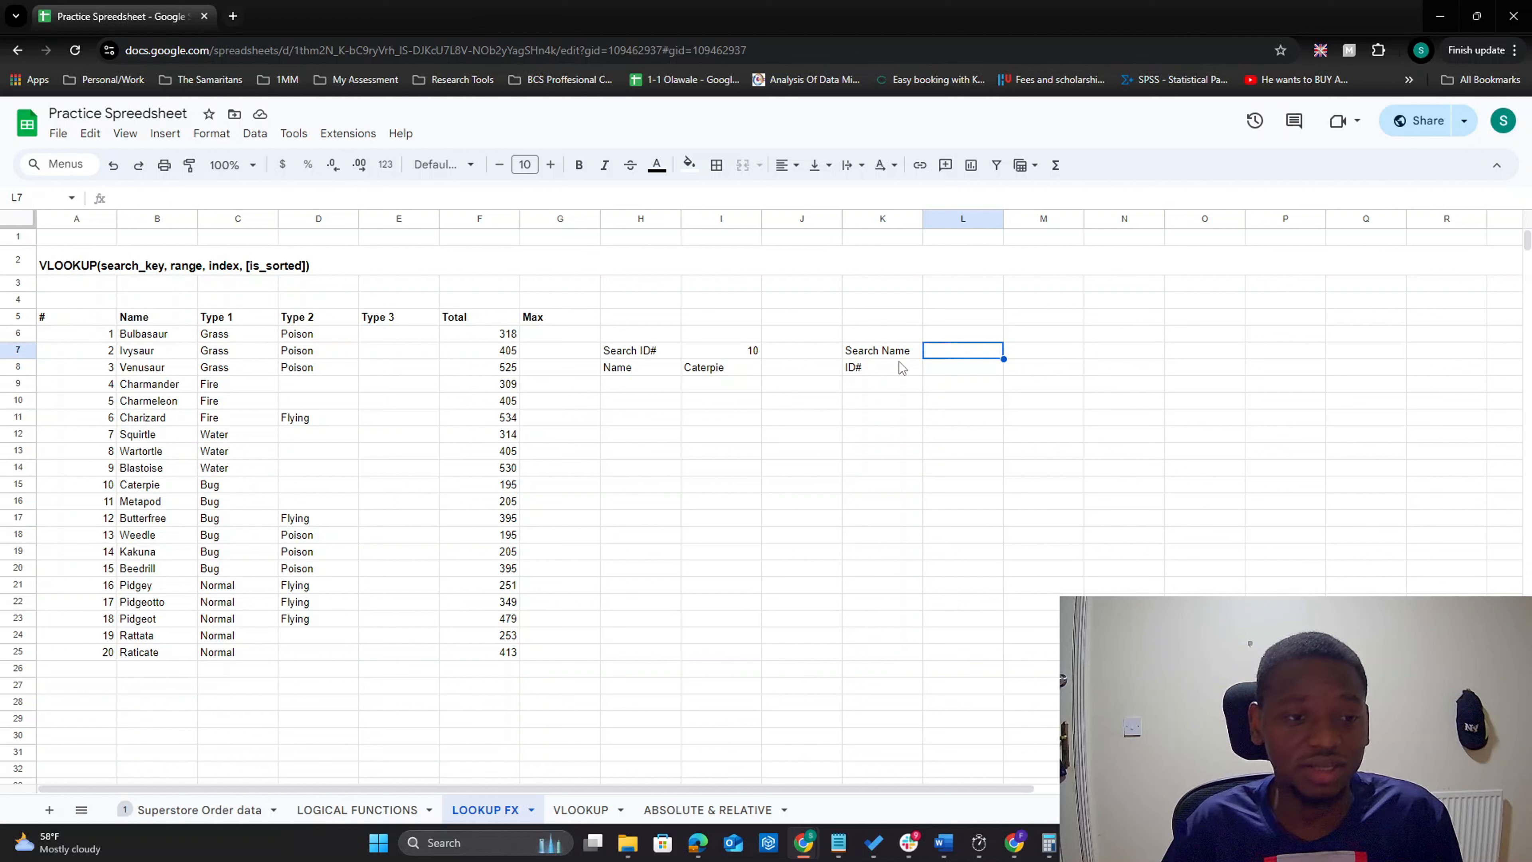
pyautogui.click(165, 503)
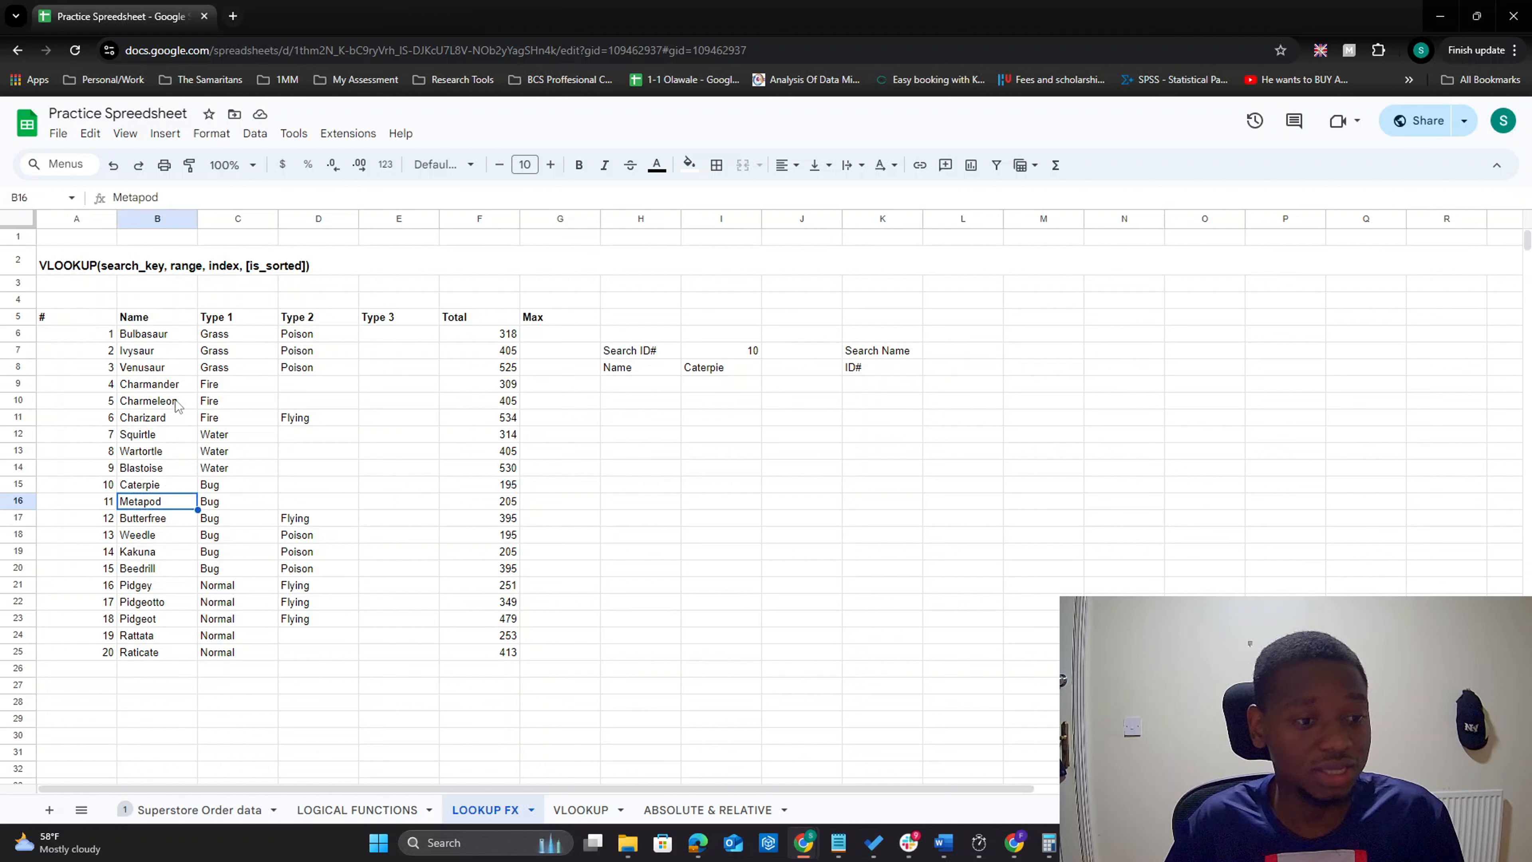
pyautogui.moveTo(170, 196); pyautogui.dragTo(79, 205)
pyautogui.hotkey('ctrl', 'c')
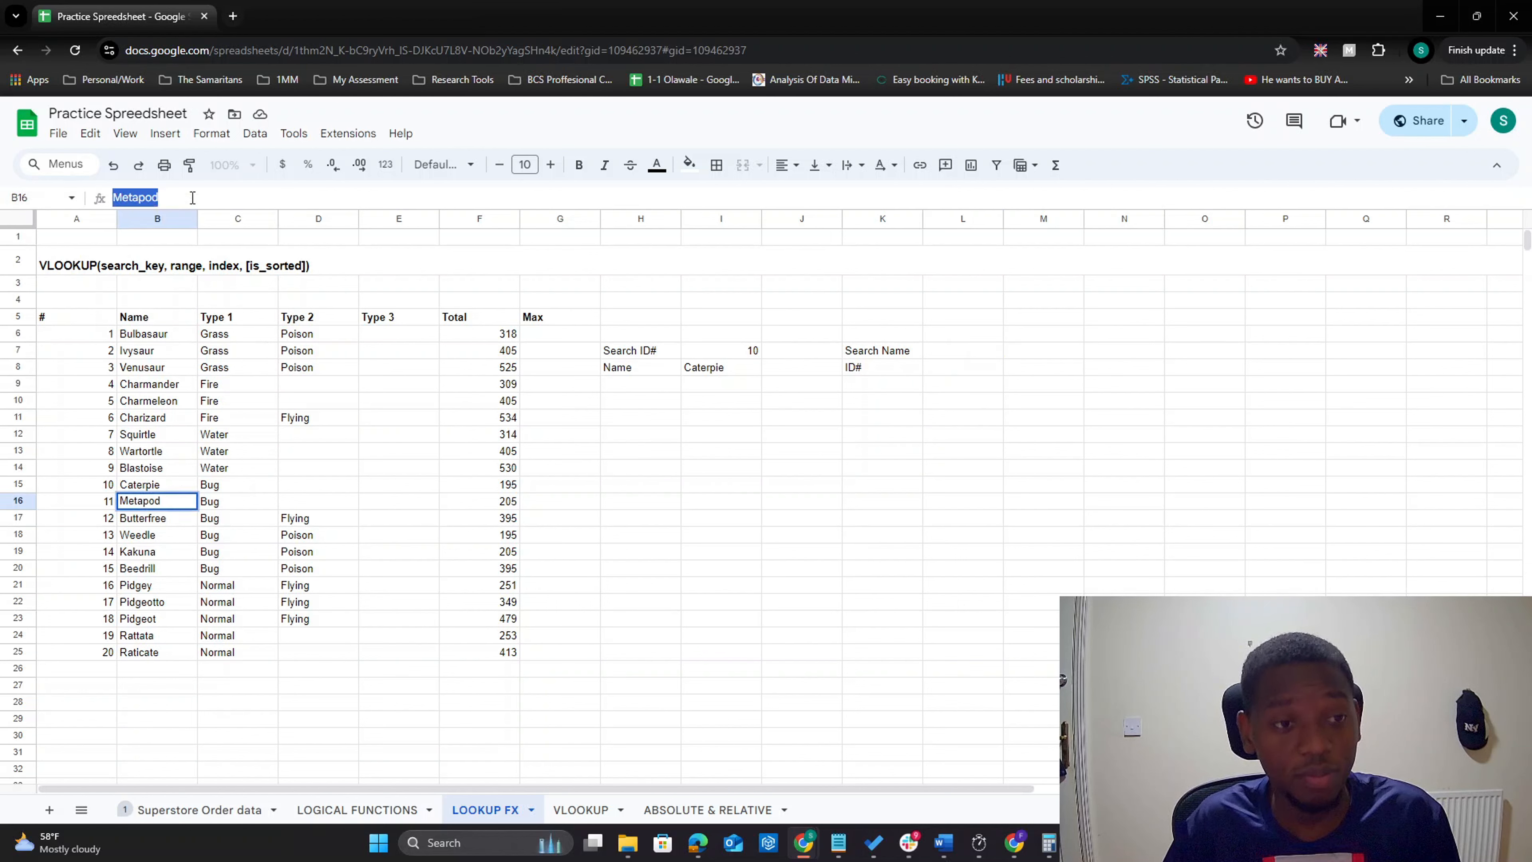
pyautogui.press('Escape')
pyautogui.click(955, 354)
pyautogui.click(661, 192)
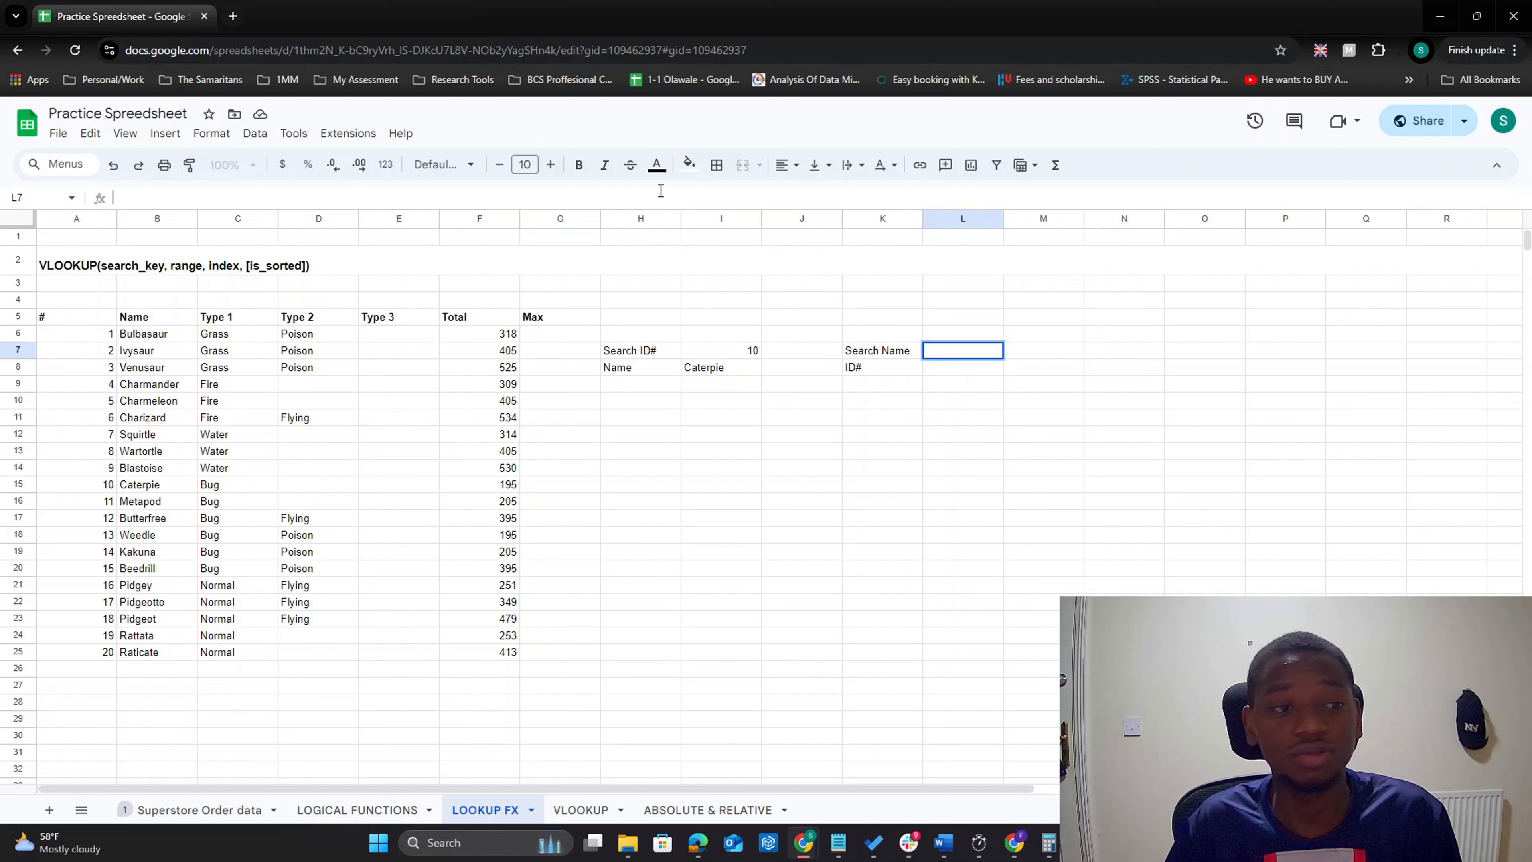
pyautogui.hotkey('ctrl', 'v')
pyautogui.press('Return')
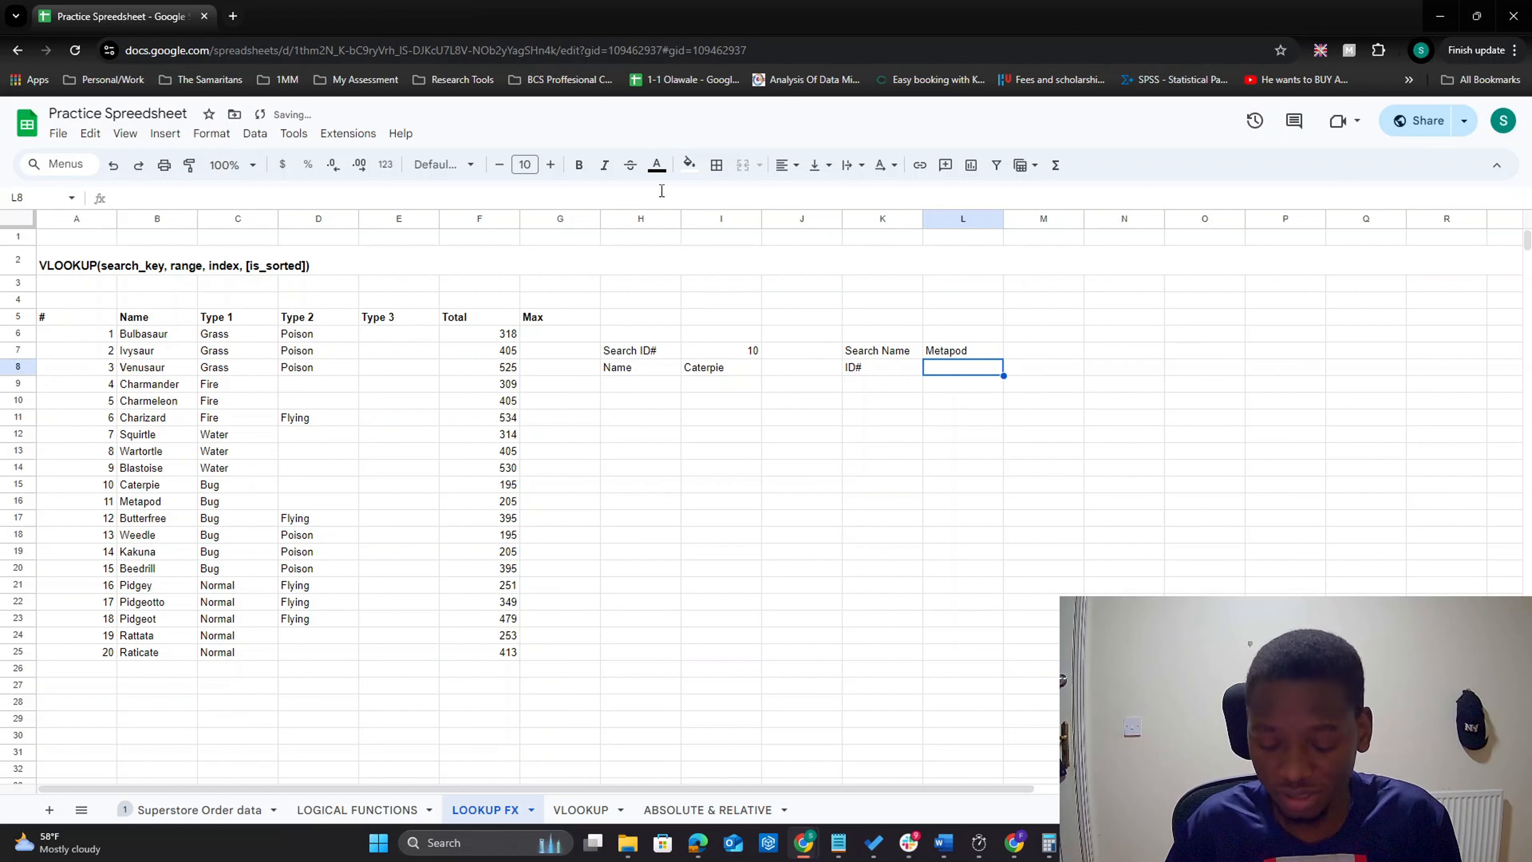
# Step: Enter the formula =VLOOKUP(L7,A6:C25,1,FALSE) in L8 to look up the ID for the searched name
pyautogui.write('=VL')
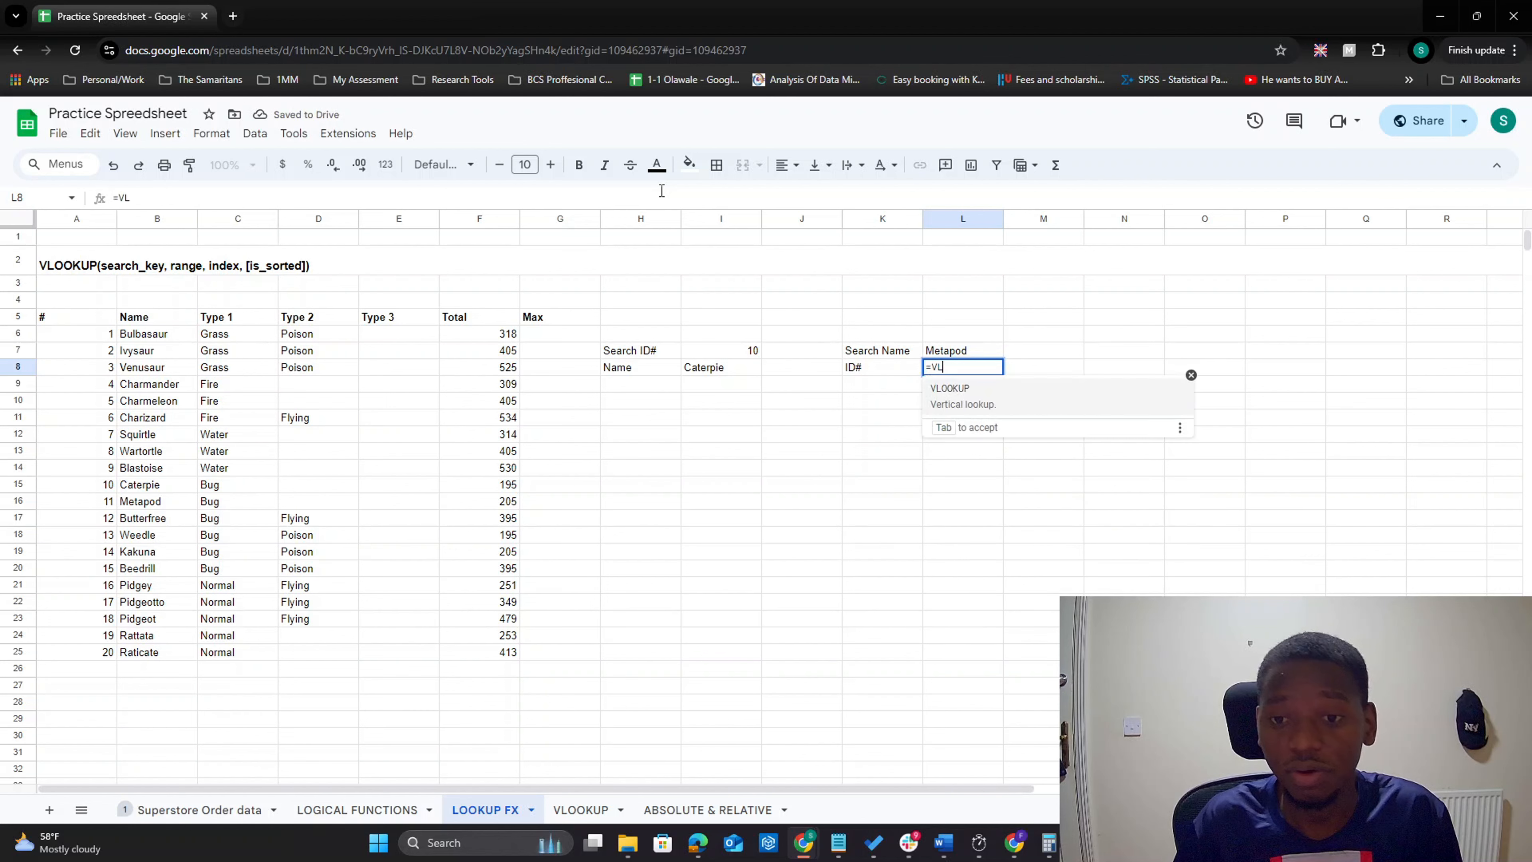
pyautogui.press('Tab')
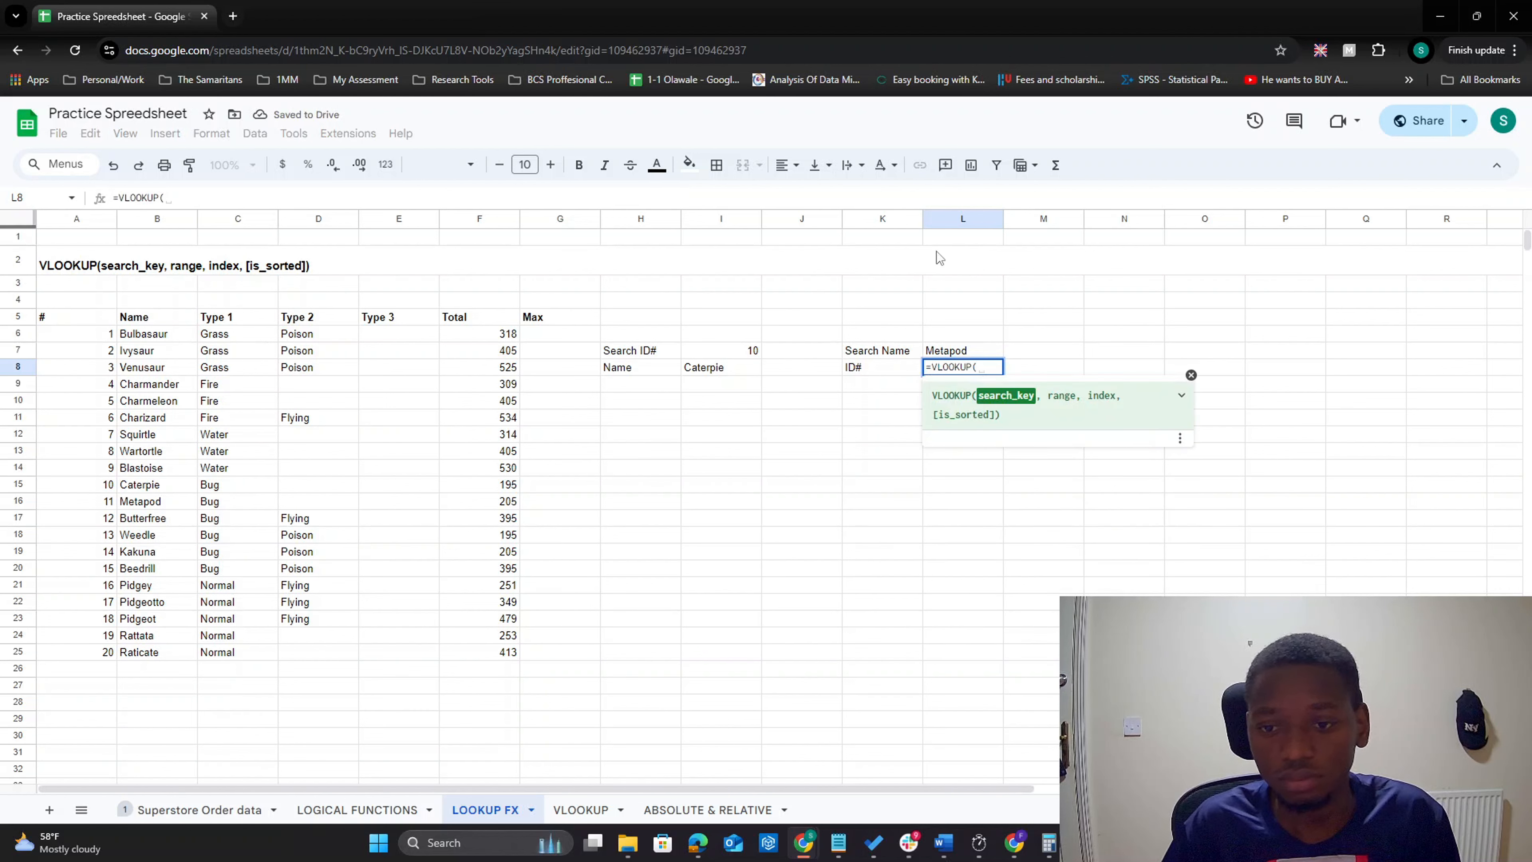
pyautogui.click(977, 350)
pyautogui.write(',')
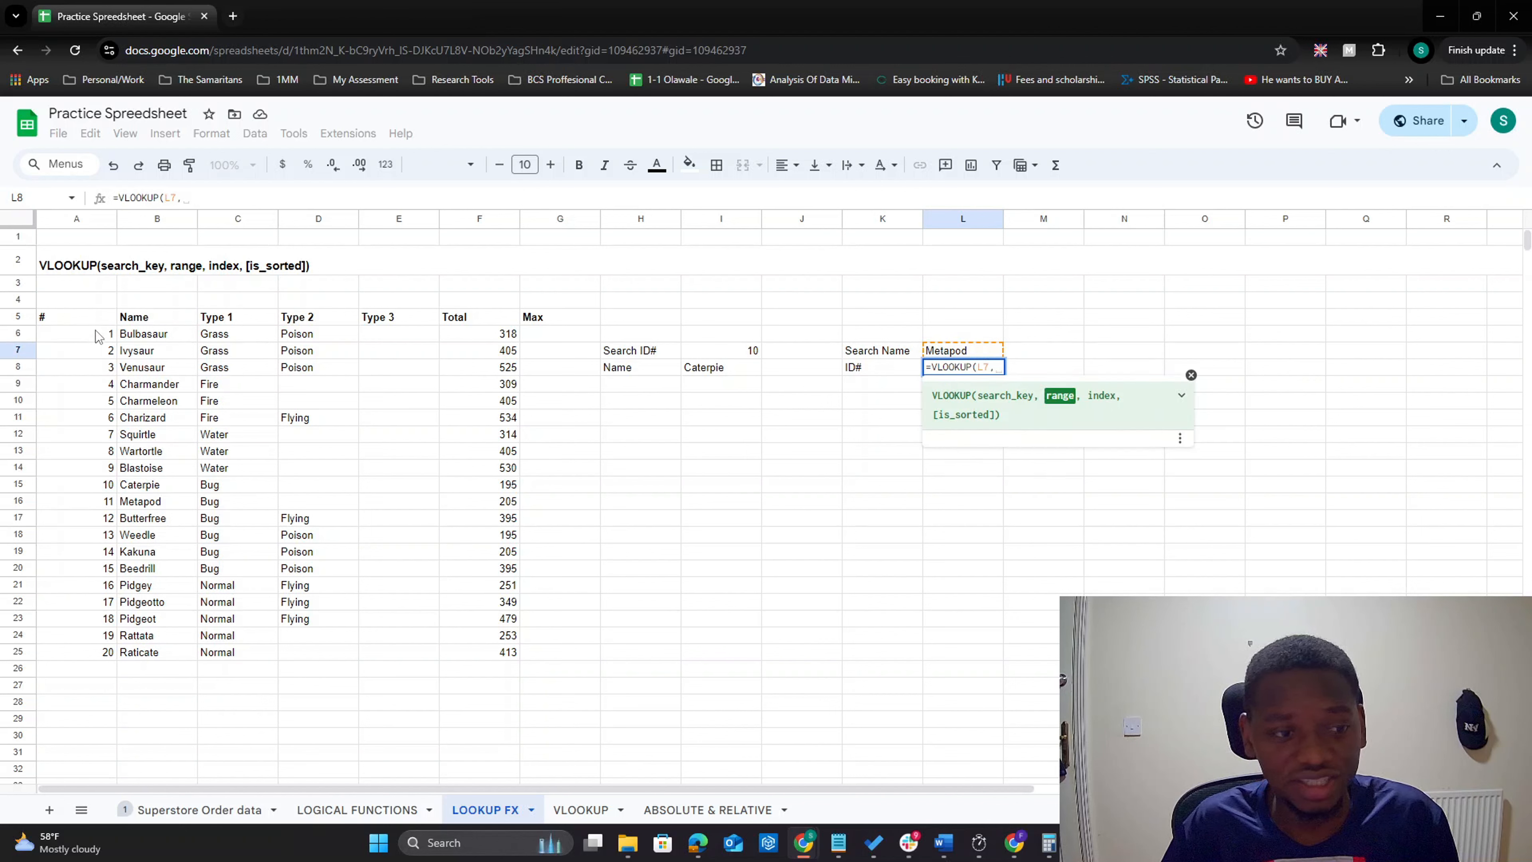
pyautogui.moveTo(82, 340); pyautogui.dragTo(240, 649)
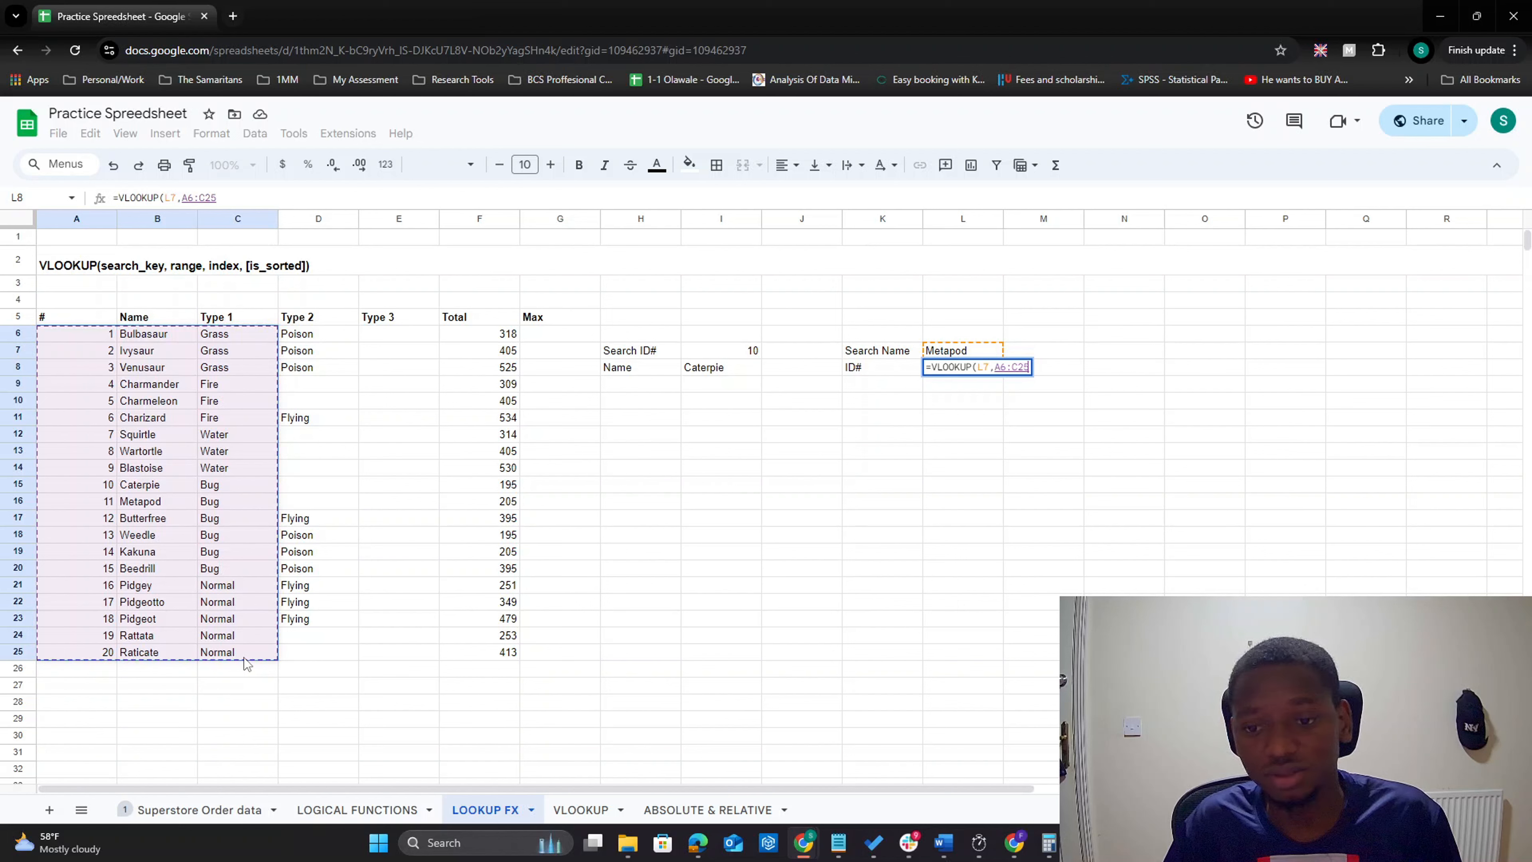
pyautogui.write(',')
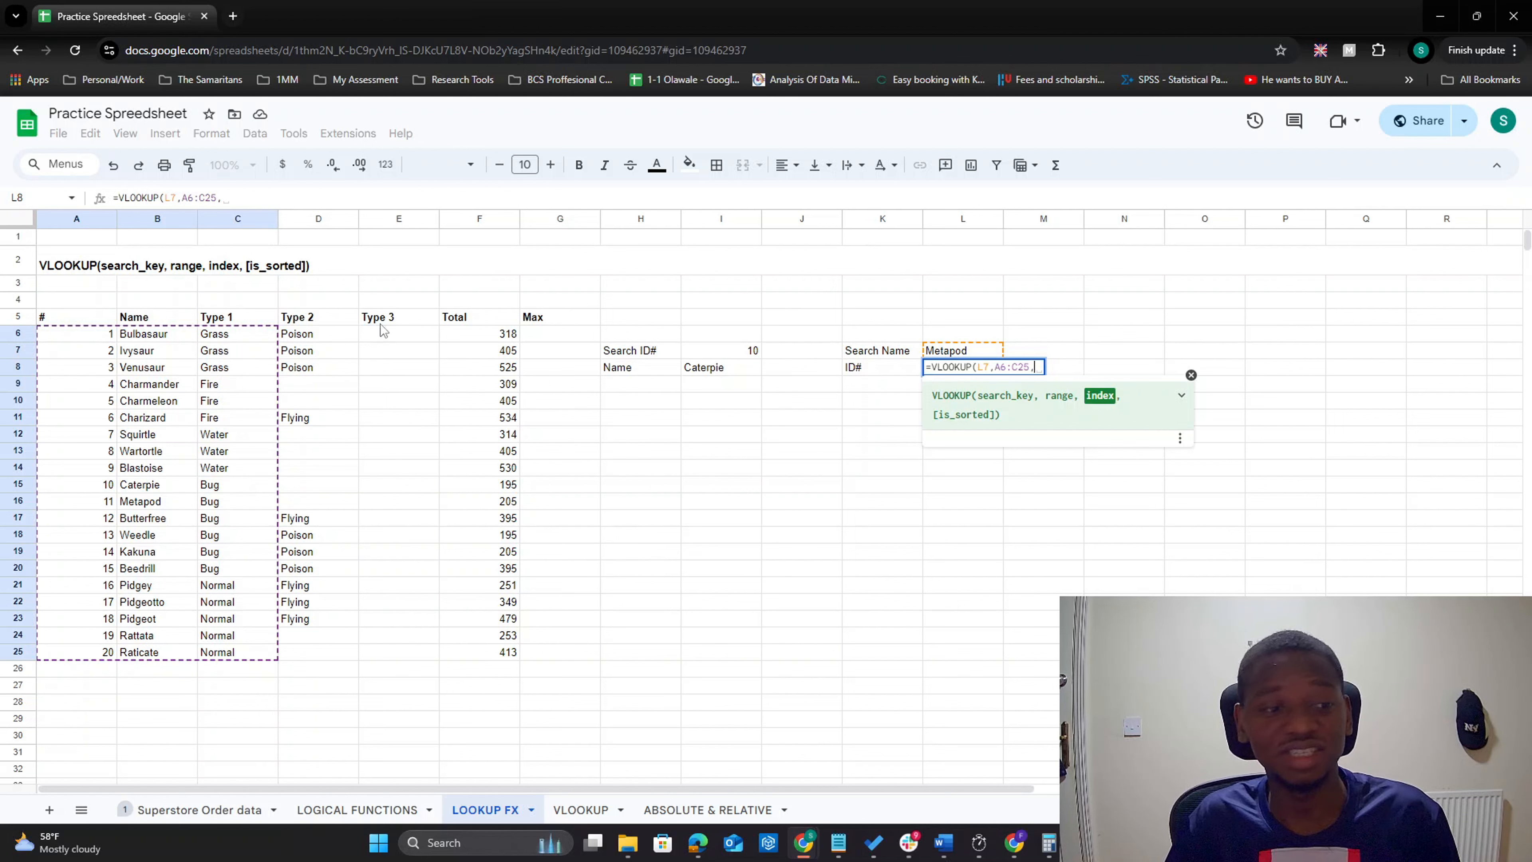
pyautogui.write('1')
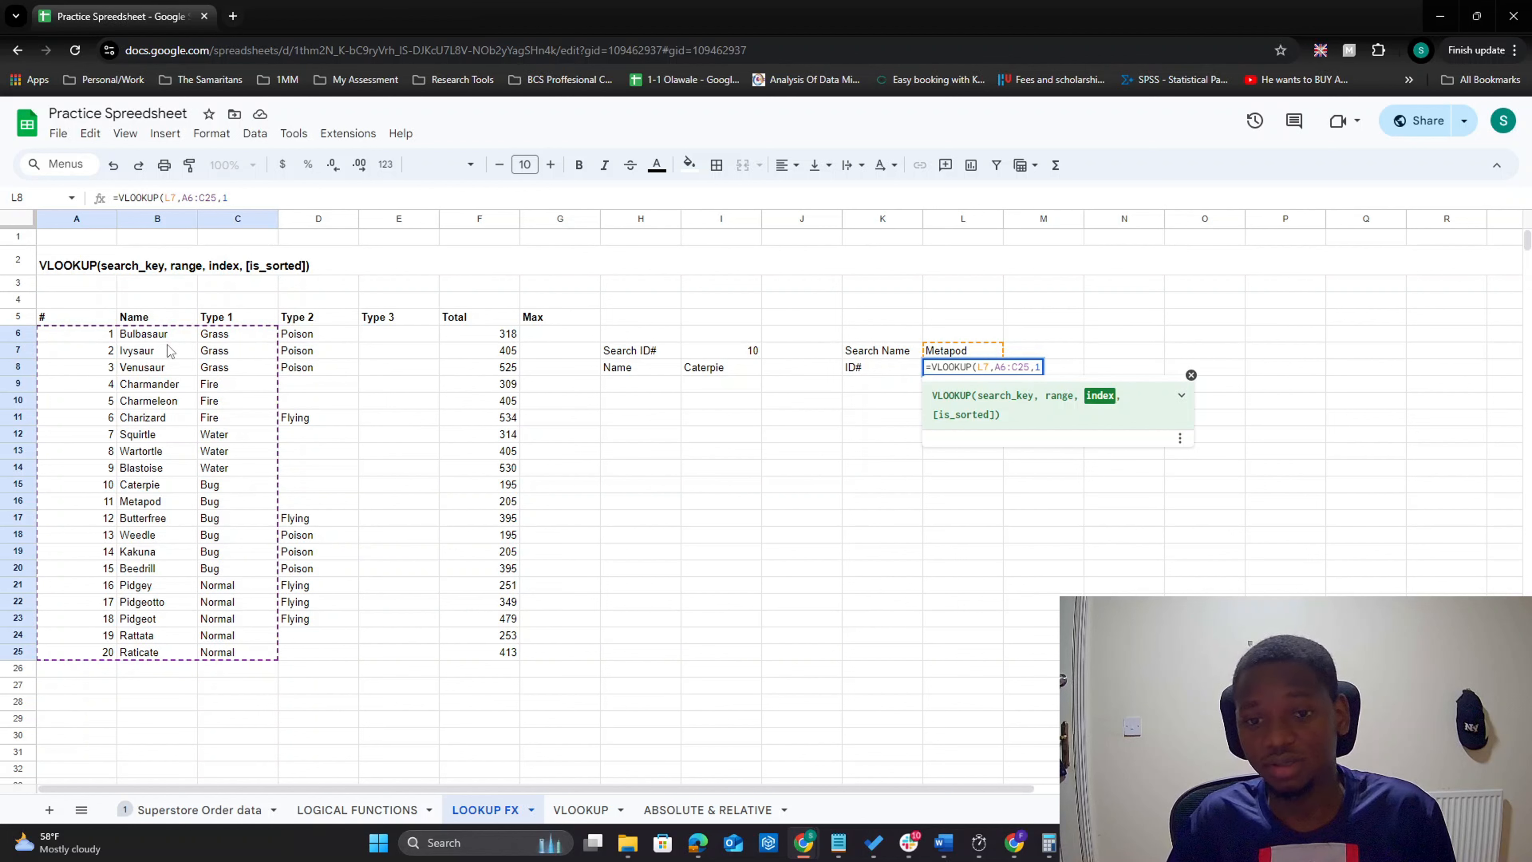
pyautogui.write(',')
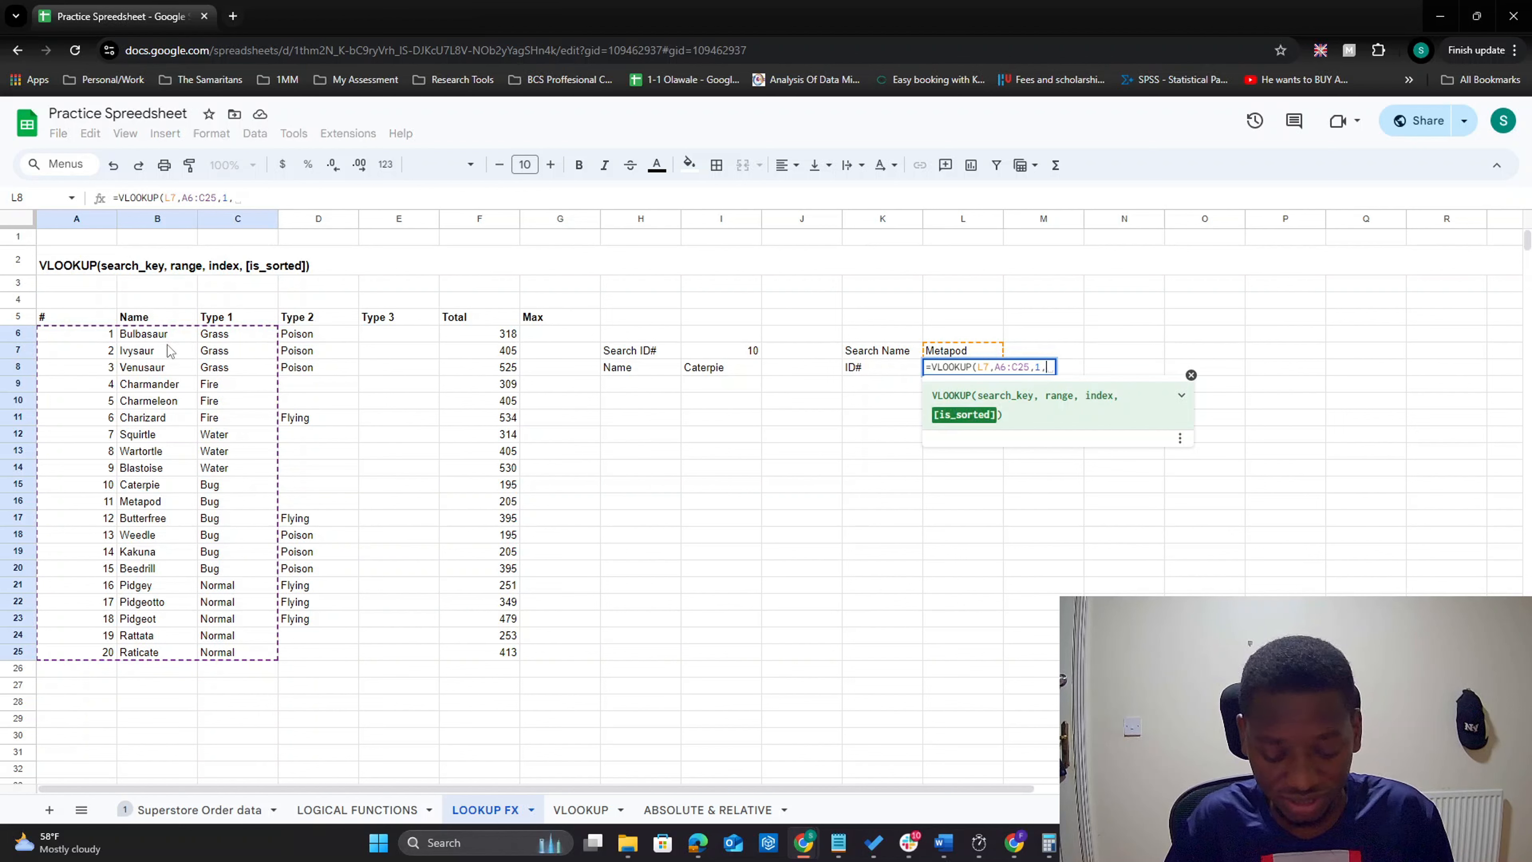
pyautogui.write('FALSE')
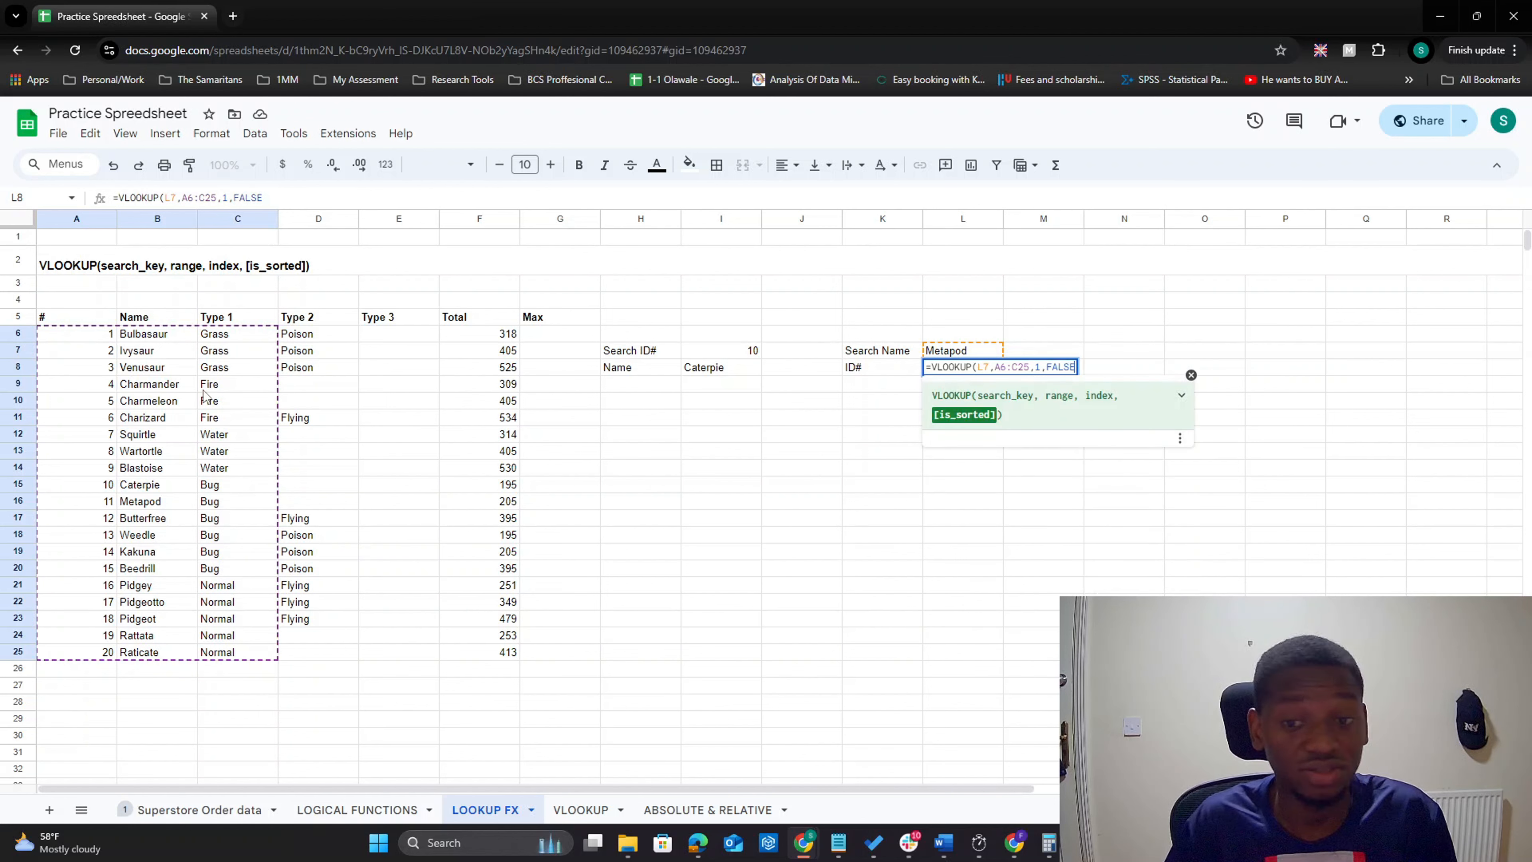
pyautogui.write(')')
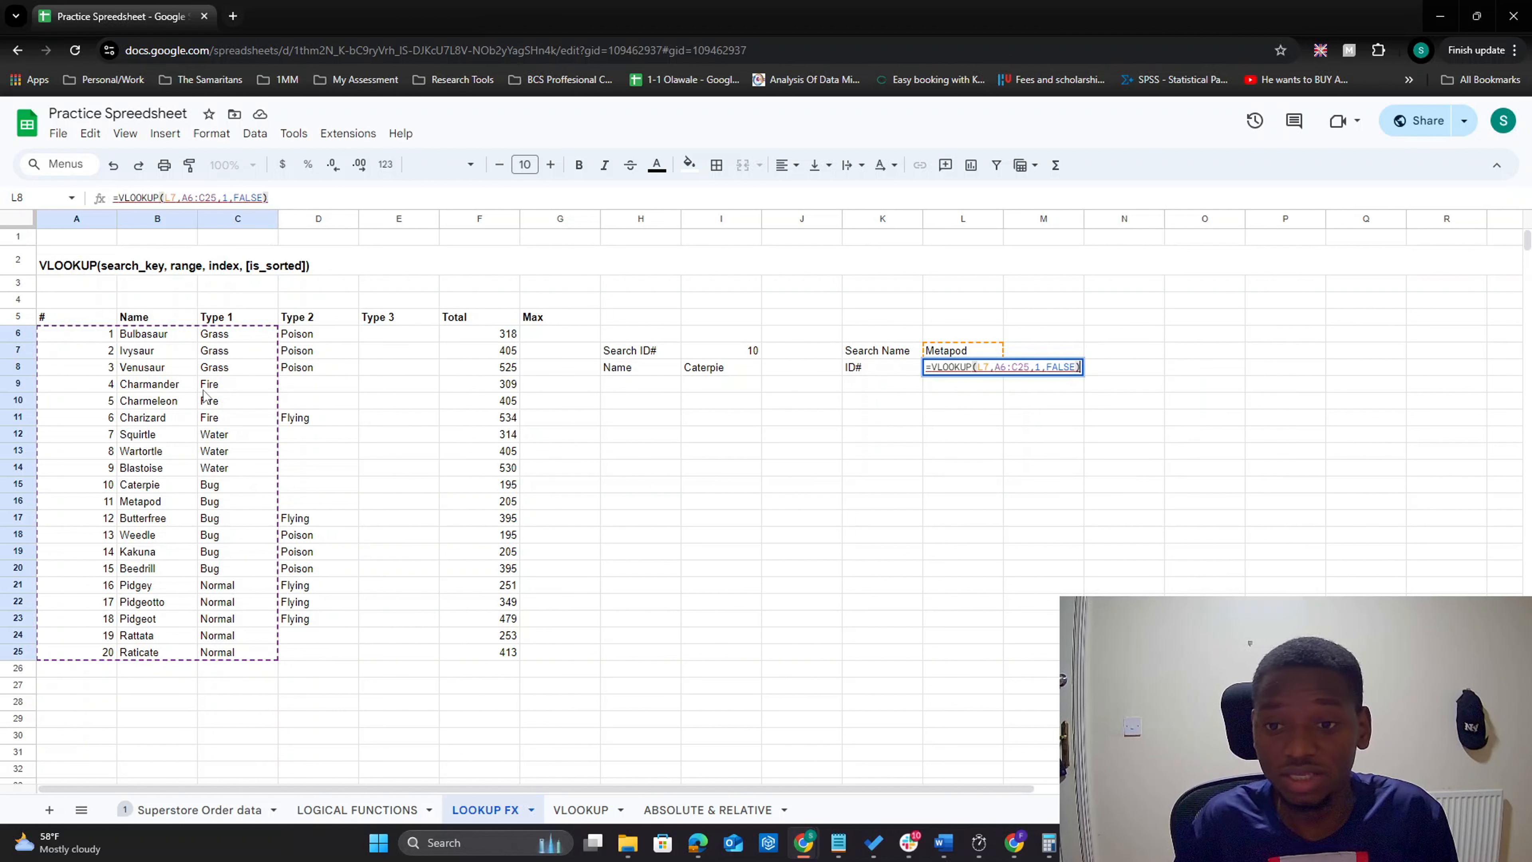
pyautogui.press('Return')
pyautogui.press('Up')
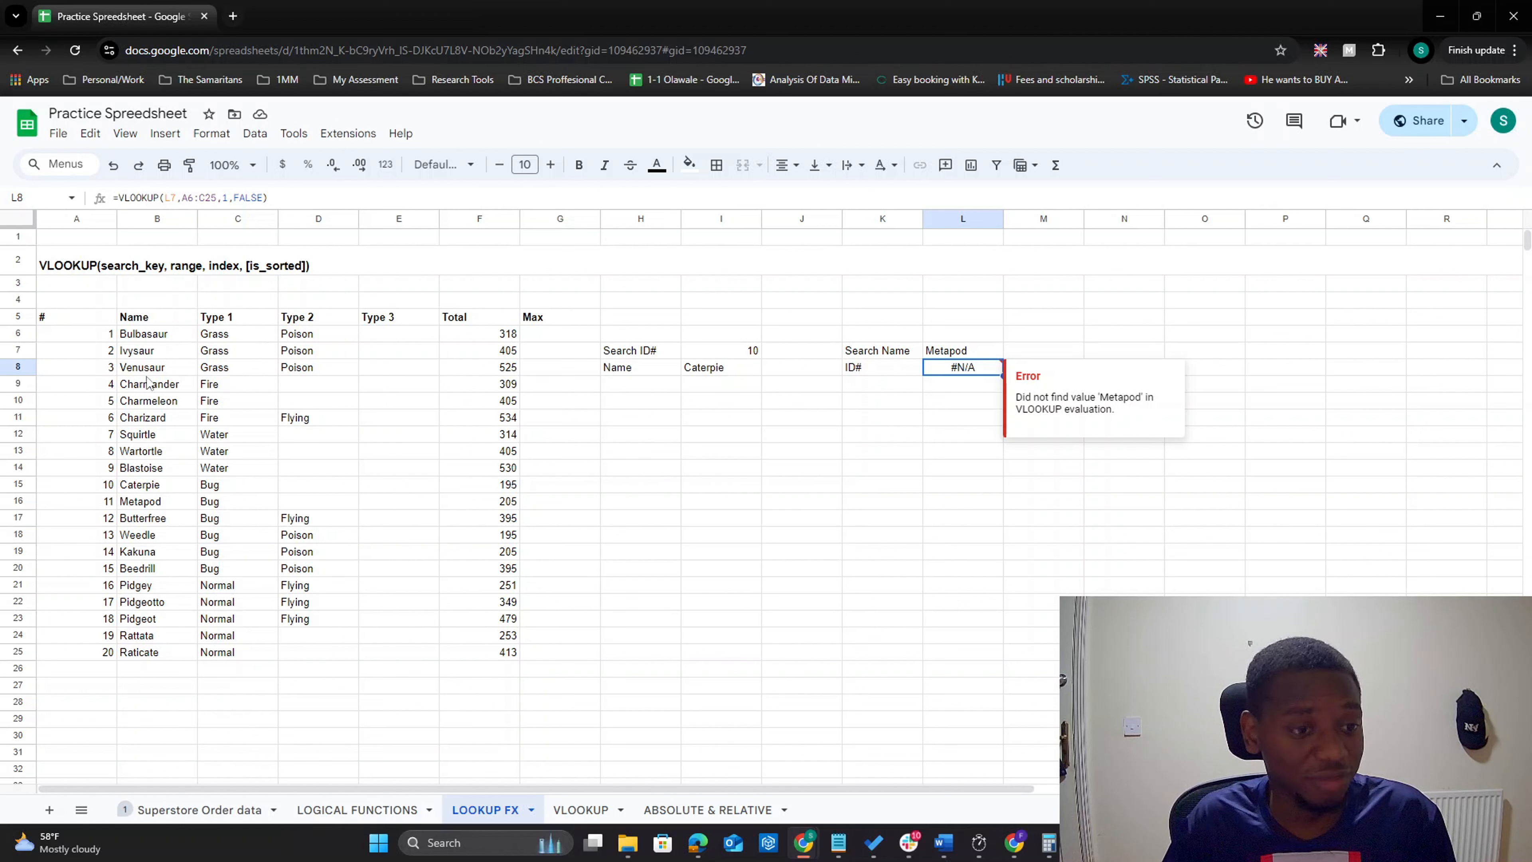
# Step: Compare Metapod's name and ID cells in row 16 with the lookup formula in L8
pyautogui.click(146, 504)
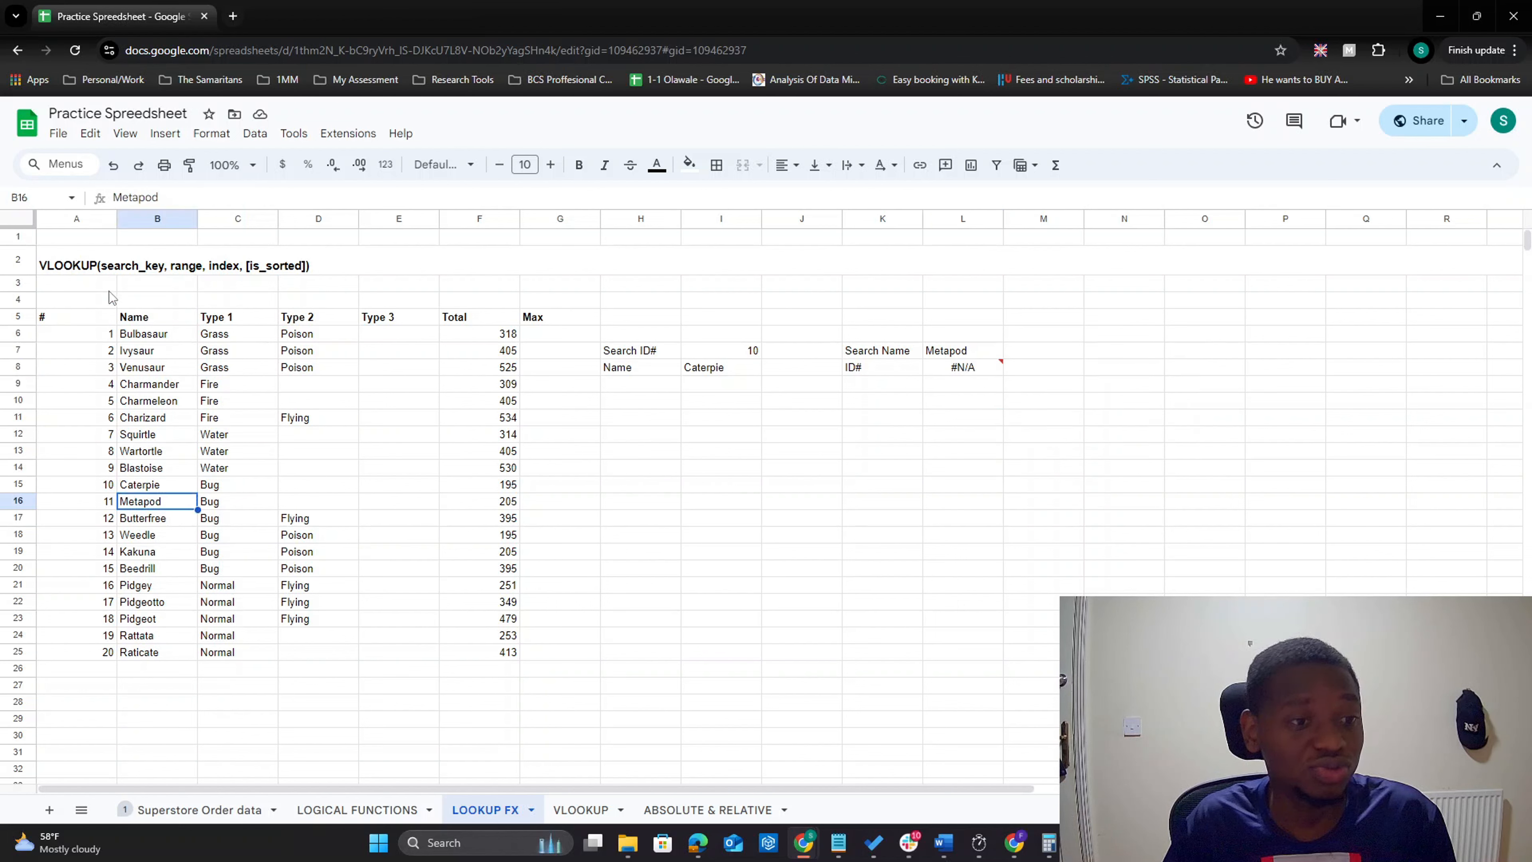
pyautogui.click(107, 512)
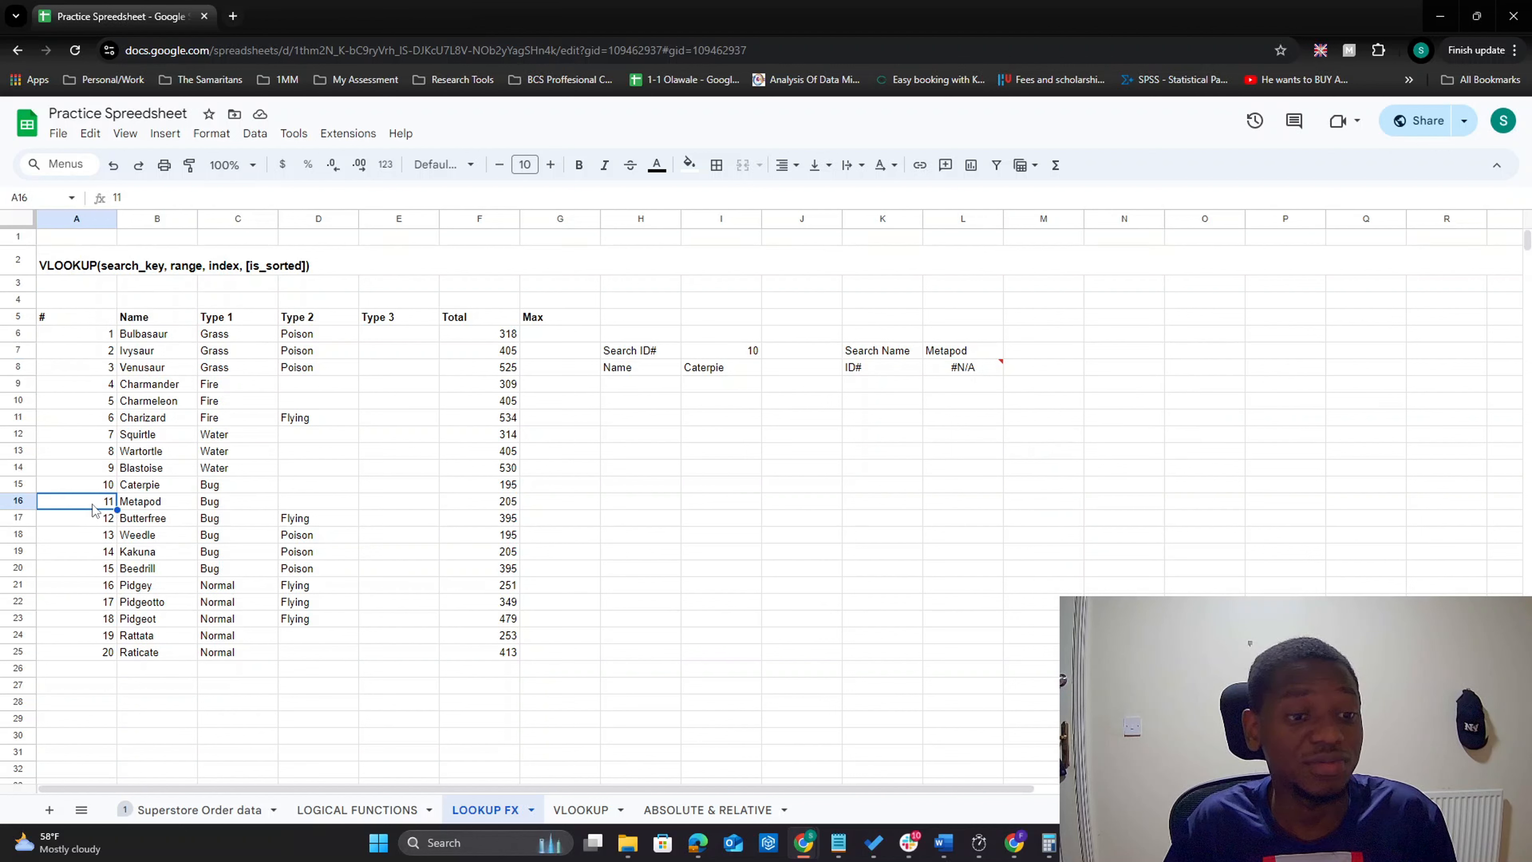
pyautogui.click(971, 373)
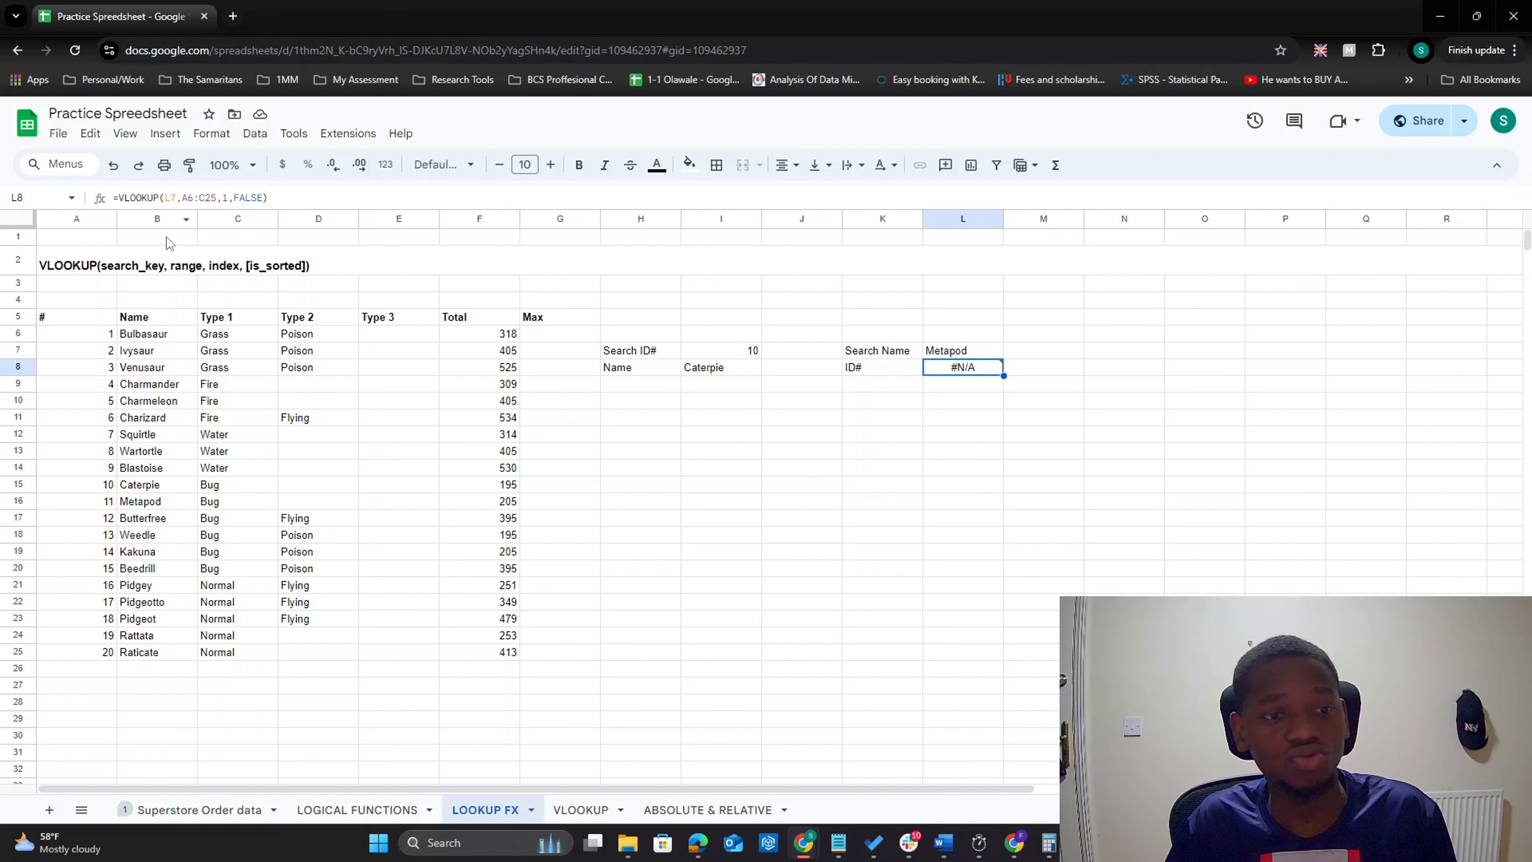
# Step: Insert a column directly after the Name column and copy the # column A5:A25 into it, starting at C5
pyautogui.click(161, 220)
pyautogui.rightClick(162, 219)
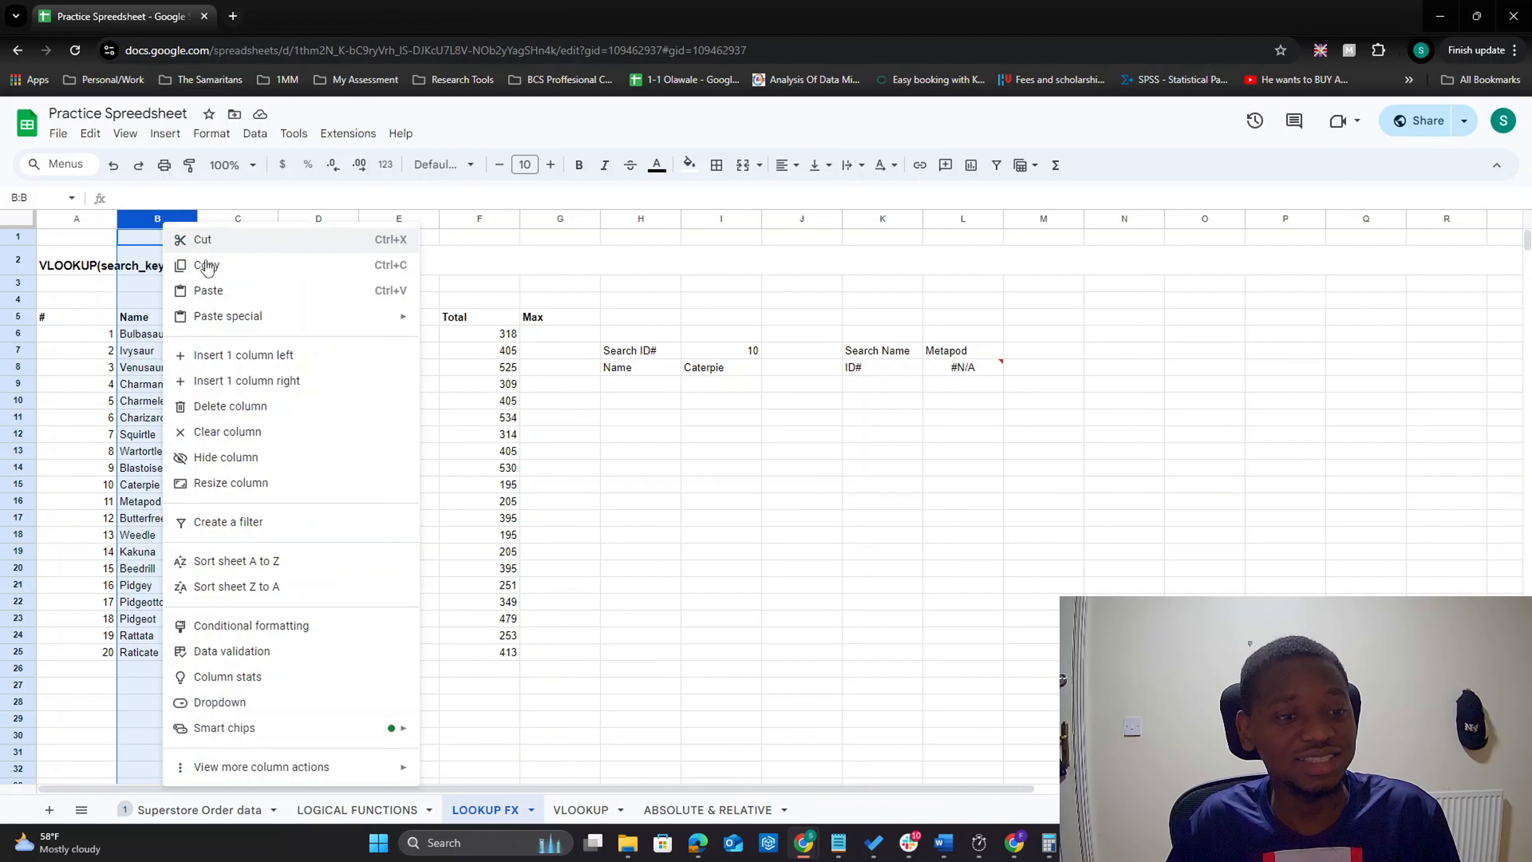
pyautogui.click(318, 387)
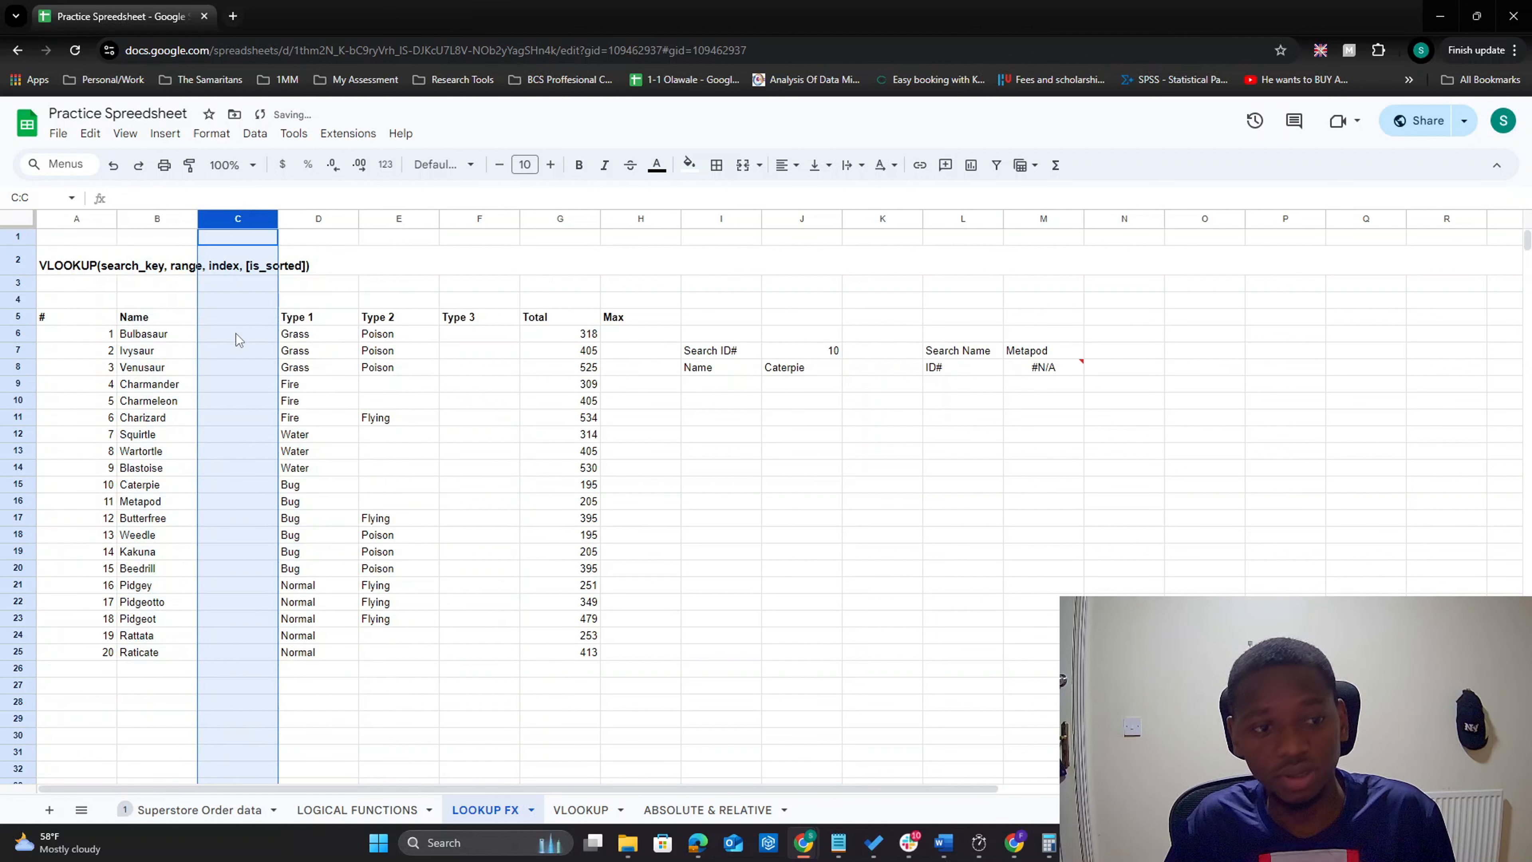
pyautogui.click(244, 323)
pyautogui.moveTo(104, 320); pyautogui.dragTo(91, 650)
pyautogui.hotkey('ctrl', 'c')
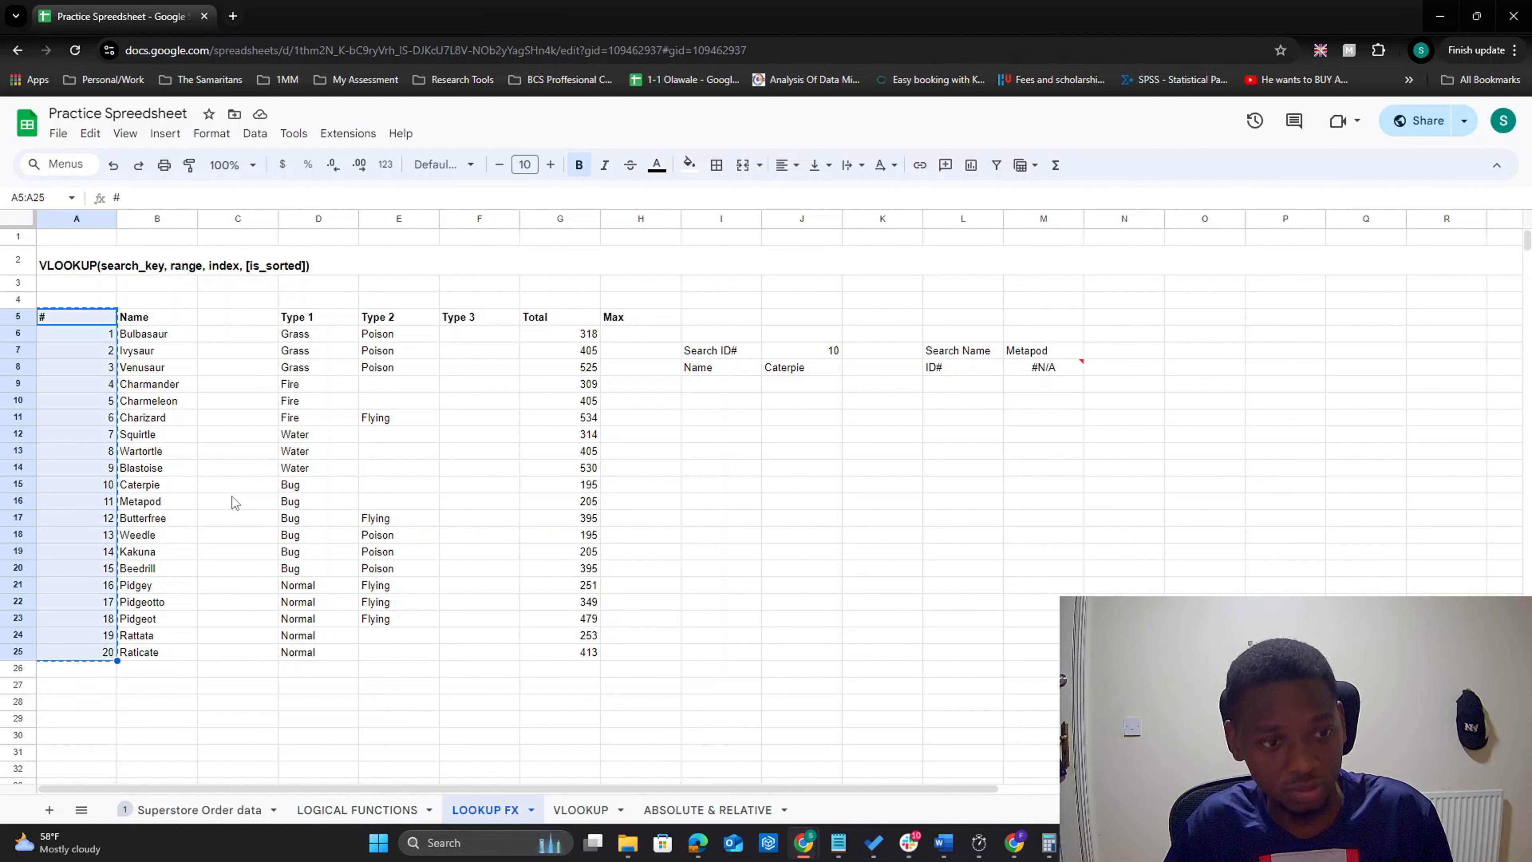
pyautogui.click(235, 317)
pyautogui.hotkey('ctrl', 'v')
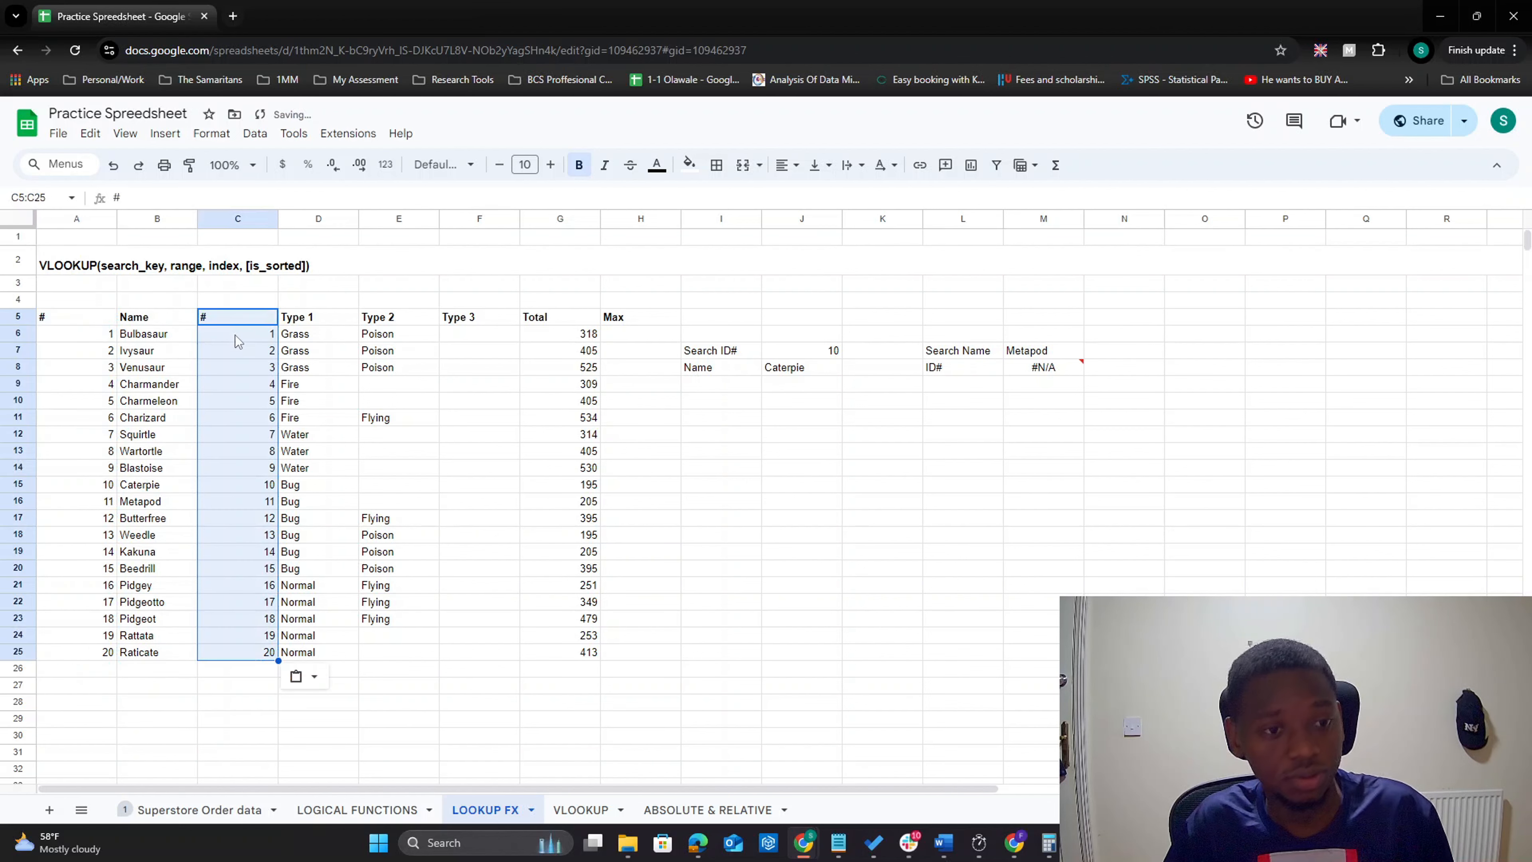
# Step: Rename the copied column's header in C5 as ID and dismiss the dropdown chips suggestion
pyautogui.doubleClick(234, 318)
pyautogui.press('BackSpace')
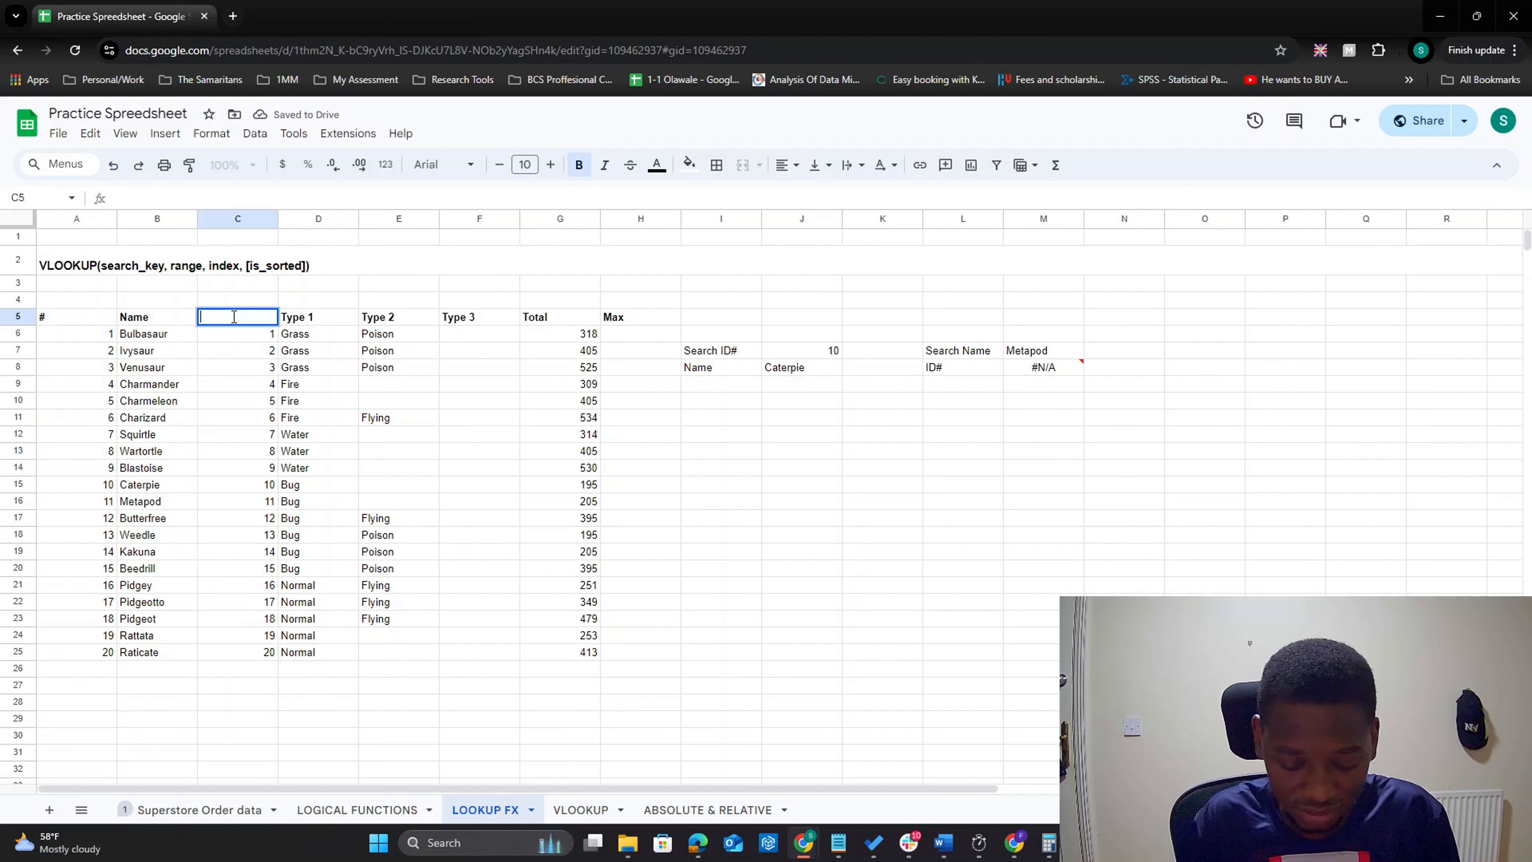
pyautogui.write('ID')
pyautogui.press('Return')
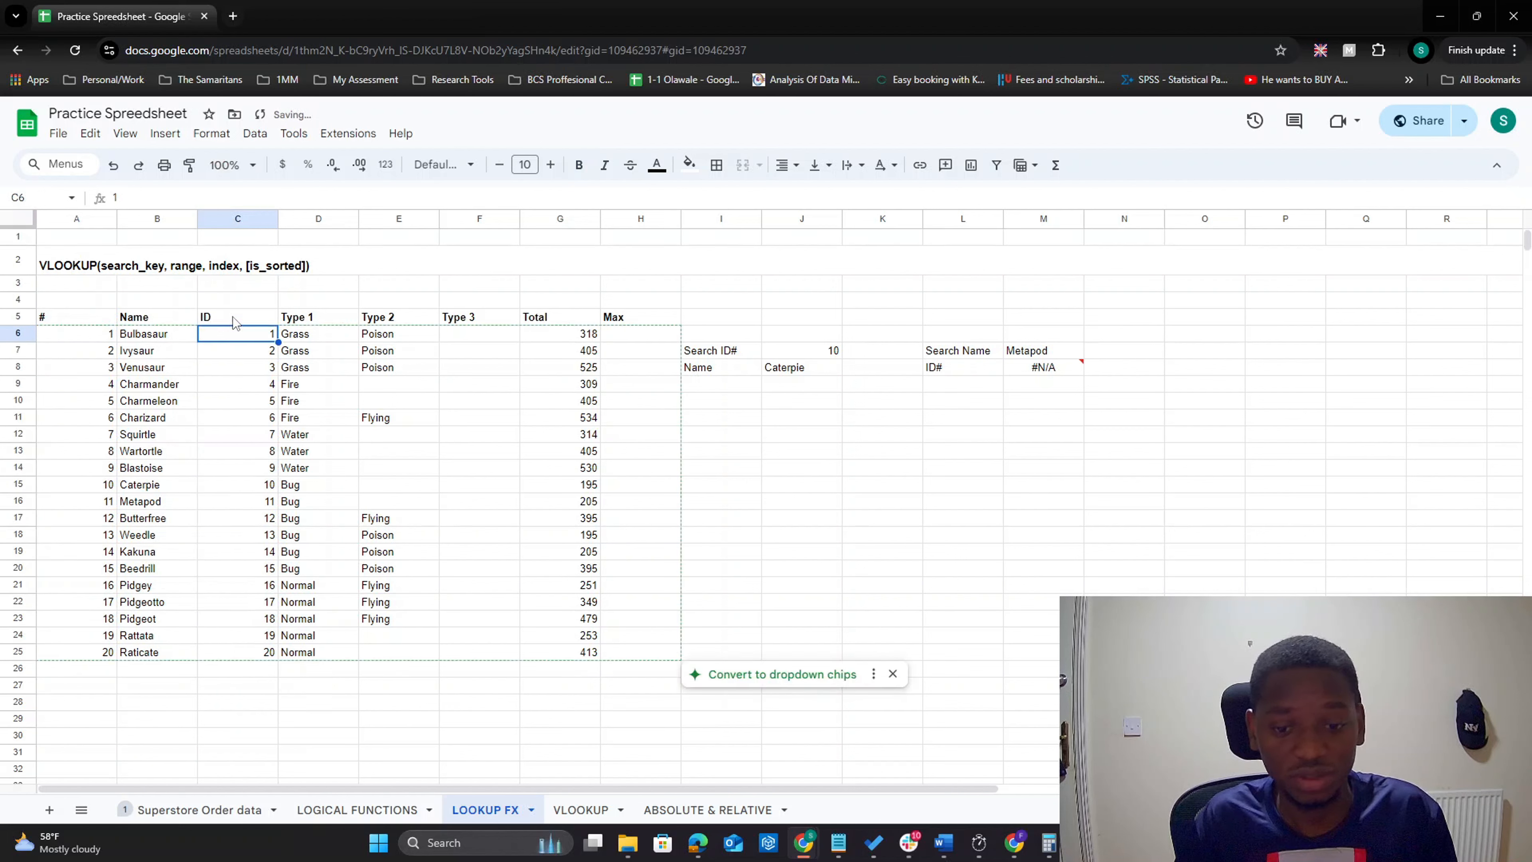
pyautogui.click(892, 673)
# Step: Change the range argument of the VLOOKUP formula in M8 to B6:D25 so it starts with the Name column
pyautogui.click(1065, 366)
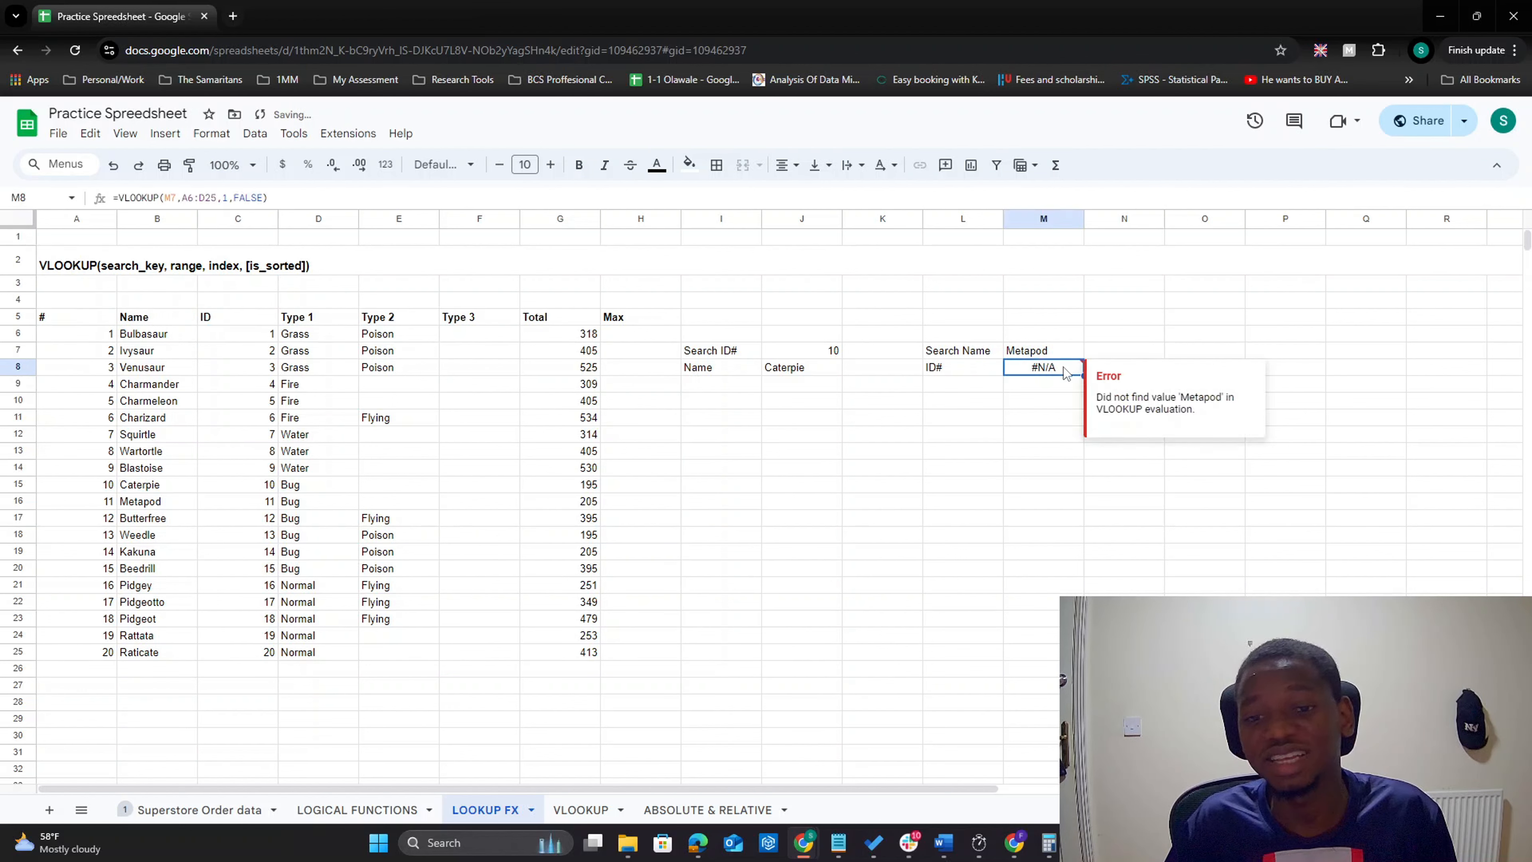
pyautogui.doubleClick(1062, 366)
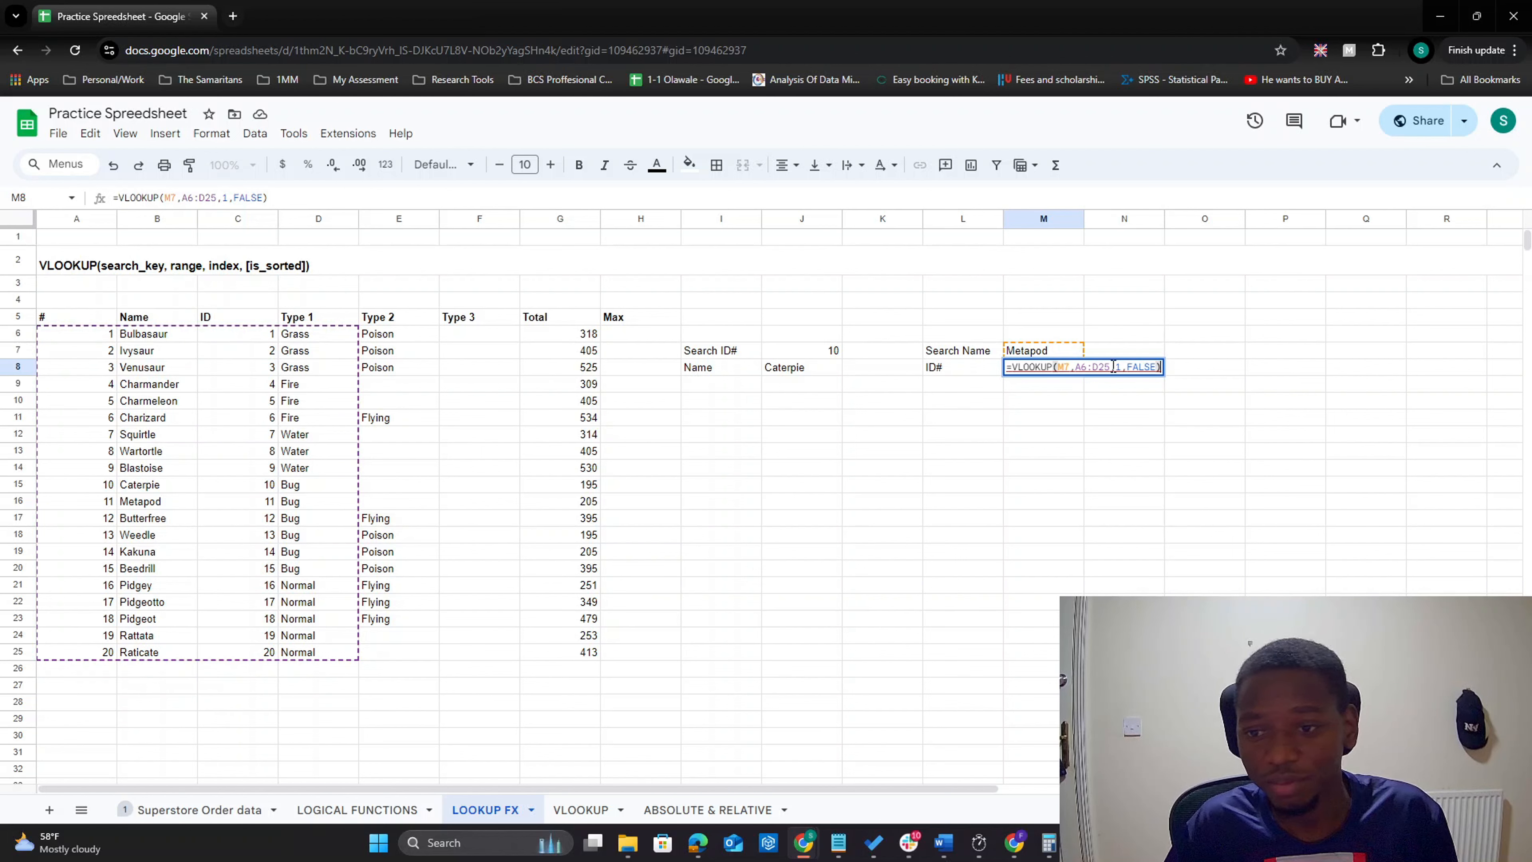
pyautogui.moveTo(1113, 367); pyautogui.dragTo(1077, 368)
pyautogui.press('BackSpace')
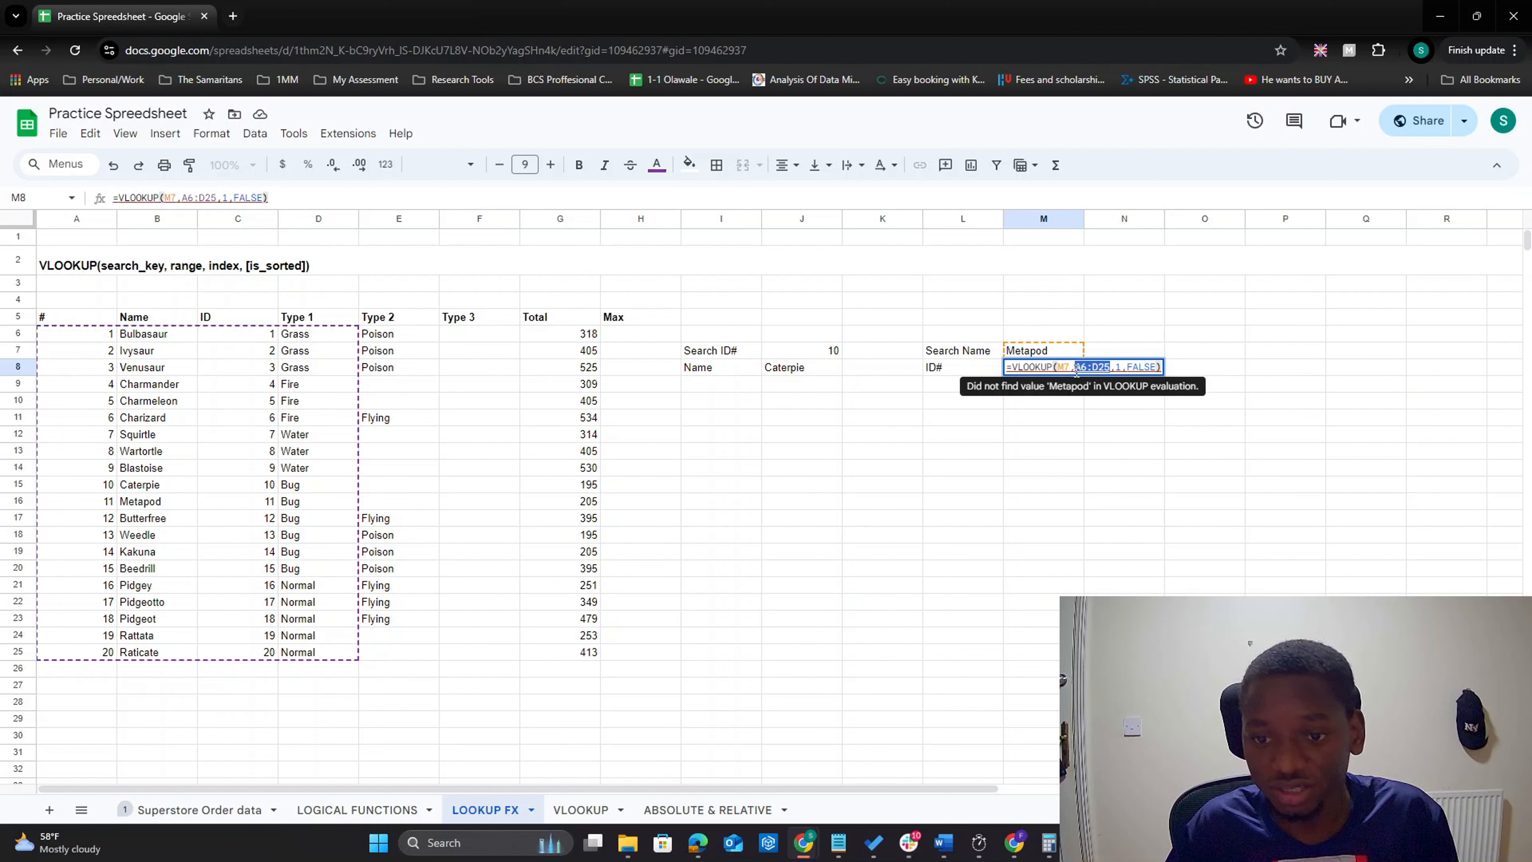
pyautogui.click(136, 338)
pyautogui.moveTo(177, 344); pyautogui.dragTo(204, 347)
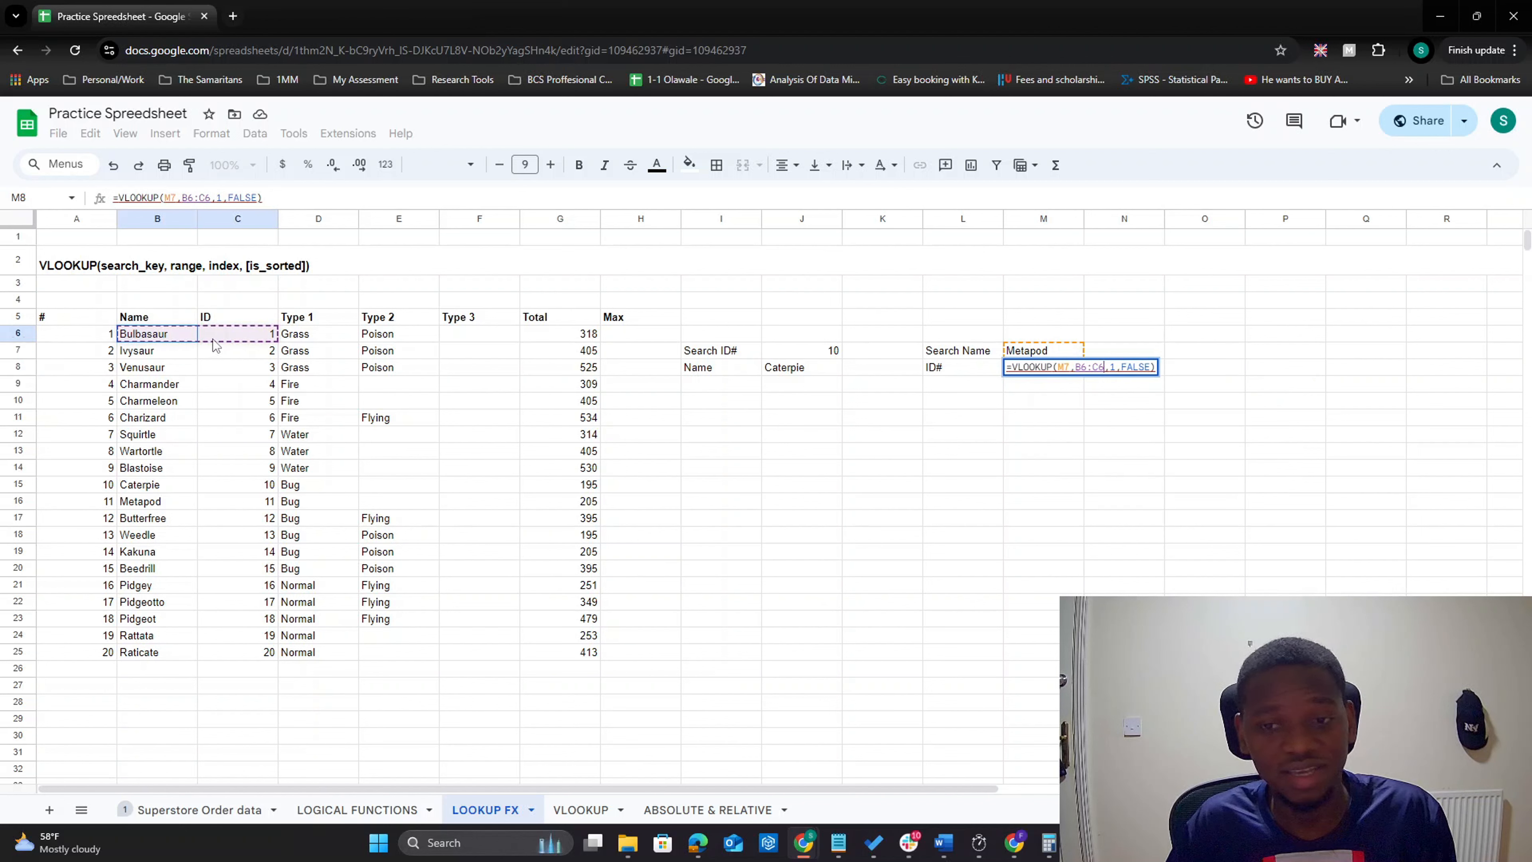
pyautogui.moveTo(213, 339); pyautogui.dragTo(331, 653)
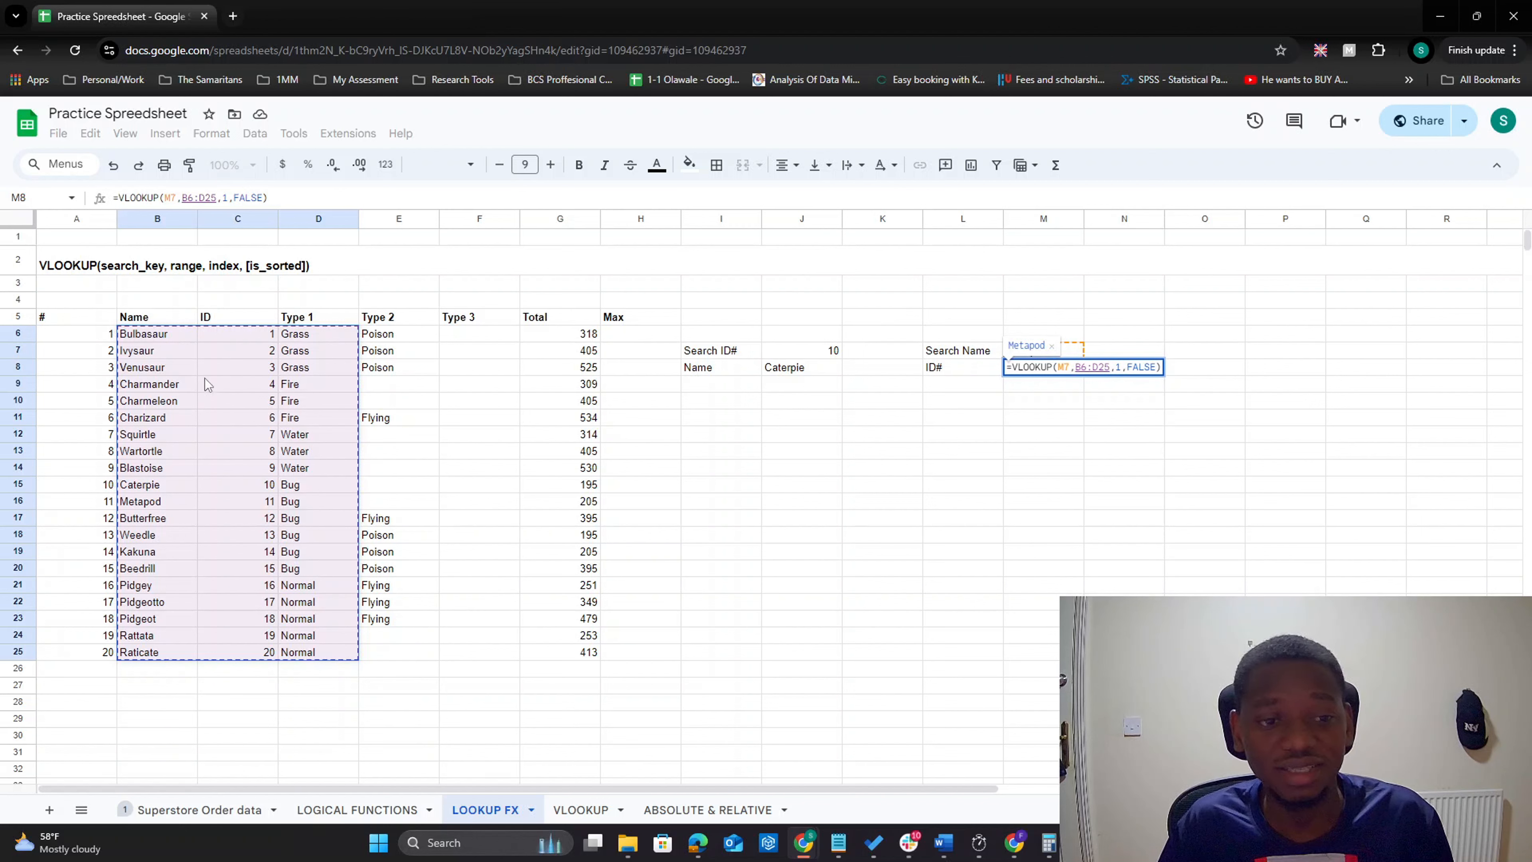
# Step: Set the index argument of the VLOOKUP formula in M8 to 2
pyautogui.click(1119, 367)
pyautogui.press('BackSpace')
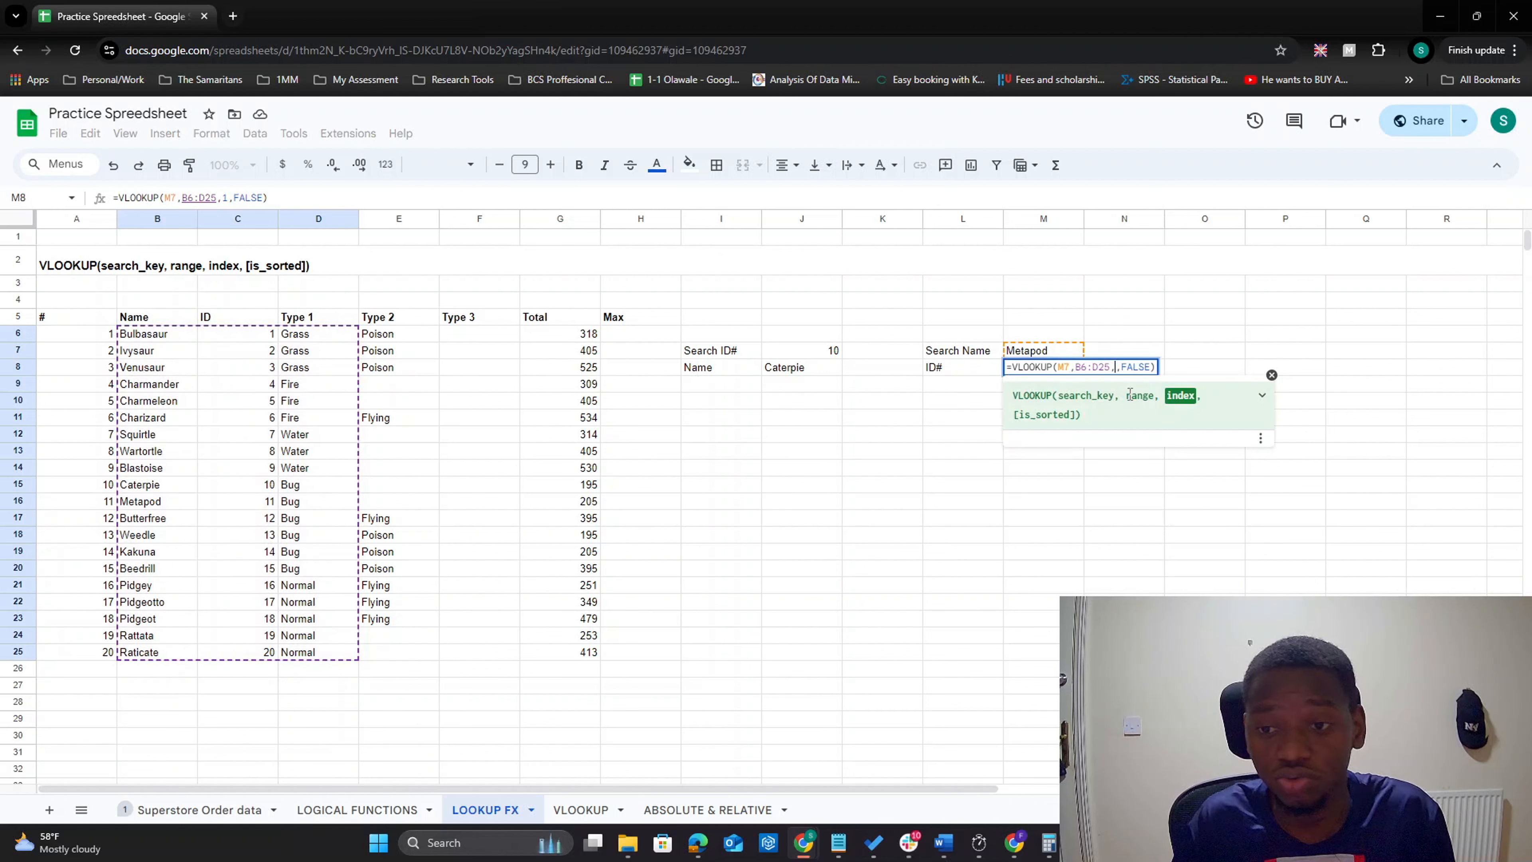
pyautogui.write('2')
pyautogui.press('Return')
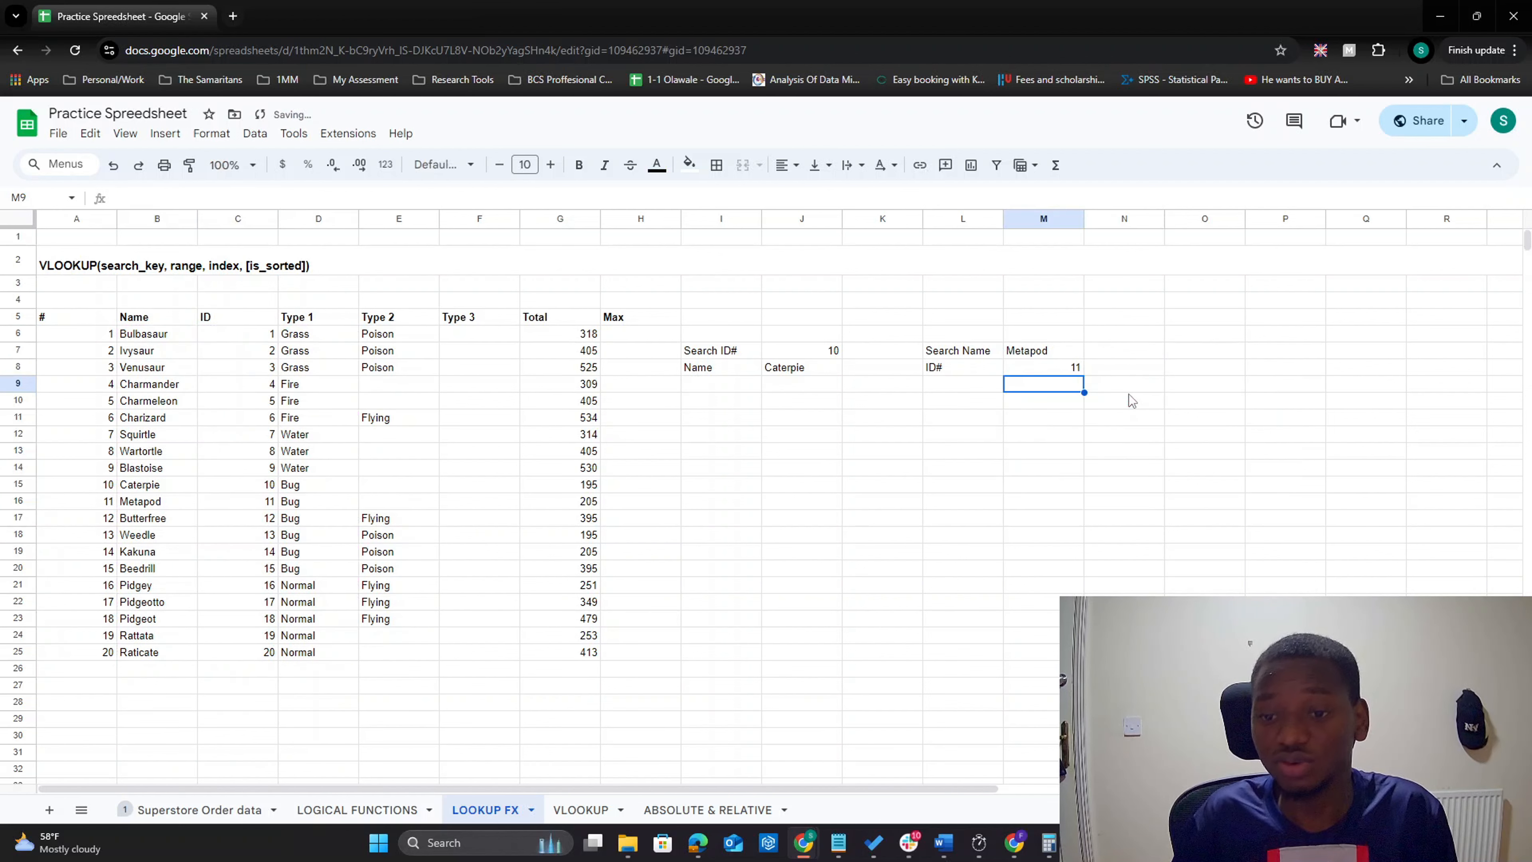
pyautogui.press('Up')
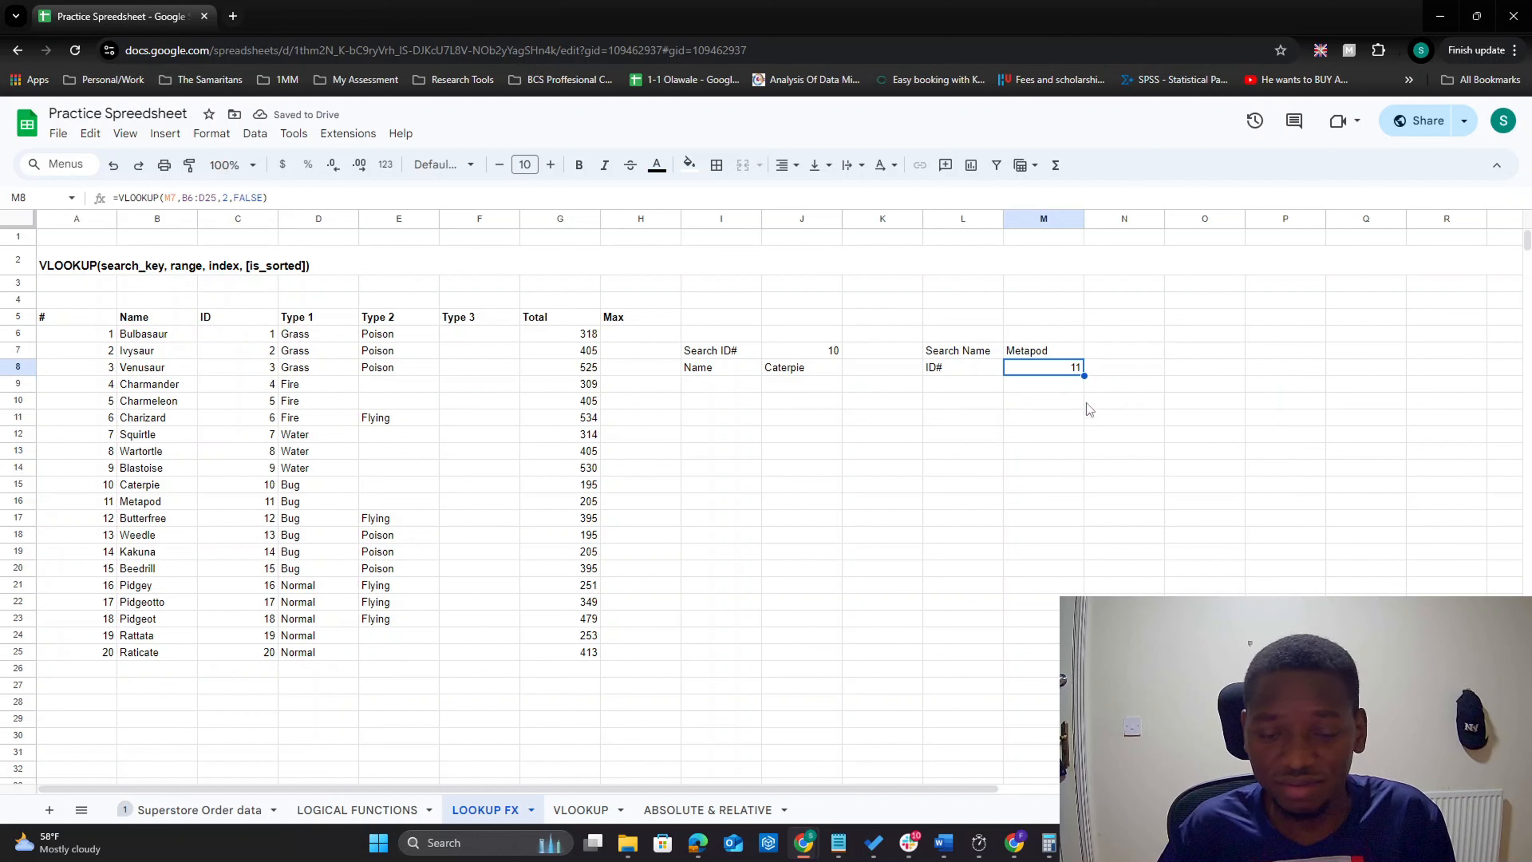
# Step: Check the ID returned in M8 against Metapod's name and ID in row 16
pyautogui.click(945, 368)
pyautogui.click(1030, 367)
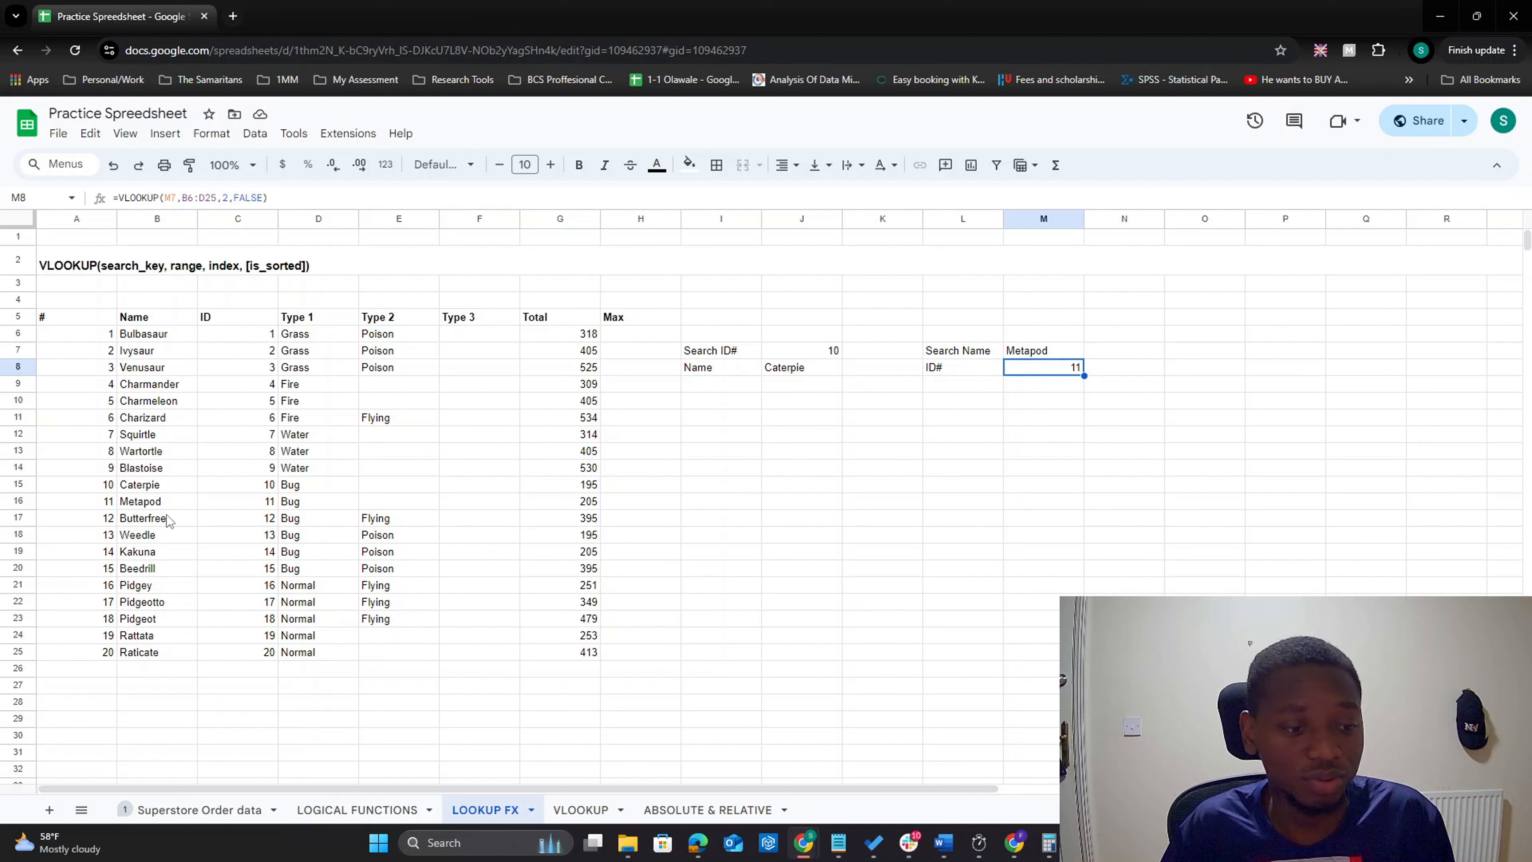
pyautogui.moveTo(247, 502); pyautogui.dragTo(164, 507)
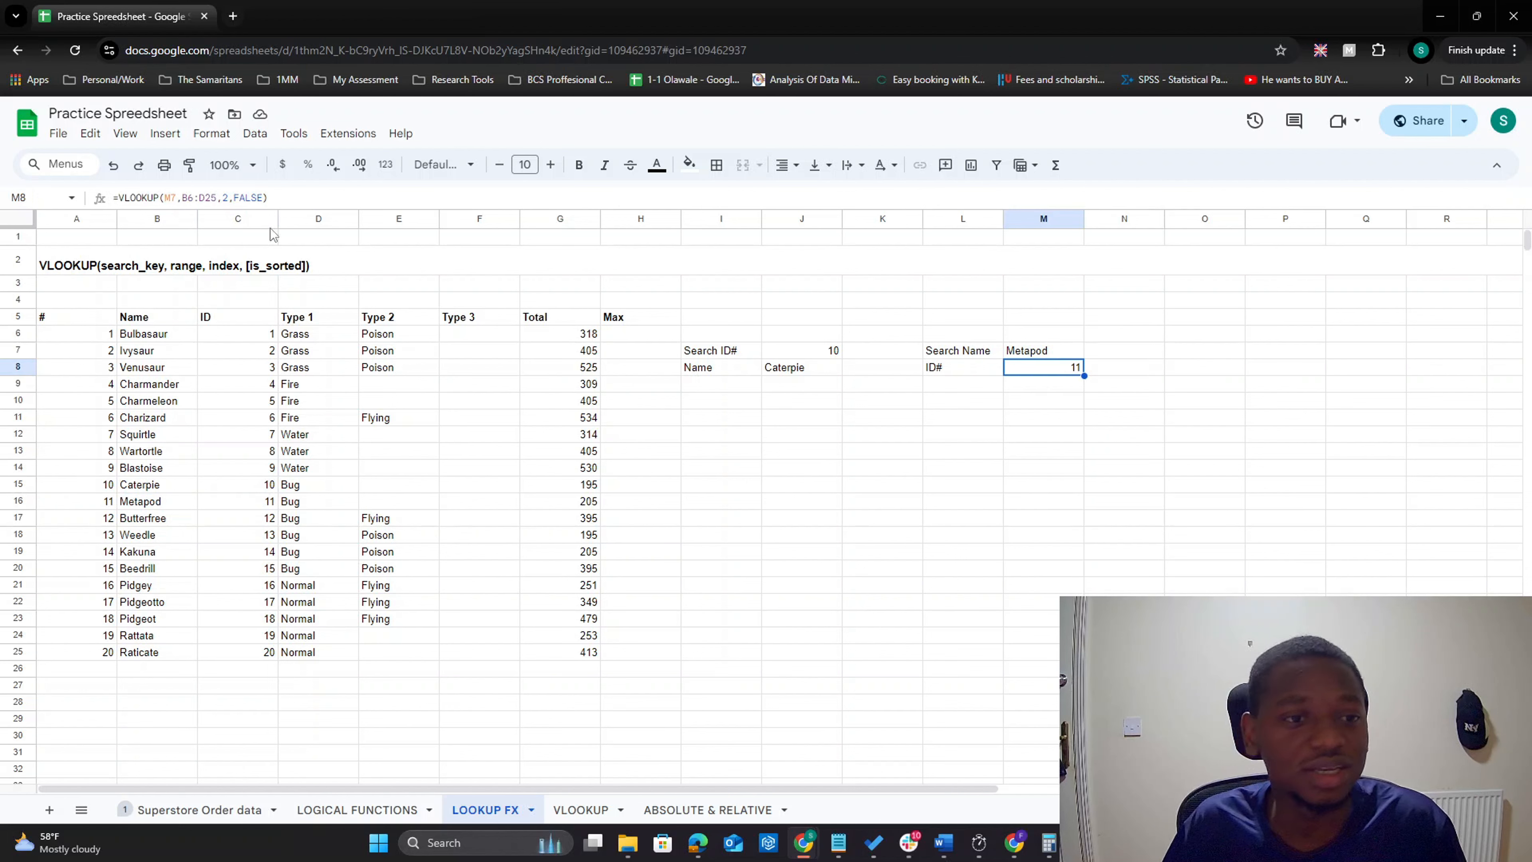
# Step: Change the is_sorted argument of the M8 formula to TRUE and compare the returned ID with Metapod's row
pyautogui.moveTo(263, 198); pyautogui.dragTo(237, 199)
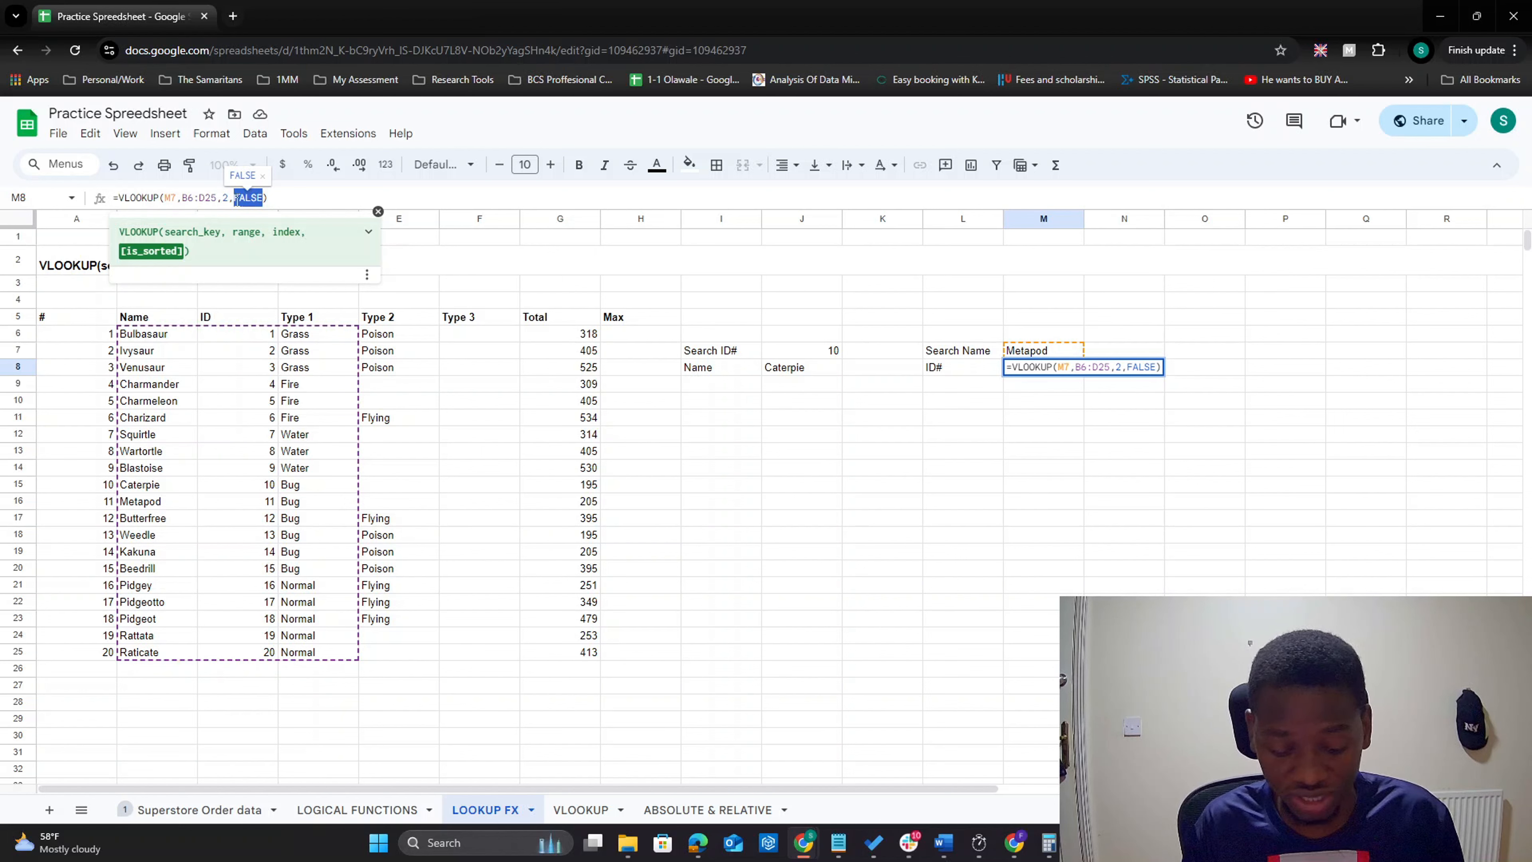
pyautogui.write('TRUE')
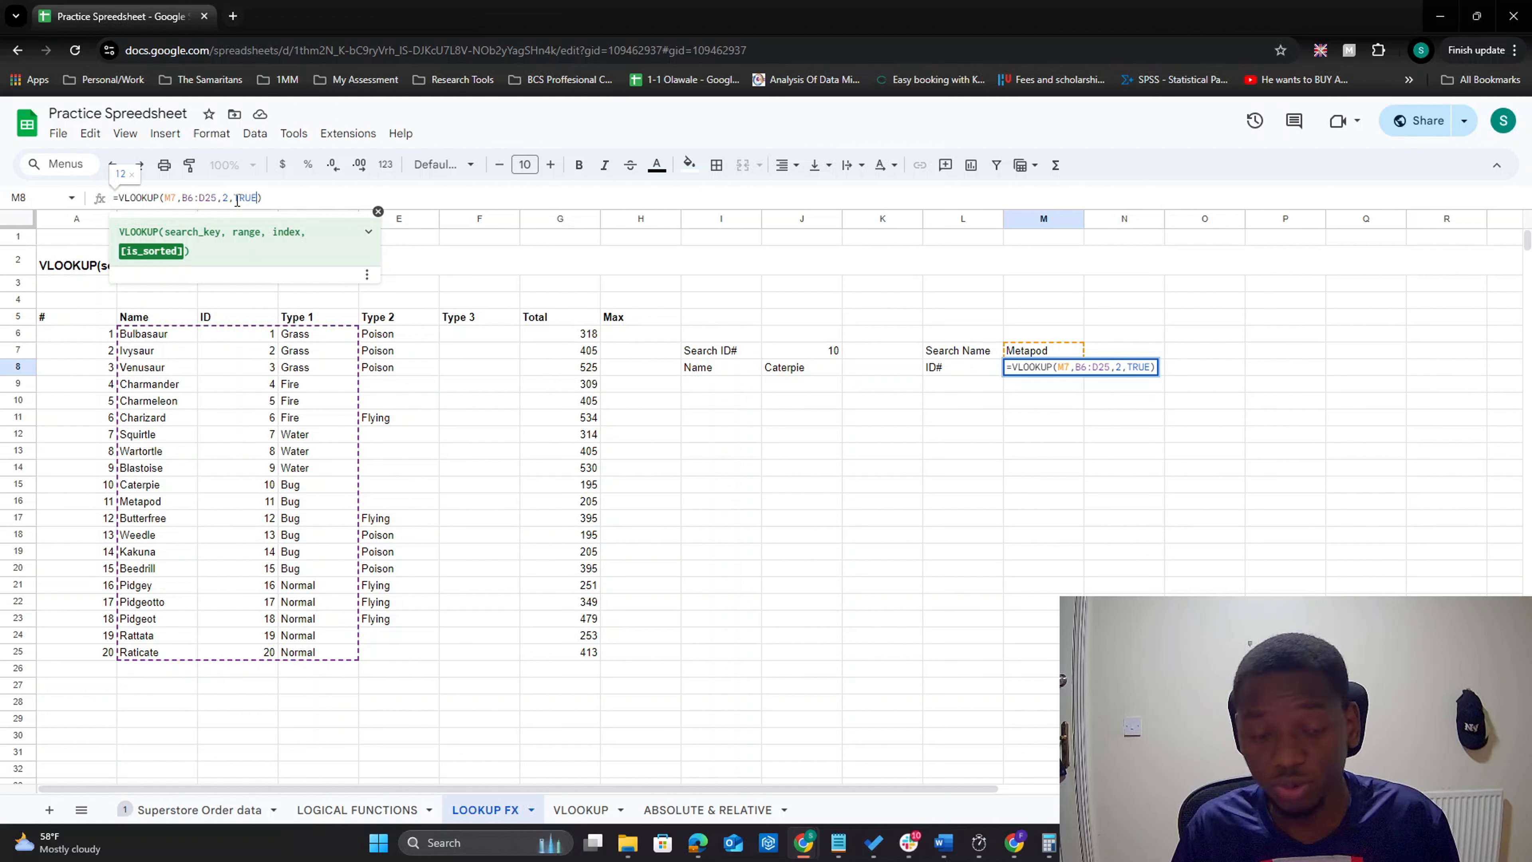
pyautogui.press('Return')
pyautogui.press('Up')
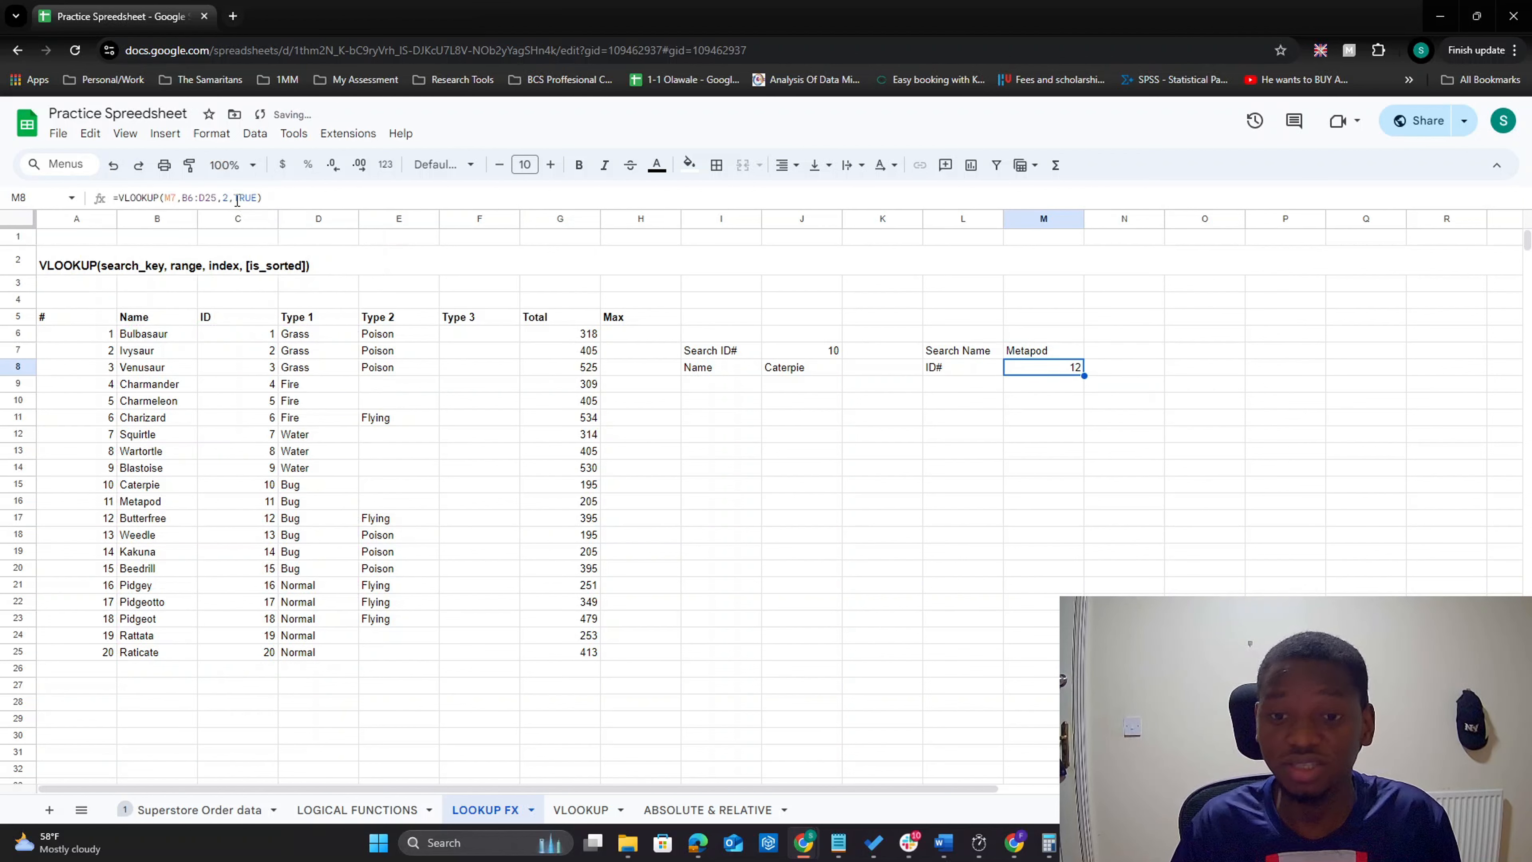
pyautogui.moveTo(163, 509); pyautogui.dragTo(238, 509)
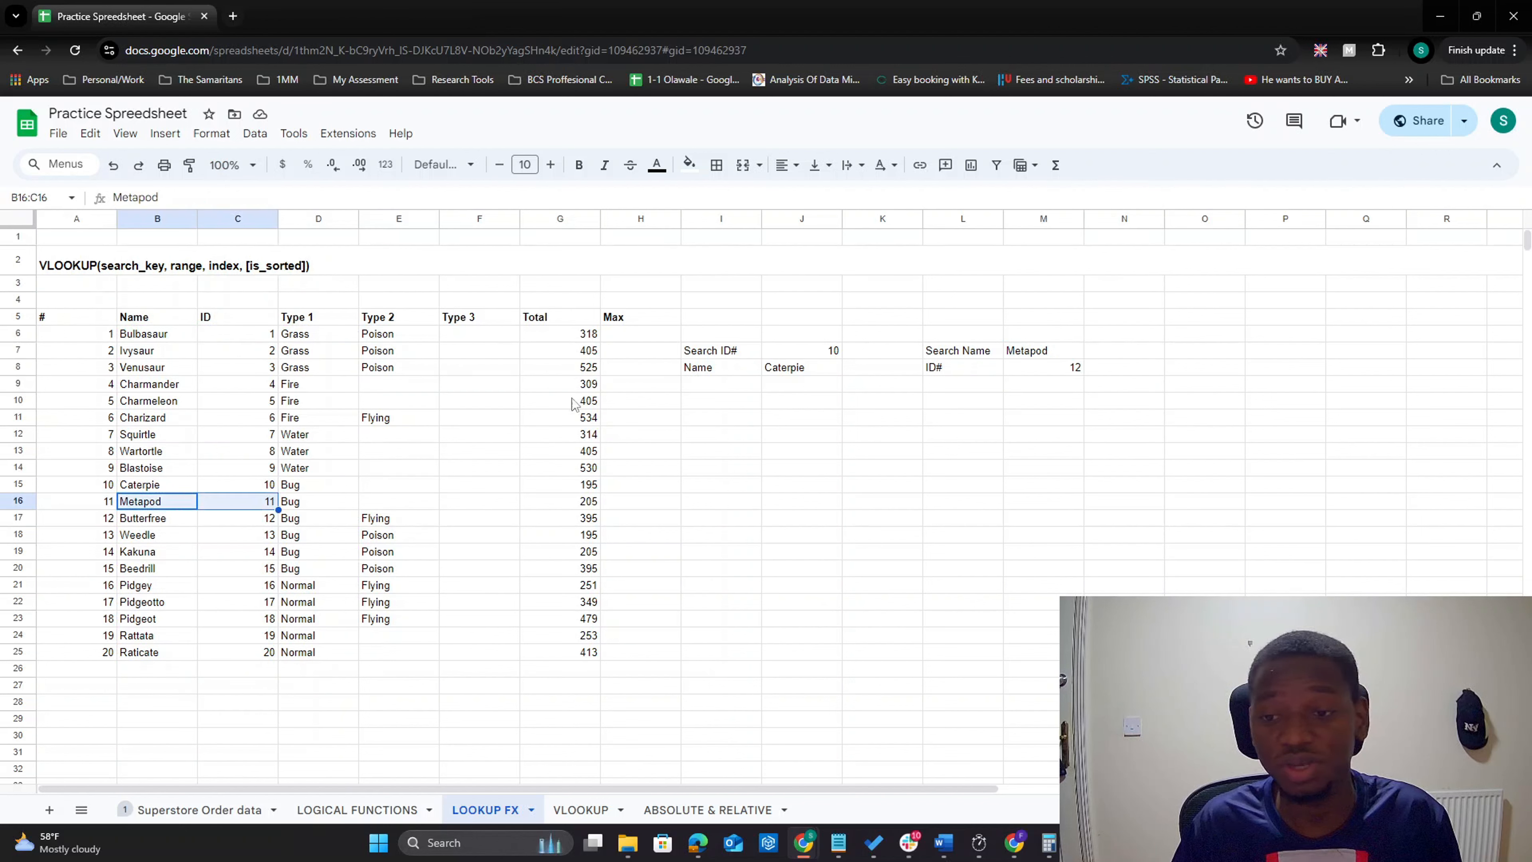
pyautogui.click(1042, 369)
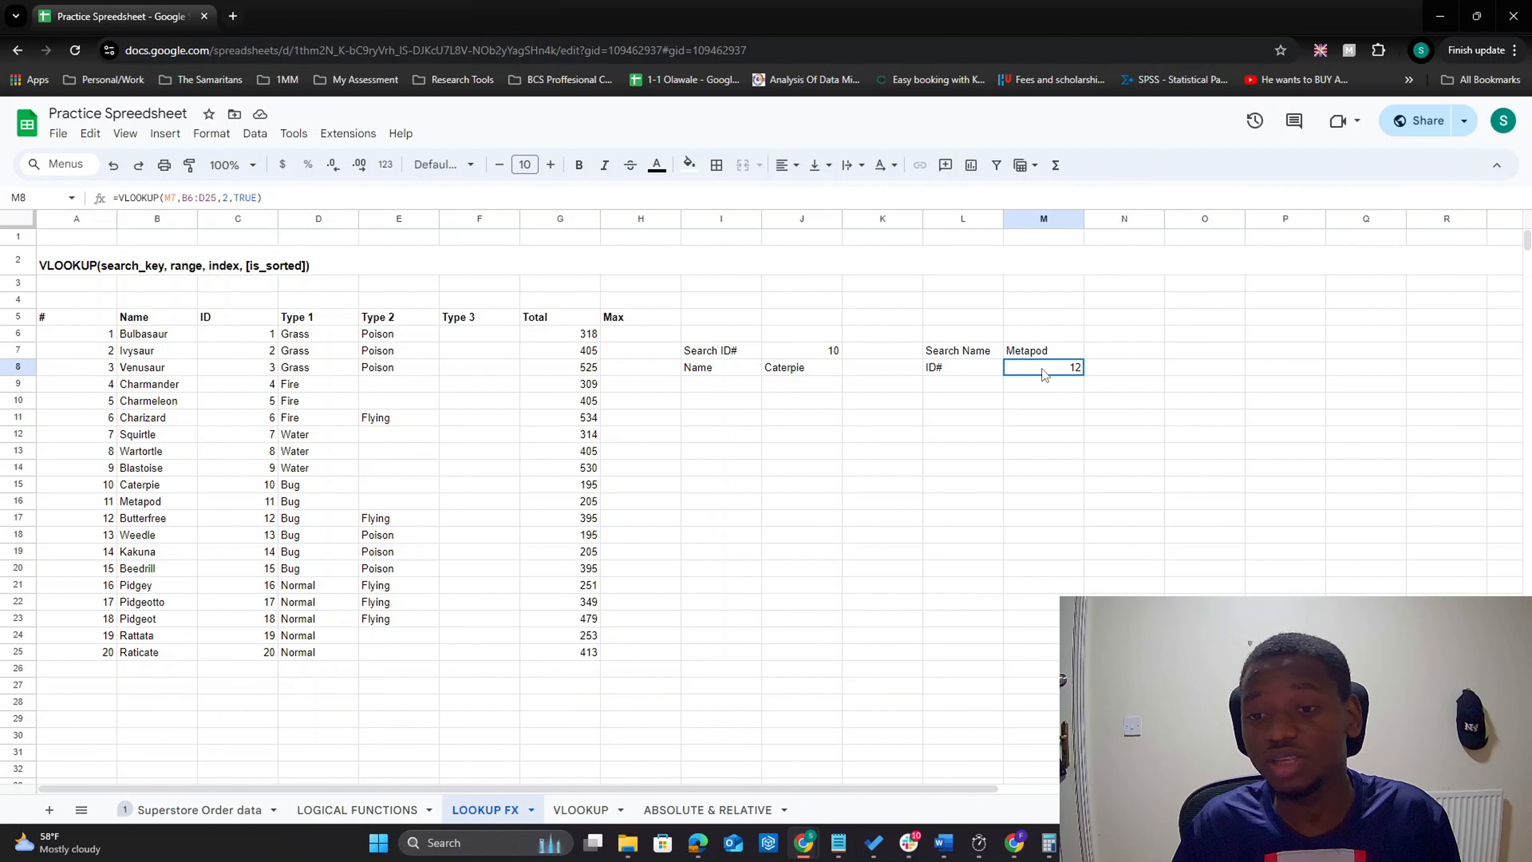
# Step: Set the is_sorted argument of the VLOOKUP formula in M8 to FALSE for an exact match
pyautogui.click(257, 198)
pyautogui.moveTo(257, 198); pyautogui.dragTo(236, 199)
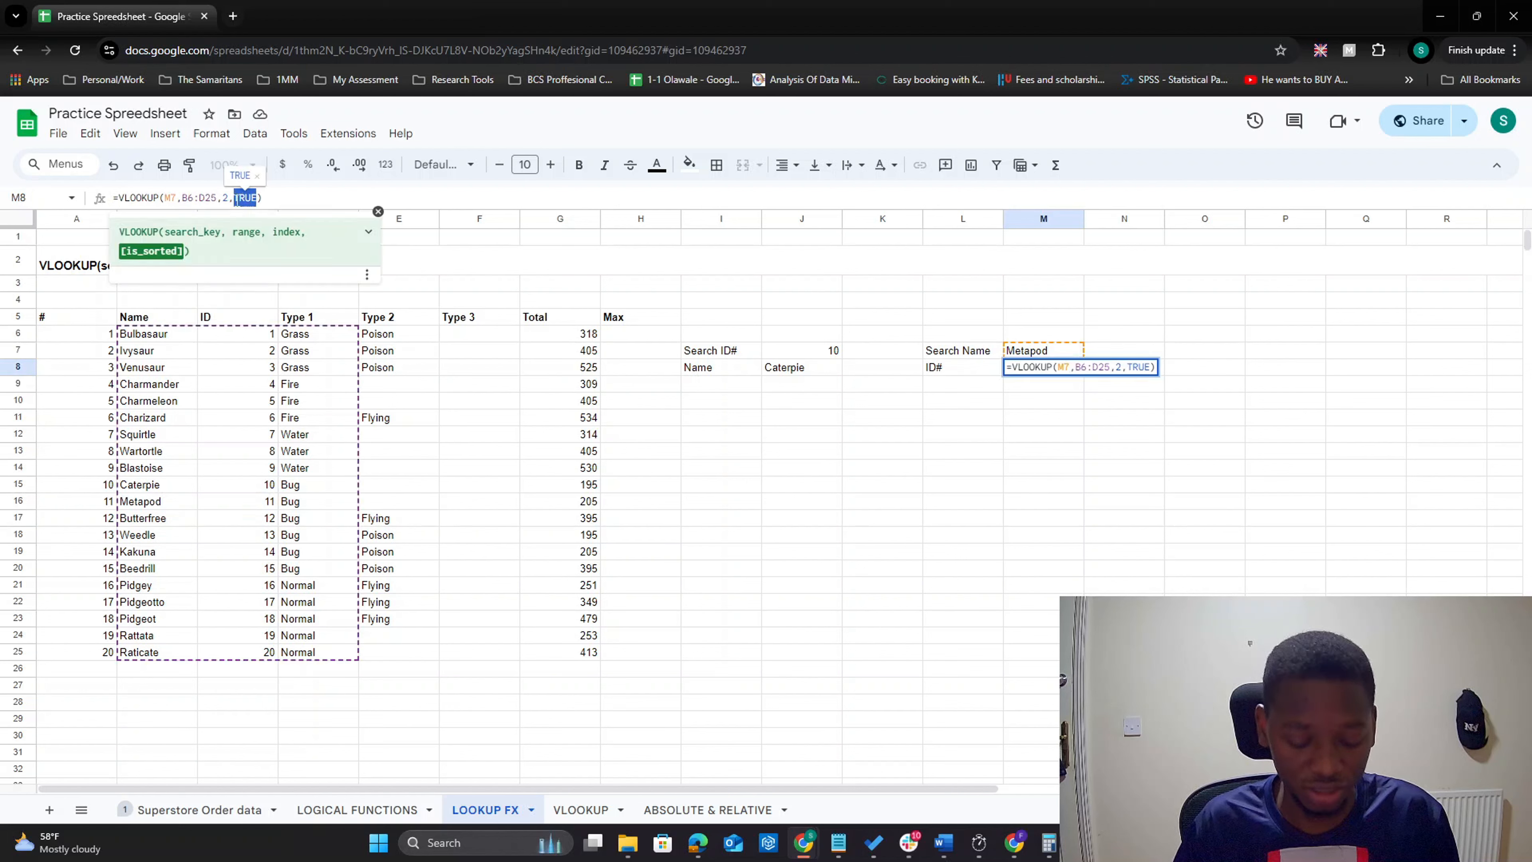
pyautogui.write('FALSE')
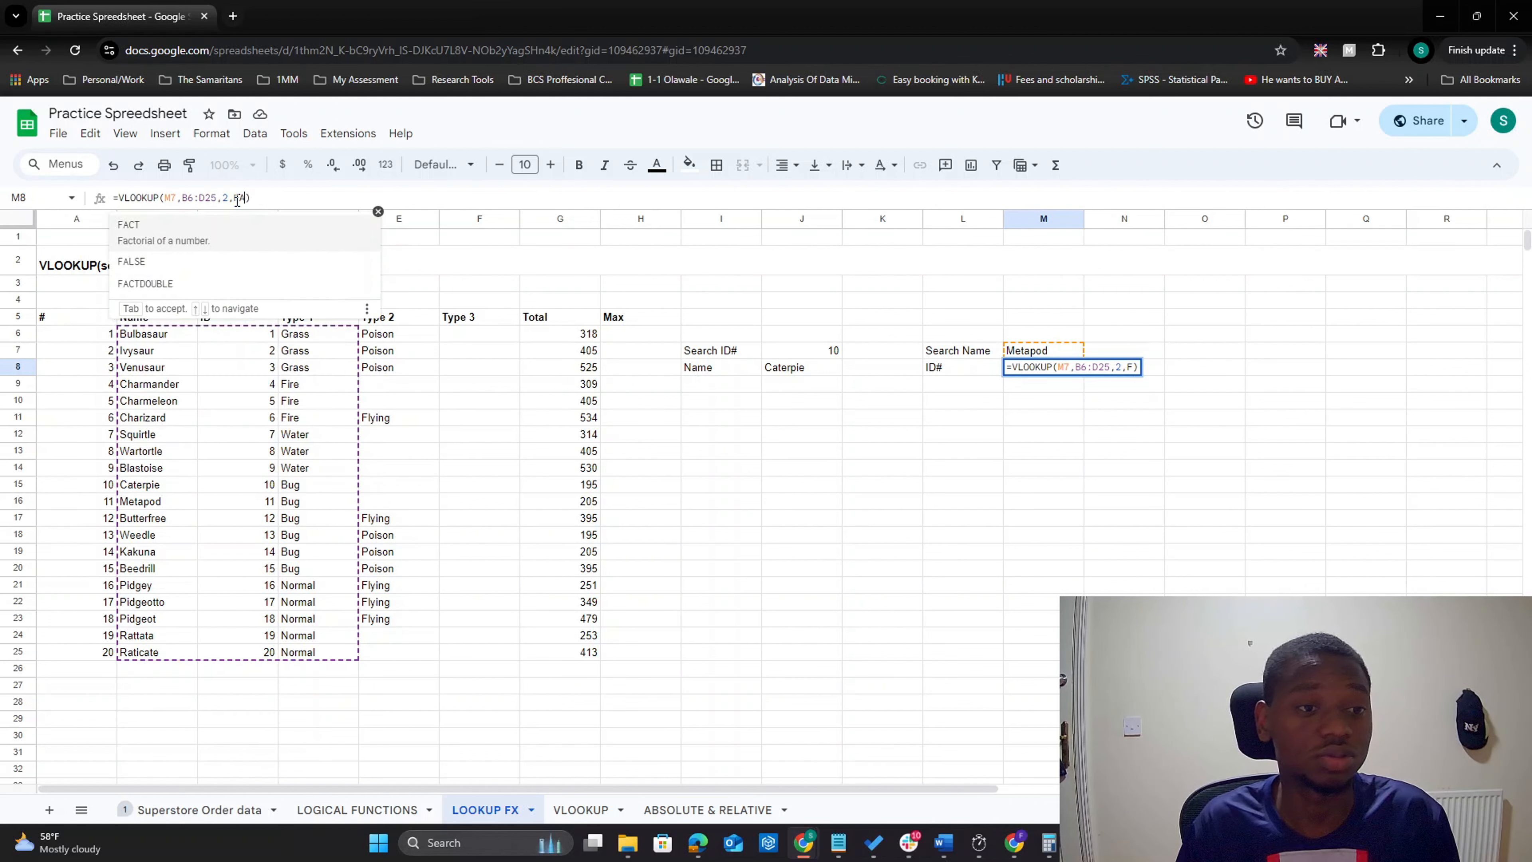
pyautogui.press('Return')
pyautogui.press('Up')
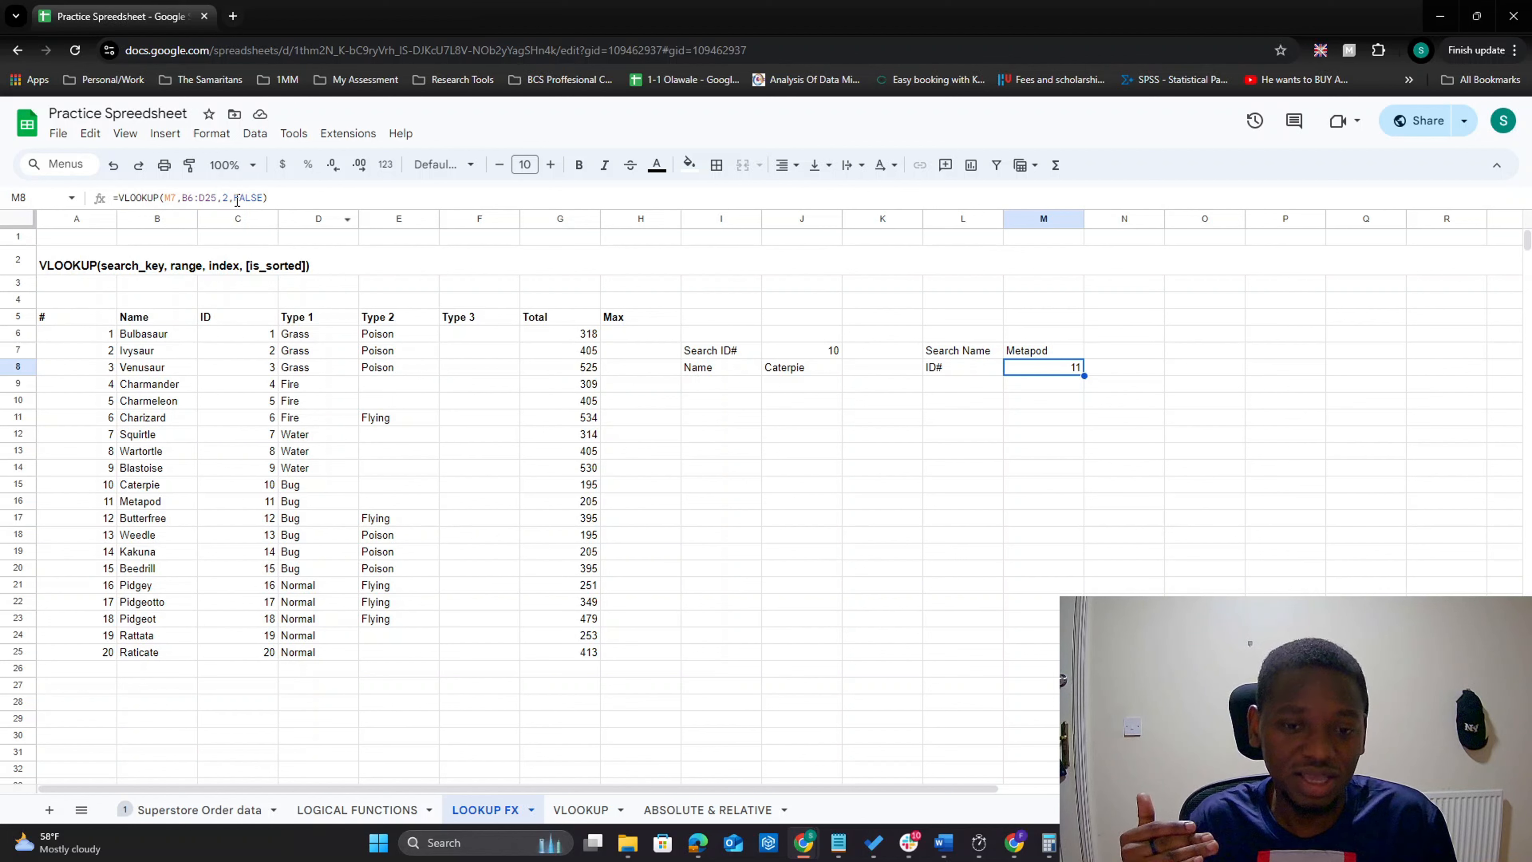
# Step: Compare the ID search value in J7 with the name search value in M7
pyautogui.click(718, 352)
pyautogui.click(1068, 352)
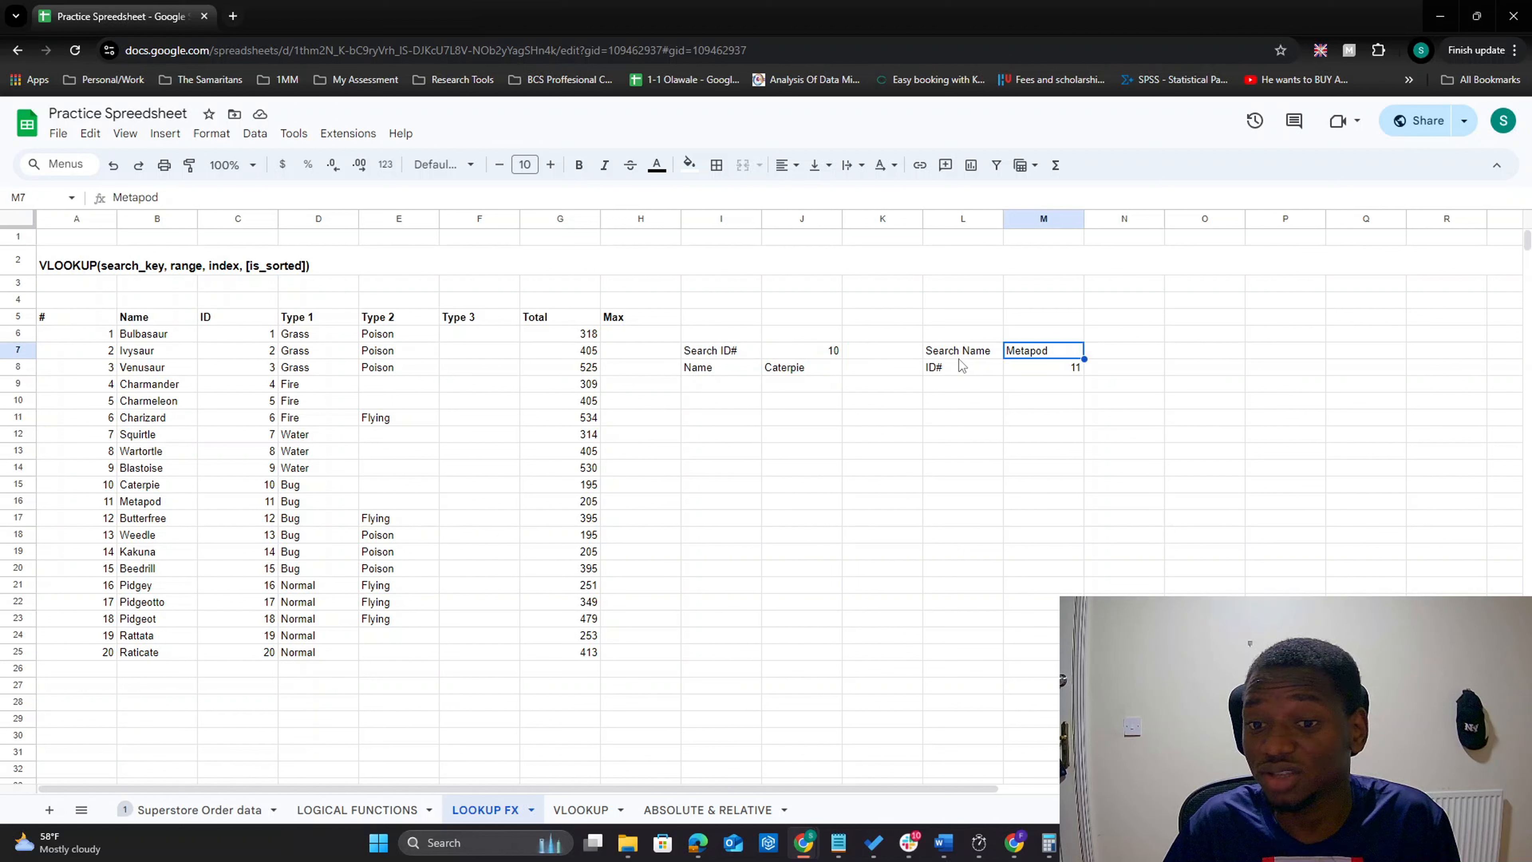
pyautogui.click(812, 352)
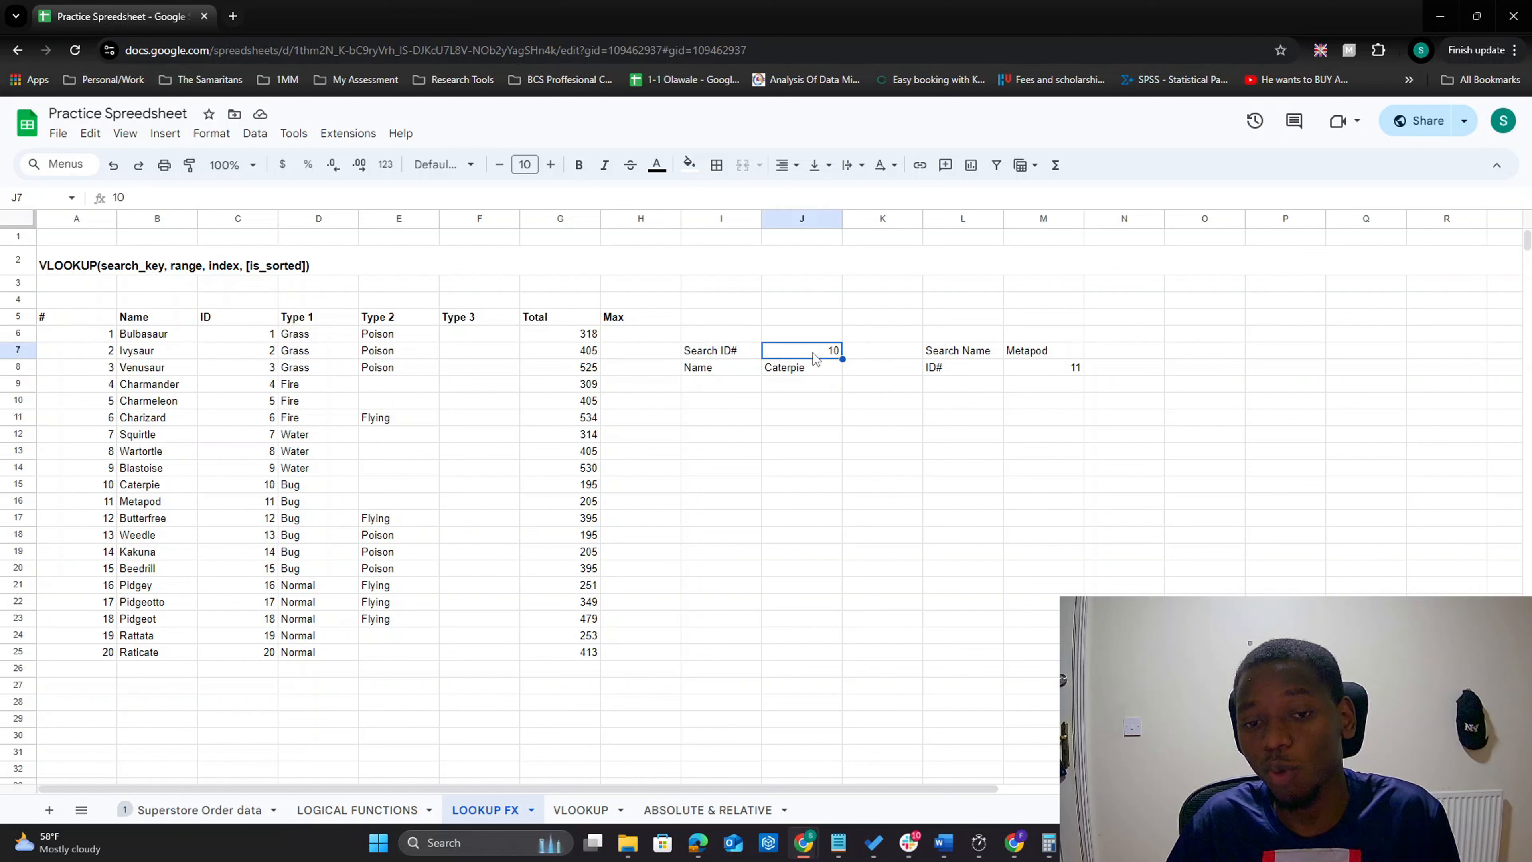
pyautogui.click(1038, 357)
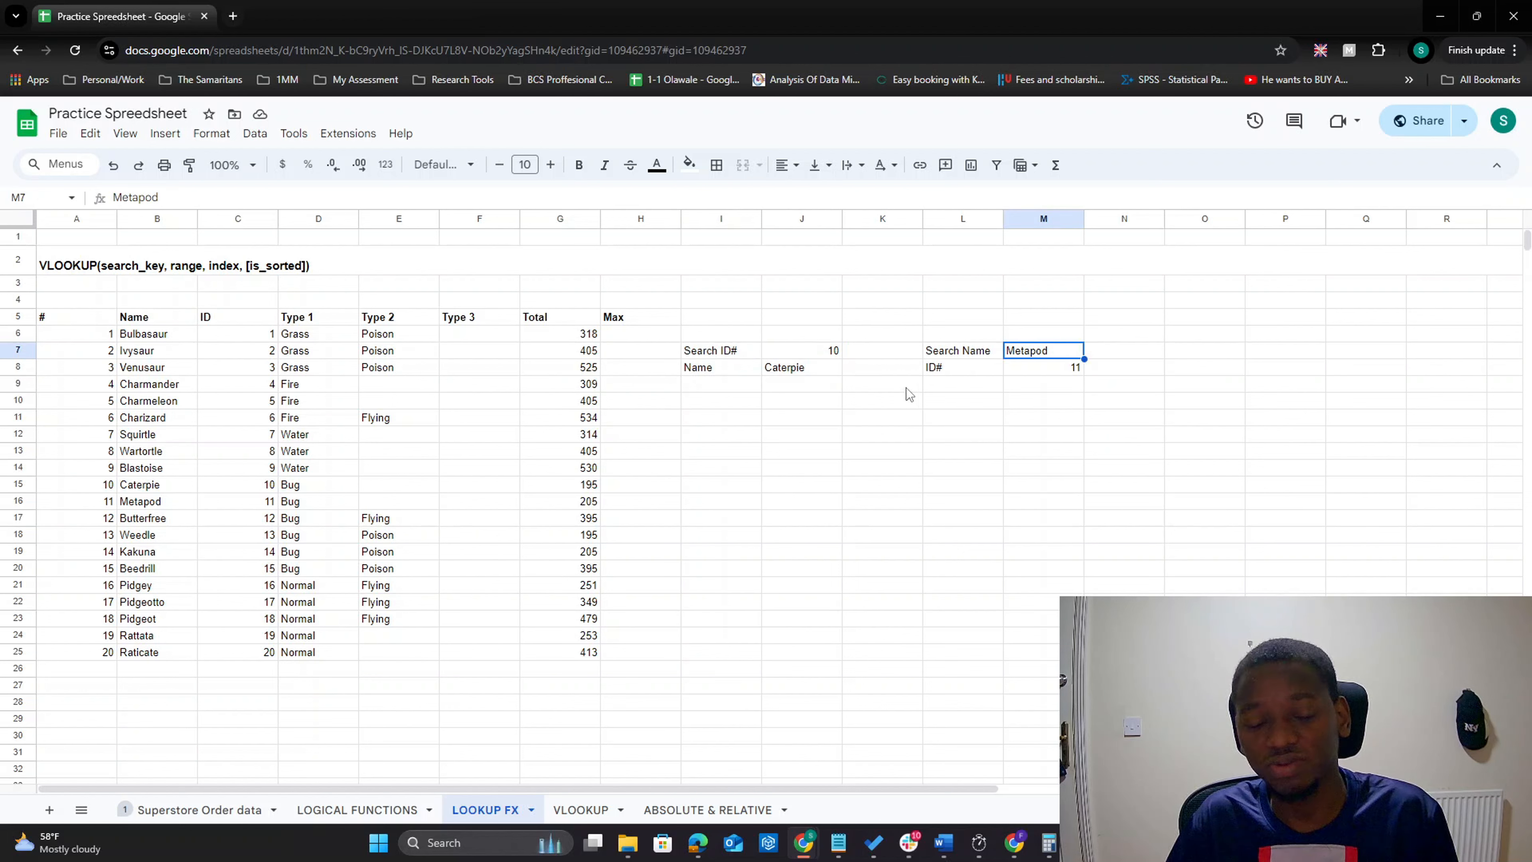
# Step: Compare the Type 3 column on the LOOKUP FX sheet with the Unique Name and Type 3 table on the VLOOKUP sheet
pyautogui.moveTo(486, 335); pyautogui.dragTo(496, 653)
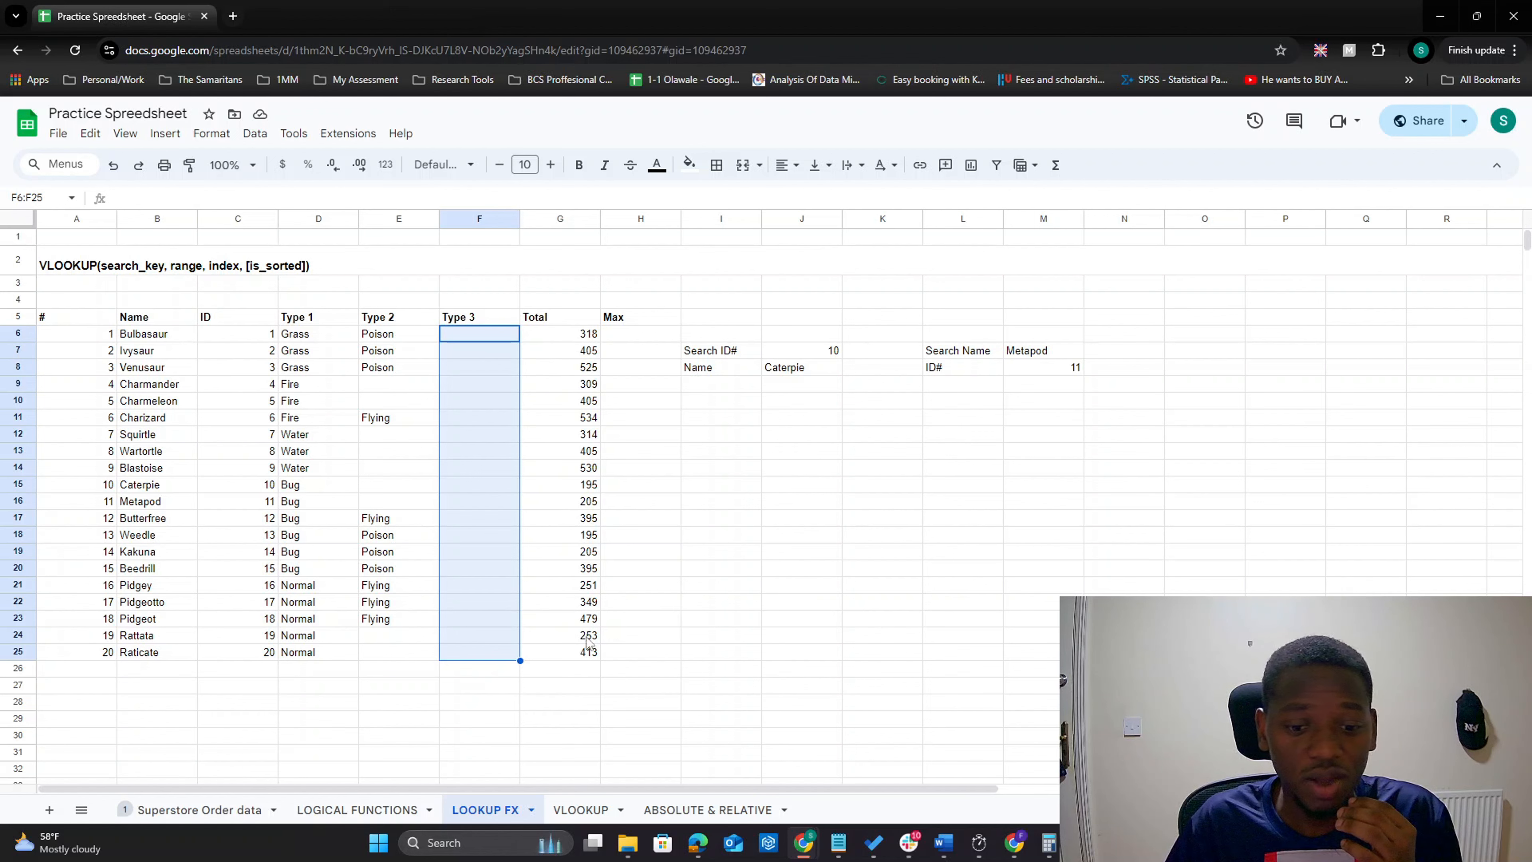
pyautogui.click(579, 810)
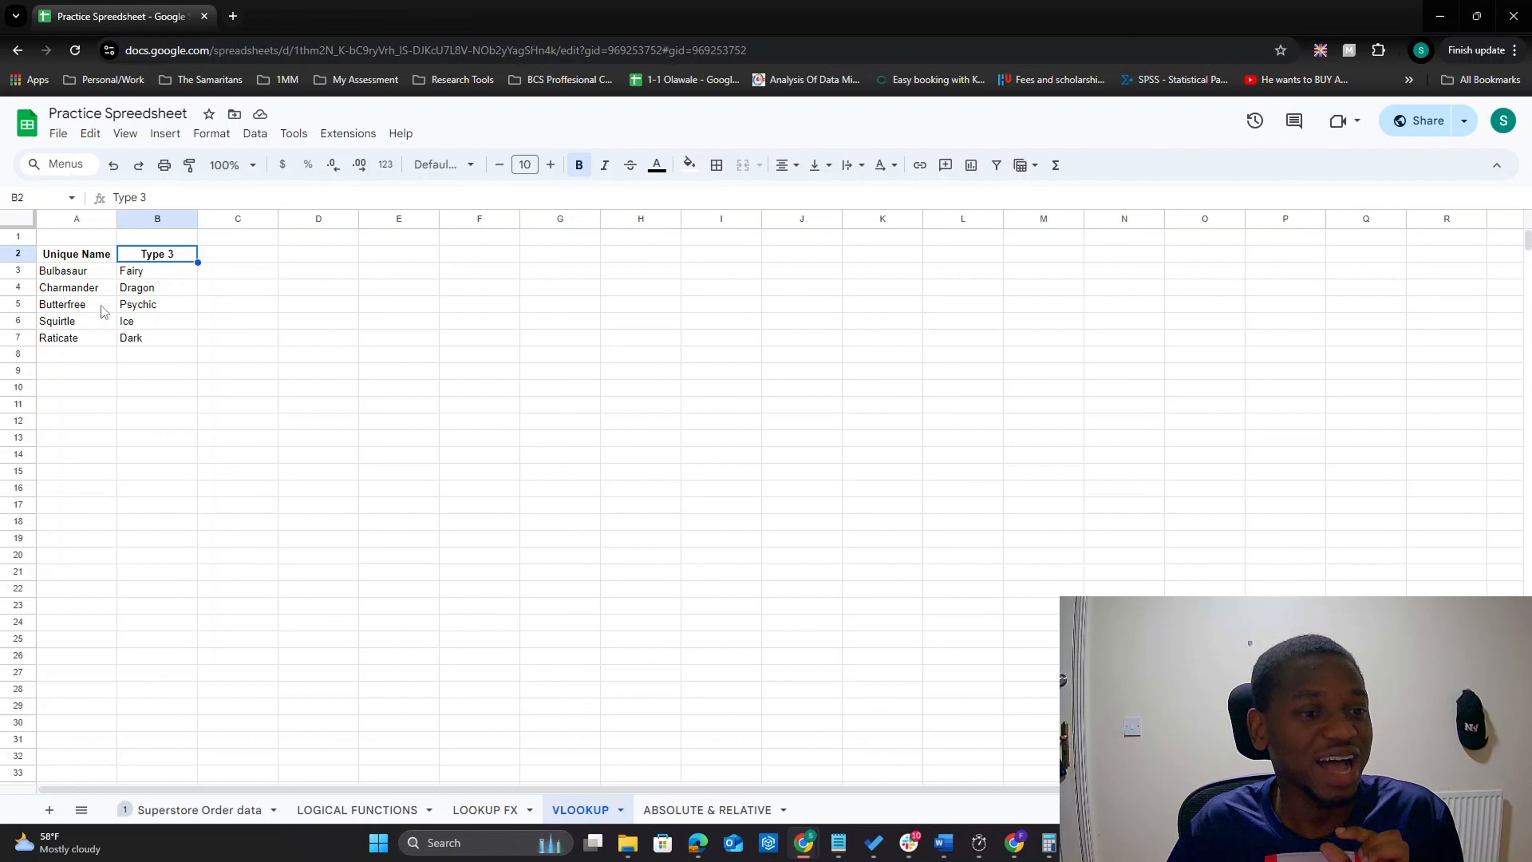
pyautogui.moveTo(63, 257); pyautogui.dragTo(65, 339)
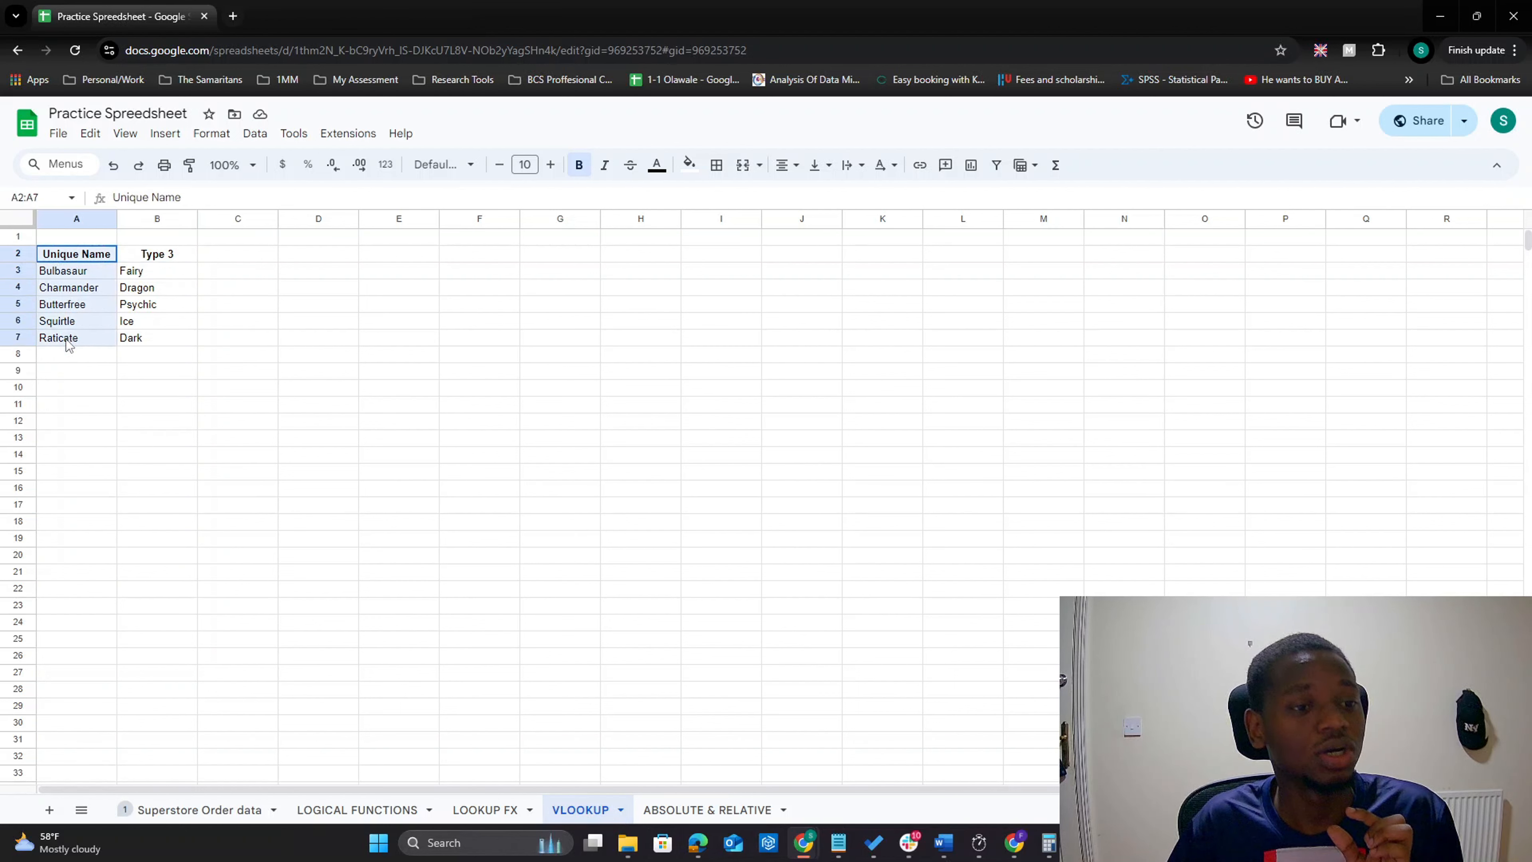
pyautogui.click(482, 809)
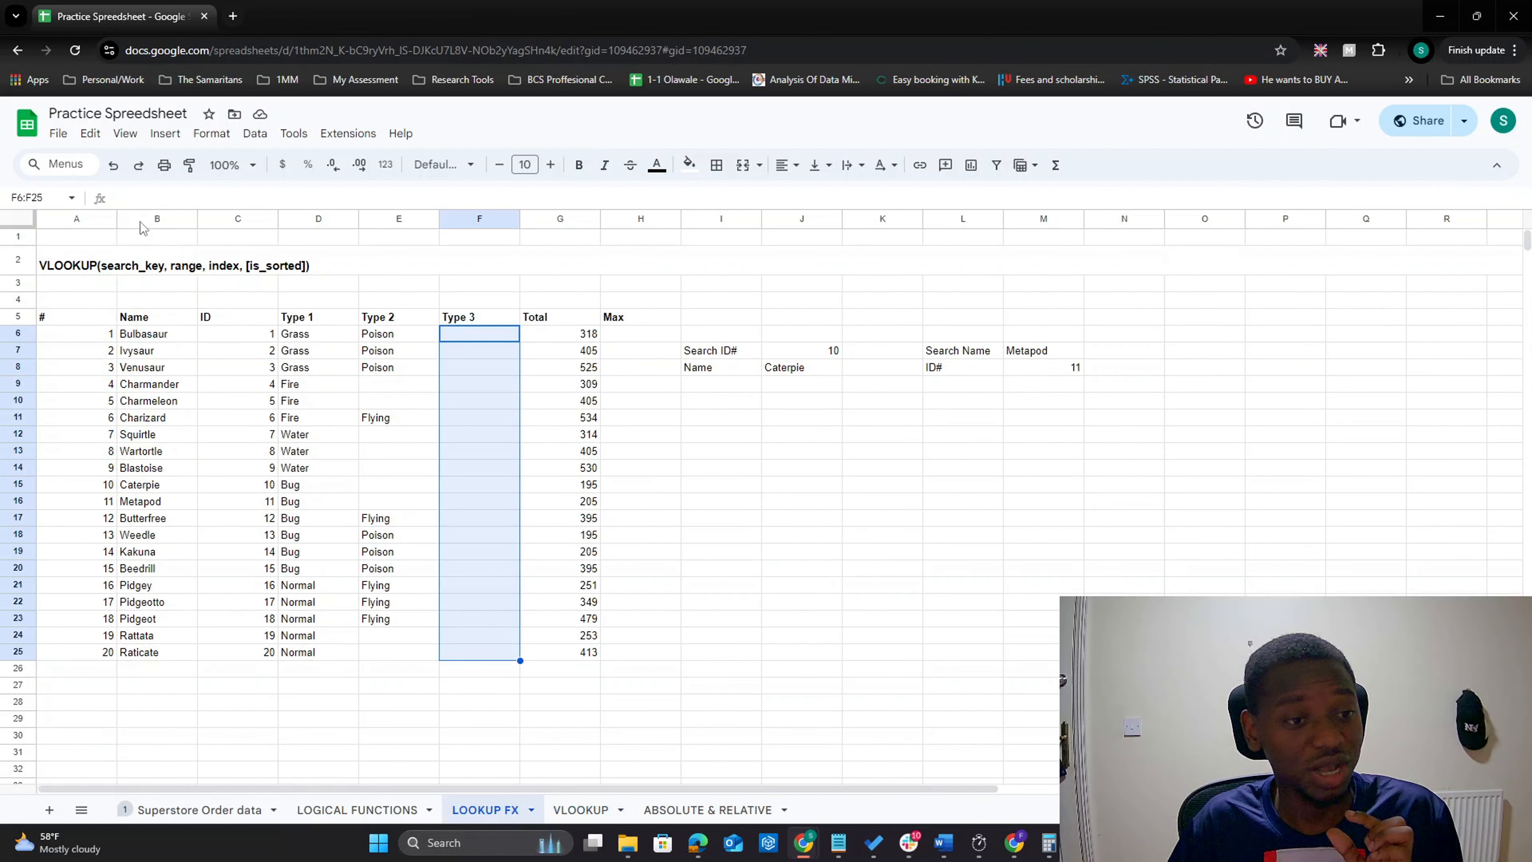
pyautogui.click(587, 809)
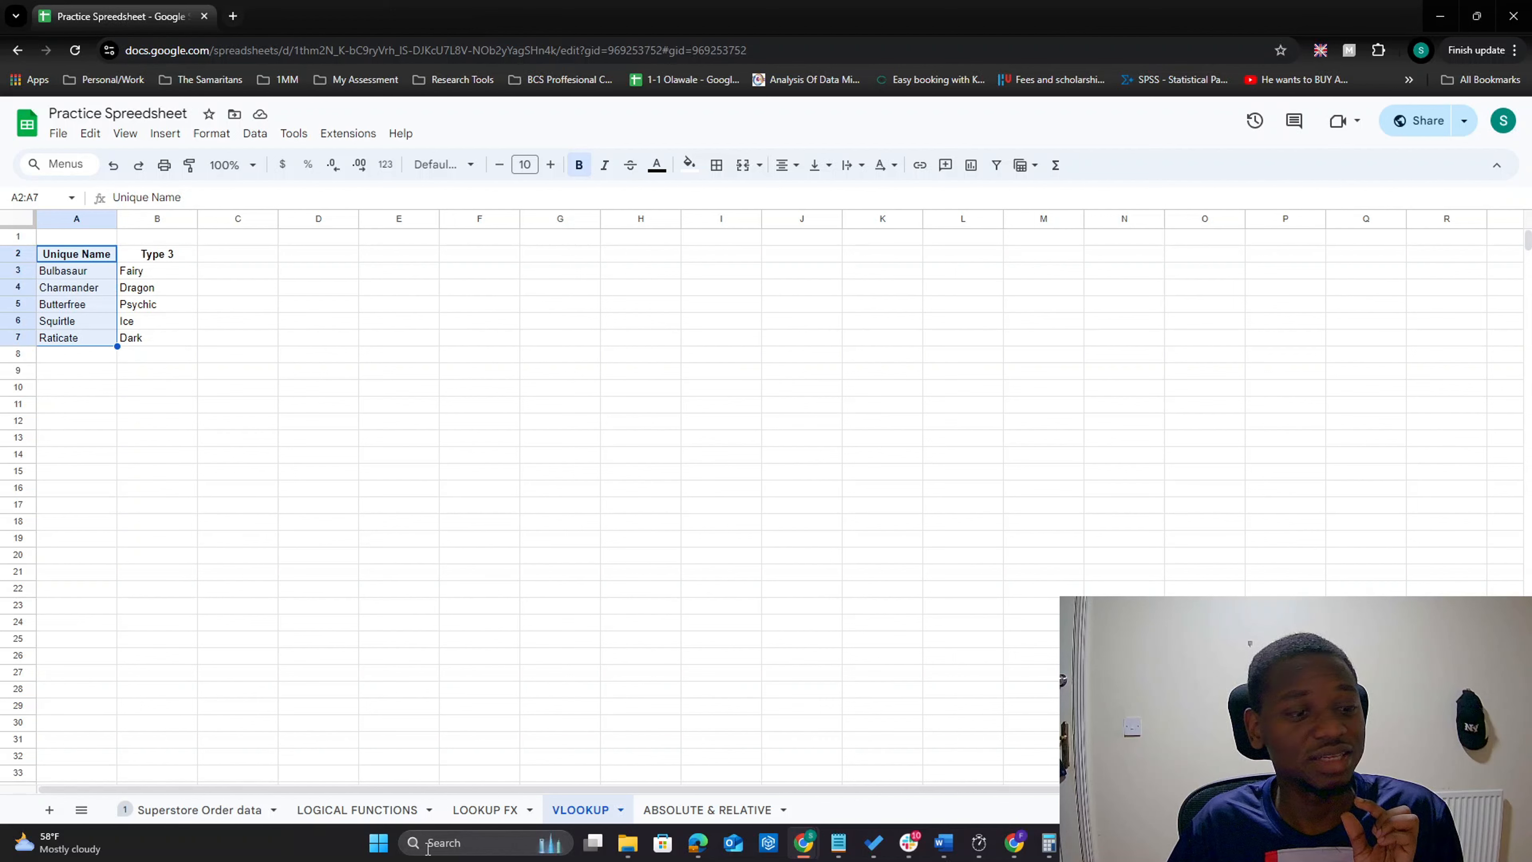
pyautogui.click(509, 815)
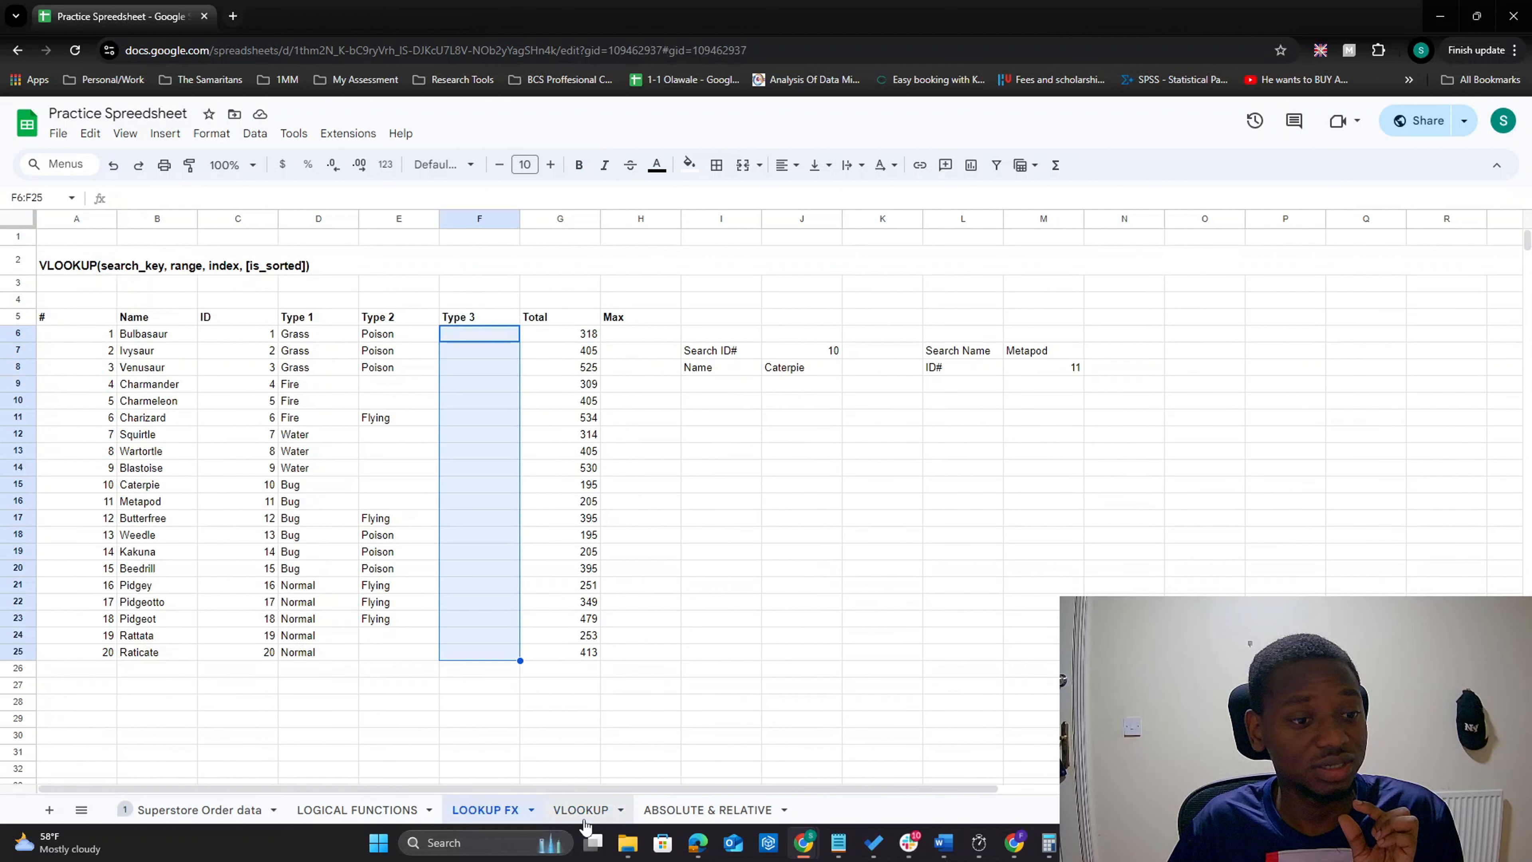
pyautogui.click(583, 812)
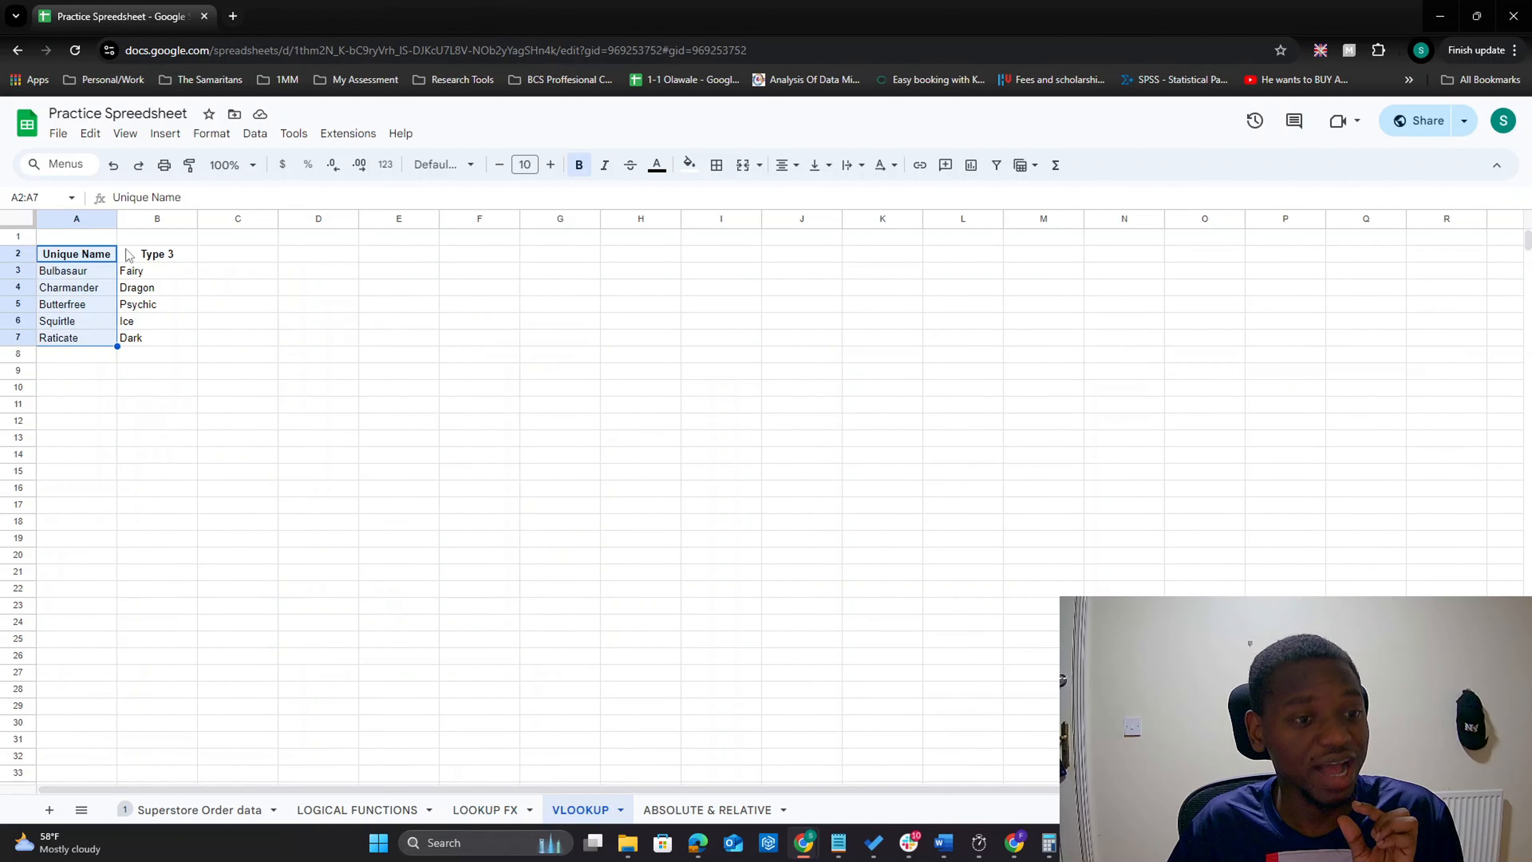
pyautogui.moveTo(169, 258); pyautogui.dragTo(165, 333)
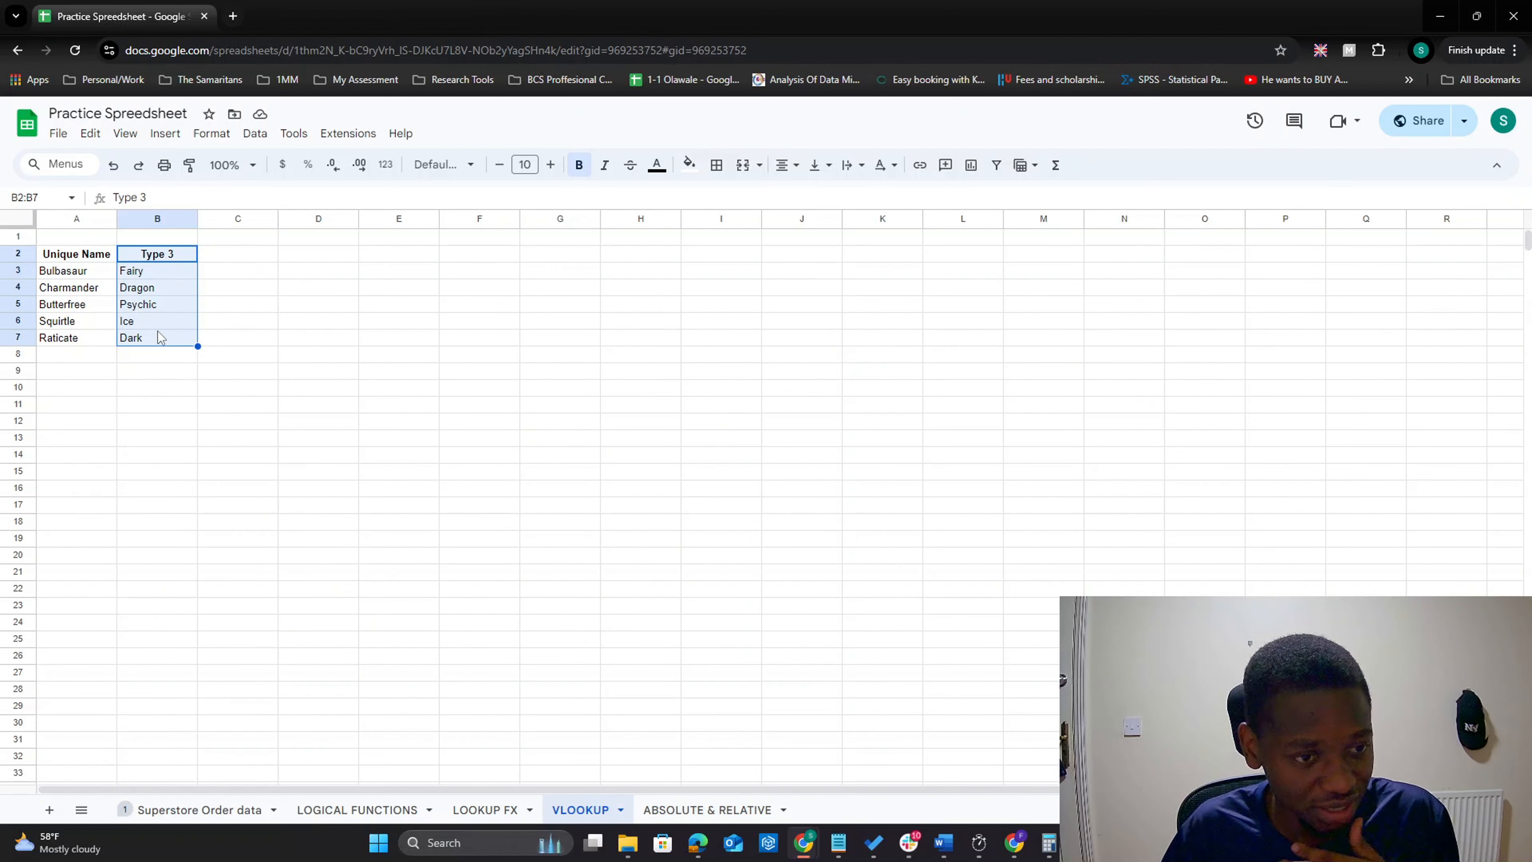
pyautogui.click(492, 809)
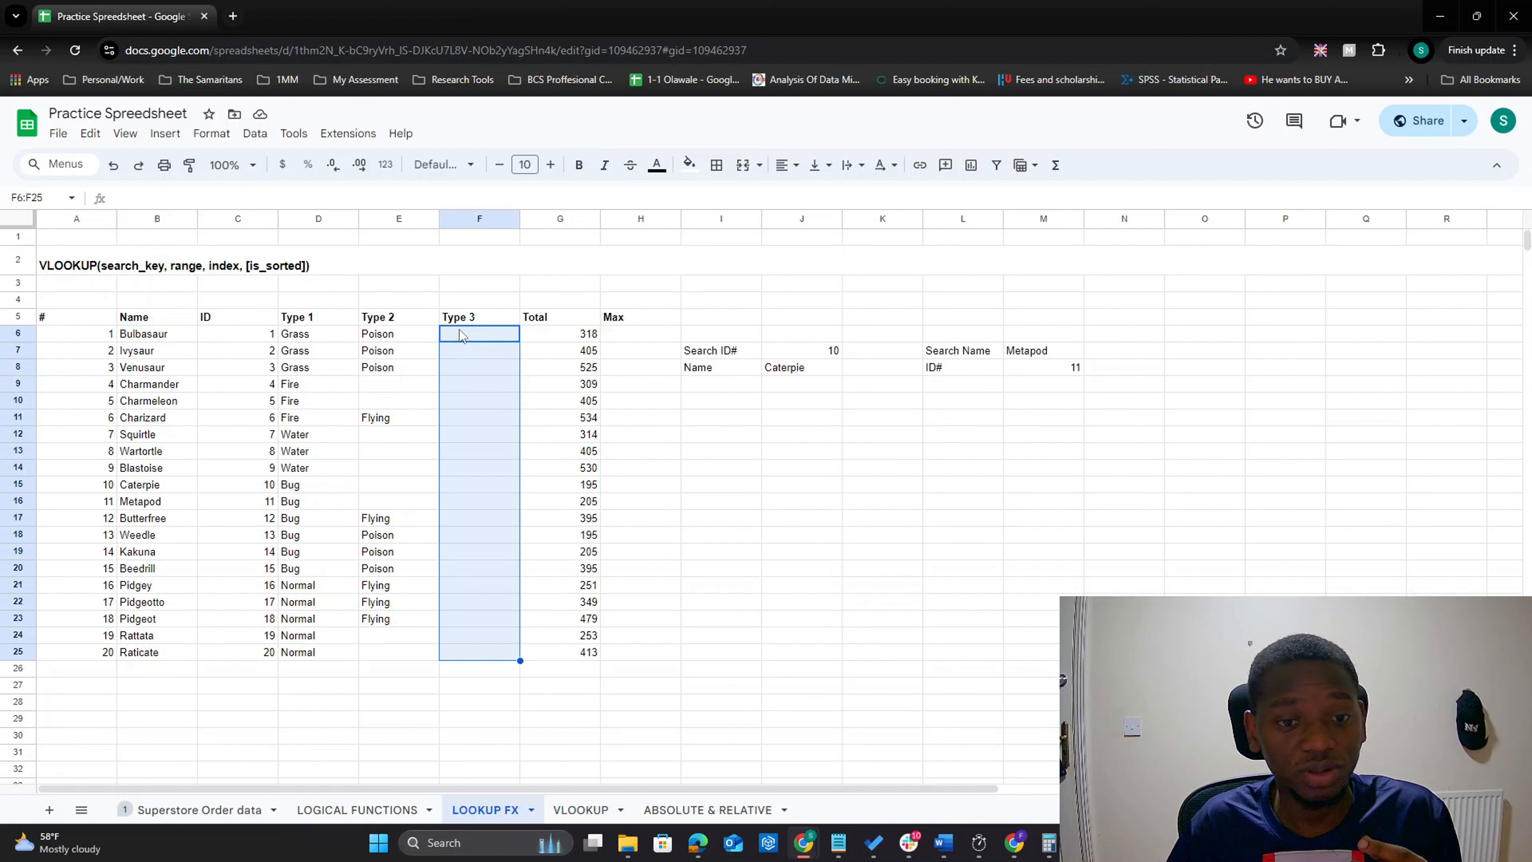
pyautogui.moveTo(462, 334); pyautogui.dragTo(463, 659)
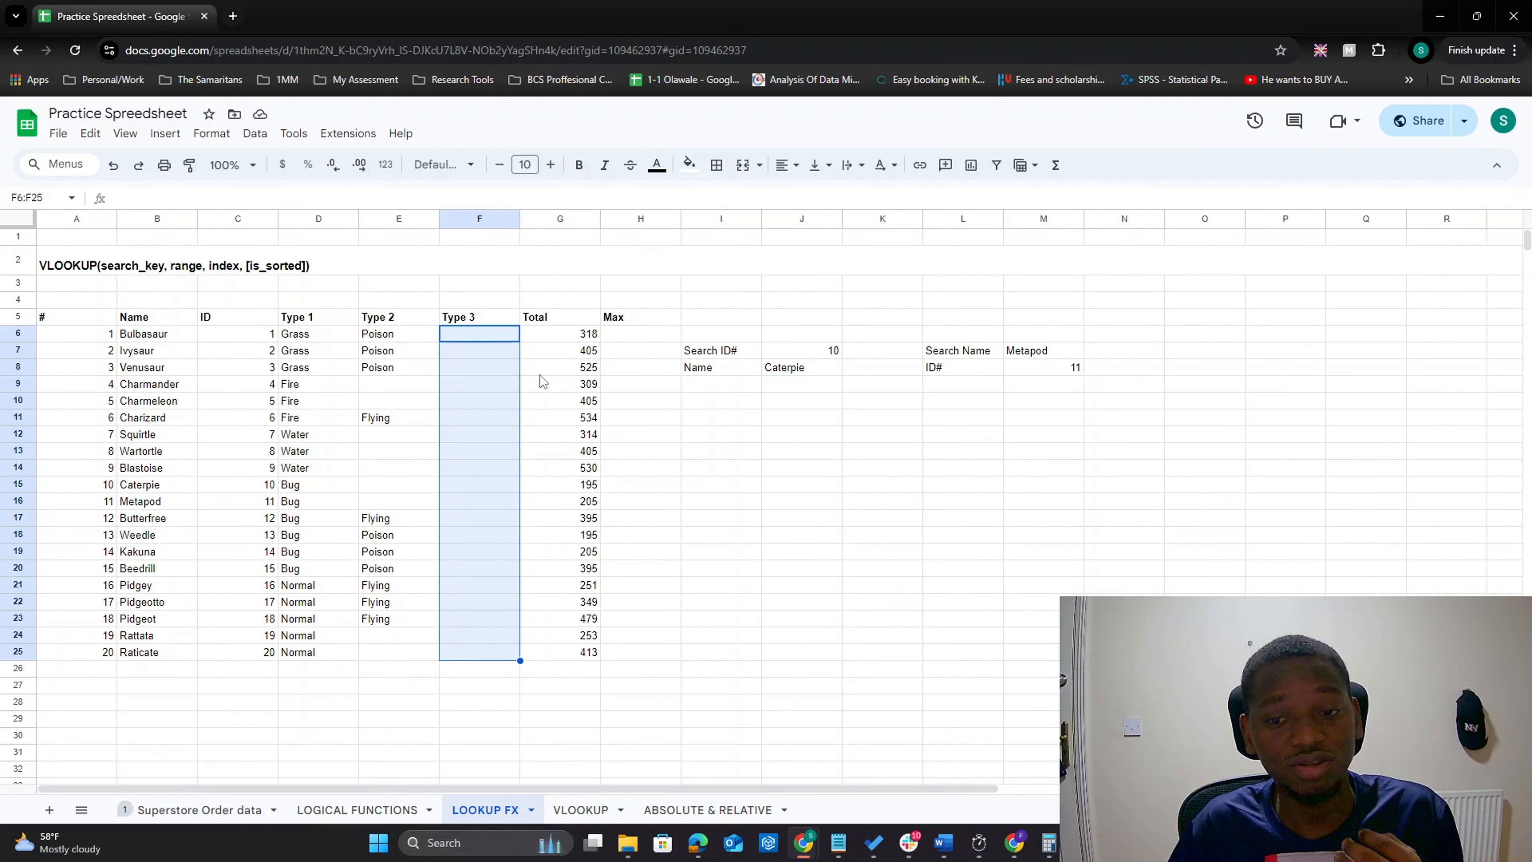
pyautogui.click(461, 335)
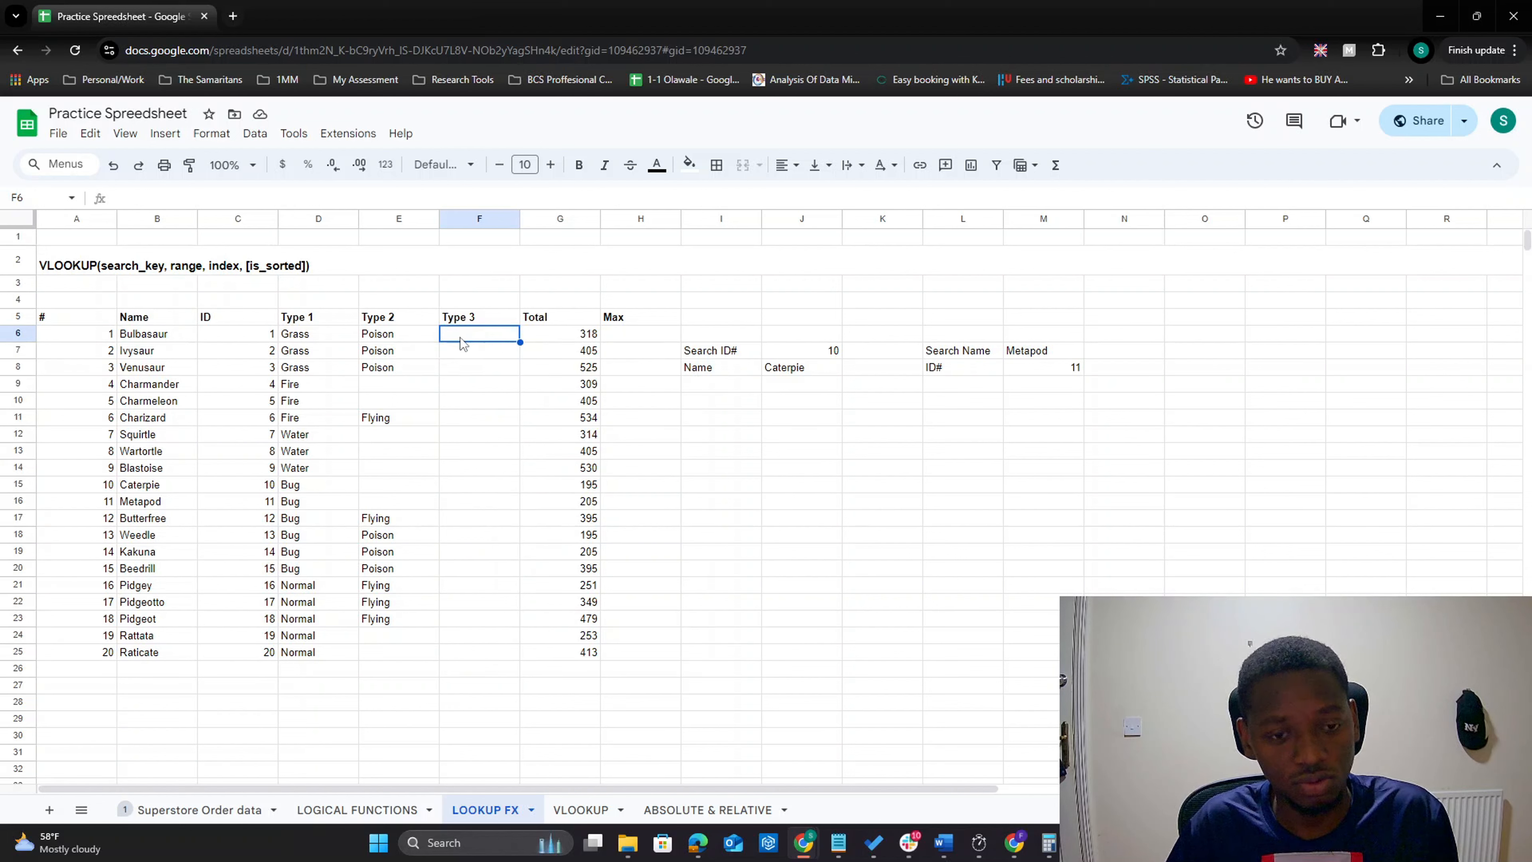
pyautogui.write('=')
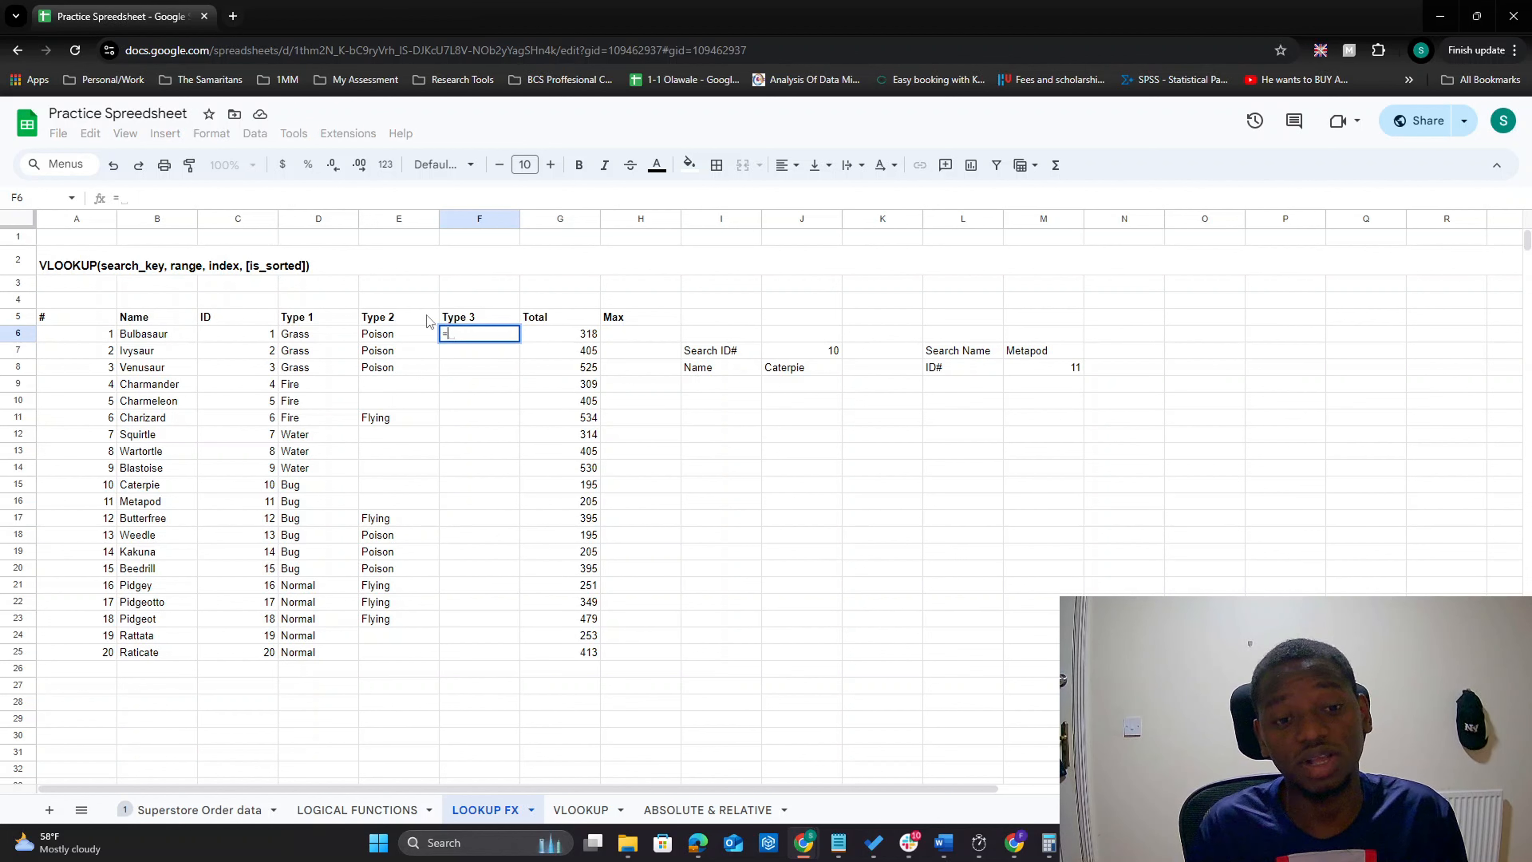
pyautogui.write('VL')
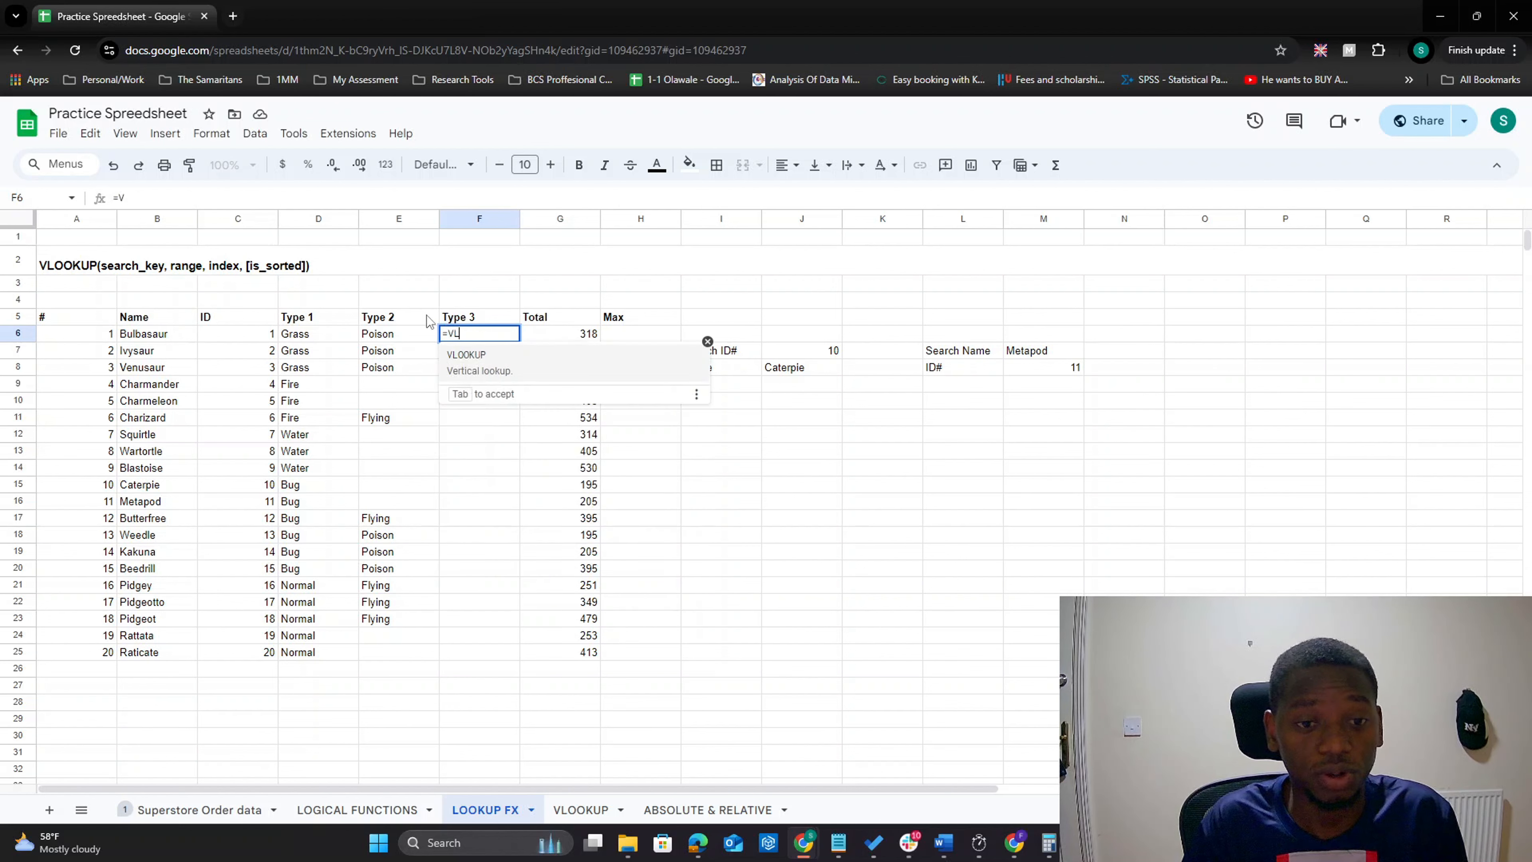
pyautogui.press('Tab')
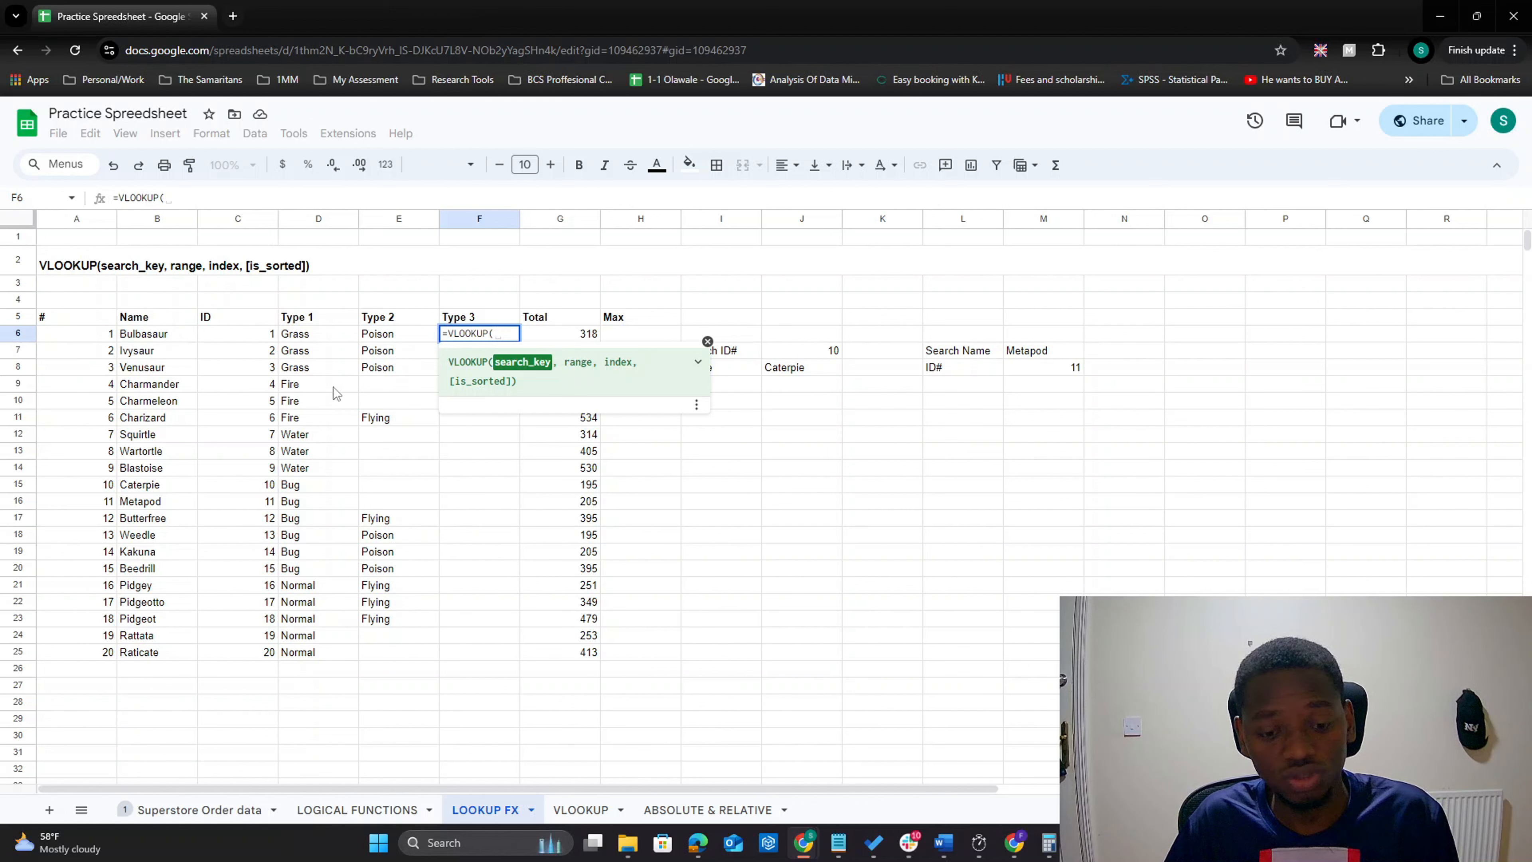
pyautogui.press('Escape')
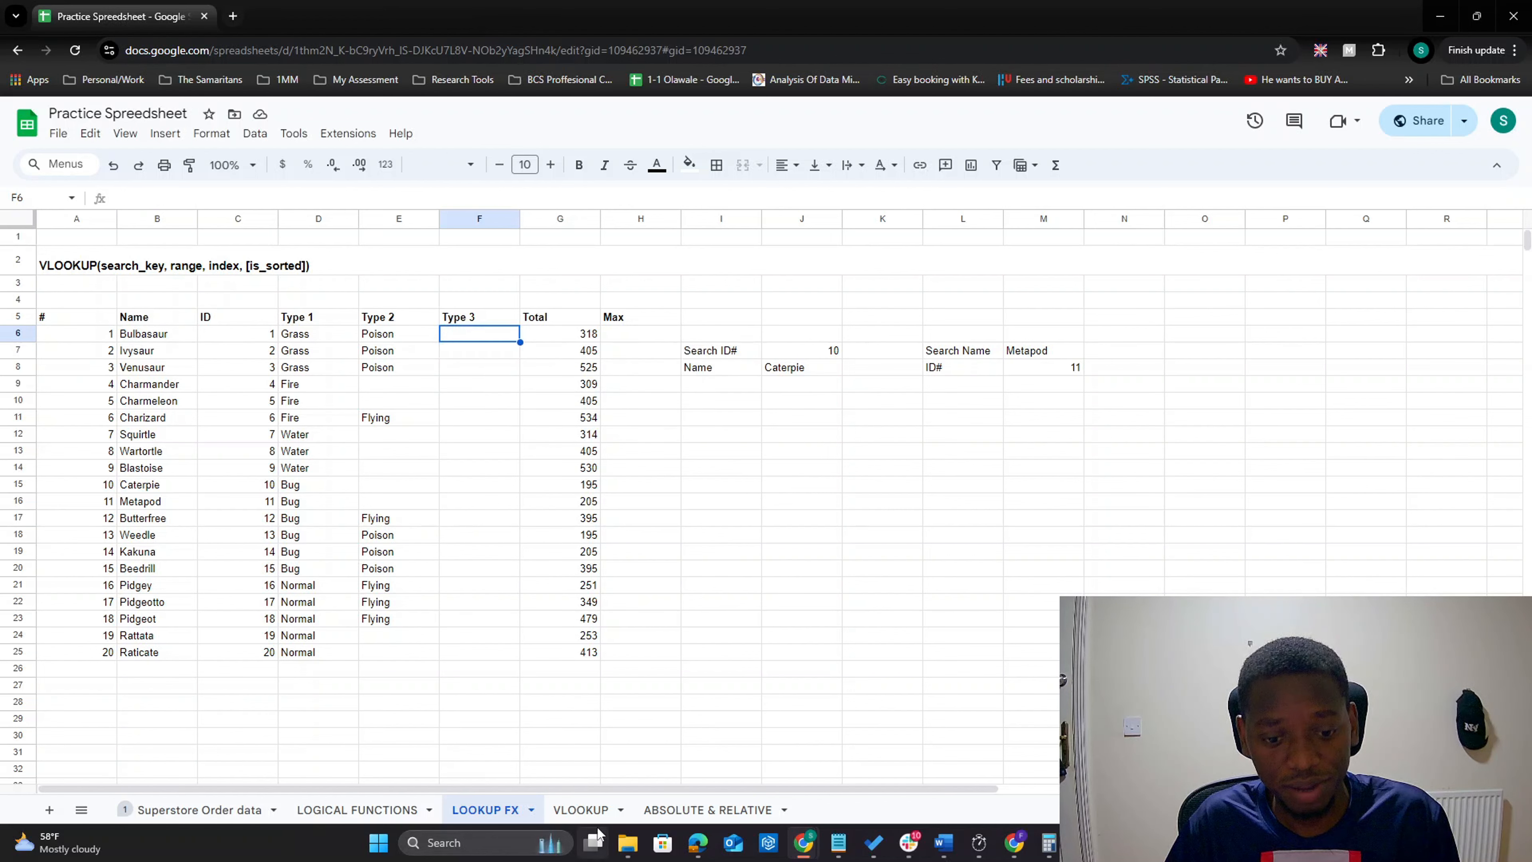
# Step: Check Bulbasaur's entry in the VLOOKUP sheet's table against its row on the LOOKUP FX sheet
pyautogui.click(580, 809)
pyautogui.click(63, 273)
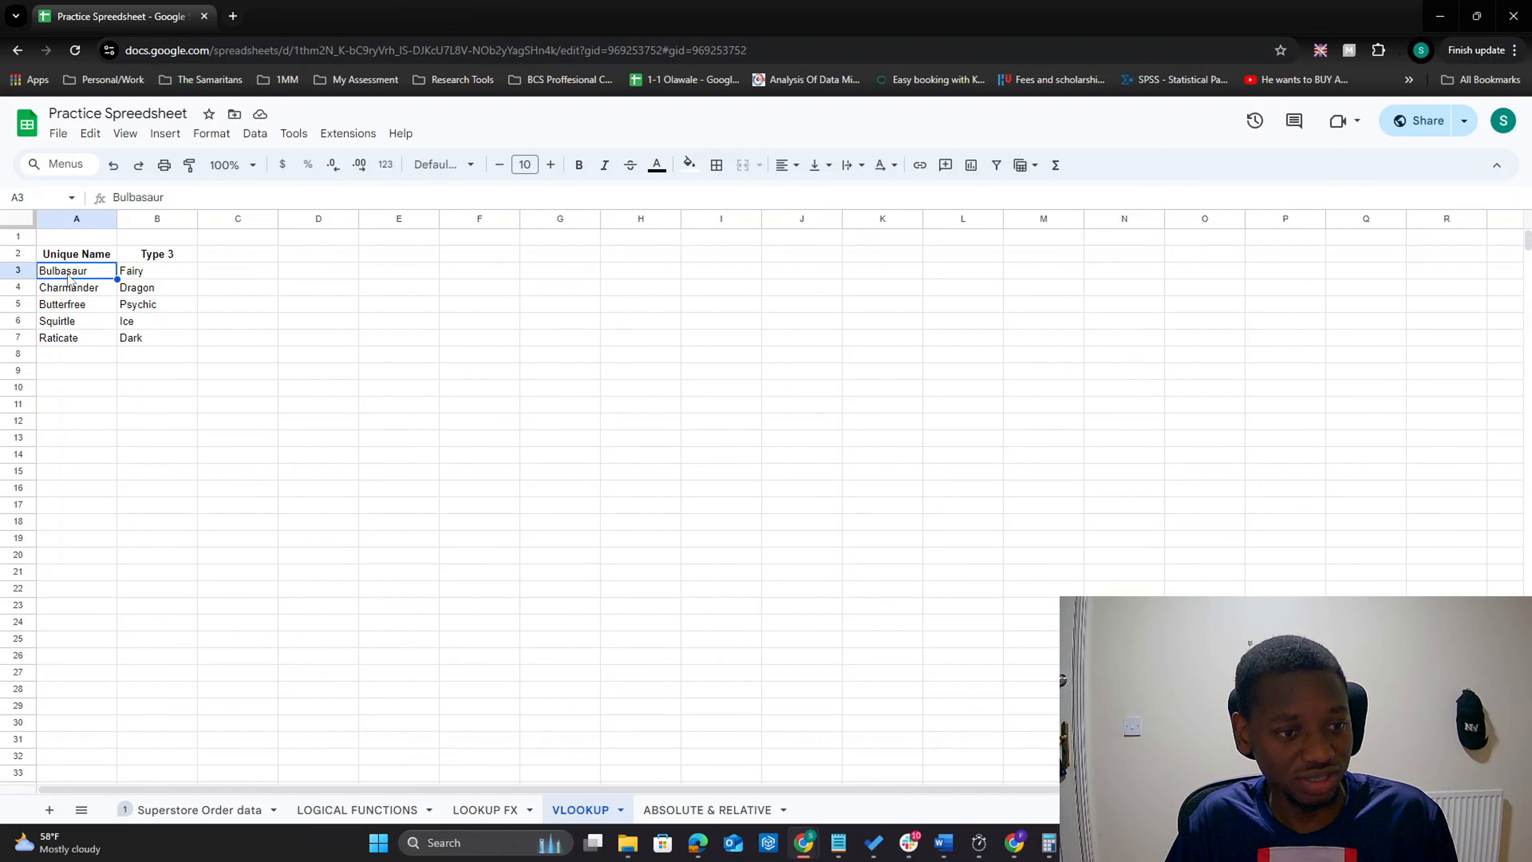
pyautogui.click(482, 809)
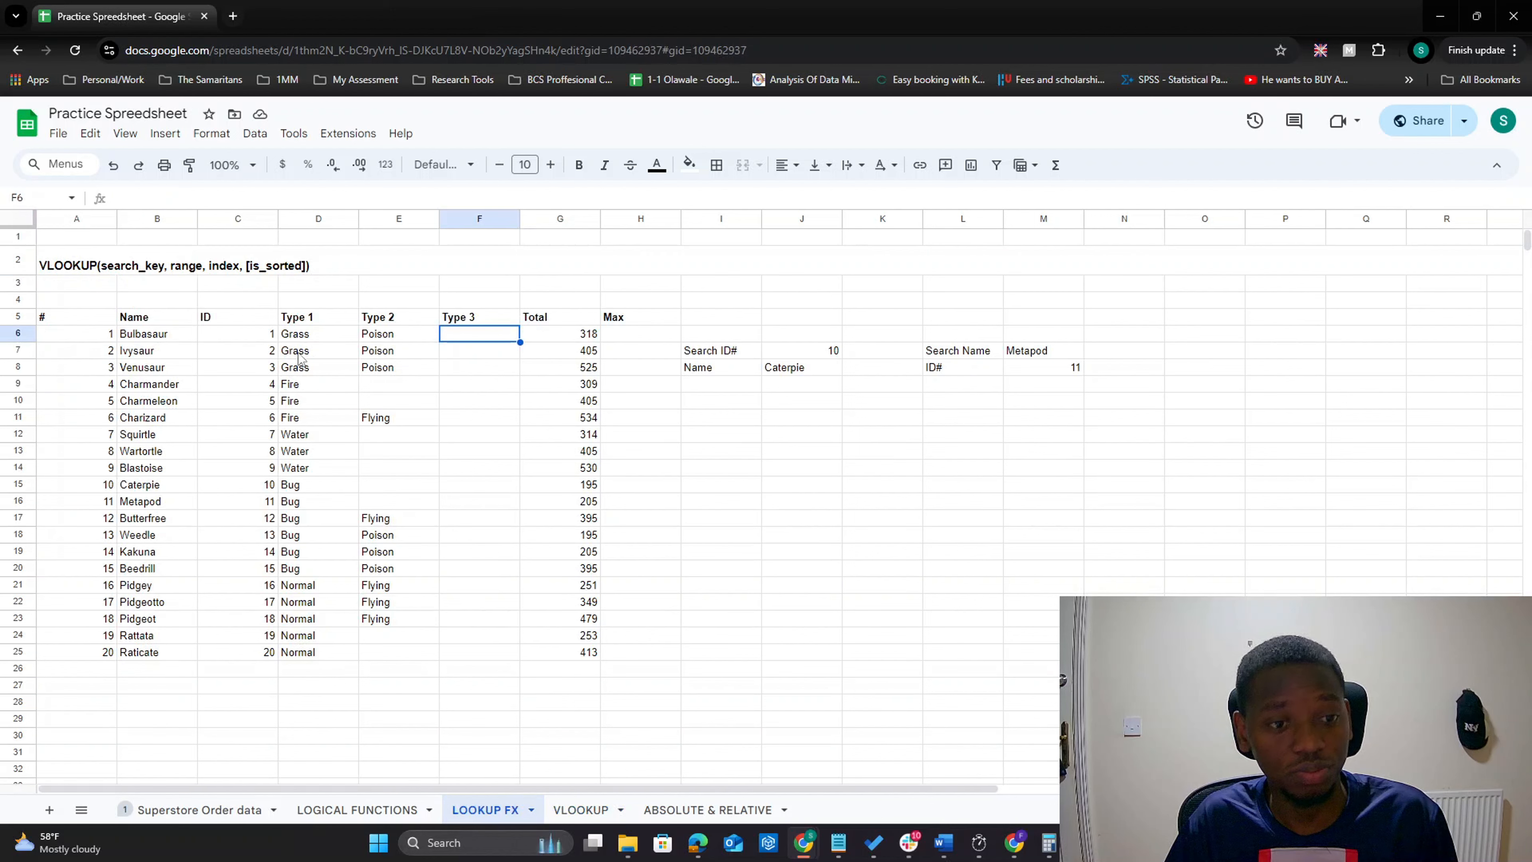
pyautogui.click(576, 809)
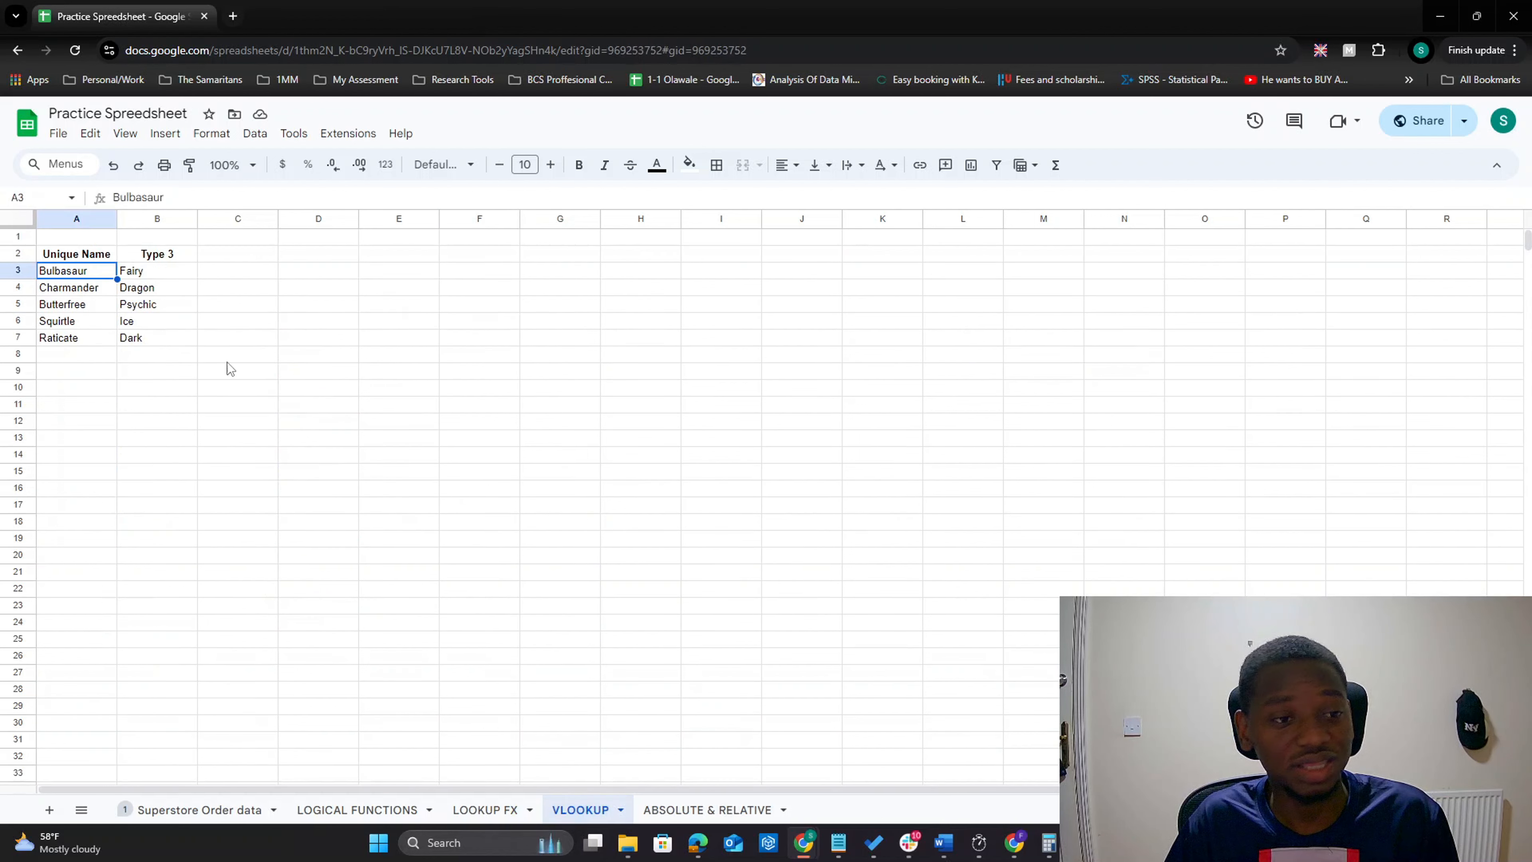
pyautogui.click(488, 812)
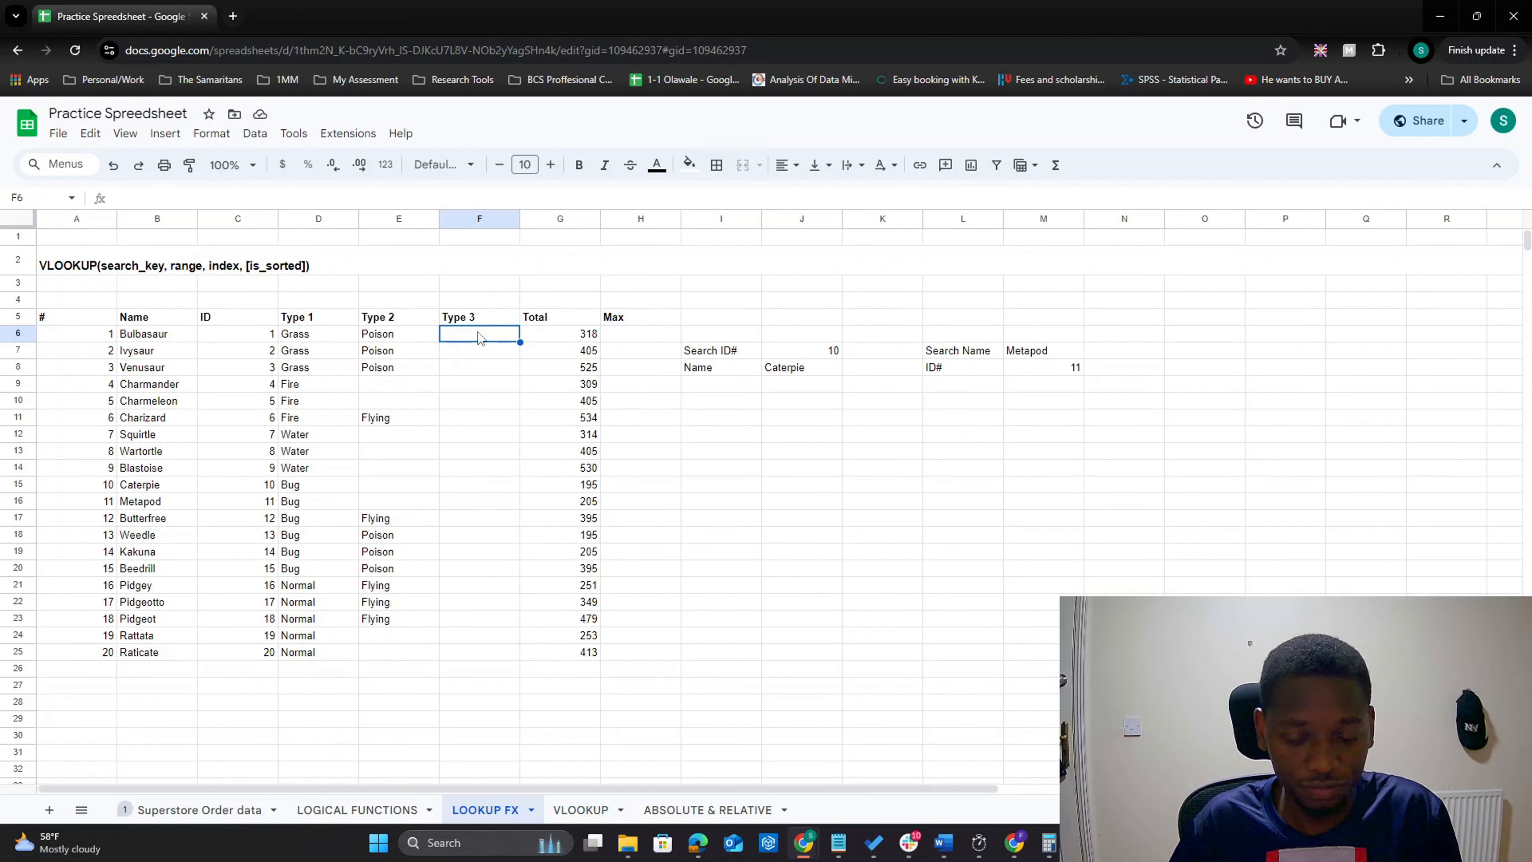
# Step: Start a VLOOKUP formula in F6 of the LOOKUP FX sheet with B6 as the search key
pyautogui.write('=V')
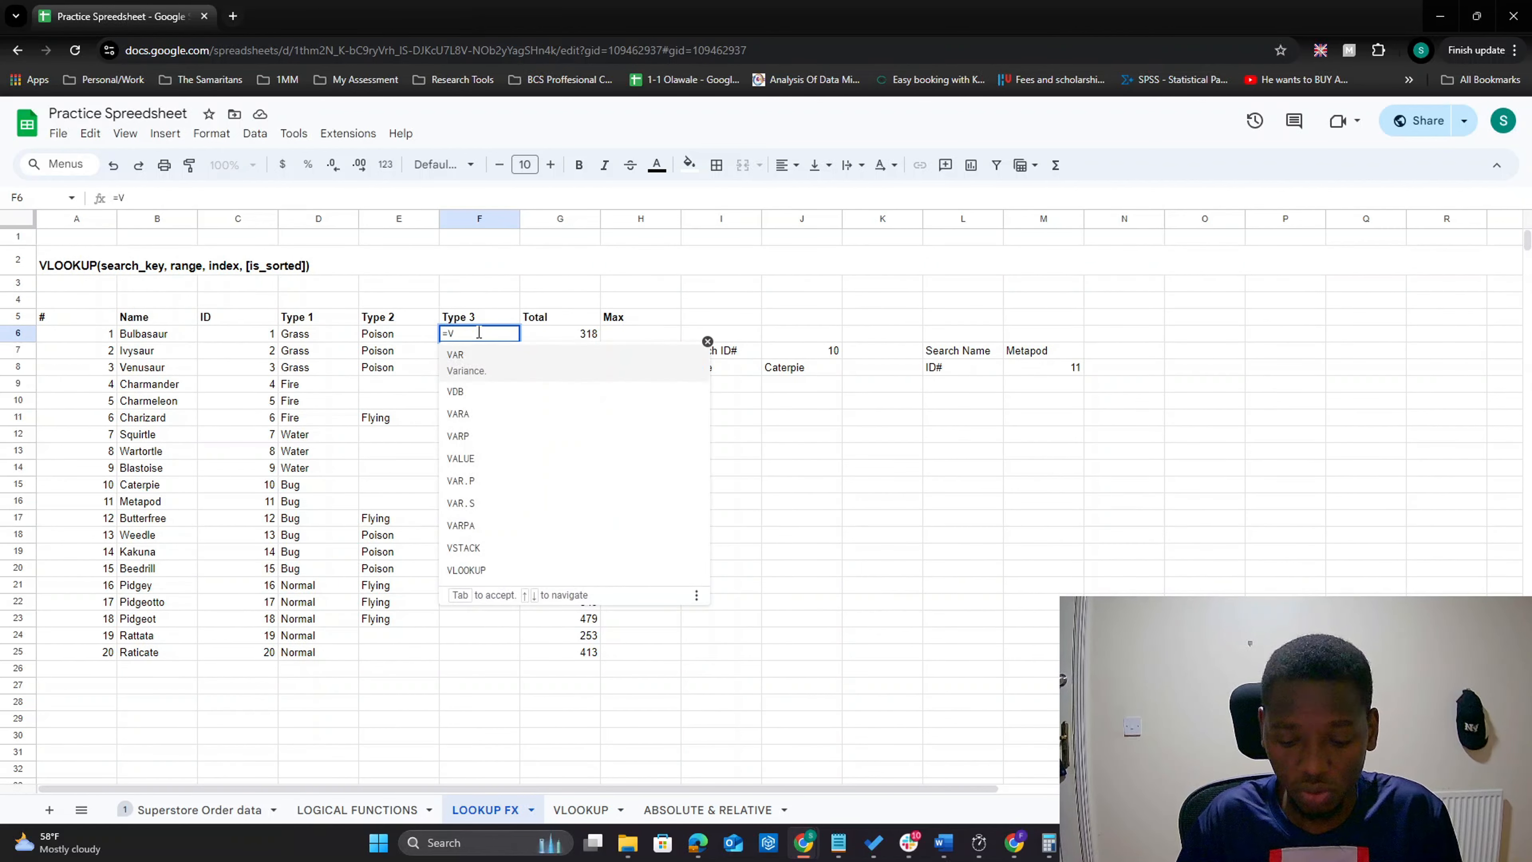
pyautogui.write('LOOKUP(')
pyautogui.press('Tab')
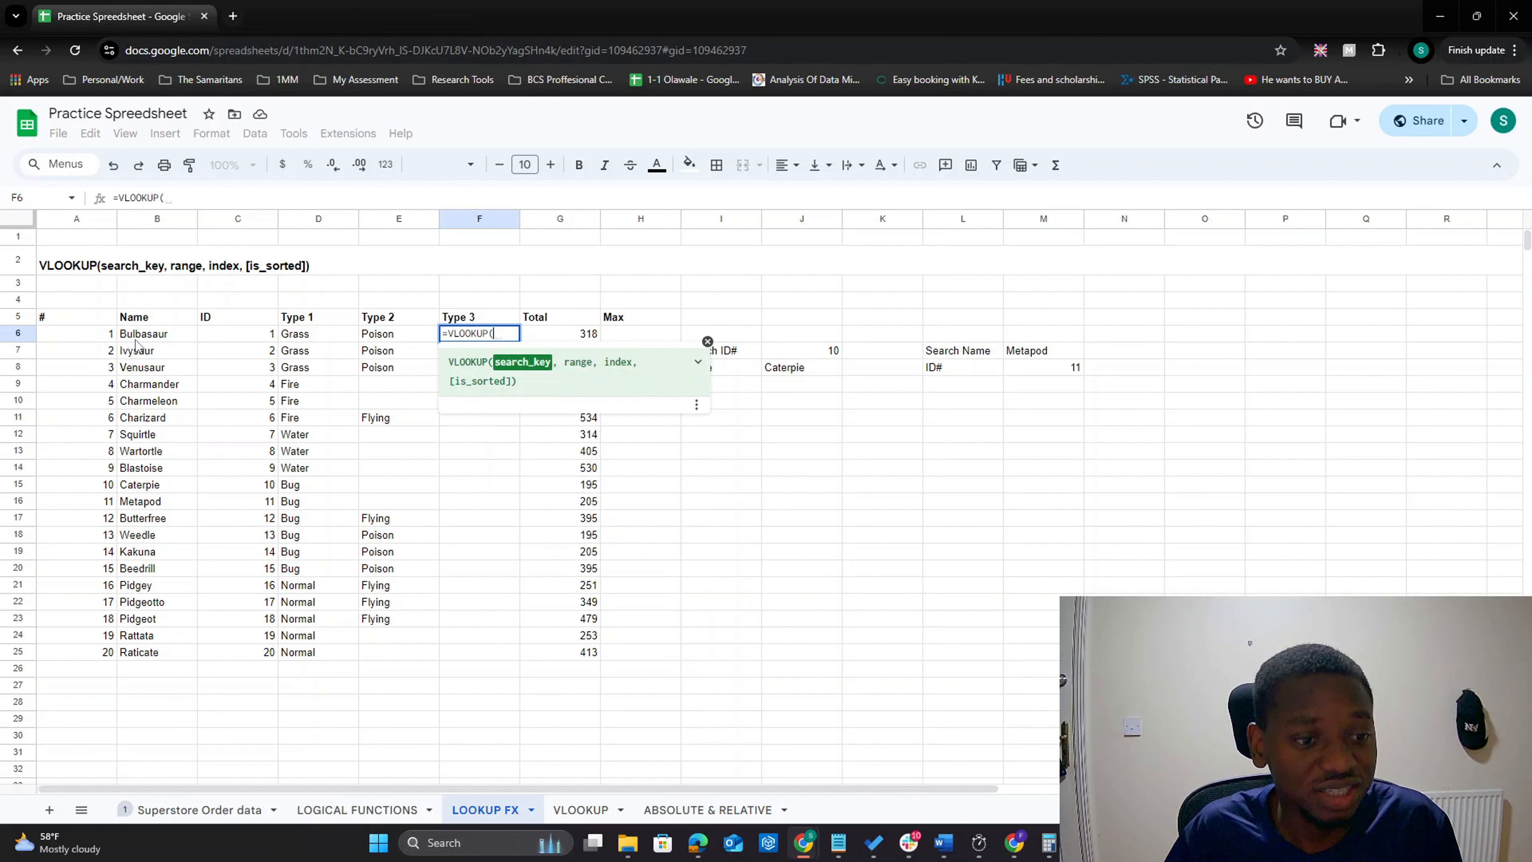
pyautogui.click(147, 339)
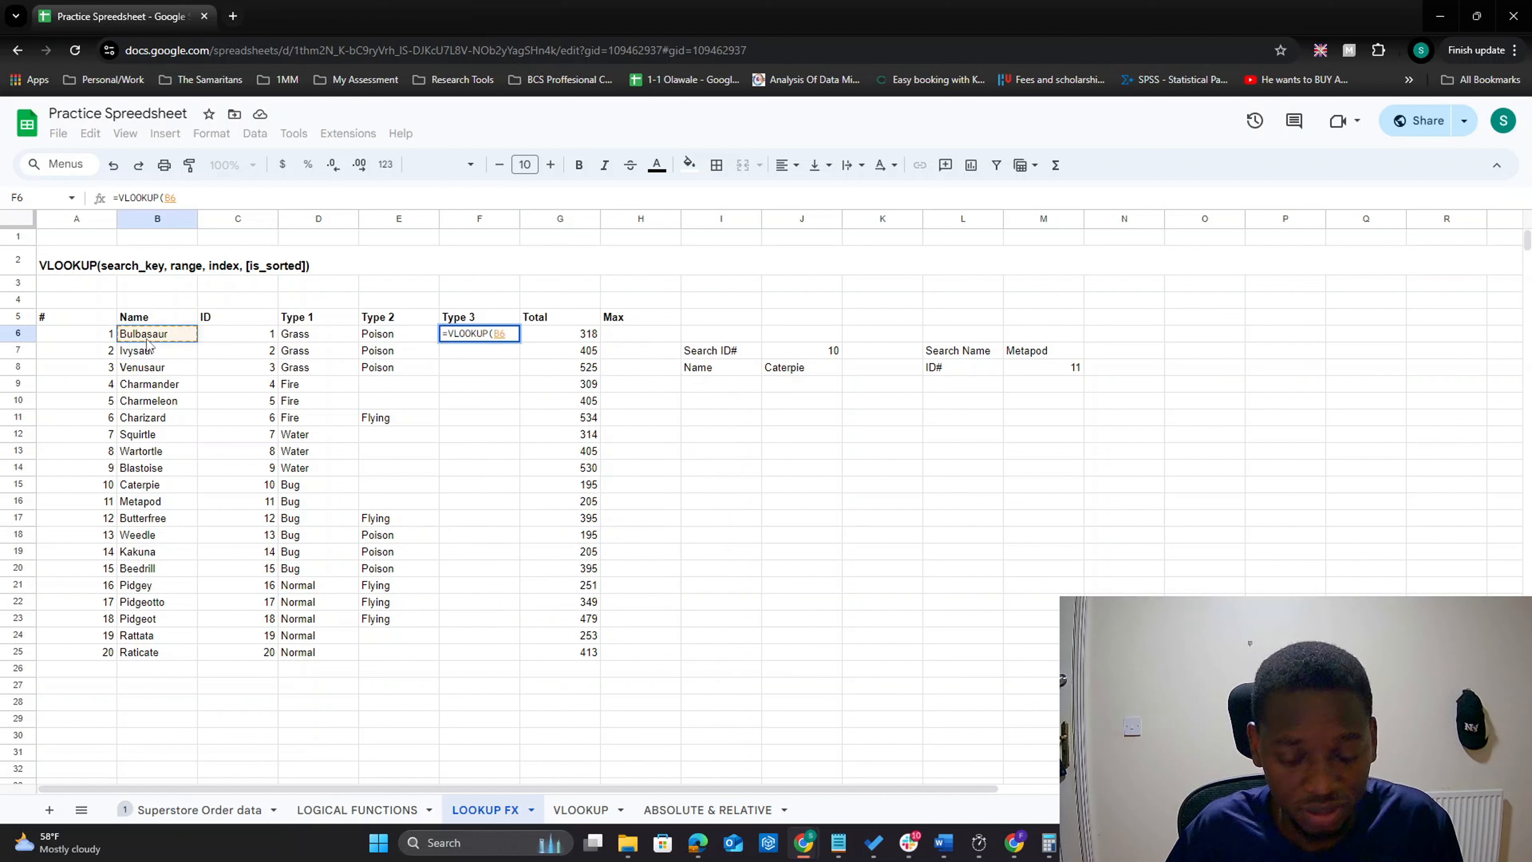
pyautogui.write(',')
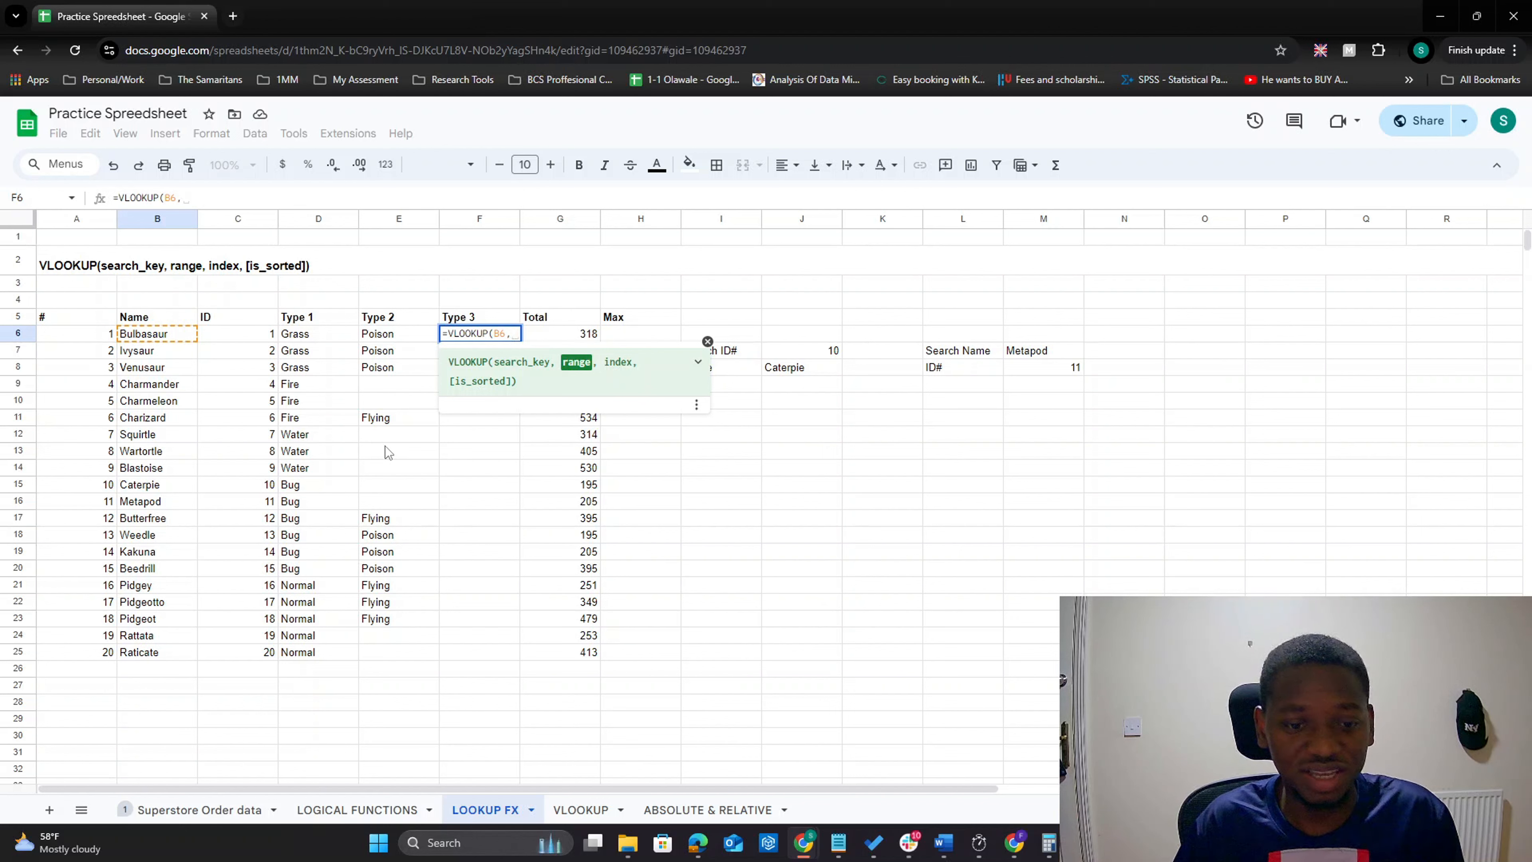
# Step: Complete the F6 VLOOKUP with range A3:B7 from the VLOOKUP sheet, index 2 and FALSE for an exact match
pyautogui.click(581, 810)
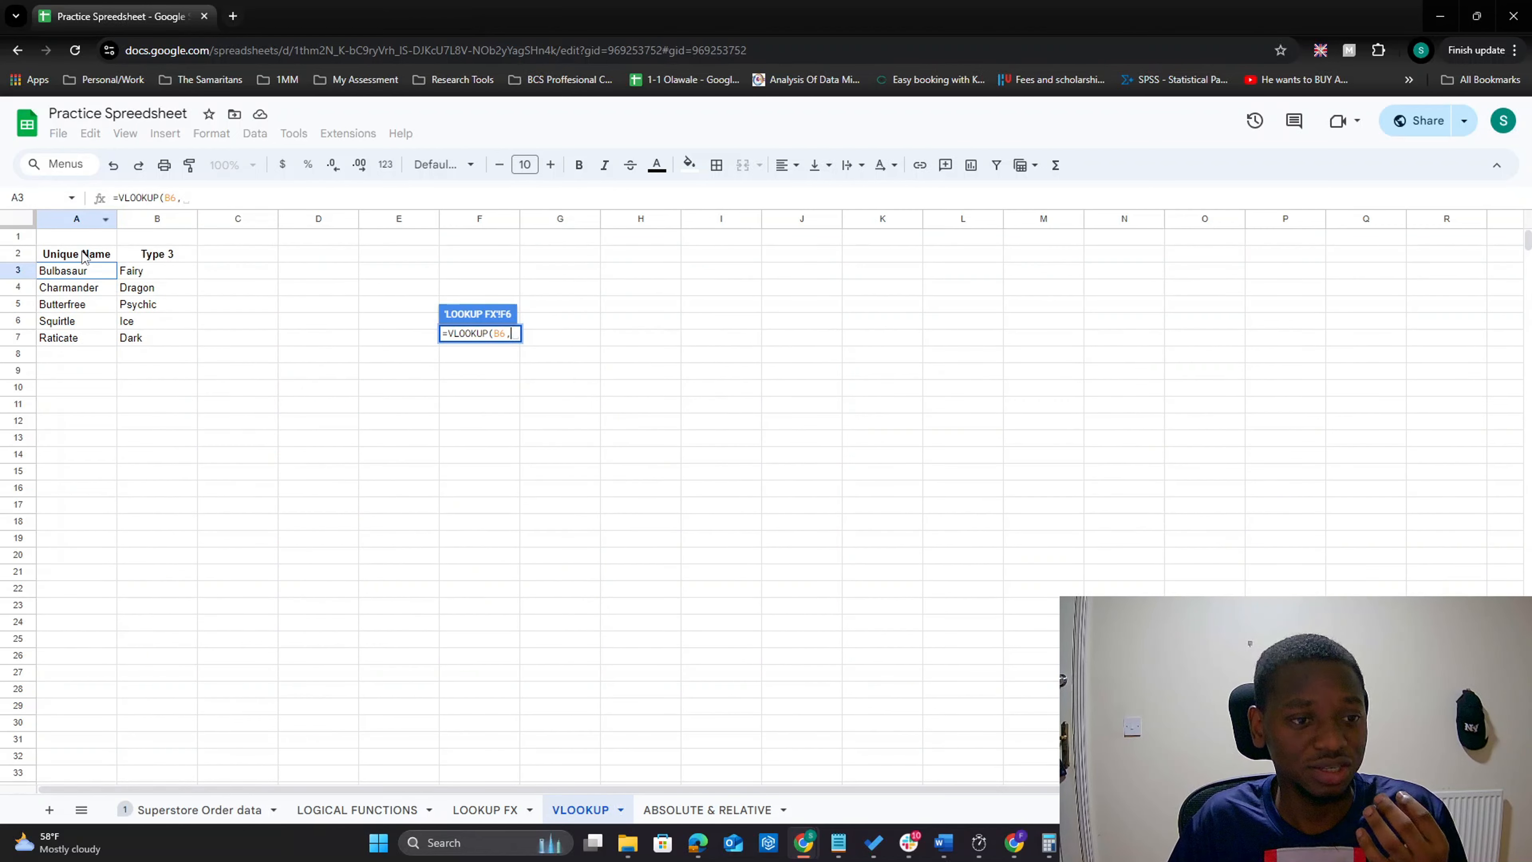
pyautogui.moveTo(72, 271); pyautogui.dragTo(146, 338)
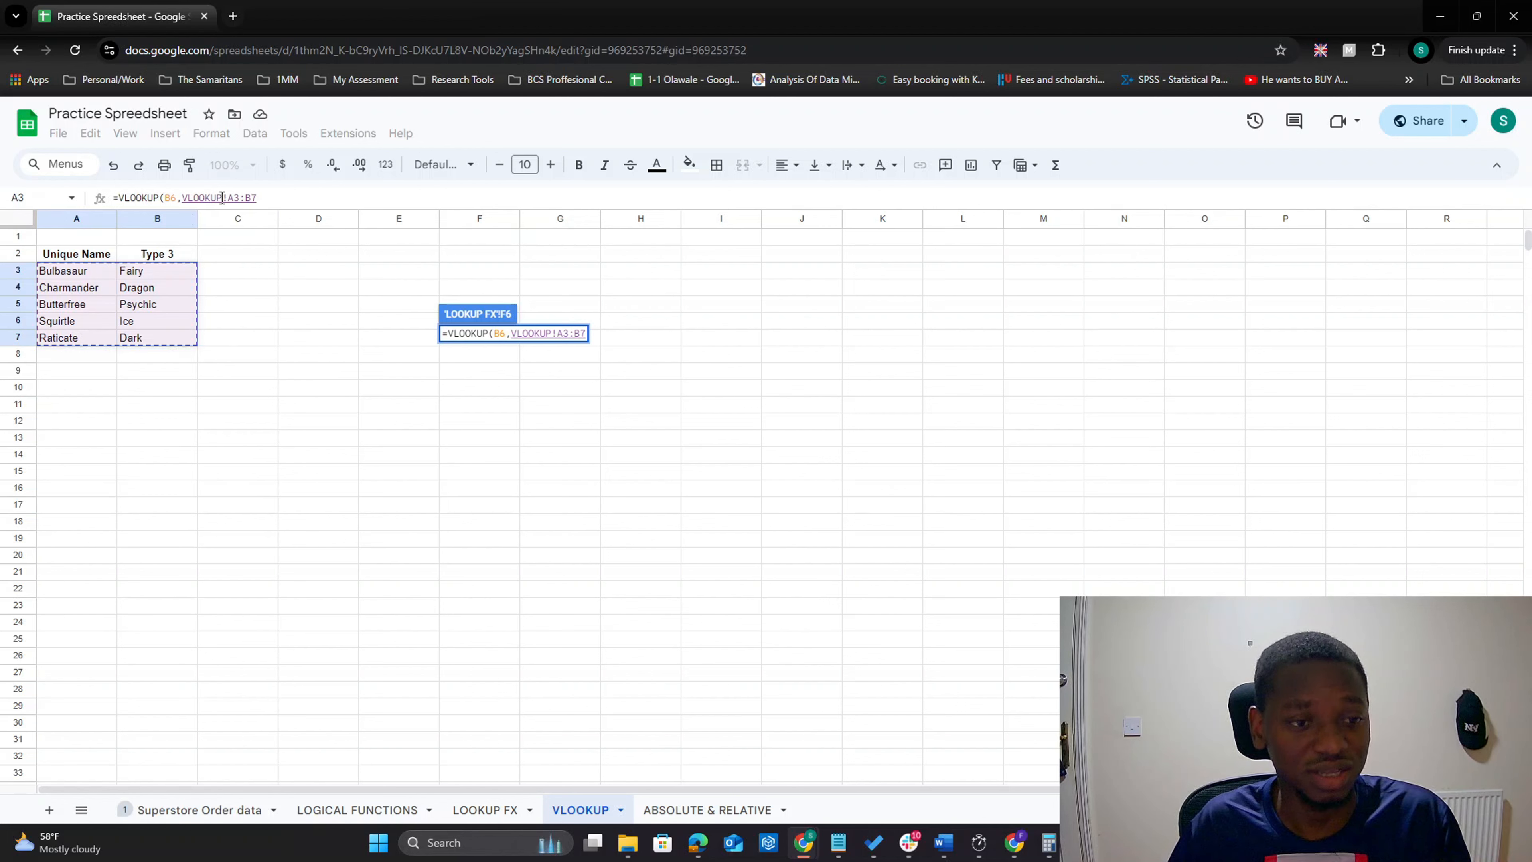
pyautogui.click(281, 200)
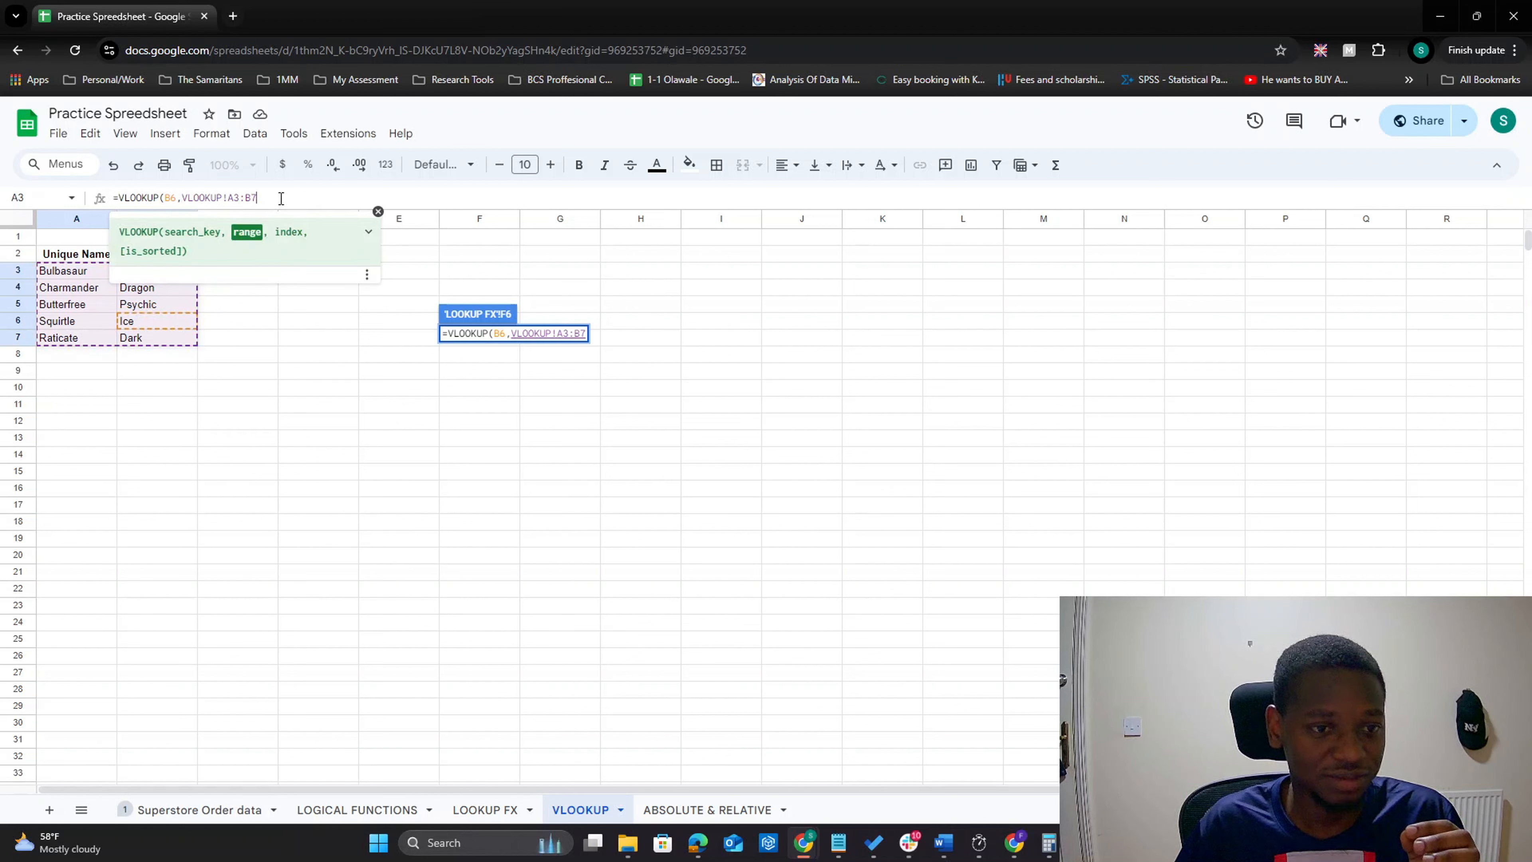
pyautogui.write(',')
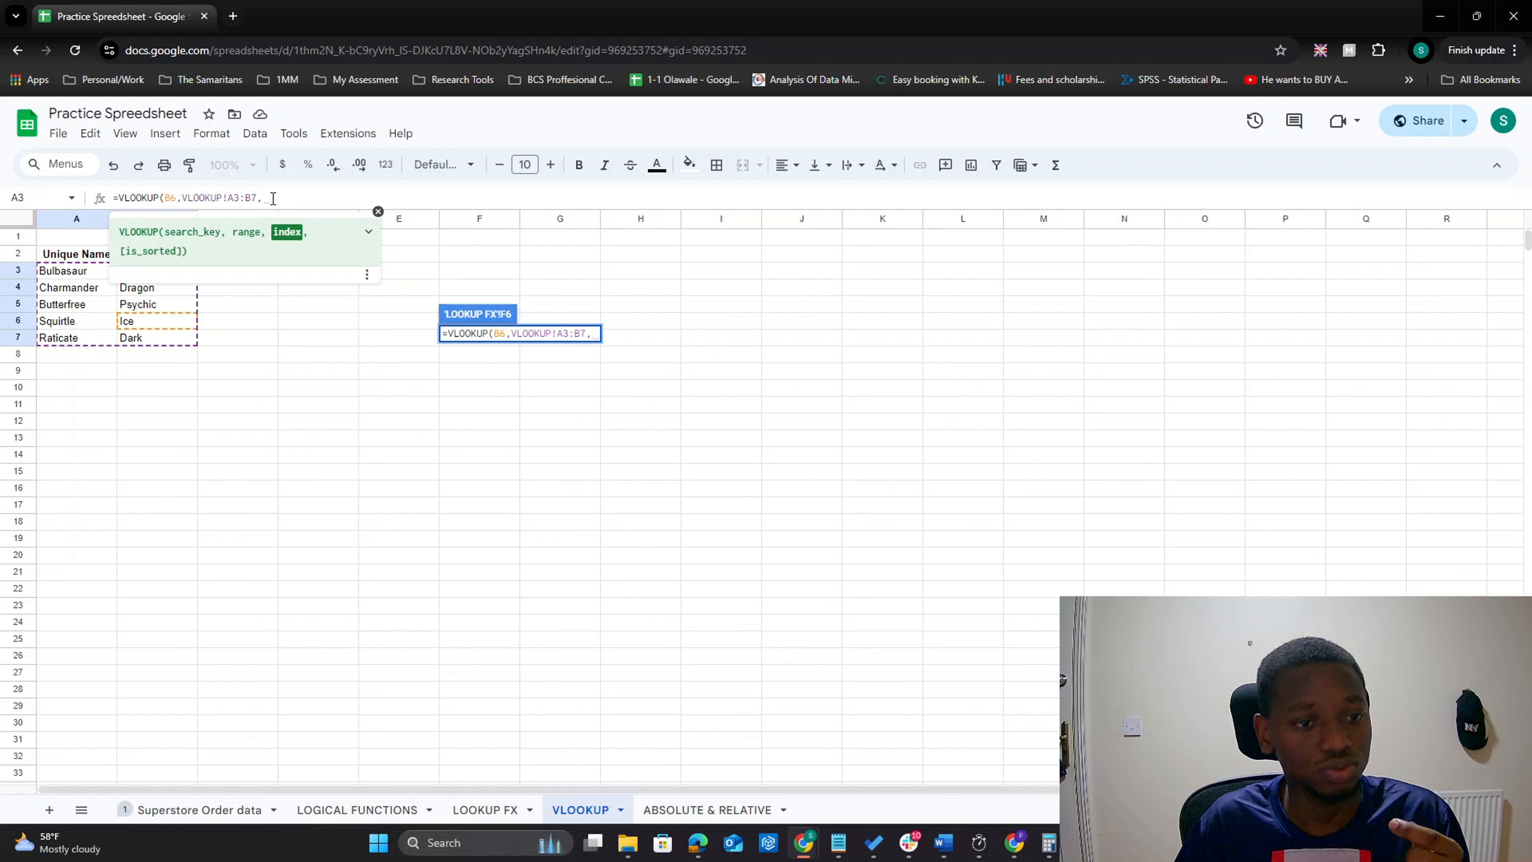
pyautogui.write('2')
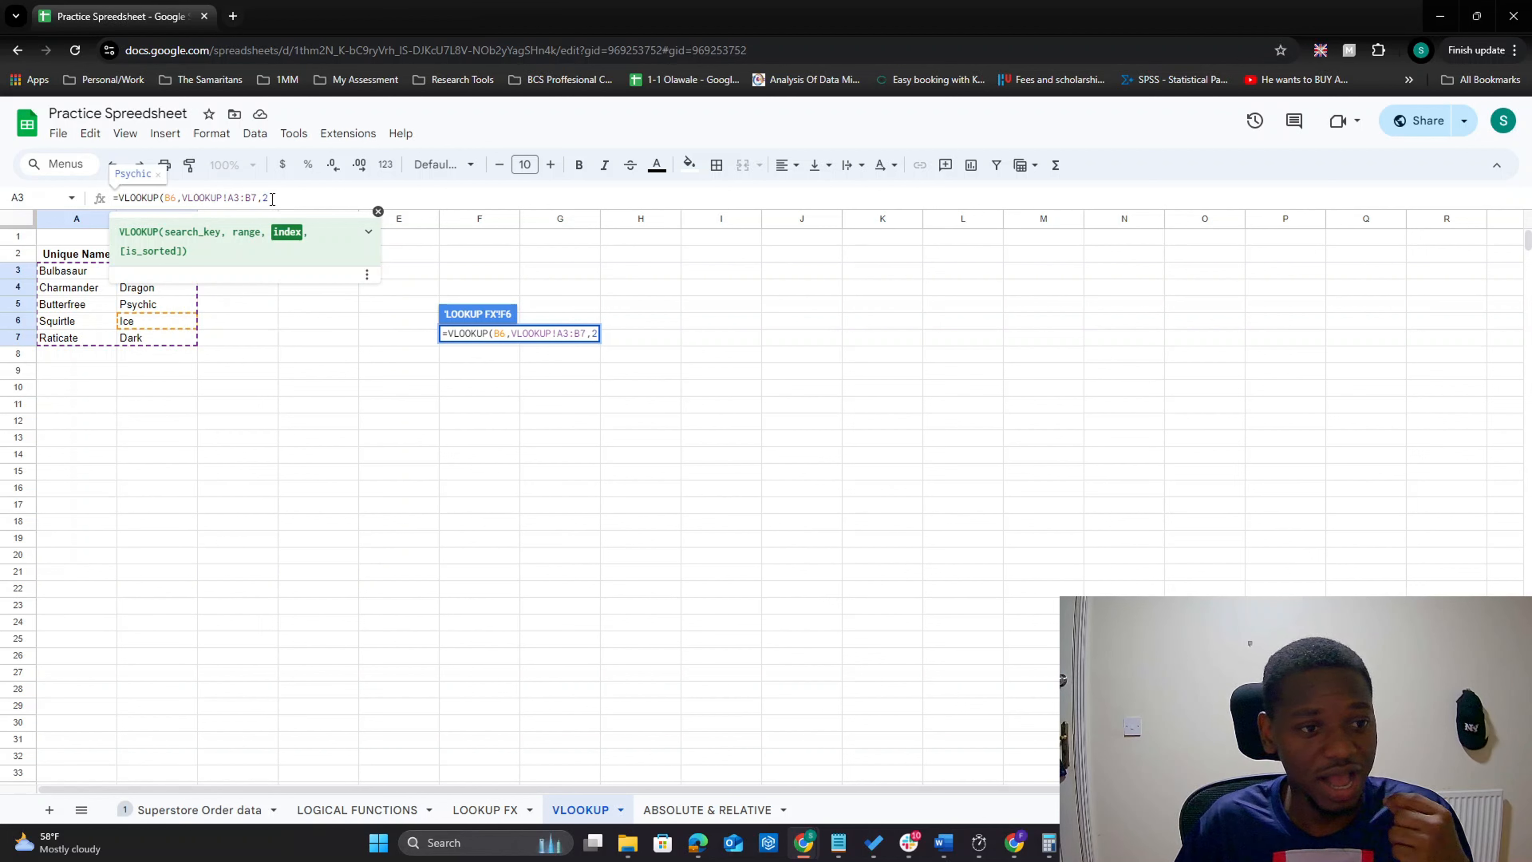
pyautogui.write(',')
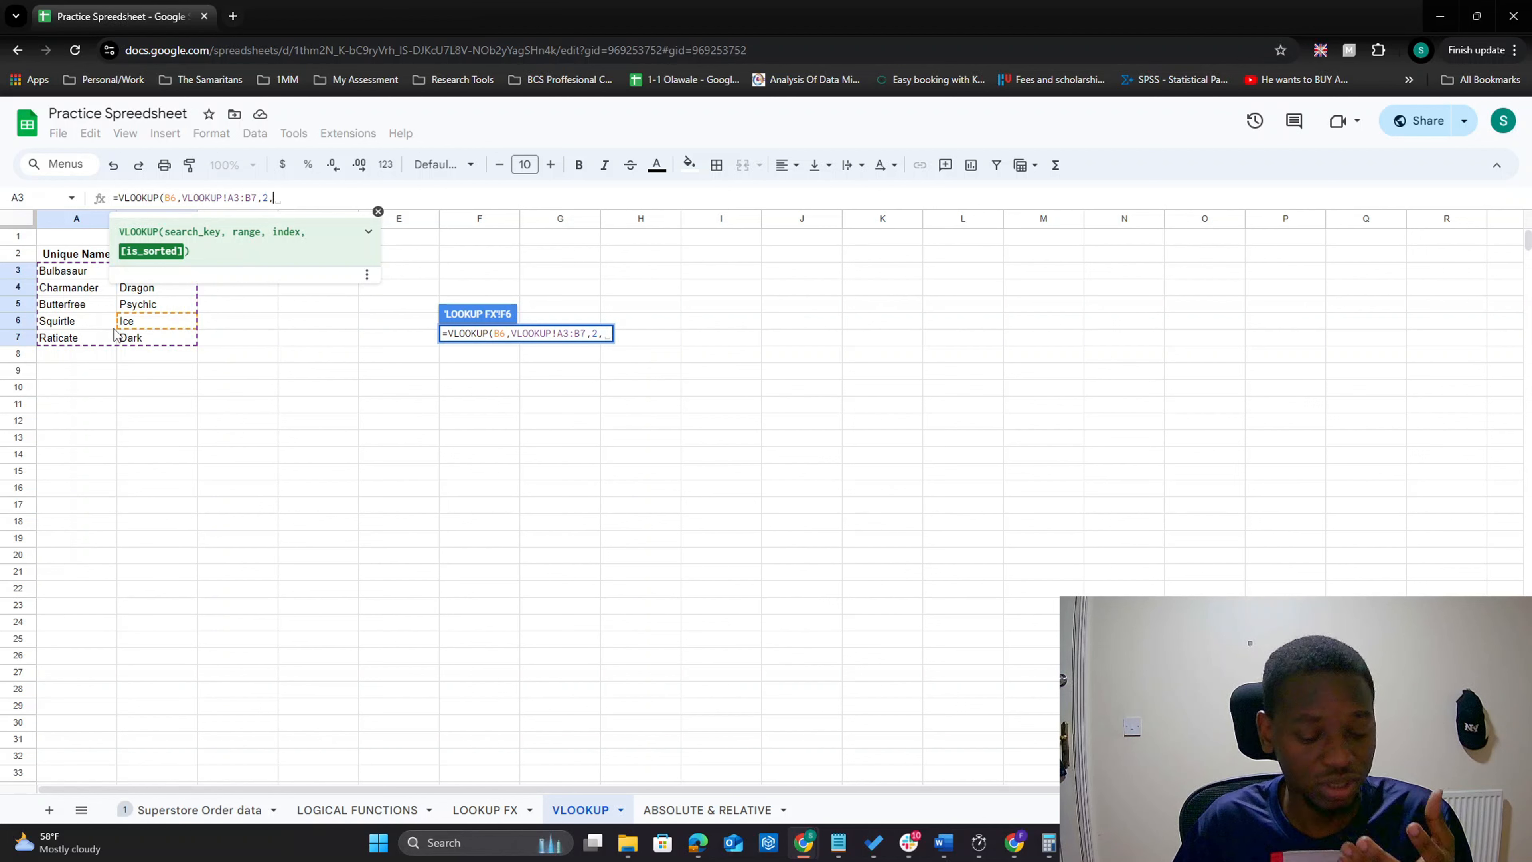
pyautogui.write('FAL')
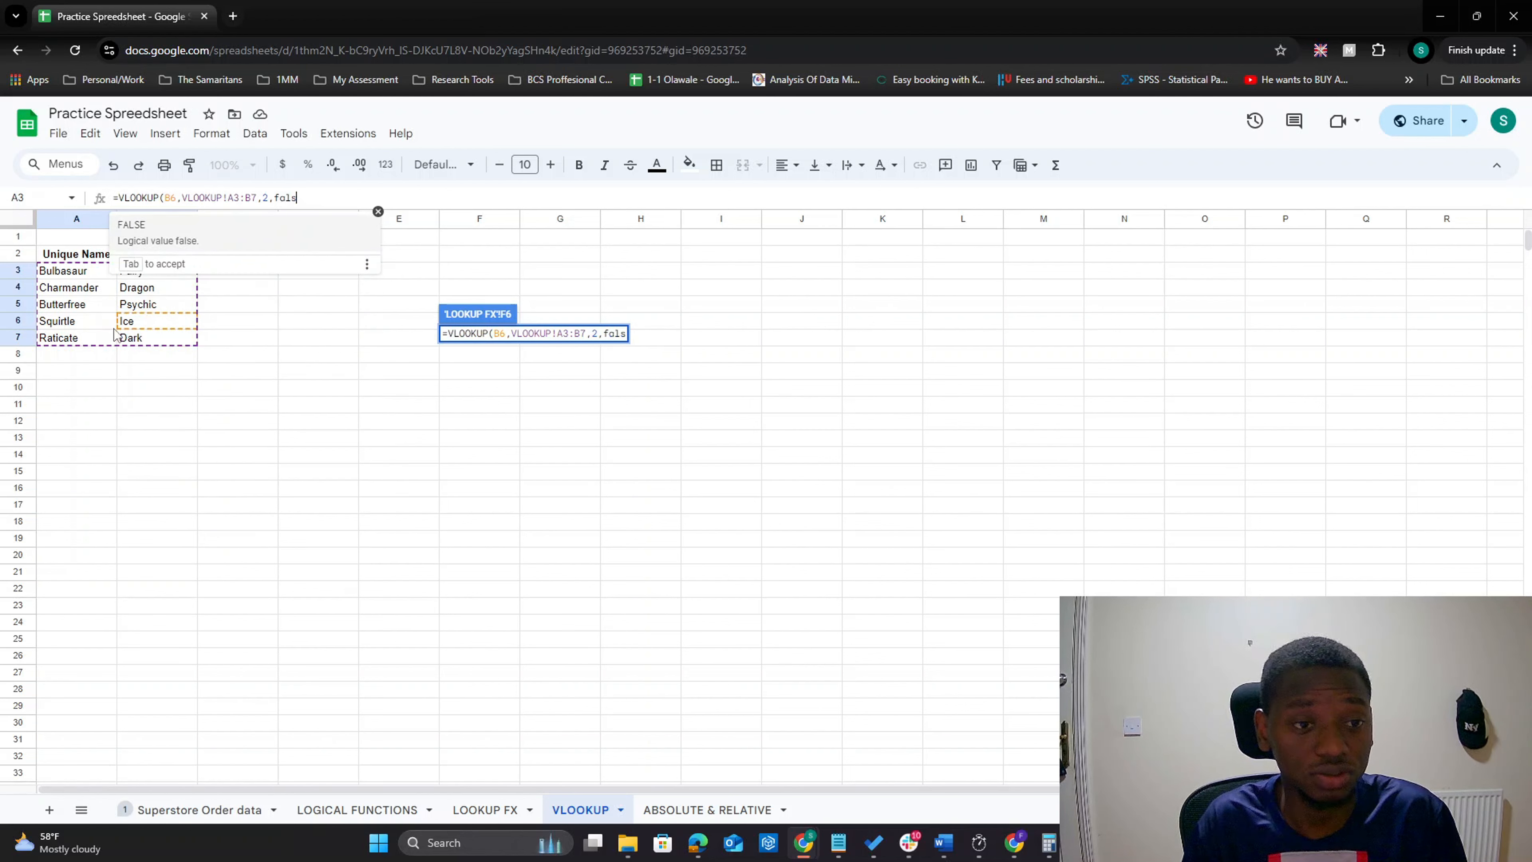
pyautogui.press('BackSpace')
pyautogui.press('BackSpace')
pyautogui.press('BackSpace')
pyautogui.write('FALSE)')
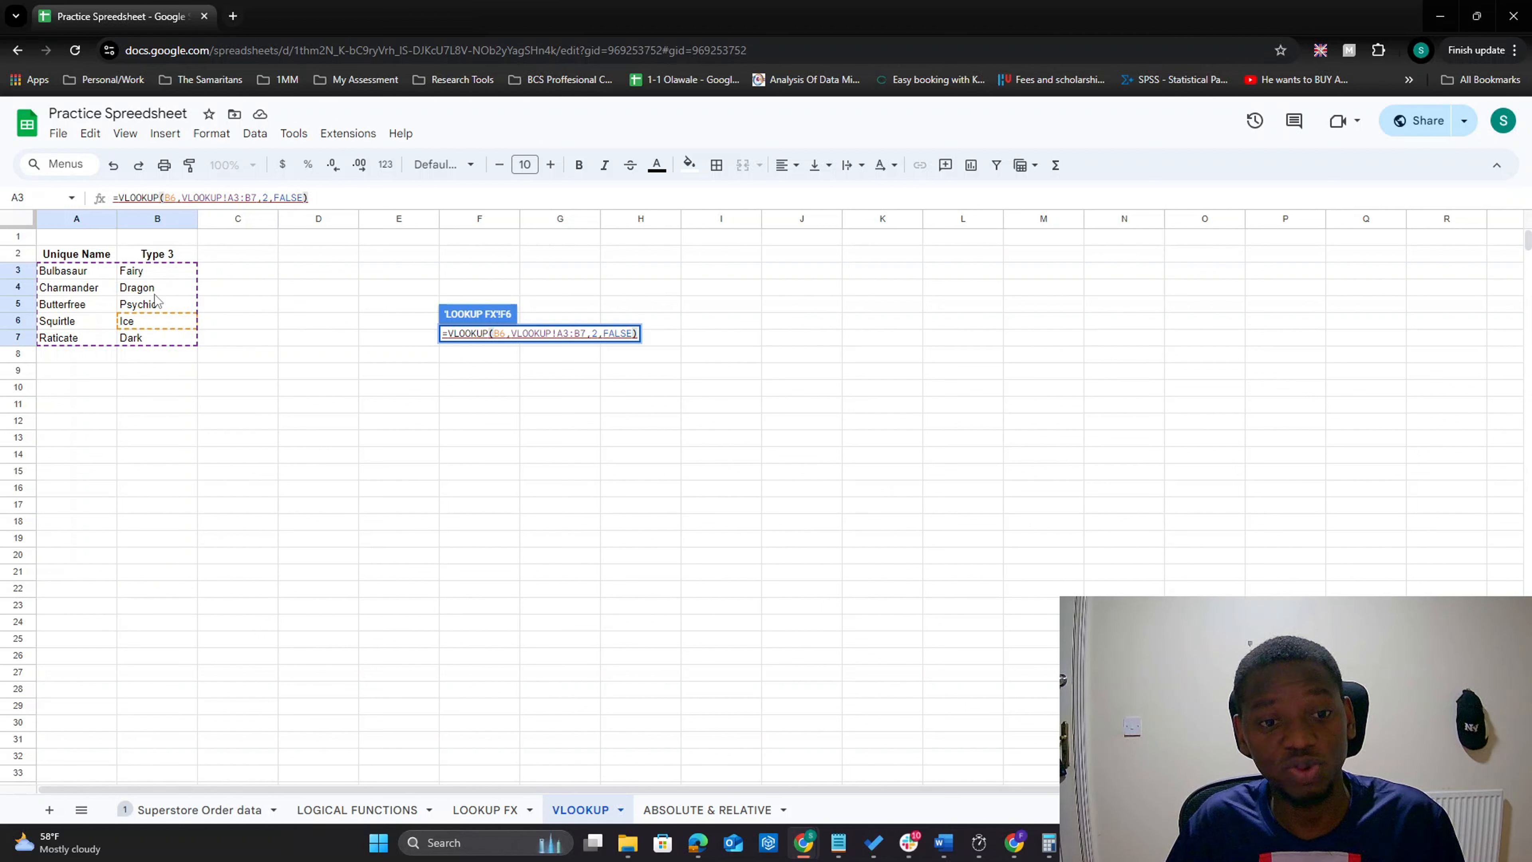
# Step: Make the lookup range absolute as VLOOKUP!$A$3:$B$7 and commit the formula in F6
pyautogui.click(236, 197)
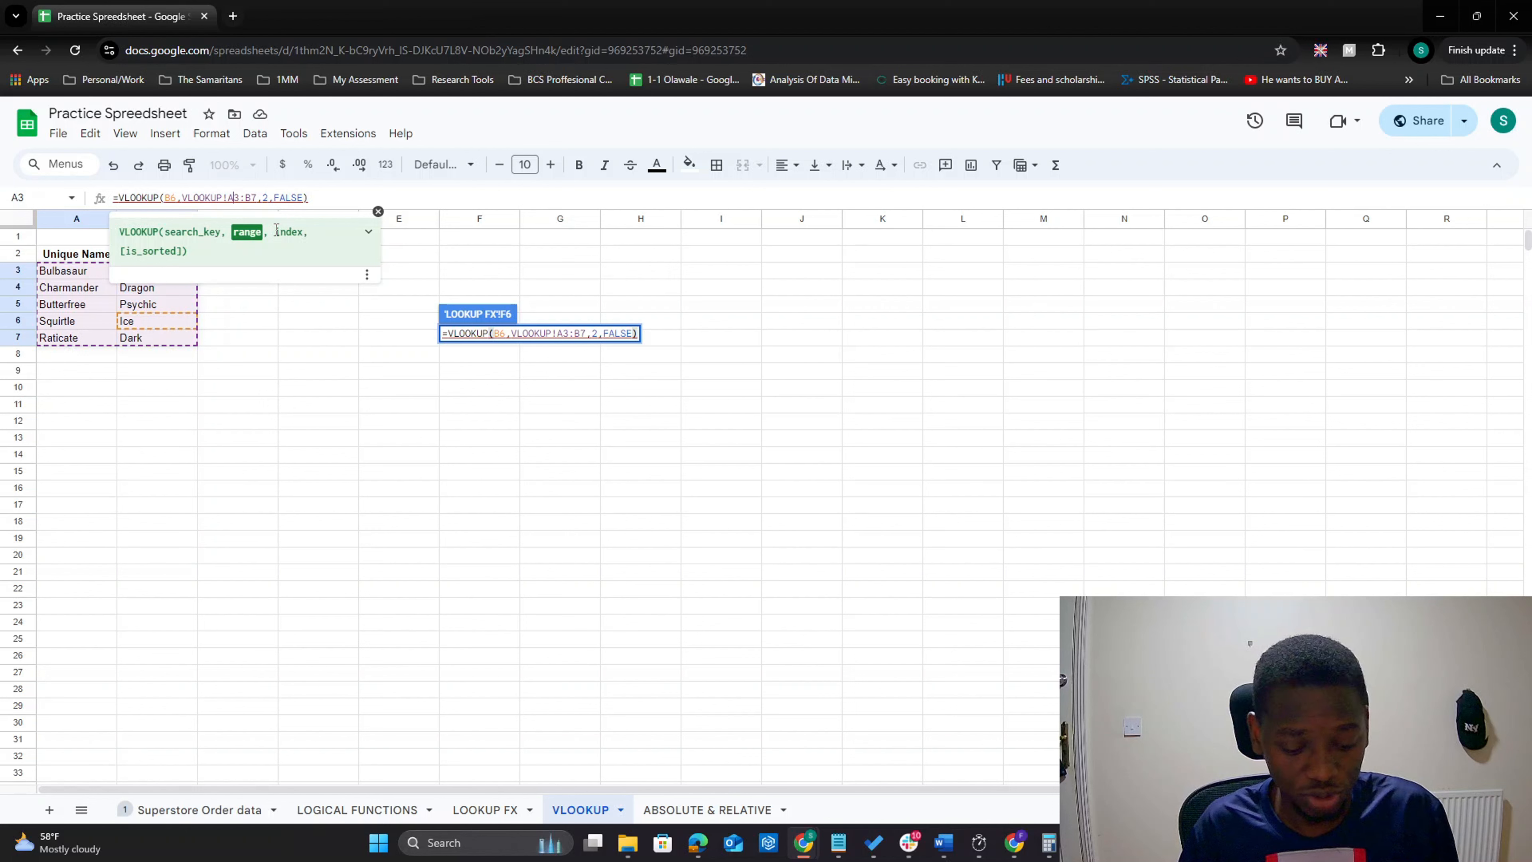
pyautogui.press('F4')
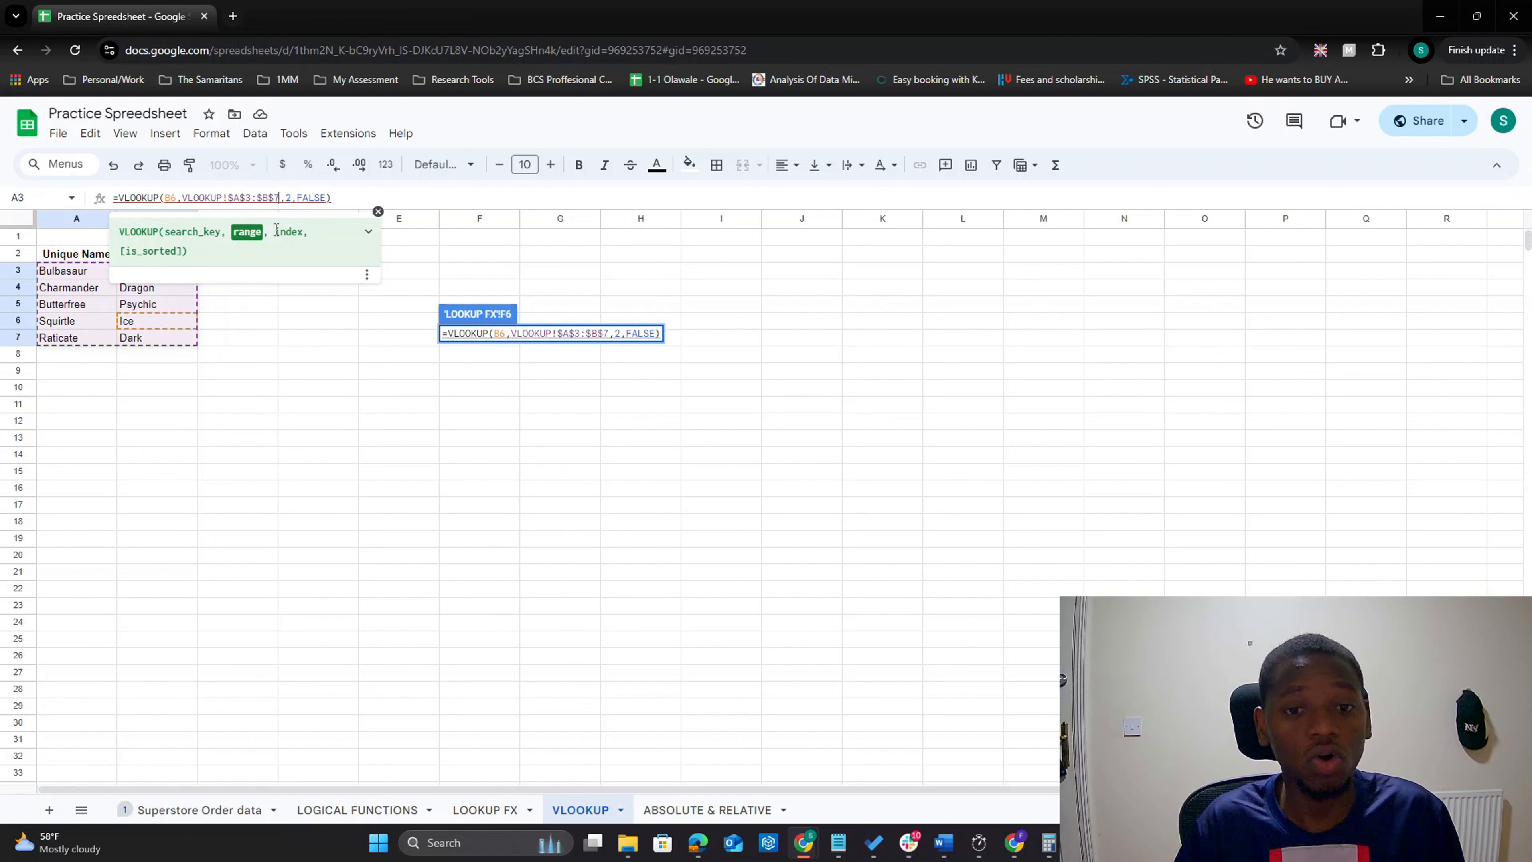
pyautogui.click(358, 198)
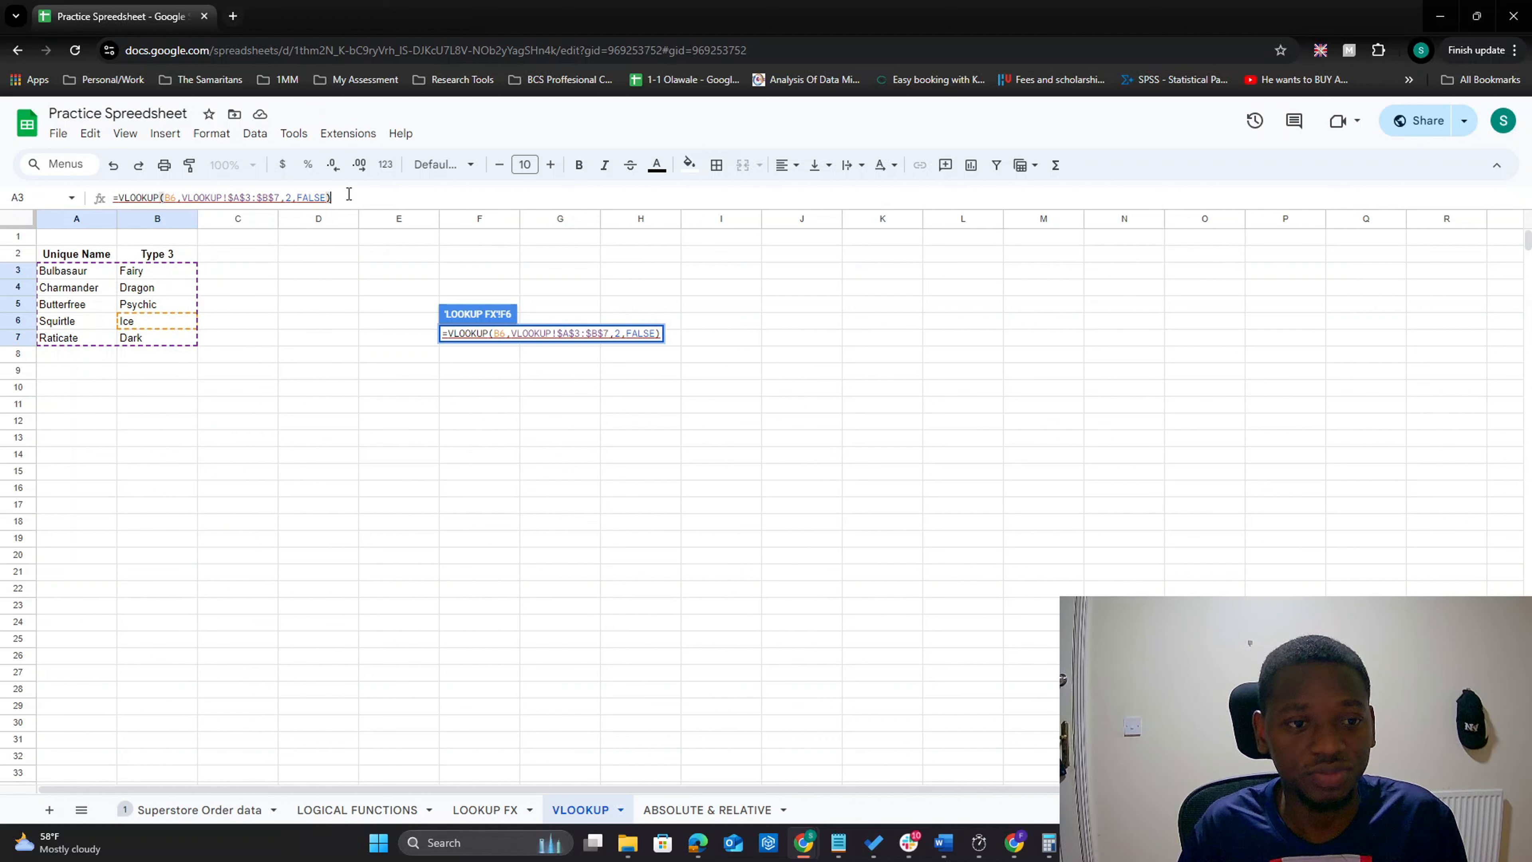
pyautogui.press('Return')
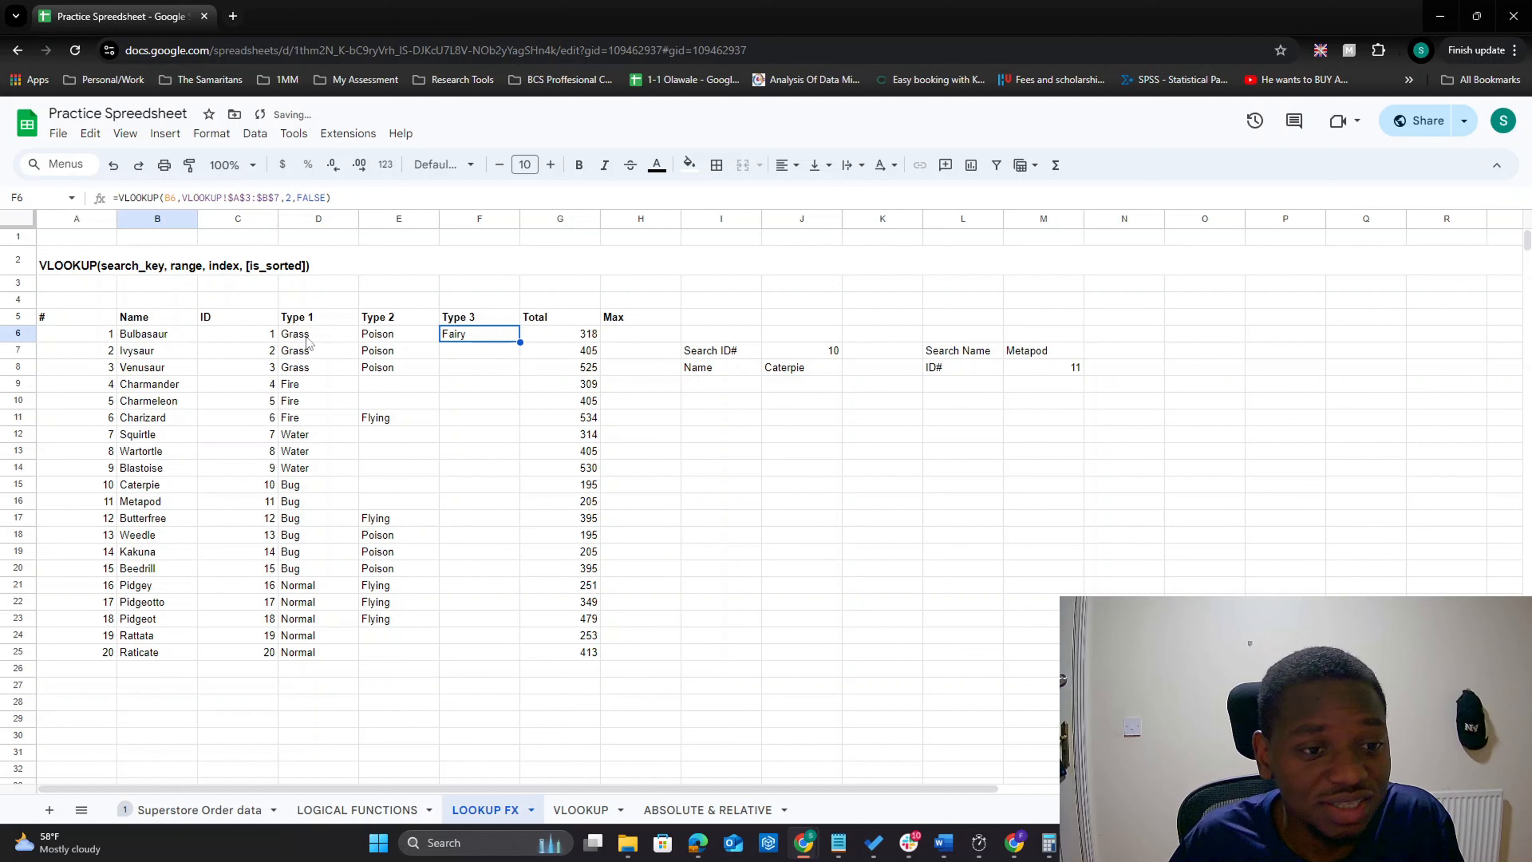
# Step: Compare Bulbasaur's Type 3 result in F6 with its entry in the VLOOKUP sheet's table
pyautogui.click(156, 341)
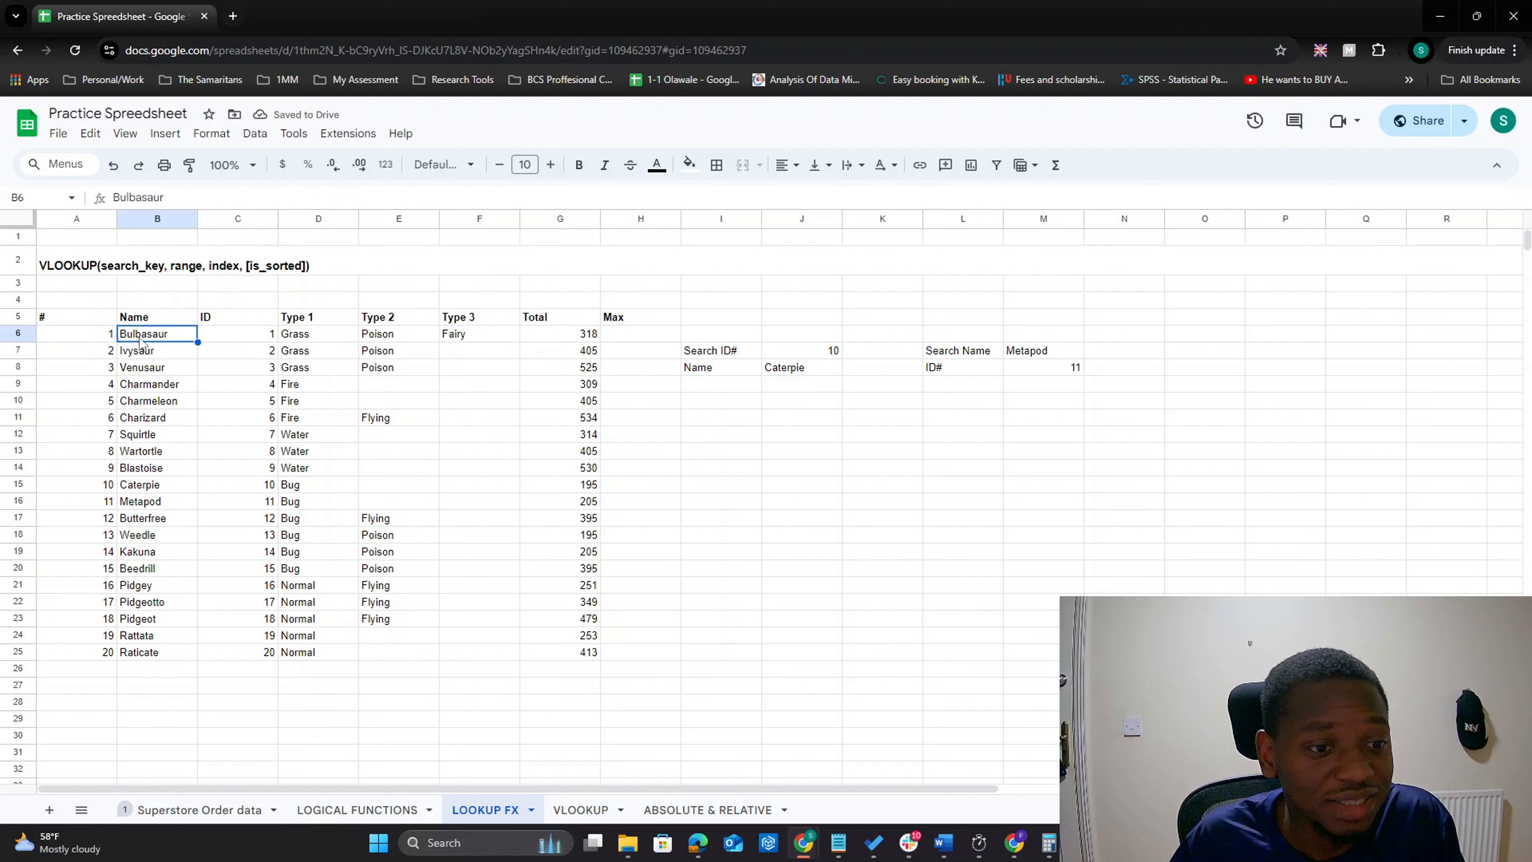
pyautogui.click(470, 335)
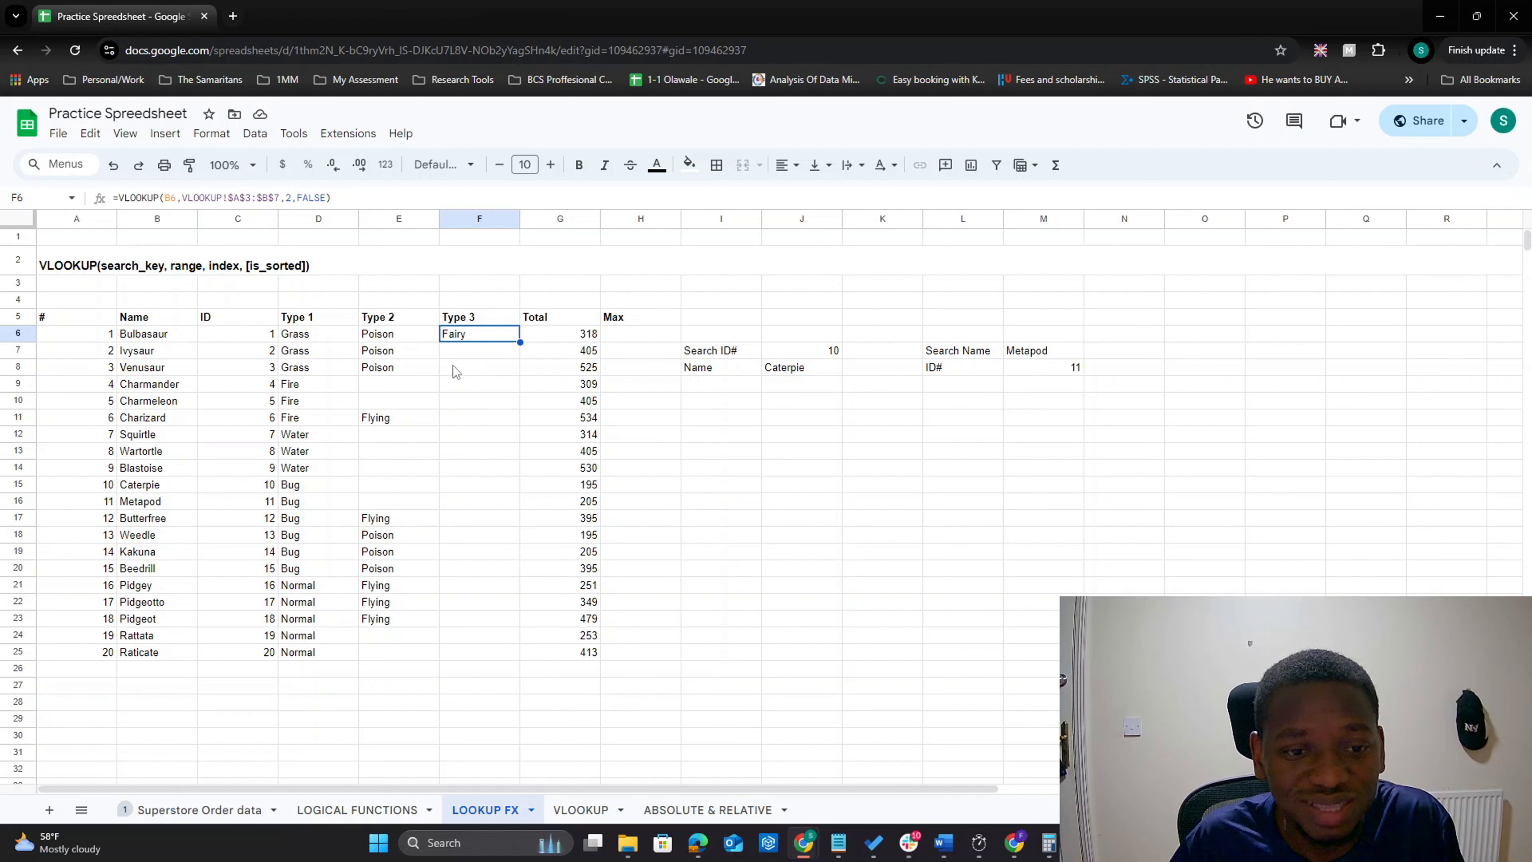
pyautogui.click(581, 809)
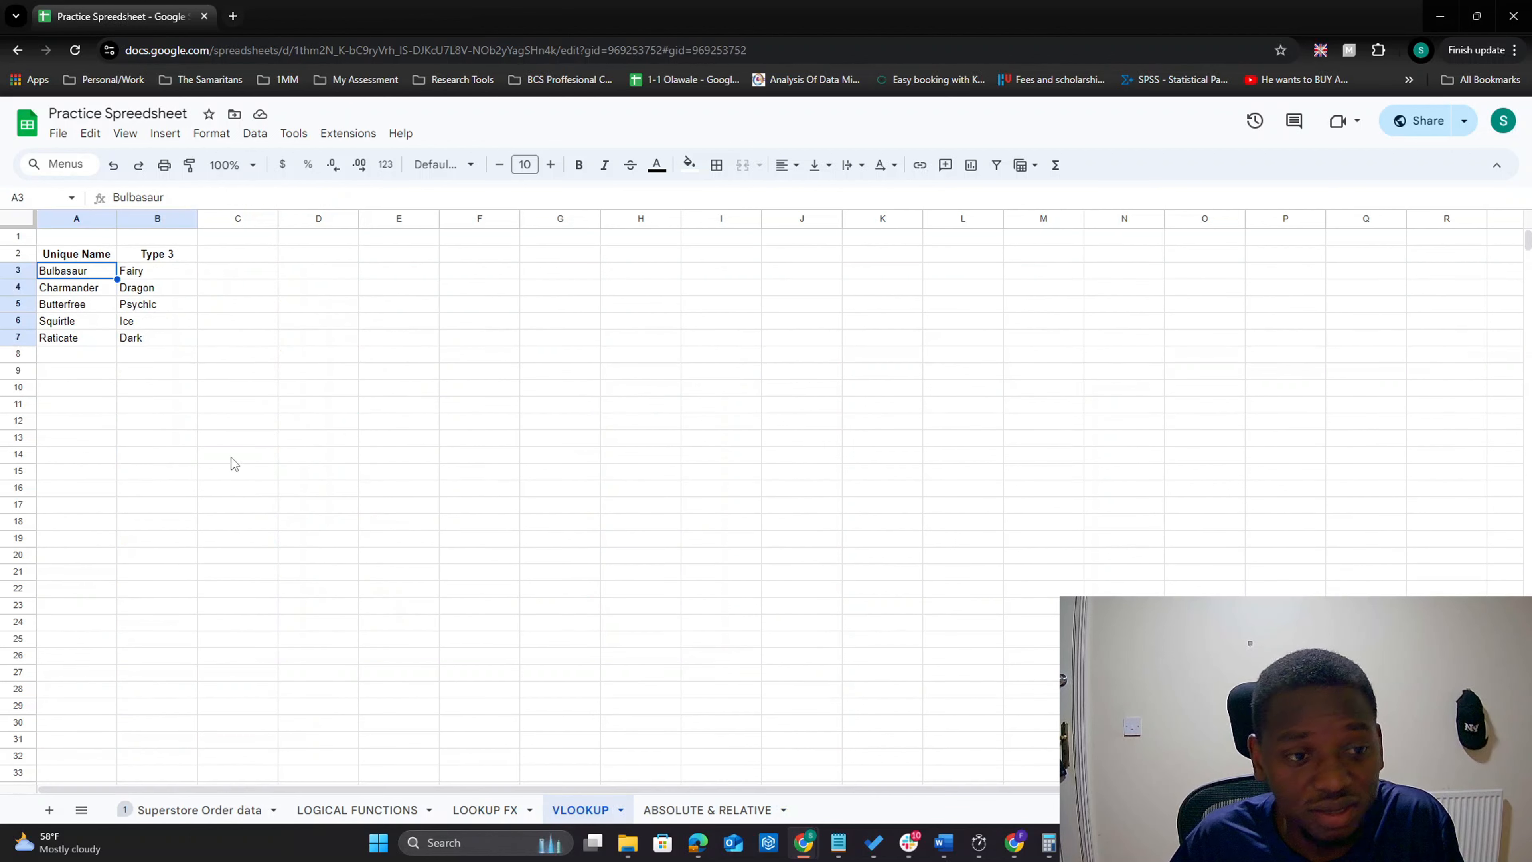
pyautogui.click(135, 276)
pyautogui.click(105, 272)
pyautogui.click(128, 273)
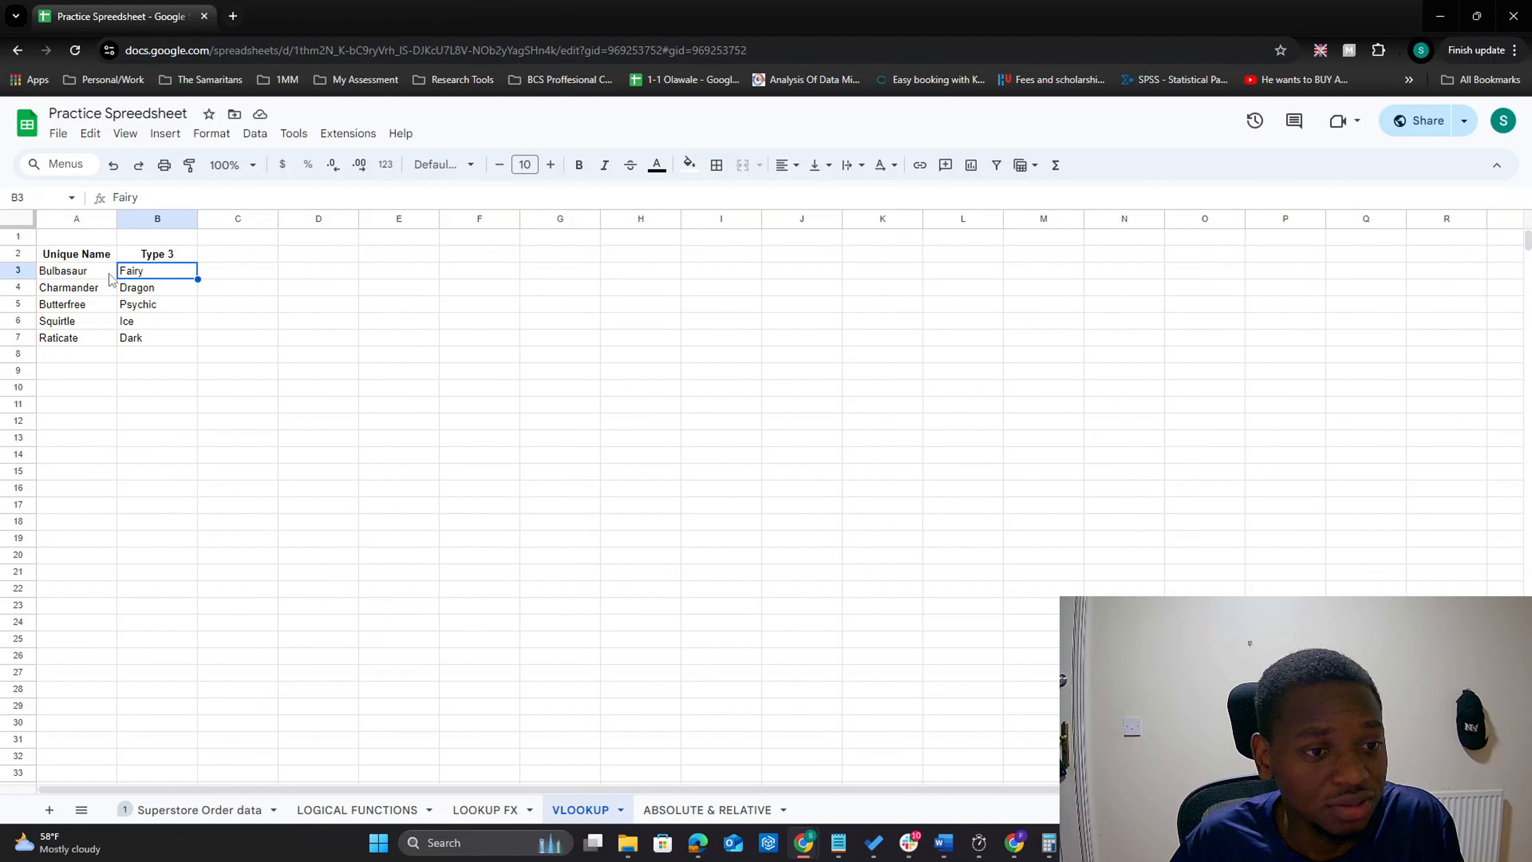
pyautogui.click(94, 274)
pyautogui.click(140, 276)
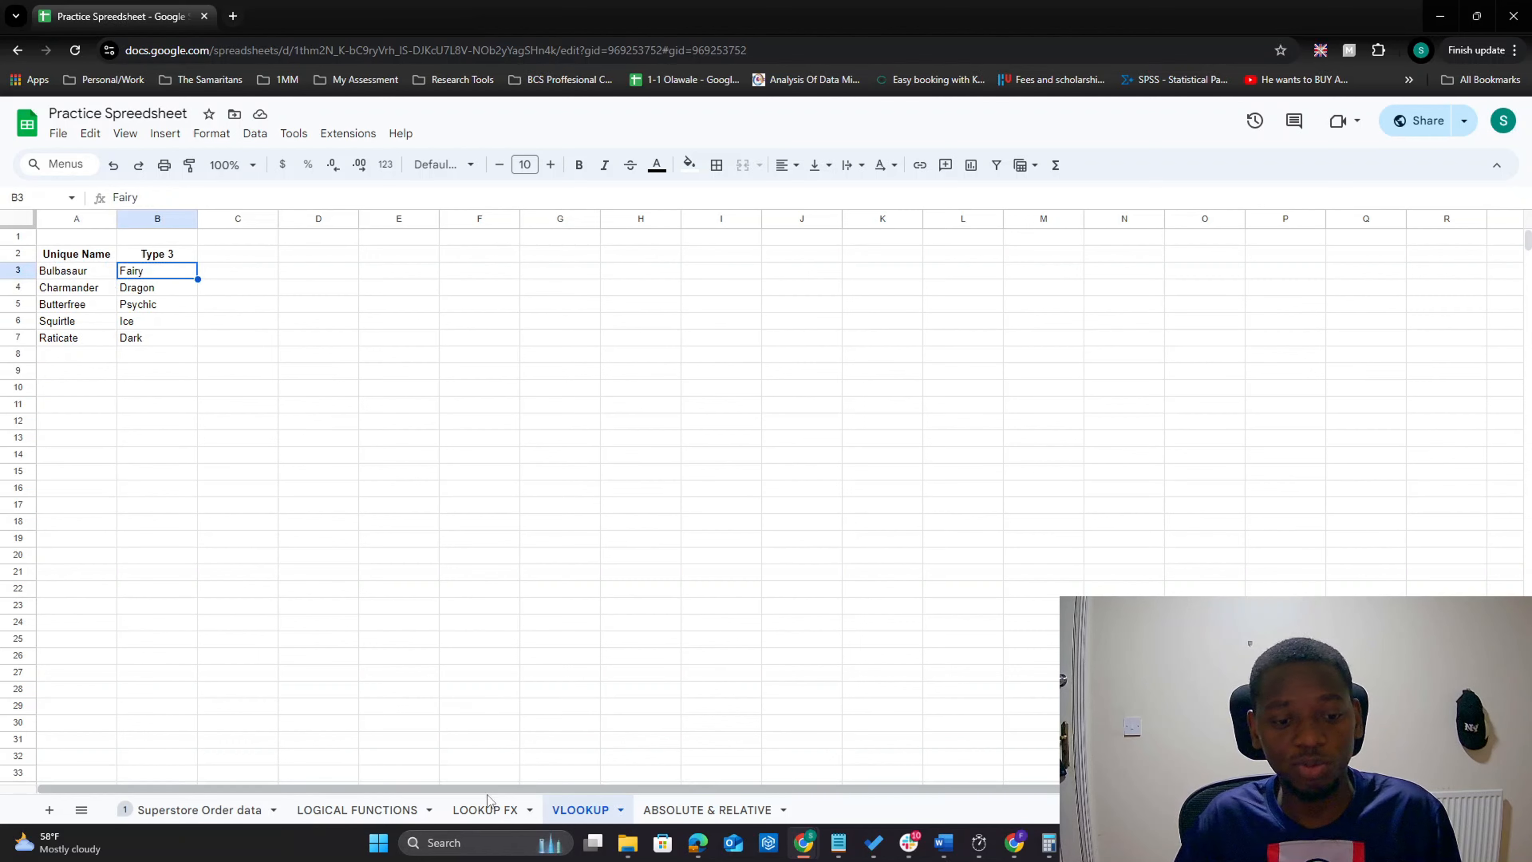
# Step: Fill the VLOOKUP formula from F6 down through F25 on the LOOKUP FX sheet
pyautogui.click(482, 808)
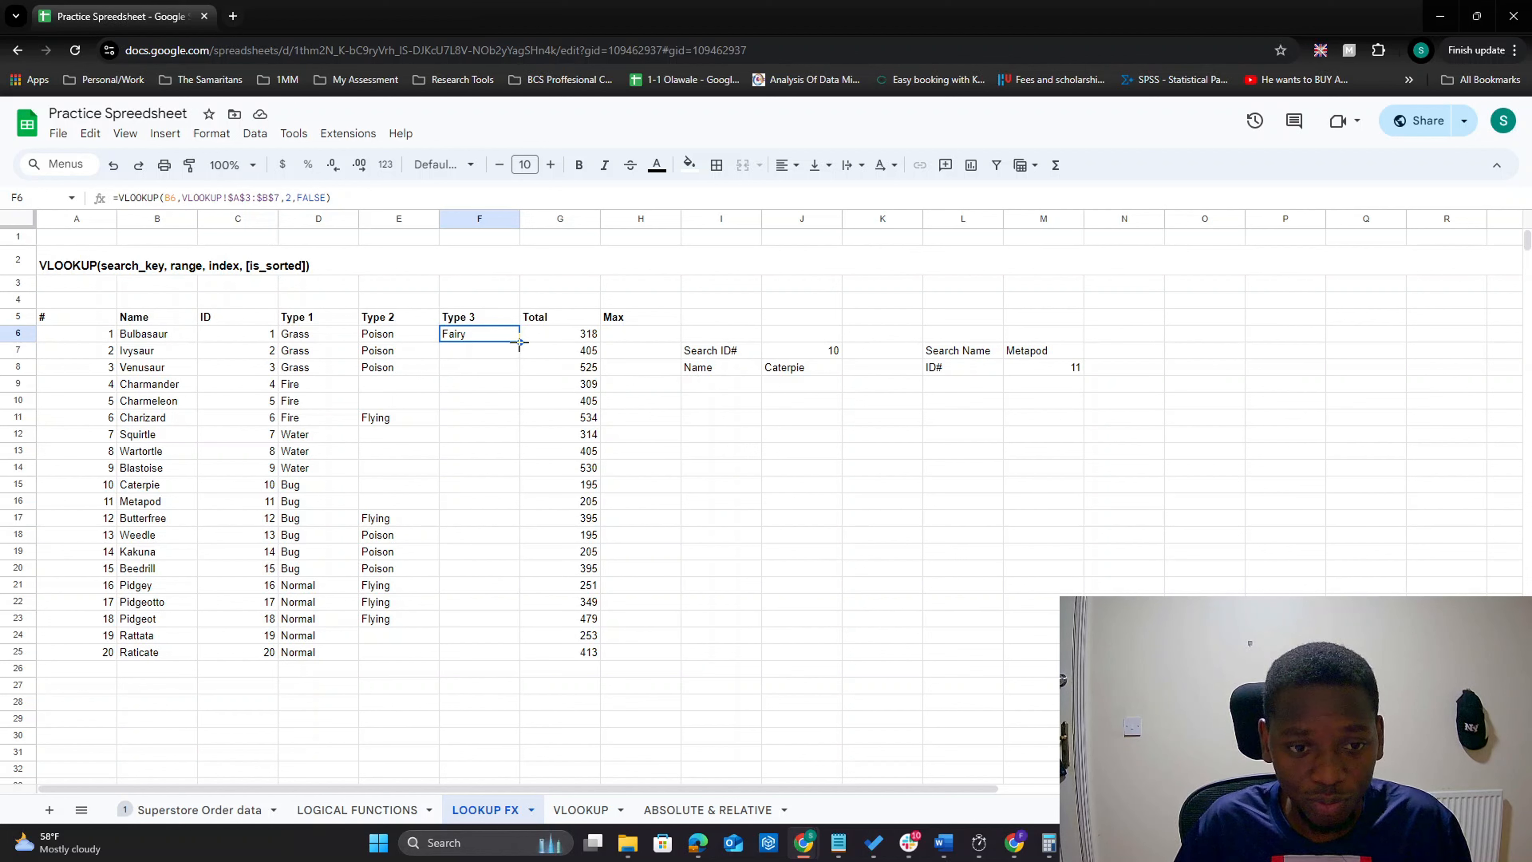
pyautogui.moveTo(519, 343); pyautogui.dragTo(511, 659)
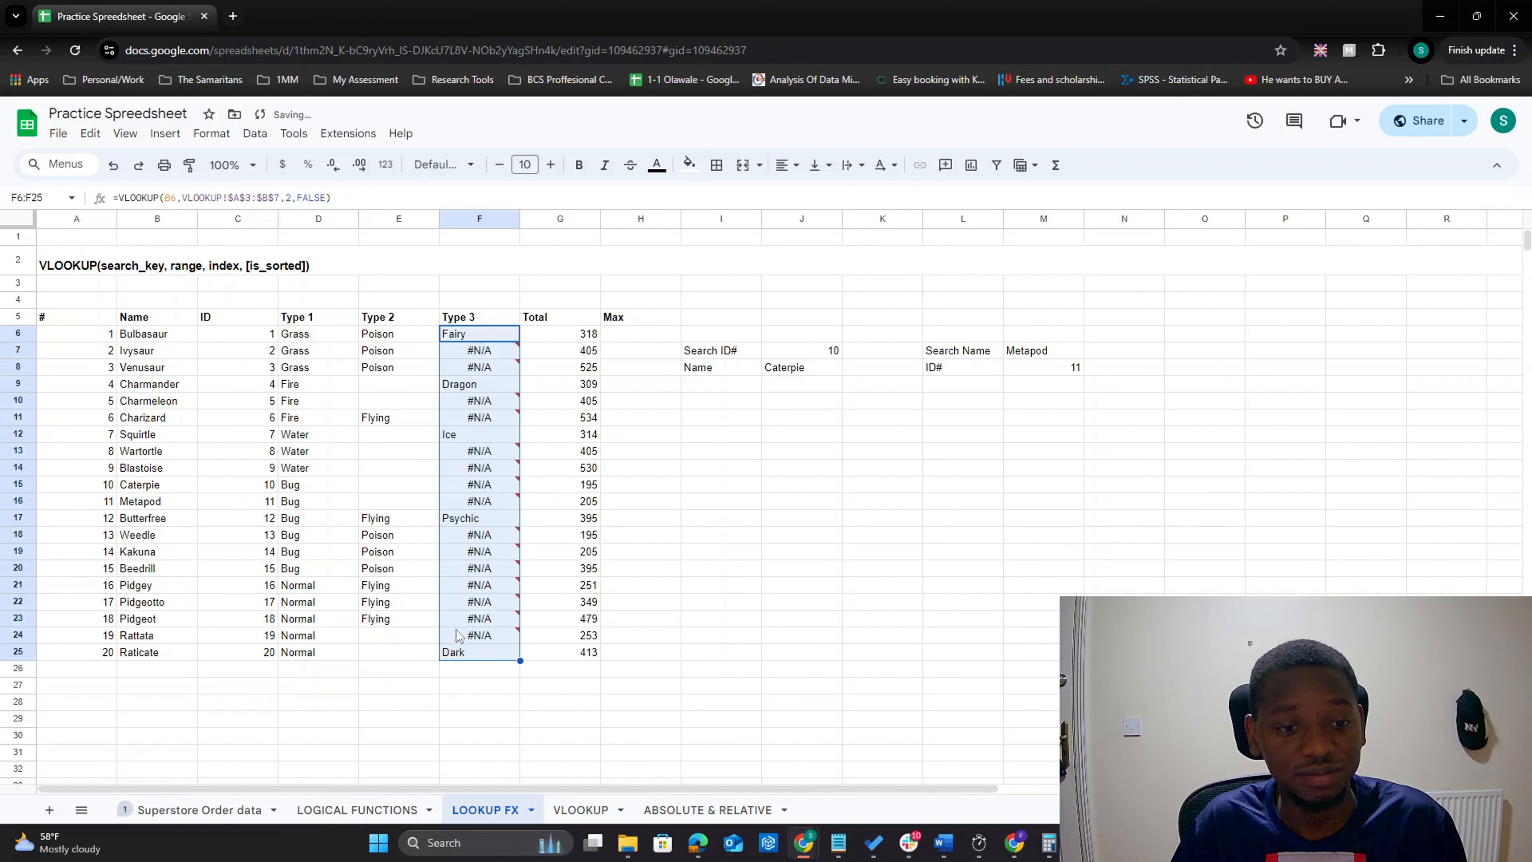
# Step: Check whether Ivysaur from B7 is listed in the VLOOKUP sheet's table A3:B7
pyautogui.click(160, 355)
pyautogui.moveTo(166, 199); pyautogui.dragTo(113, 205)
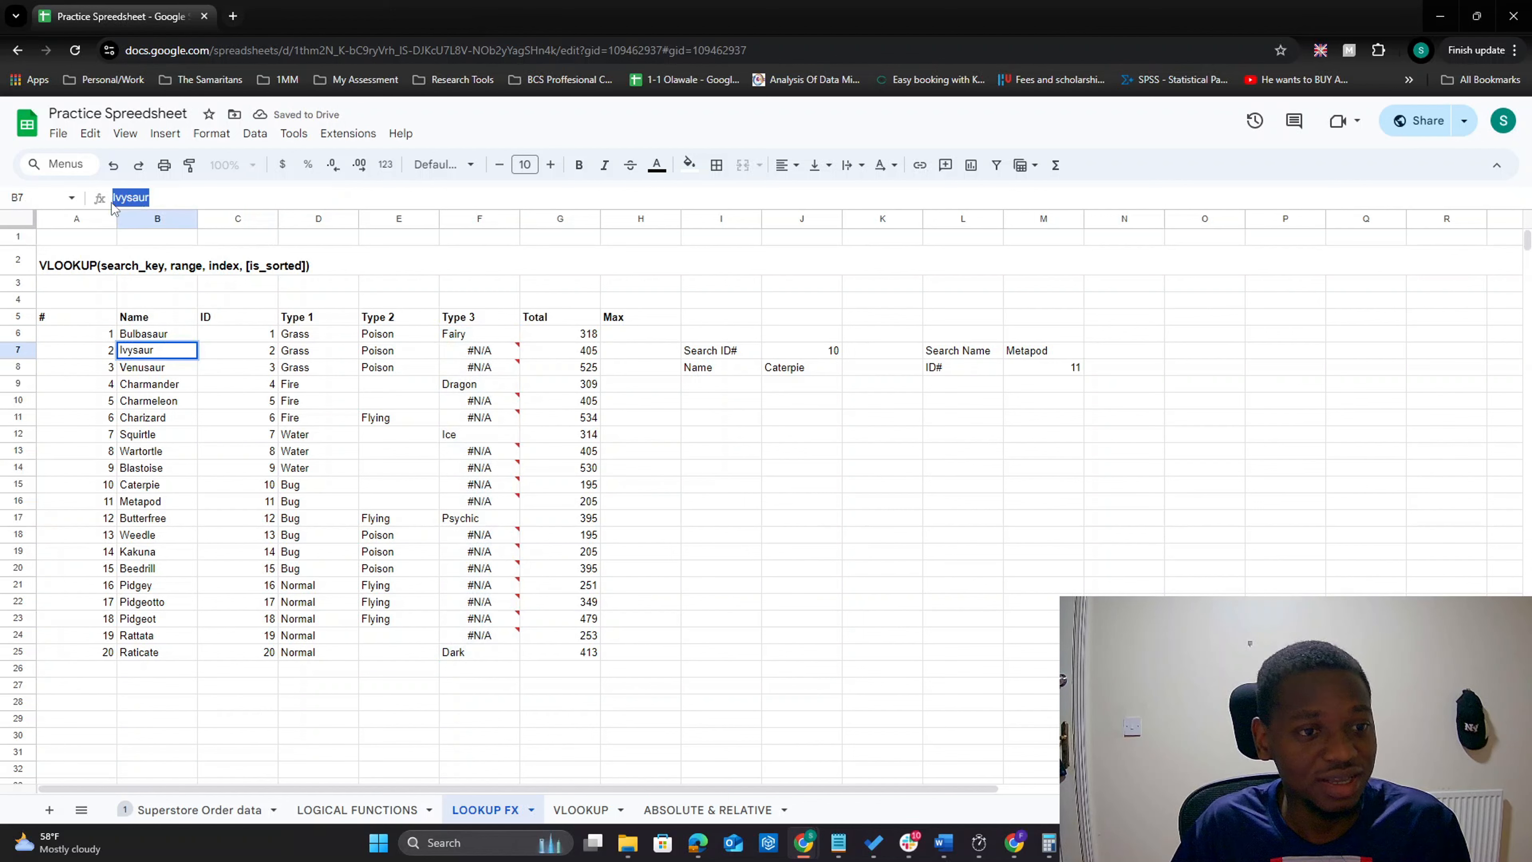
pyautogui.press('Escape')
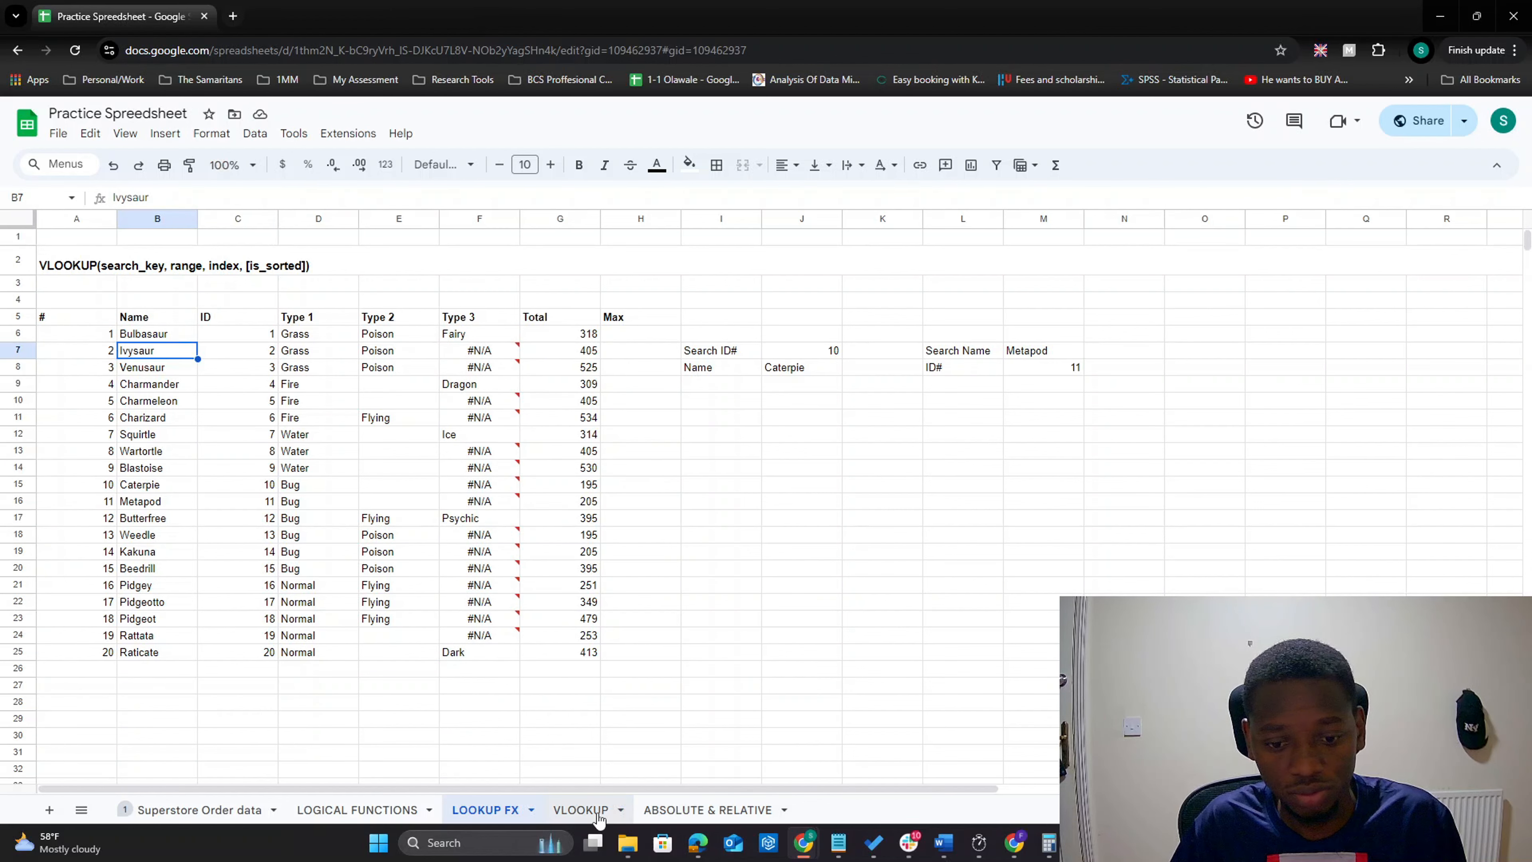
pyautogui.click(581, 810)
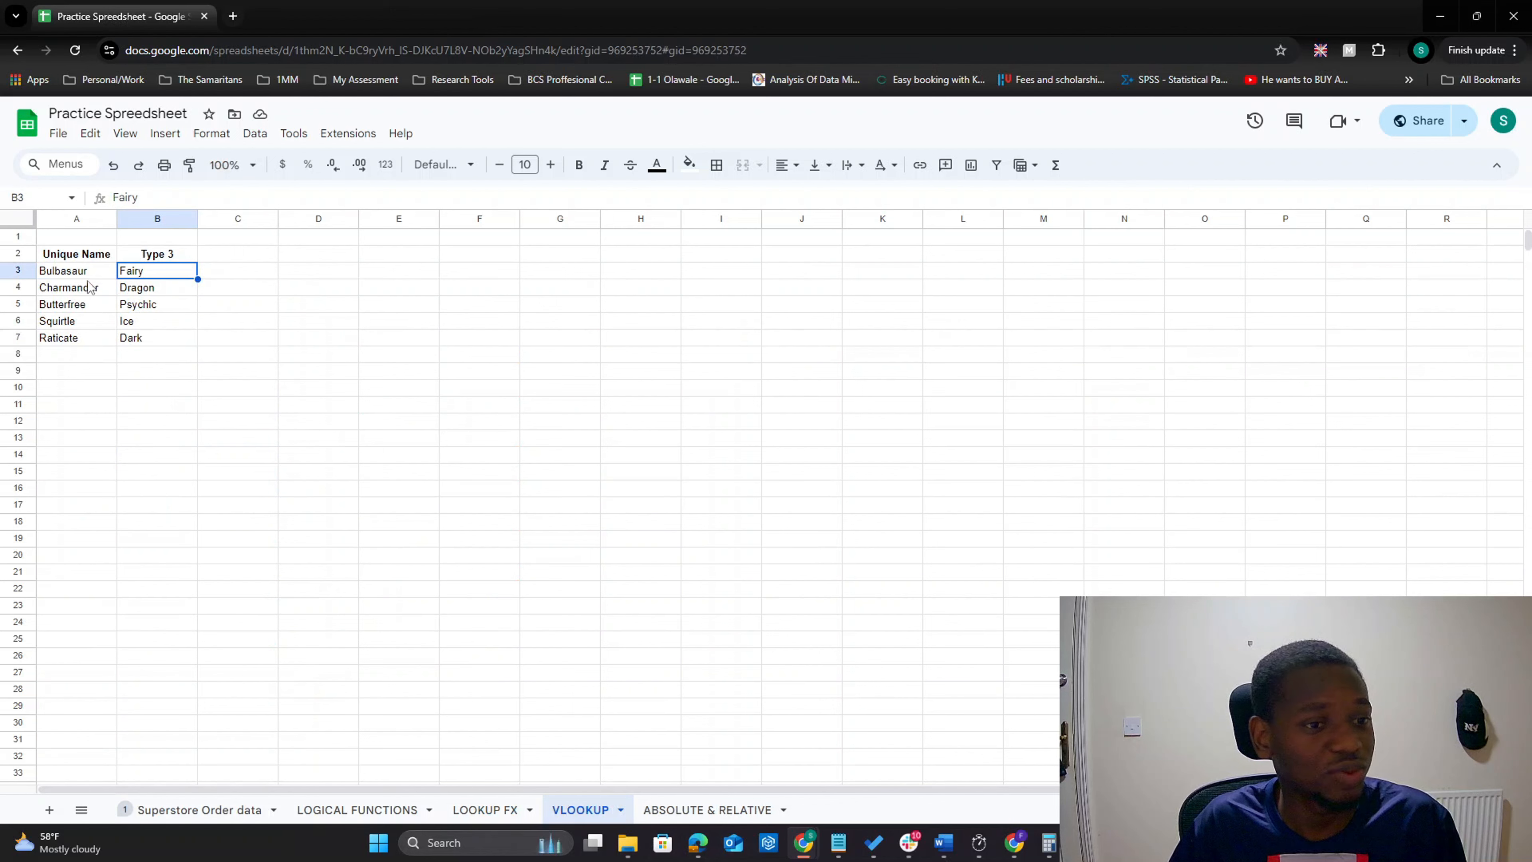
pyautogui.moveTo(88, 275); pyautogui.dragTo(148, 336)
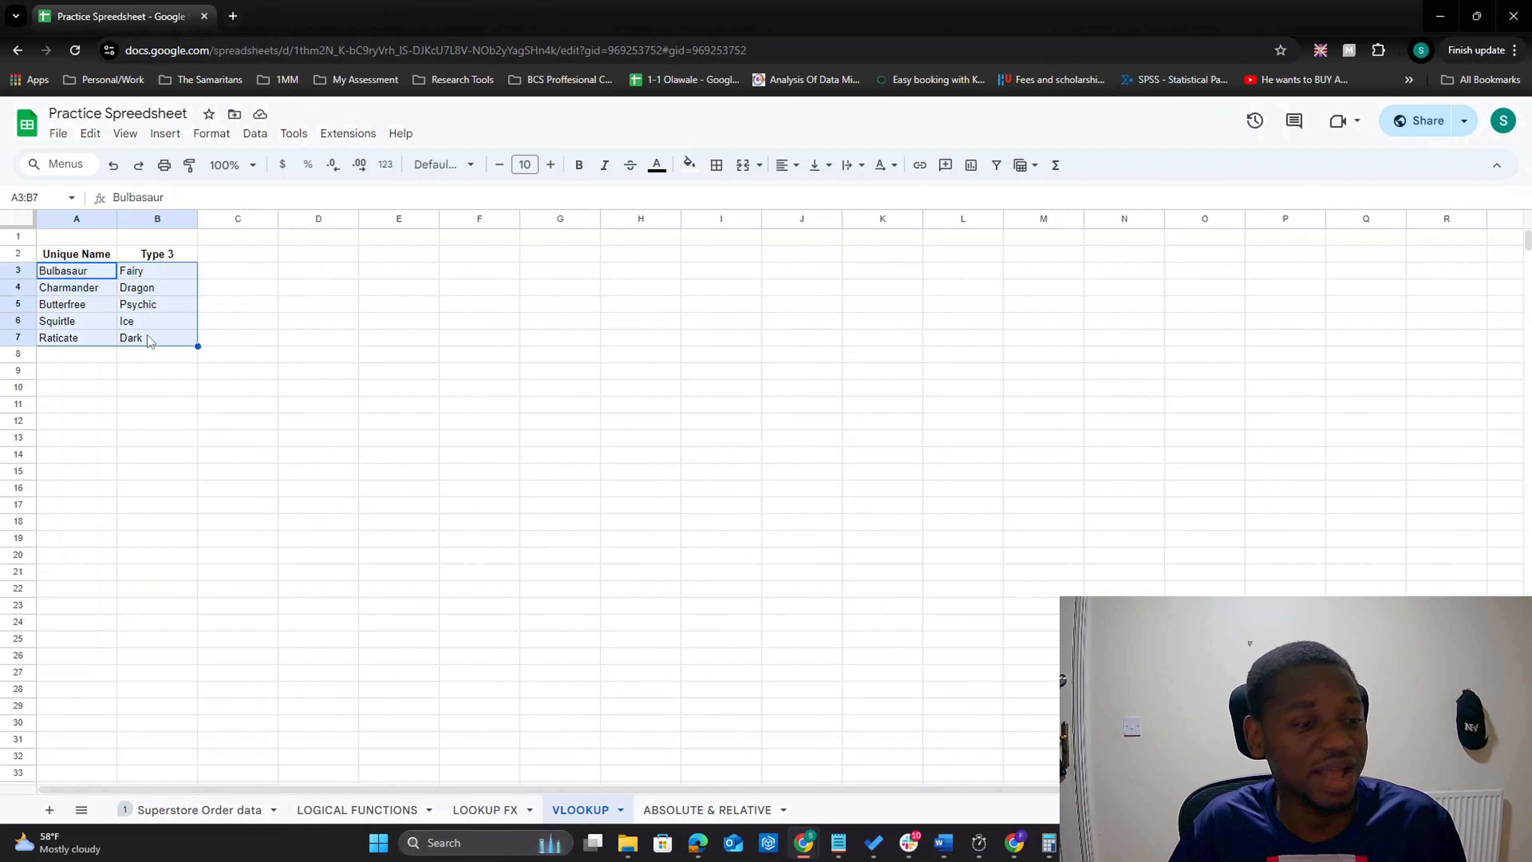
# Step: Inspect the Type 3 results and formulas in F6, F7, F8, F10 and F11 on the LOOKUP FX sheet
pyautogui.click(485, 810)
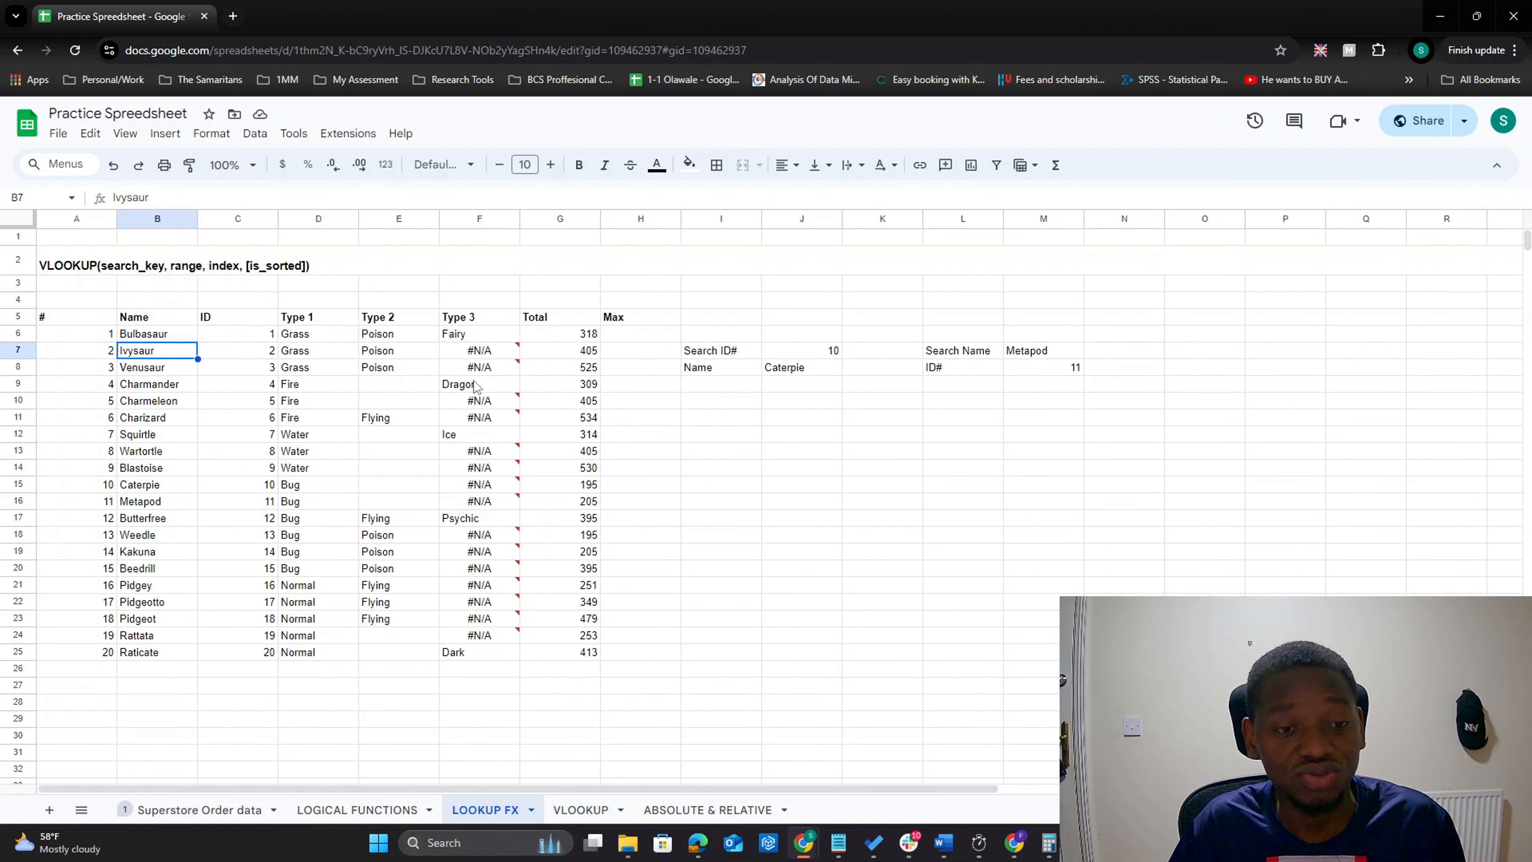
pyautogui.click(476, 337)
pyautogui.click(478, 352)
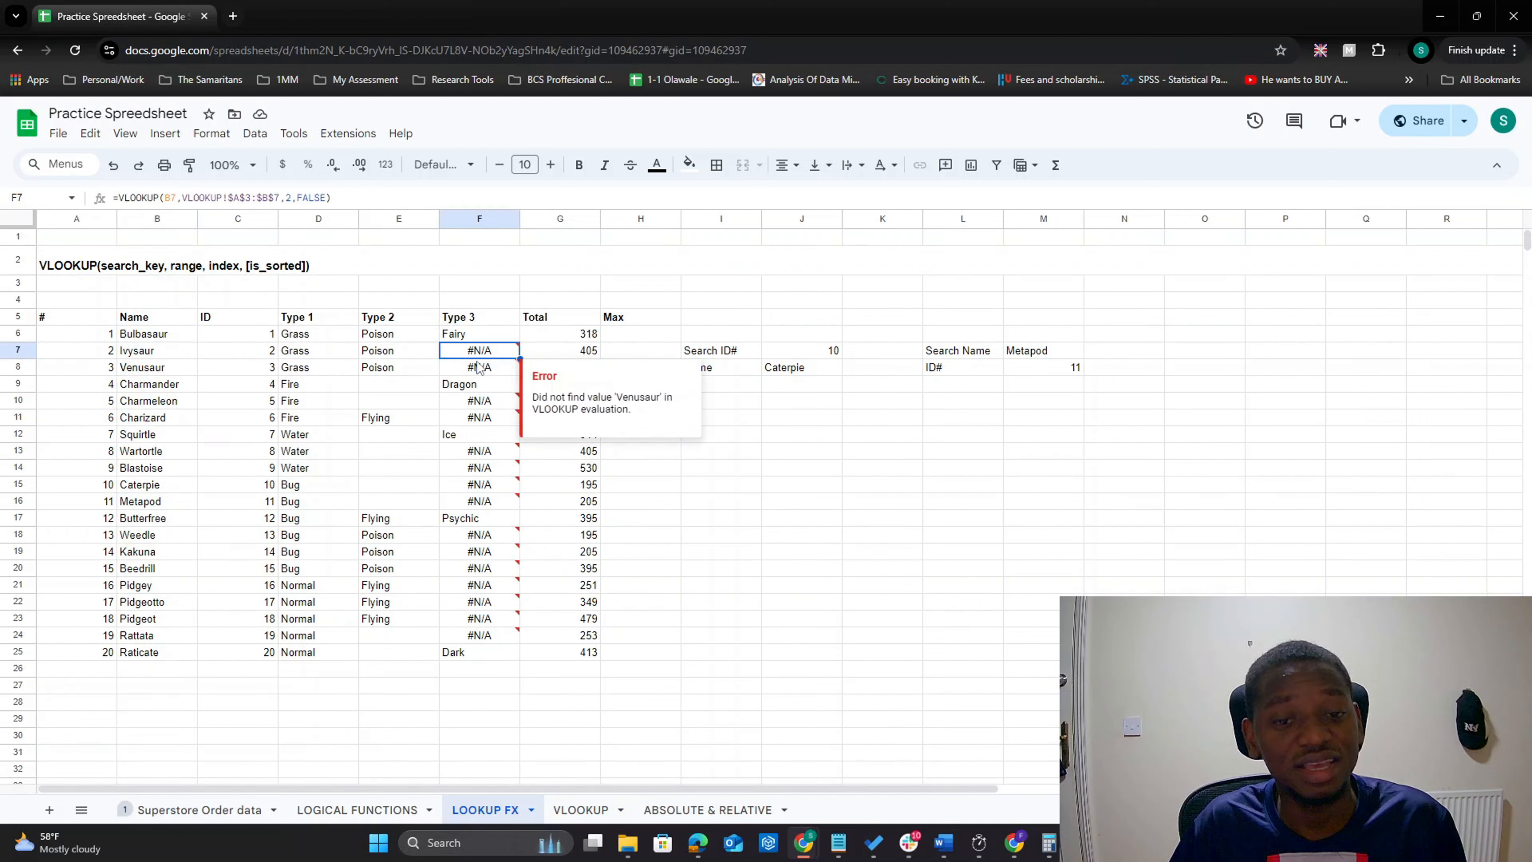
pyautogui.click(479, 369)
pyautogui.click(482, 402)
pyautogui.click(489, 416)
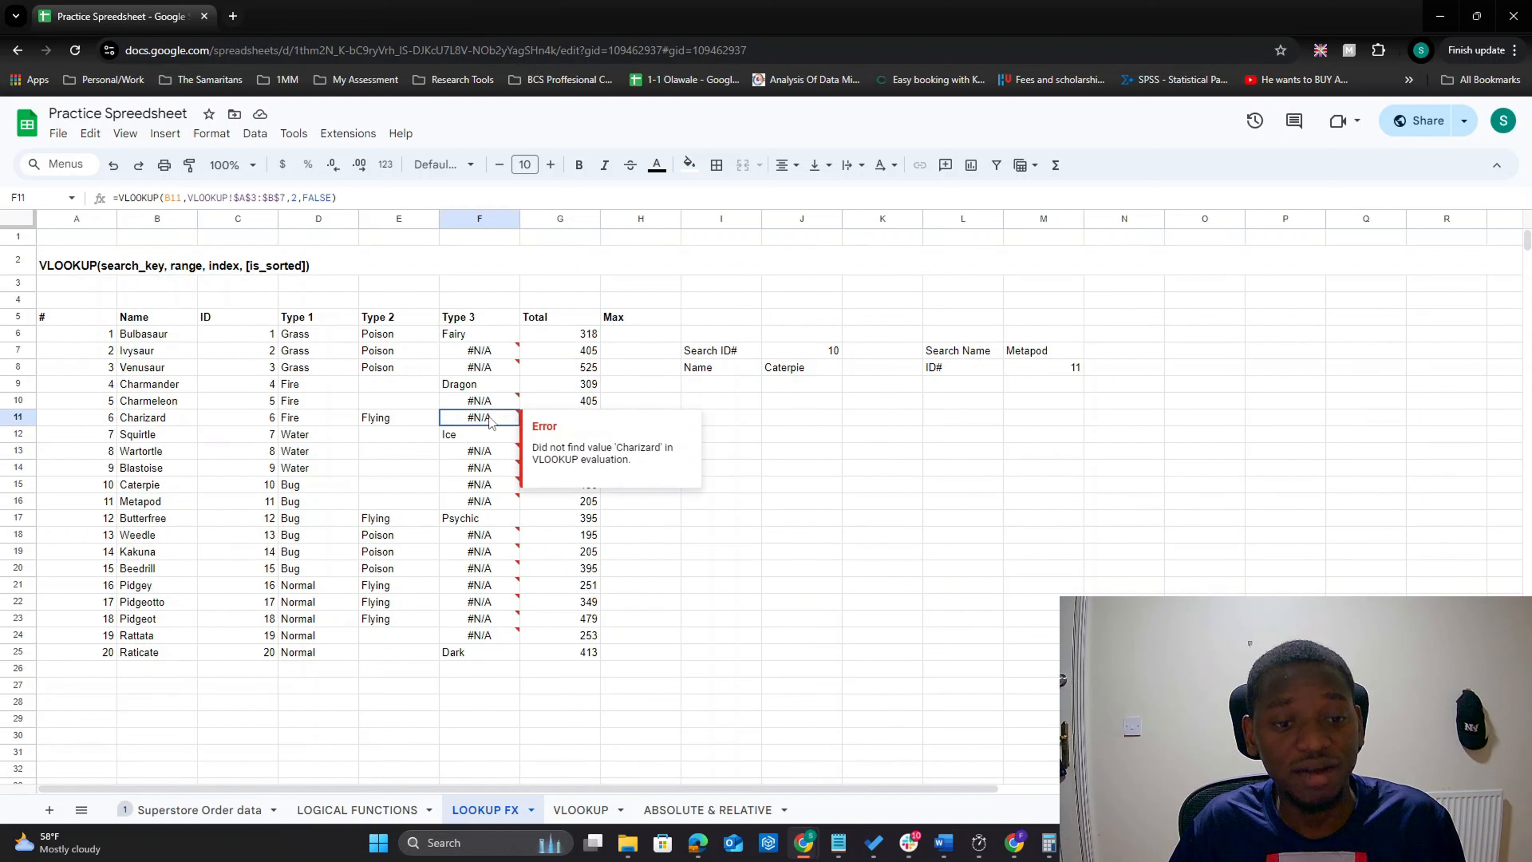
# Step: Check Charmander from B9 against its row in the VLOOKUP sheet's table, and look at Butterfree's Type 3 entry
pyautogui.click(150, 386)
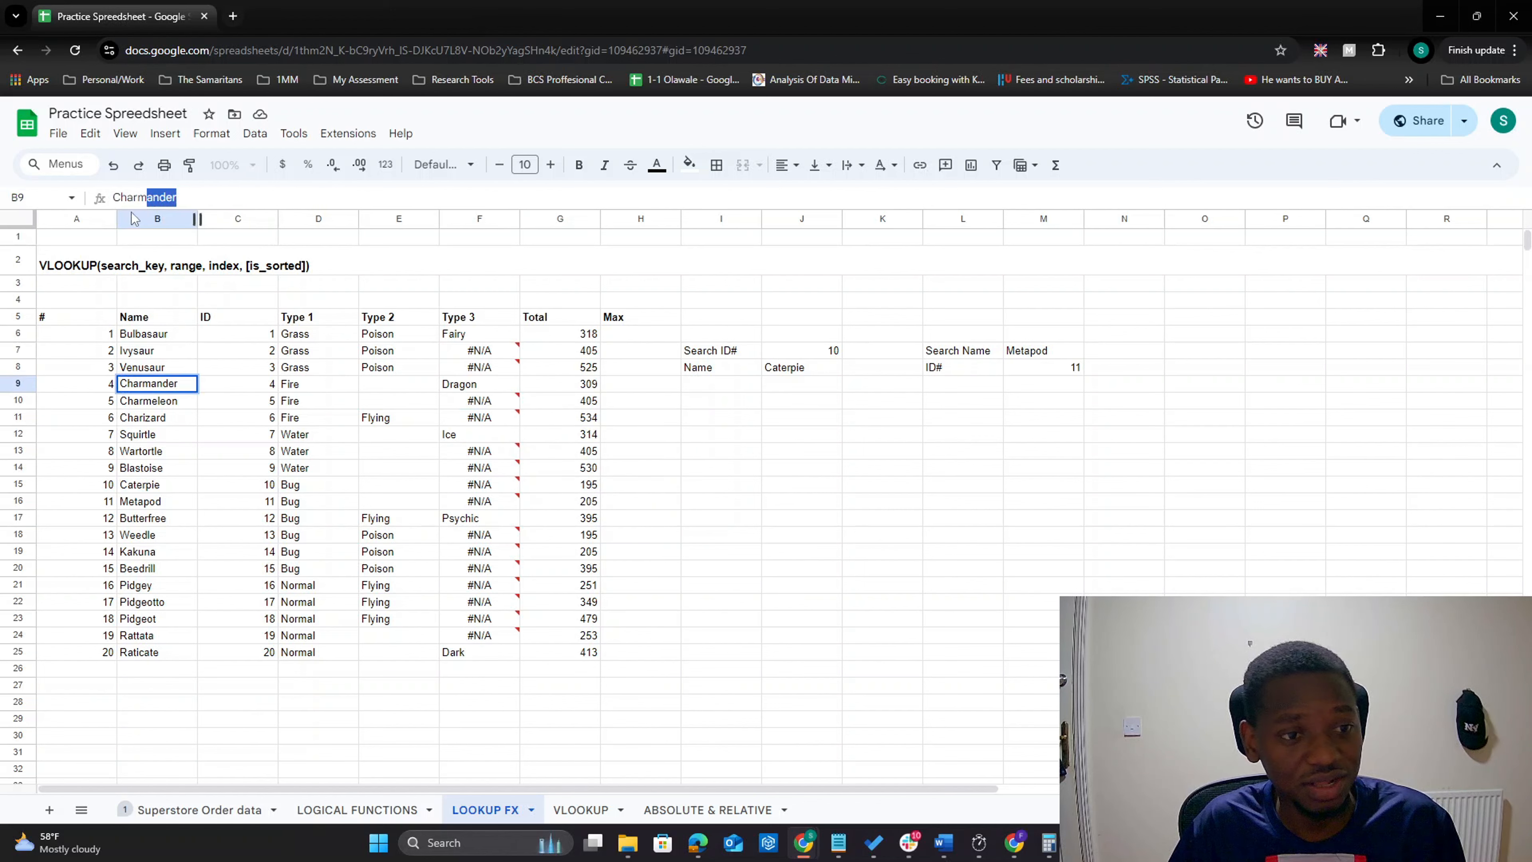
pyautogui.moveTo(180, 197); pyautogui.dragTo(111, 198)
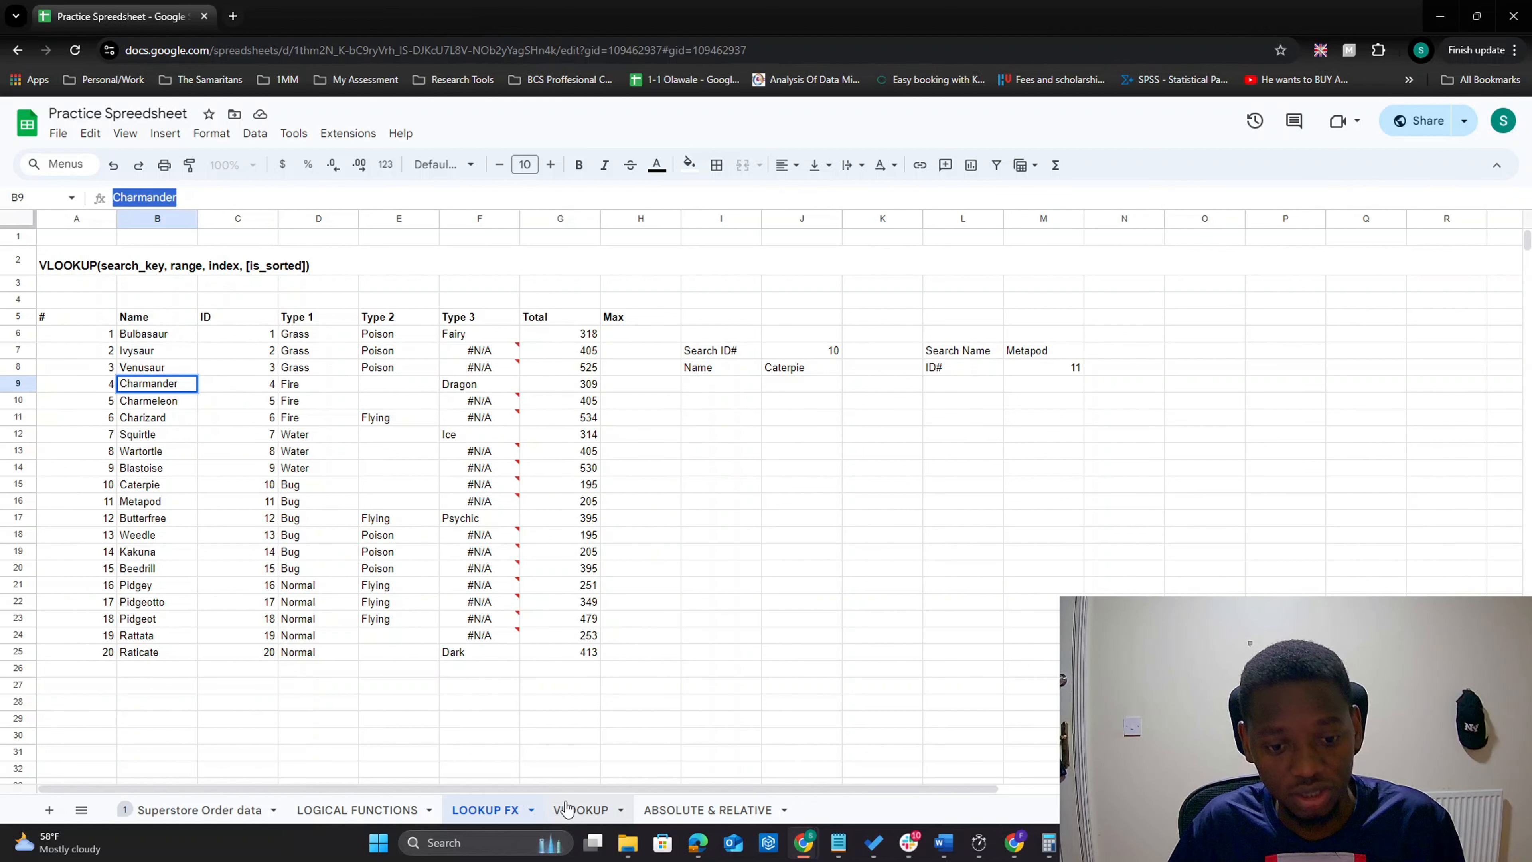
pyautogui.click(580, 809)
pyautogui.click(155, 290)
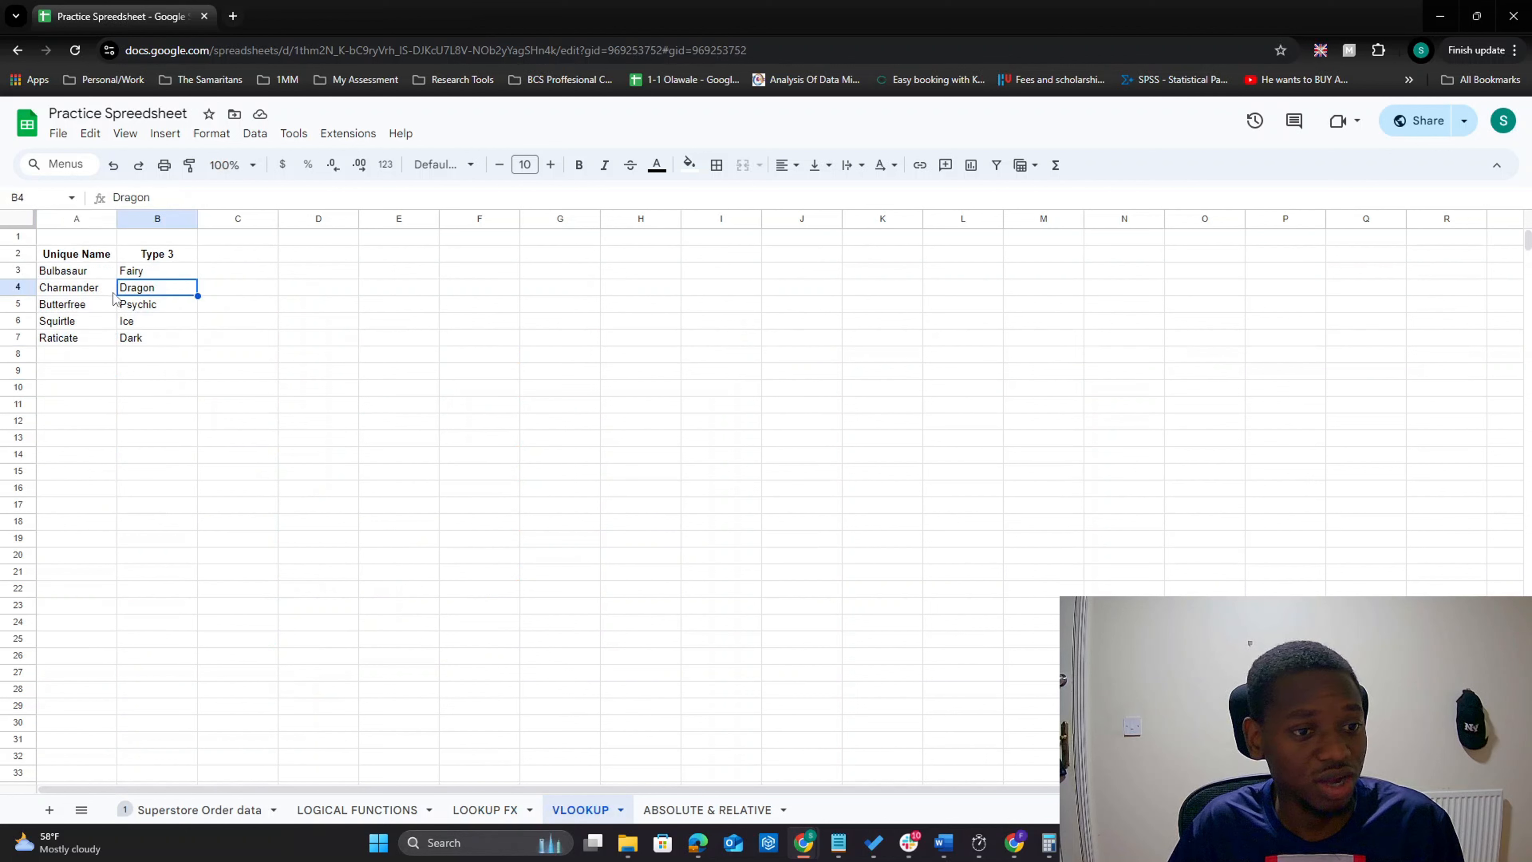
pyautogui.click(96, 293)
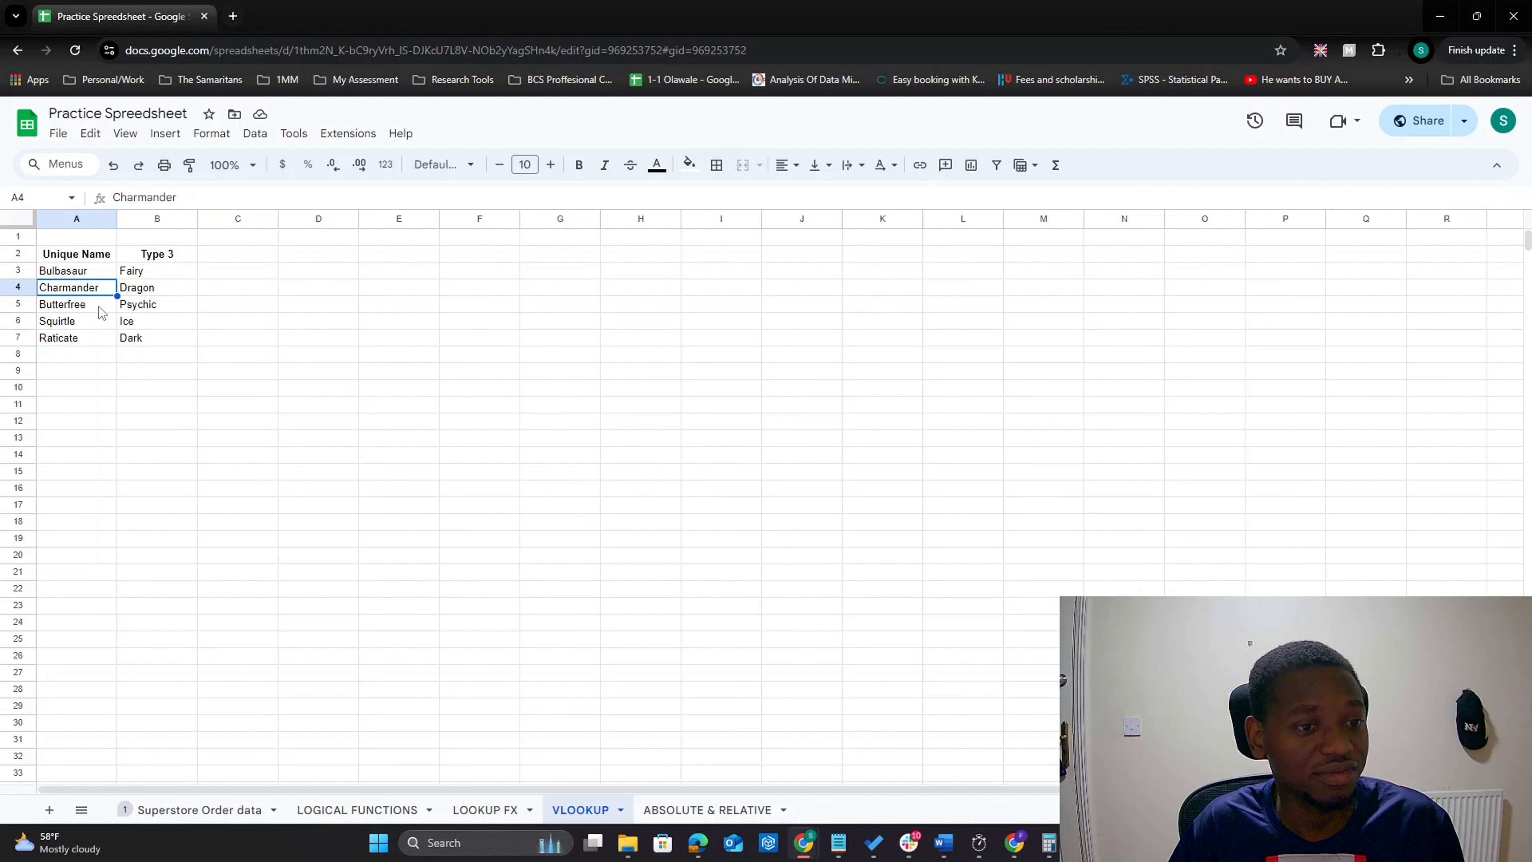
pyautogui.click(152, 307)
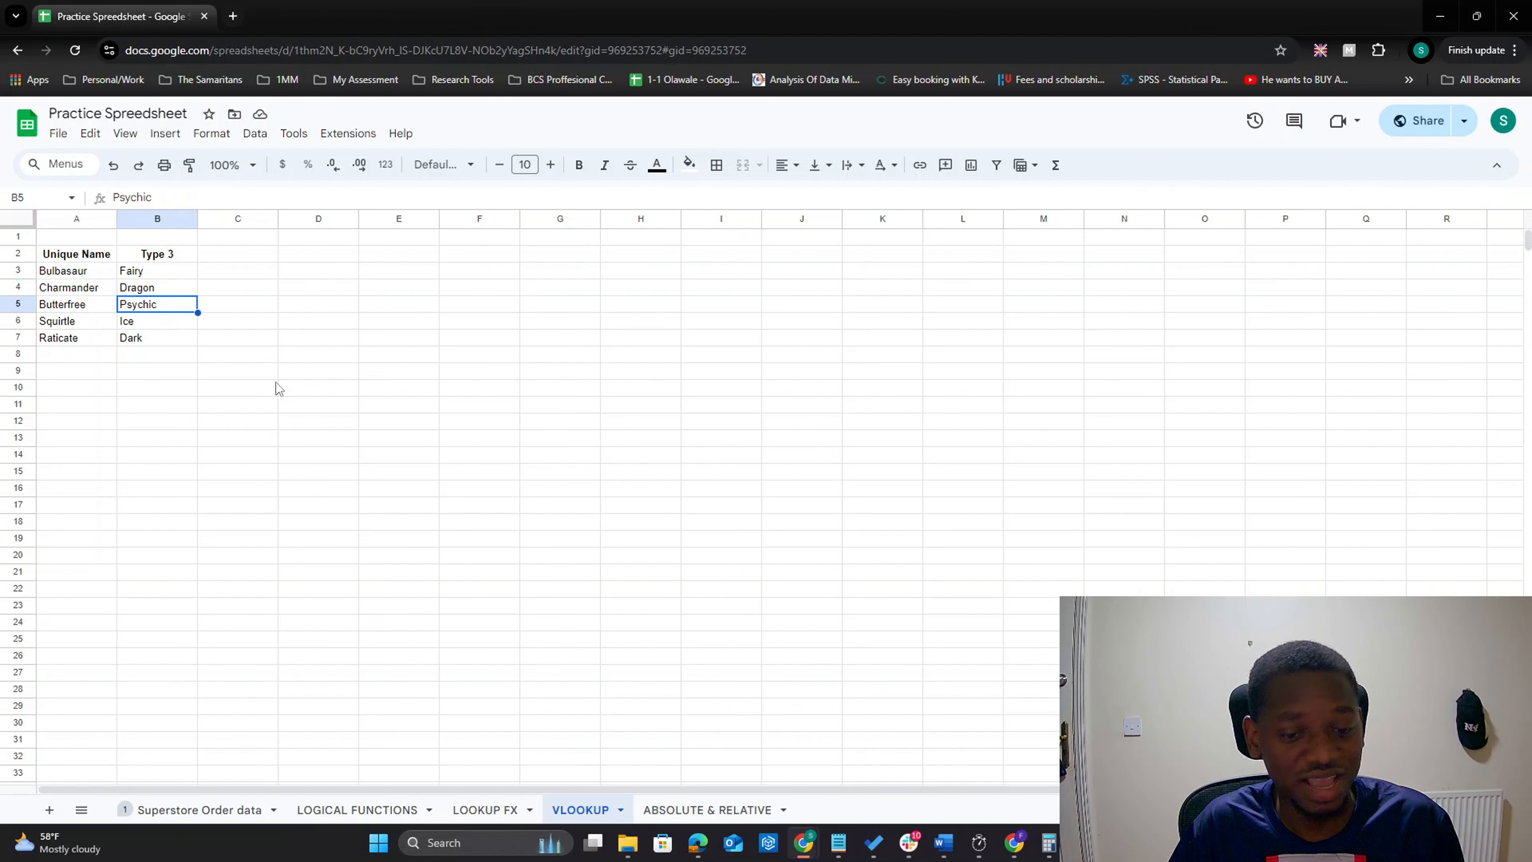
# Step: Review the Type 3 results in F18:F24 on the LOOKUP FX sheet and the formula in F6
pyautogui.click(507, 809)
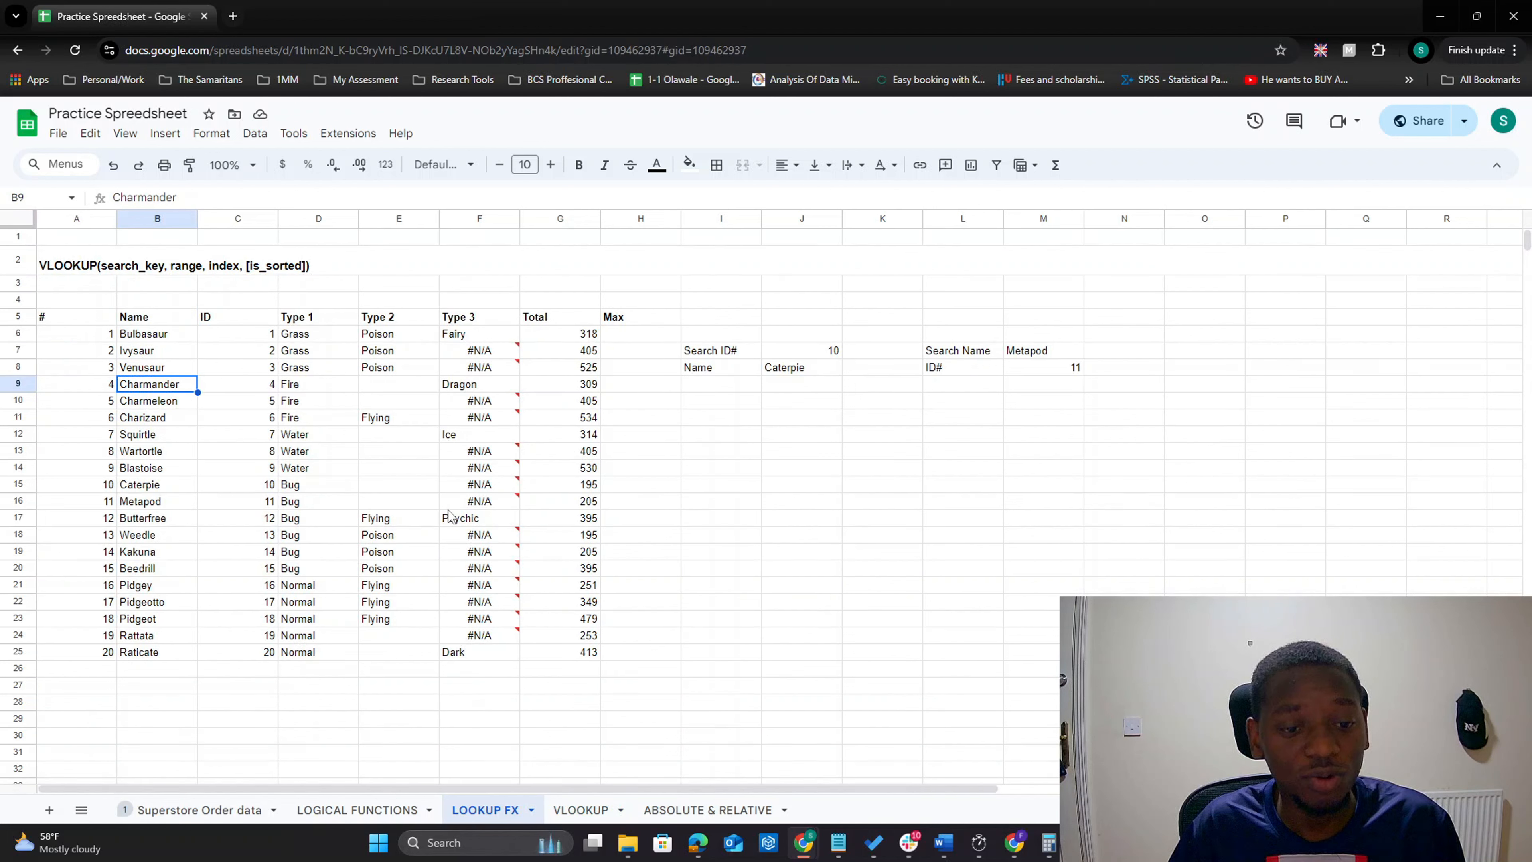
pyautogui.moveTo(156, 523); pyautogui.dragTo(495, 641)
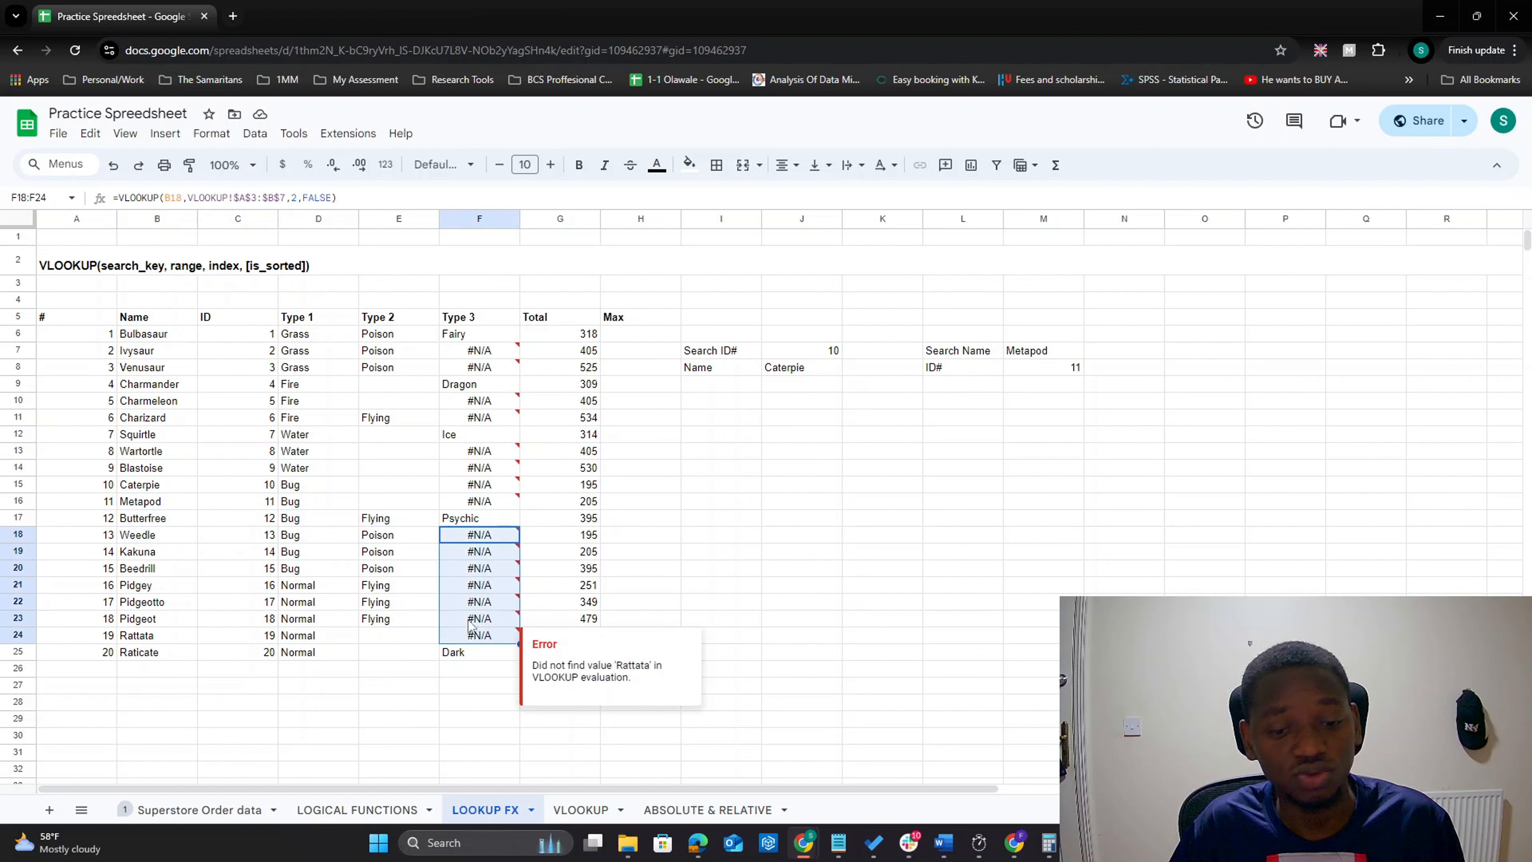
pyautogui.click(473, 337)
pyautogui.click(399, 388)
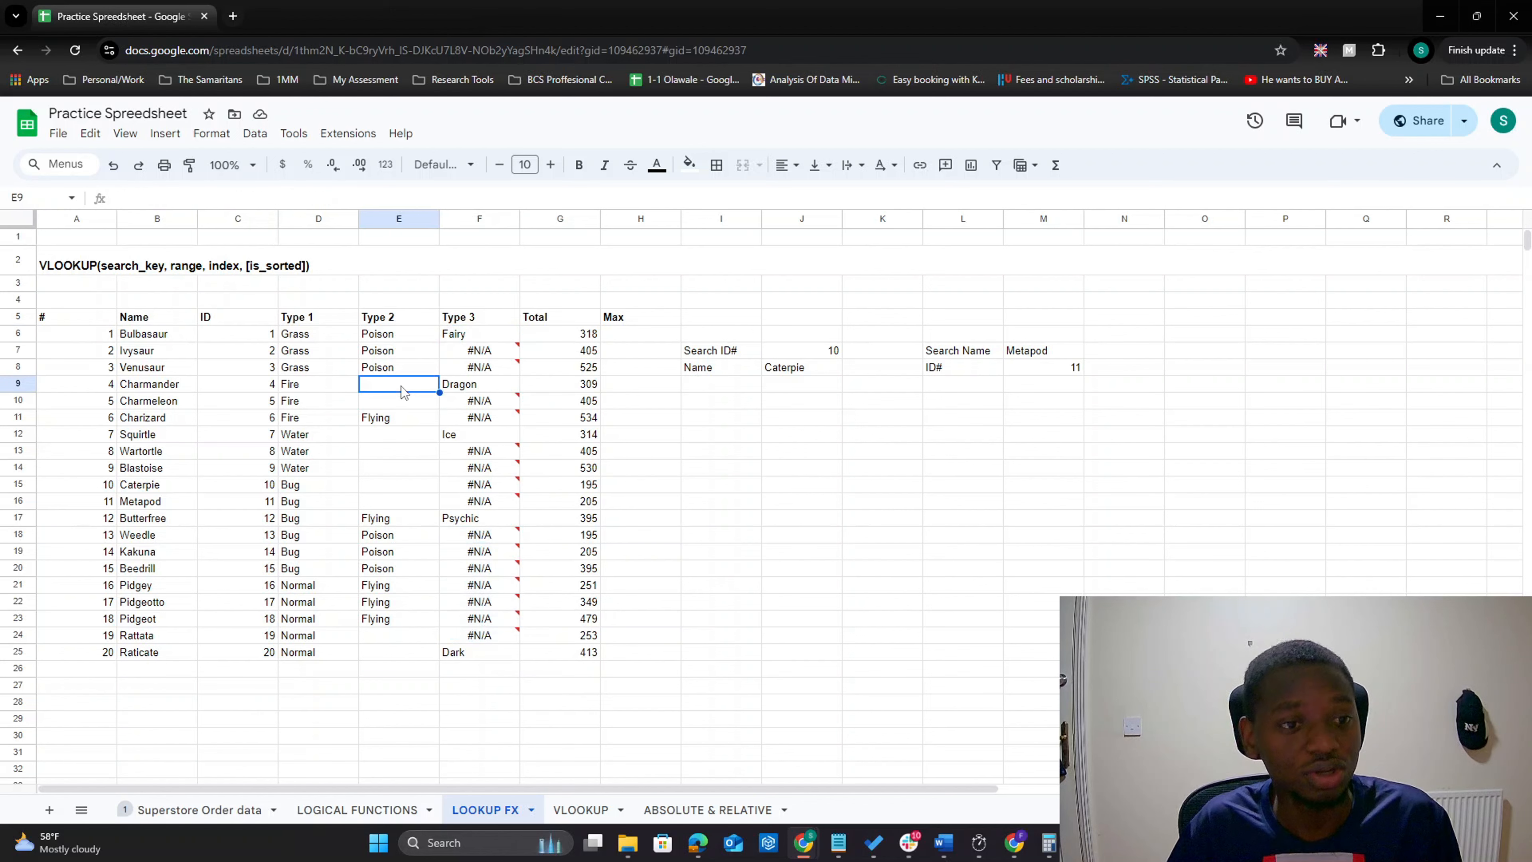
pyautogui.click(465, 336)
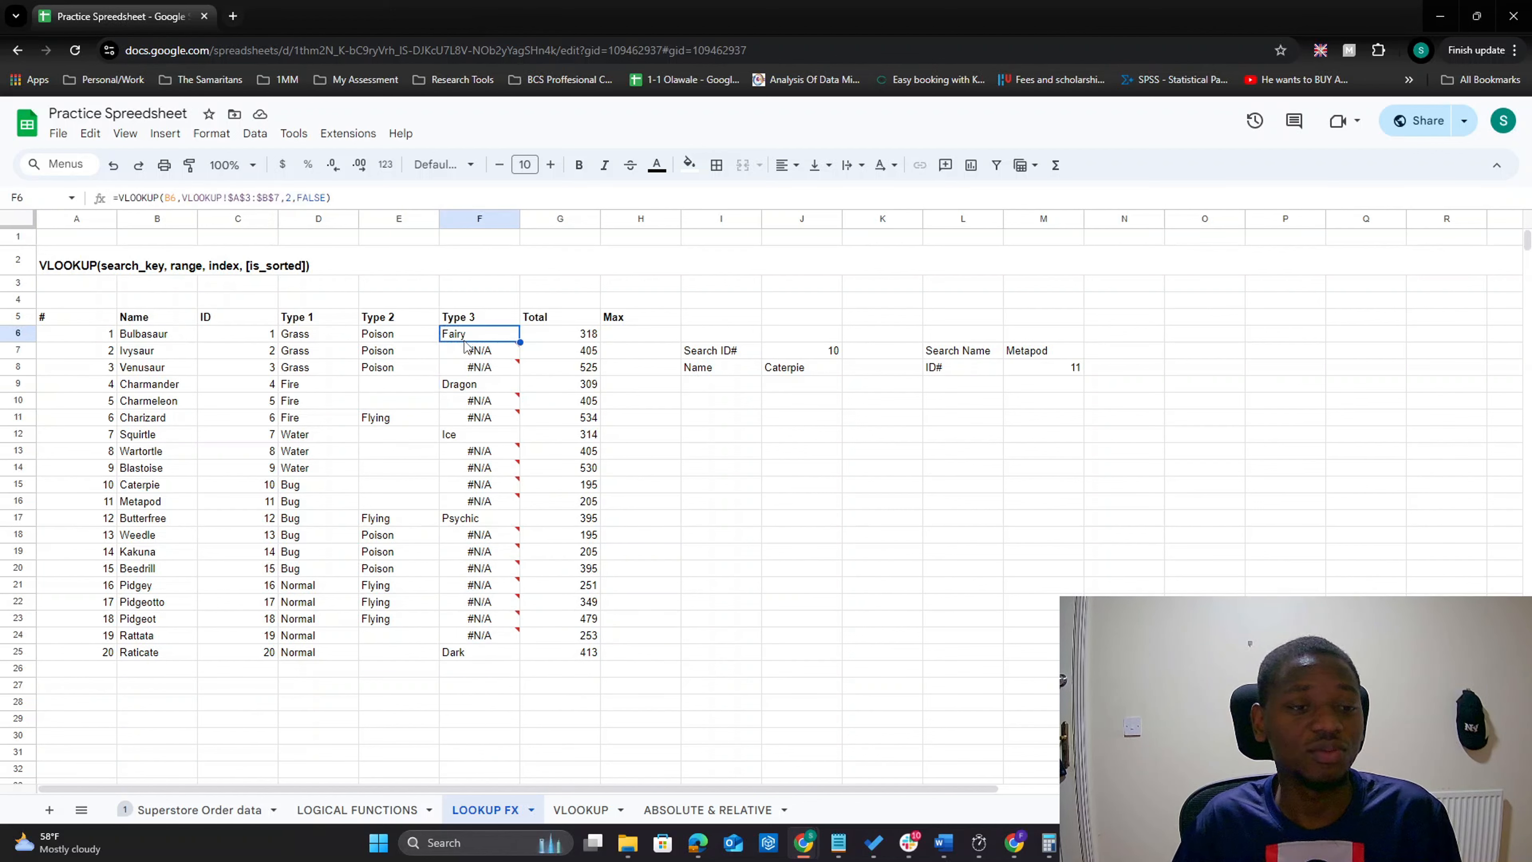
# Step: Review the lookup table A3:B7 on the VLOOKUP sheet and return to the LOOKUP FX sheet
pyautogui.click(585, 809)
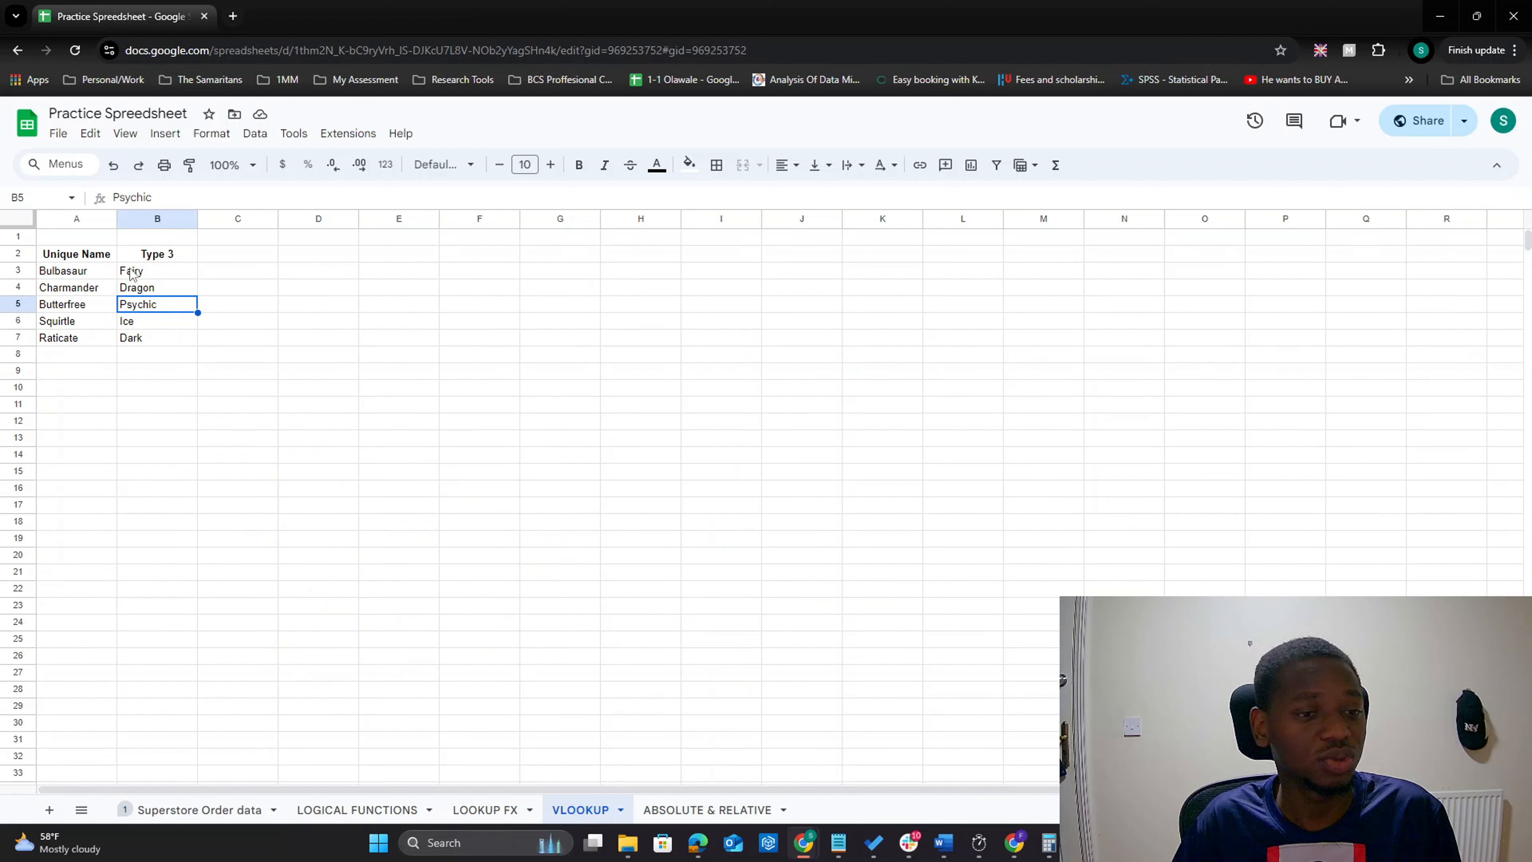
pyautogui.moveTo(69, 276); pyautogui.dragTo(132, 352)
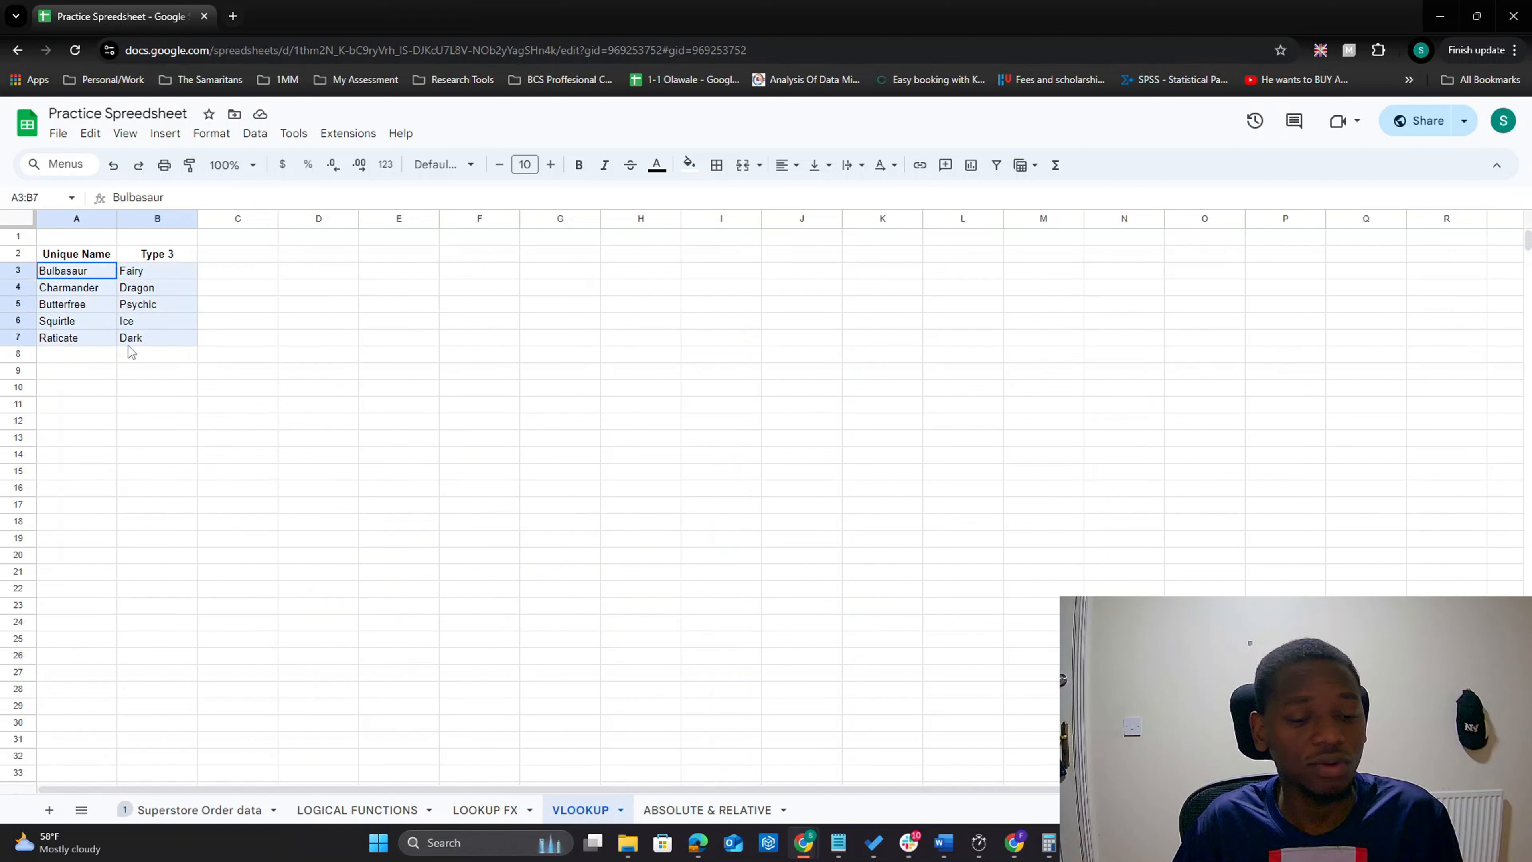
pyautogui.click(488, 809)
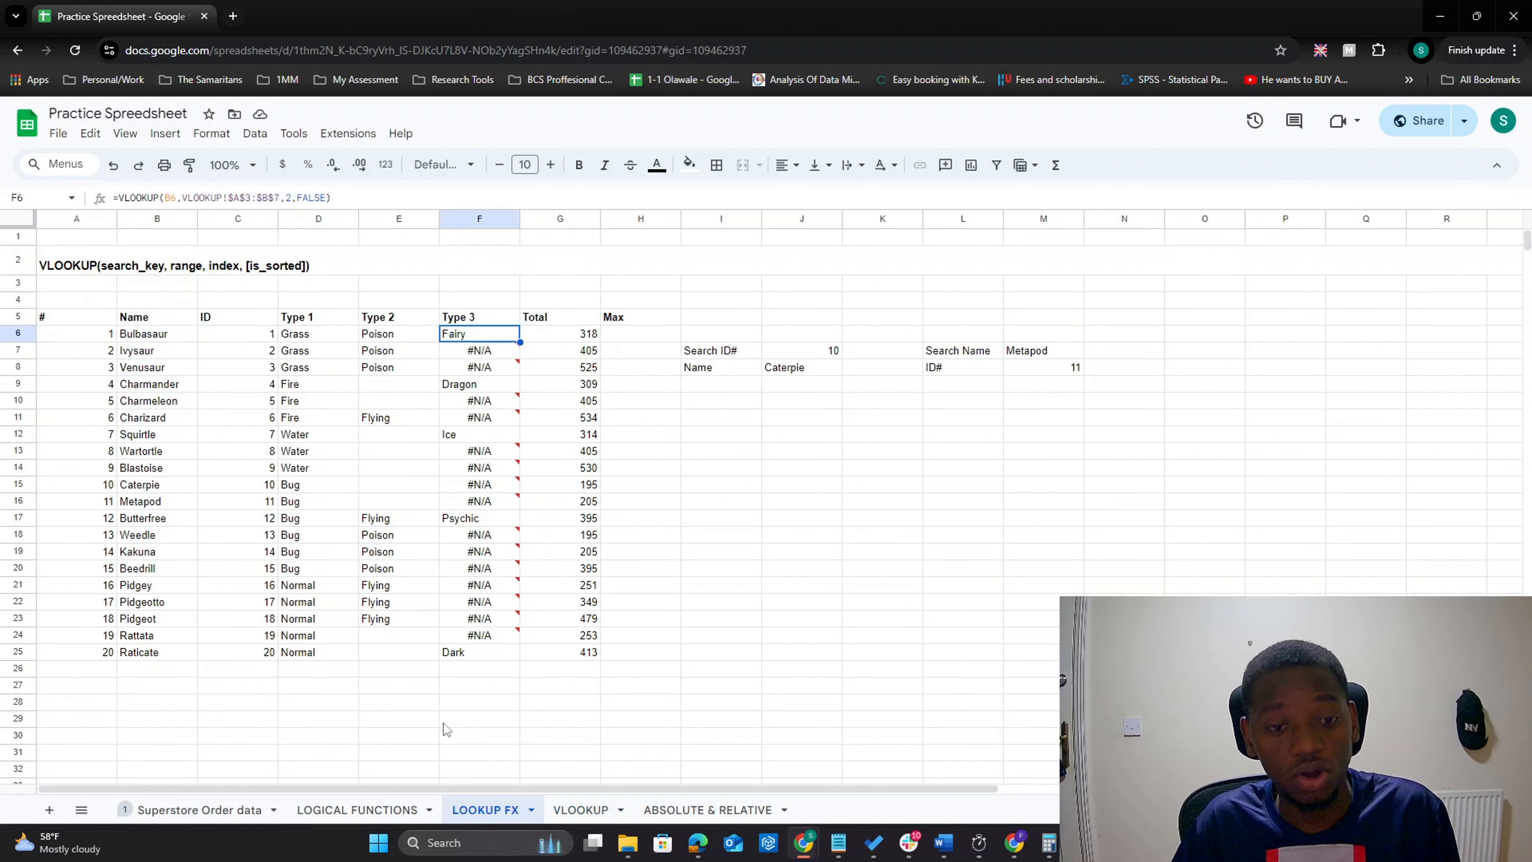
# Step: Wrap the VLOOKUP formula in F6 in IFERROR with an empty value_if_error argument
pyautogui.click(118, 197)
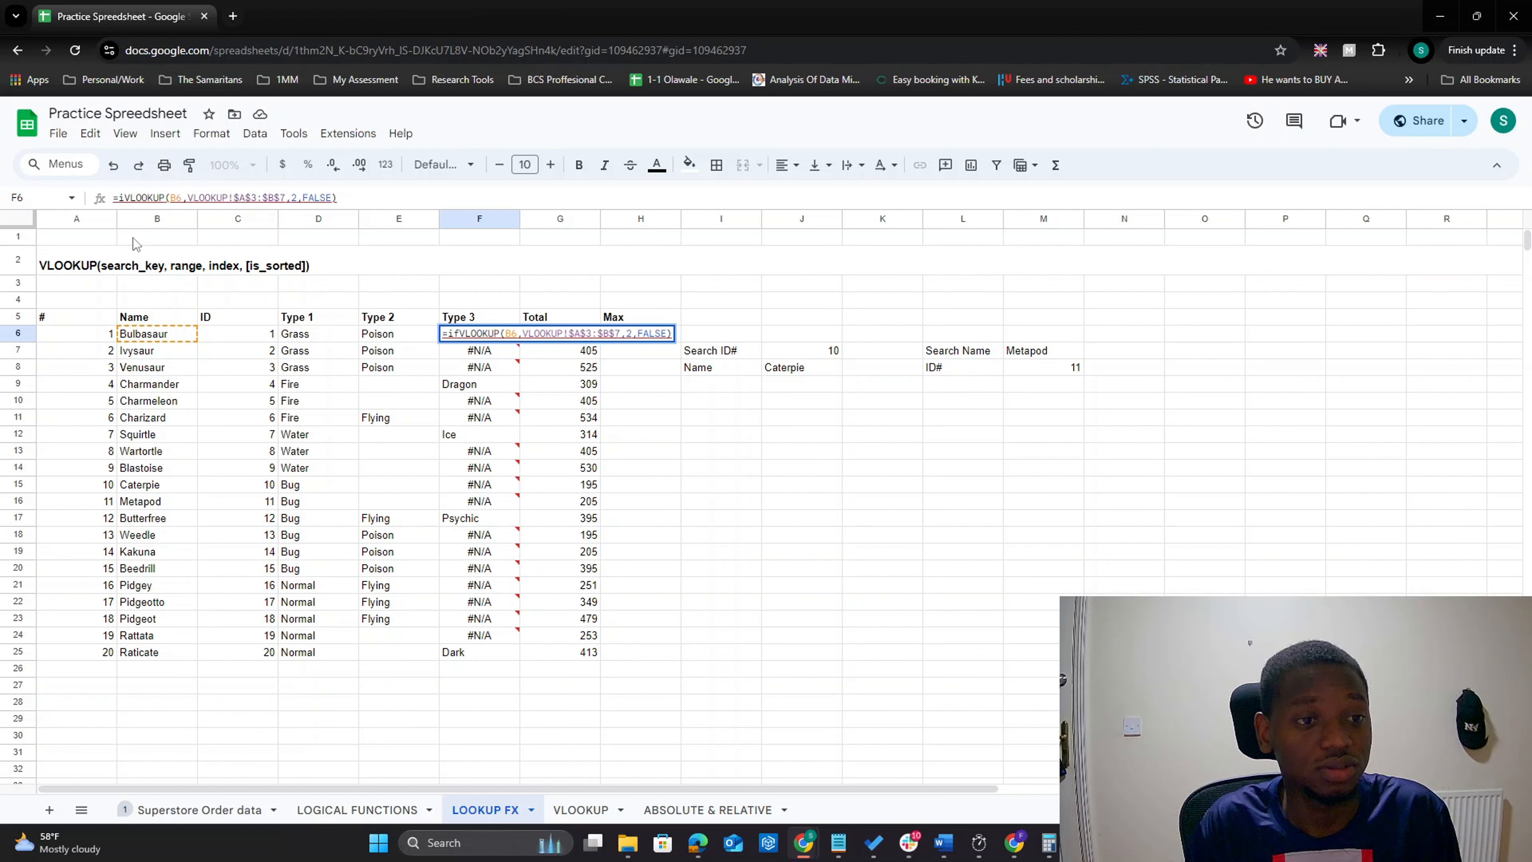
pyautogui.write('IFERROR')
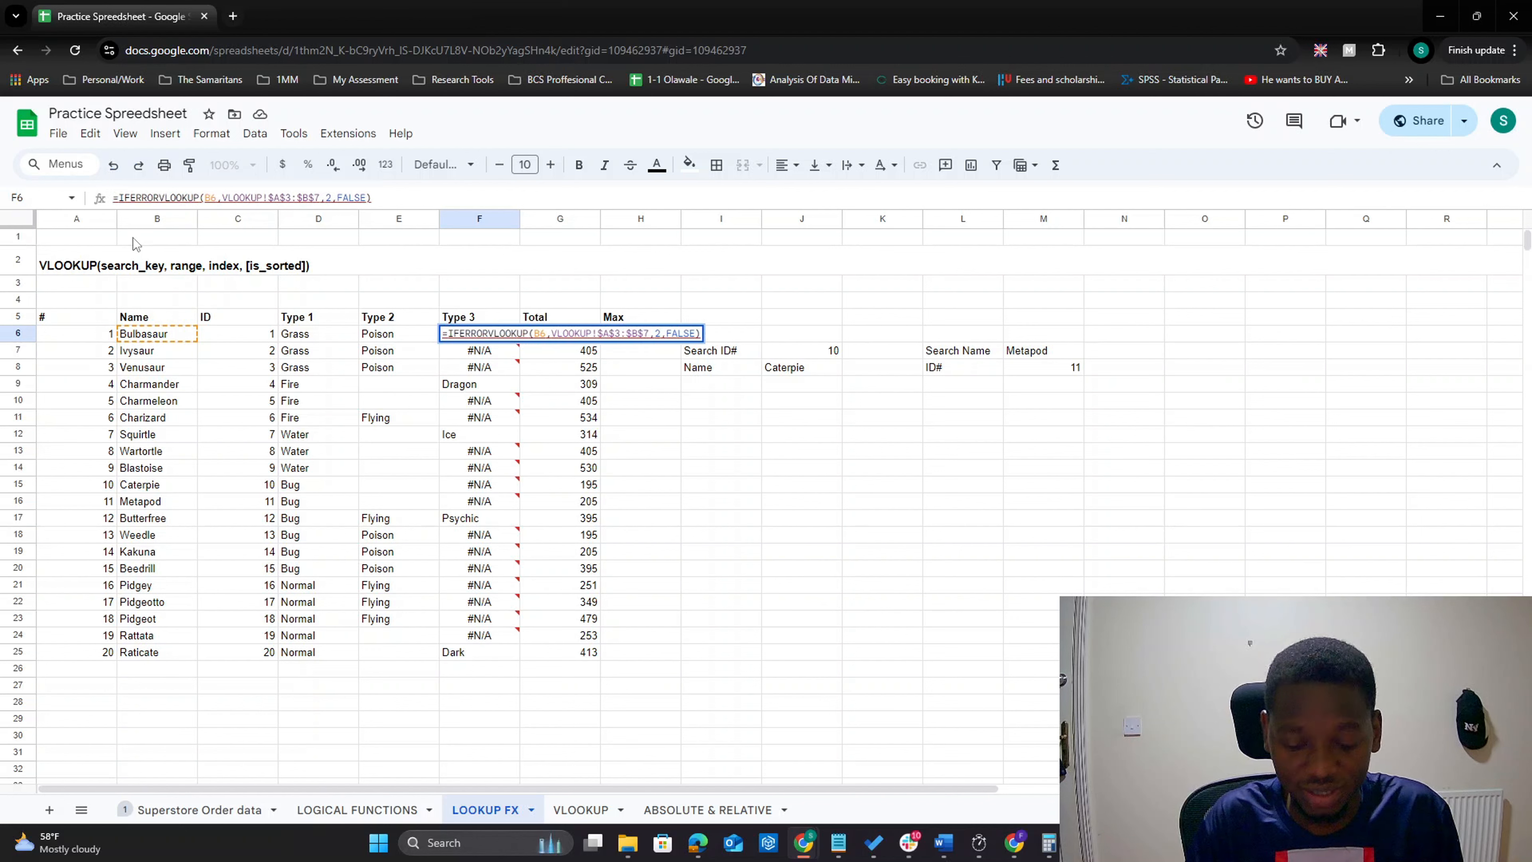
pyautogui.write('(')
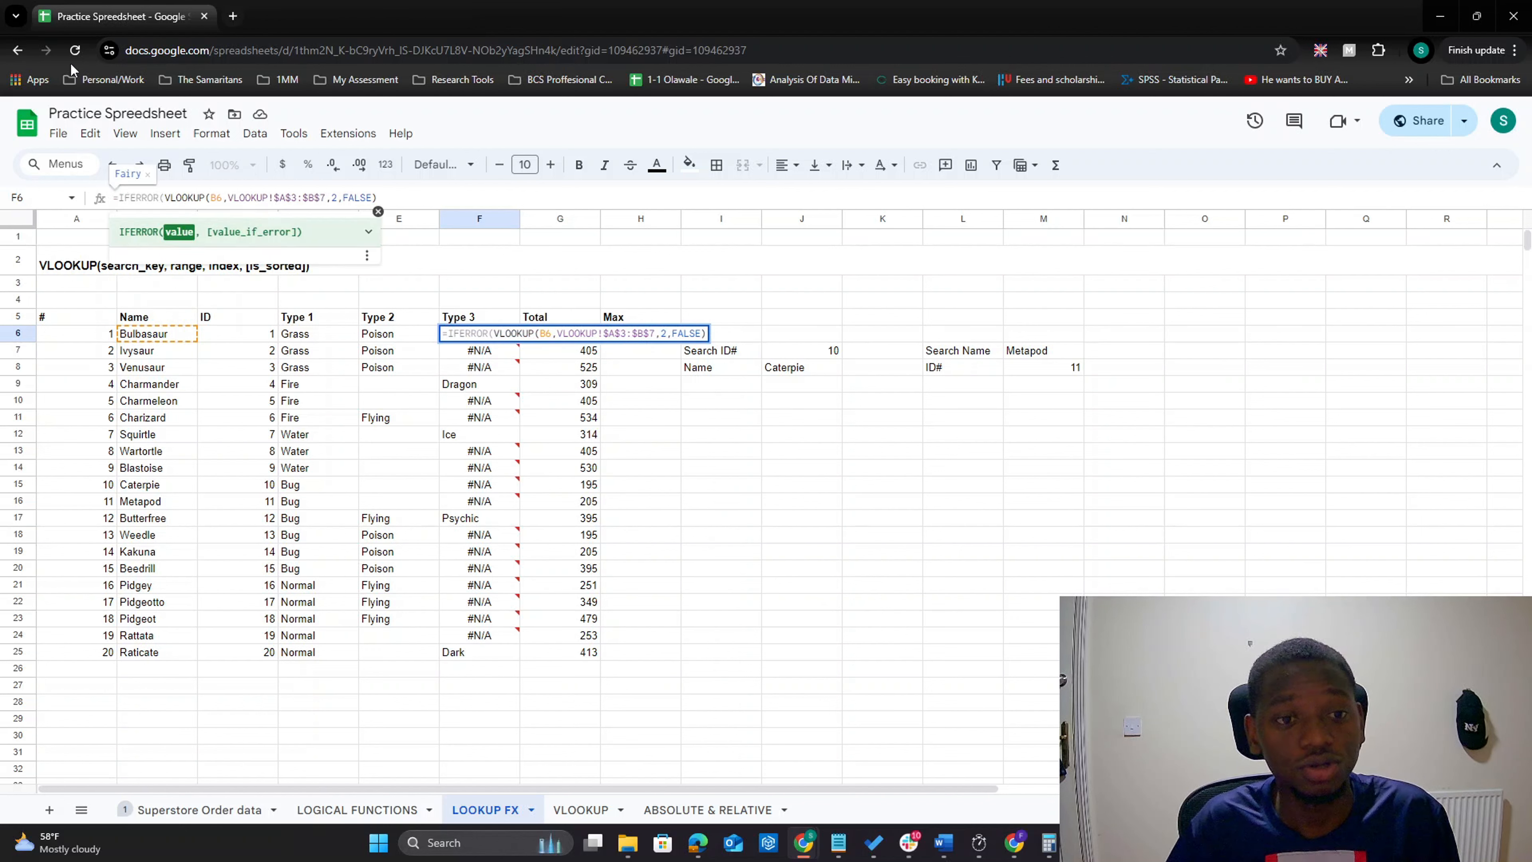
pyautogui.click(393, 197)
pyautogui.write(',')
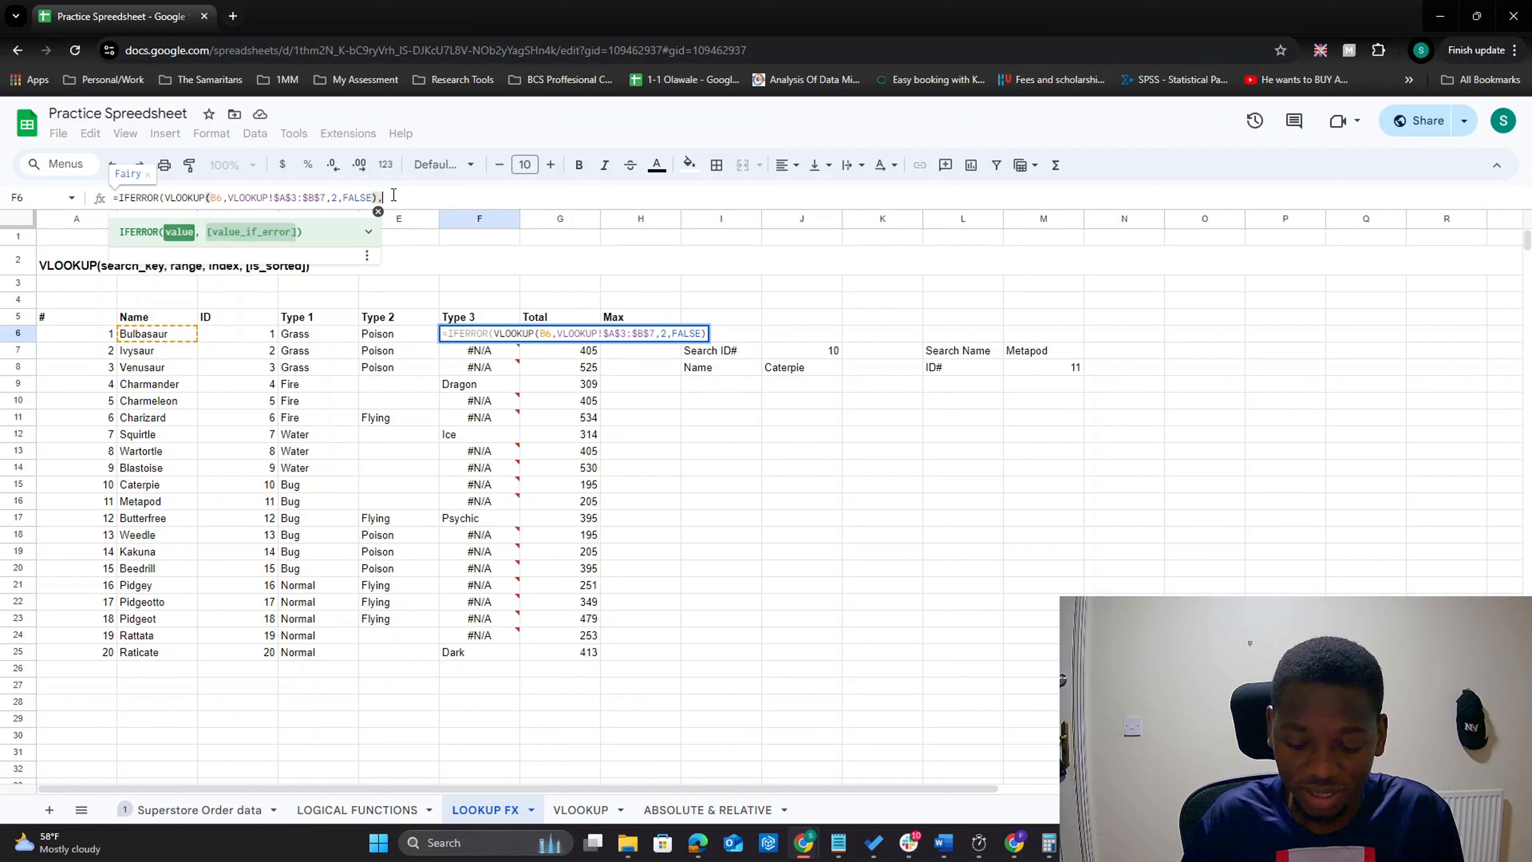
pyautogui.write(')')
pyautogui.press('Return')
pyautogui.press('Up')
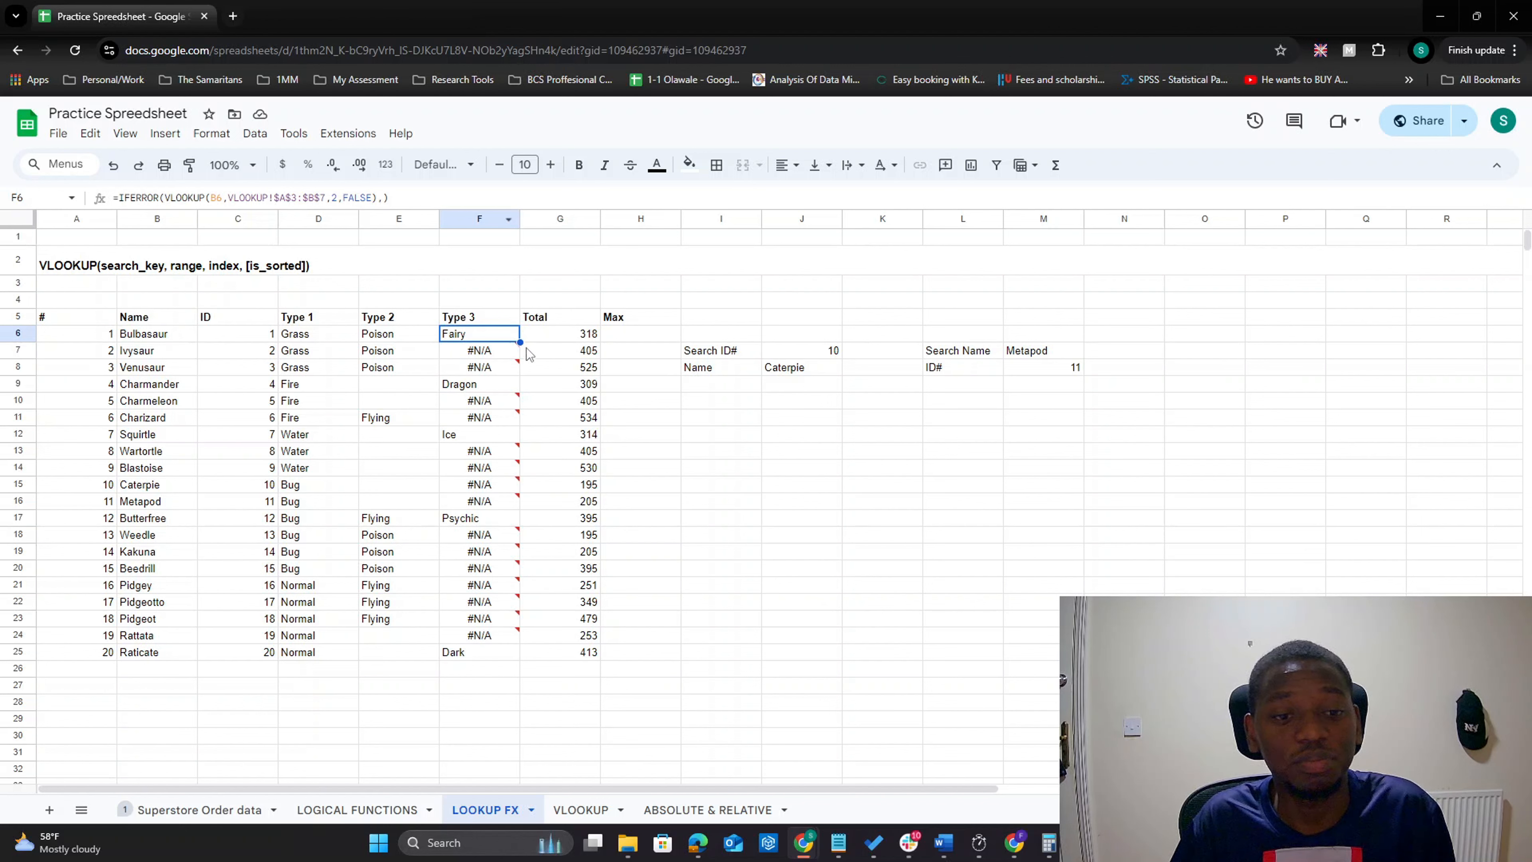
# Step: Examine the value and value_if_error arguments of the IFERROR formula in F6 without changing it
pyautogui.click(387, 198)
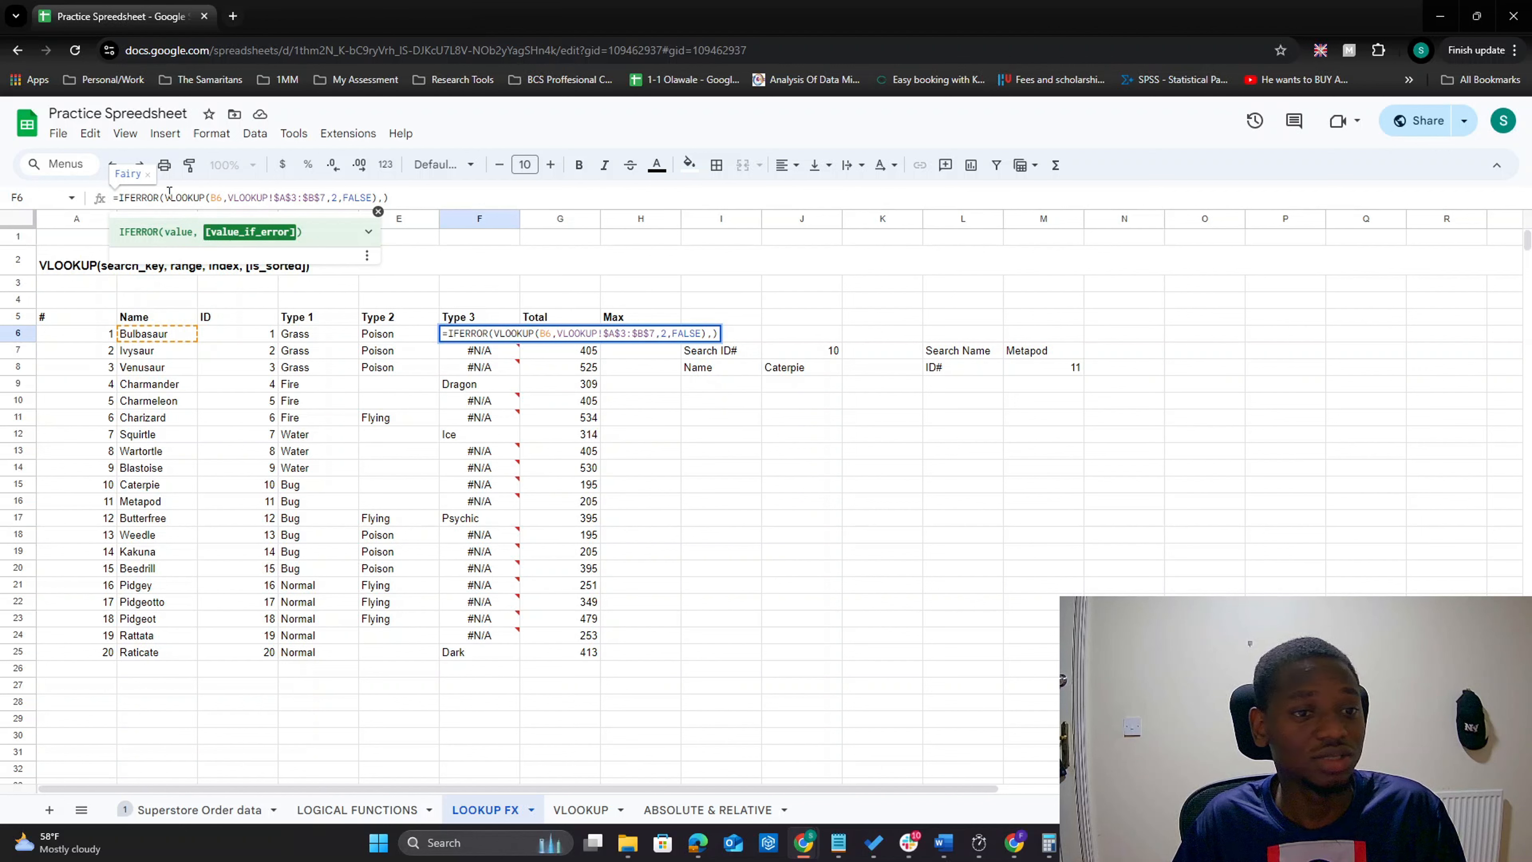
pyautogui.moveTo(164, 197); pyautogui.dragTo(385, 202)
pyautogui.click(385, 201)
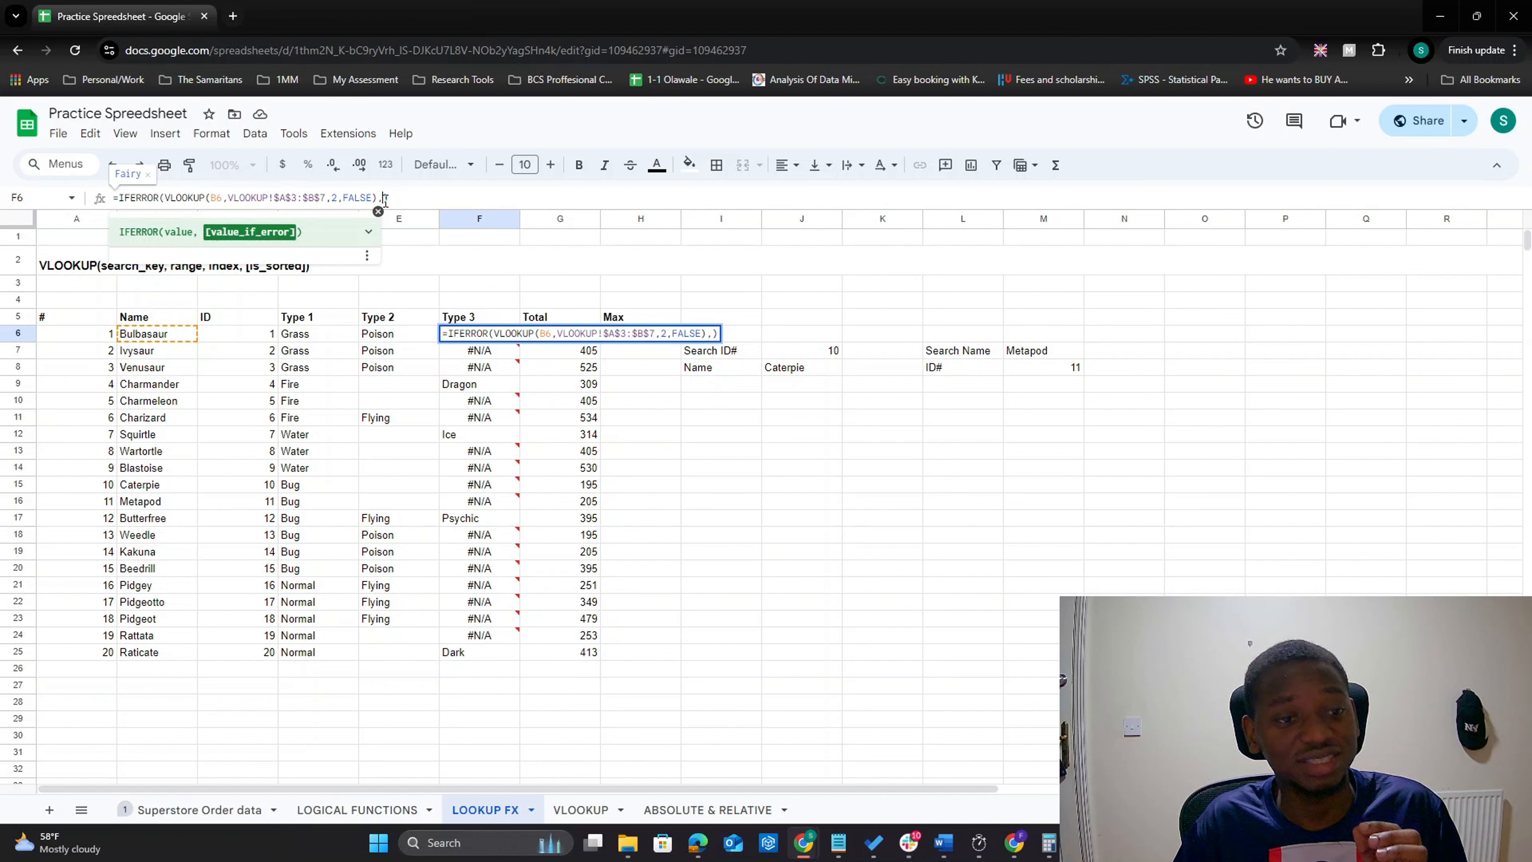
pyautogui.click(395, 197)
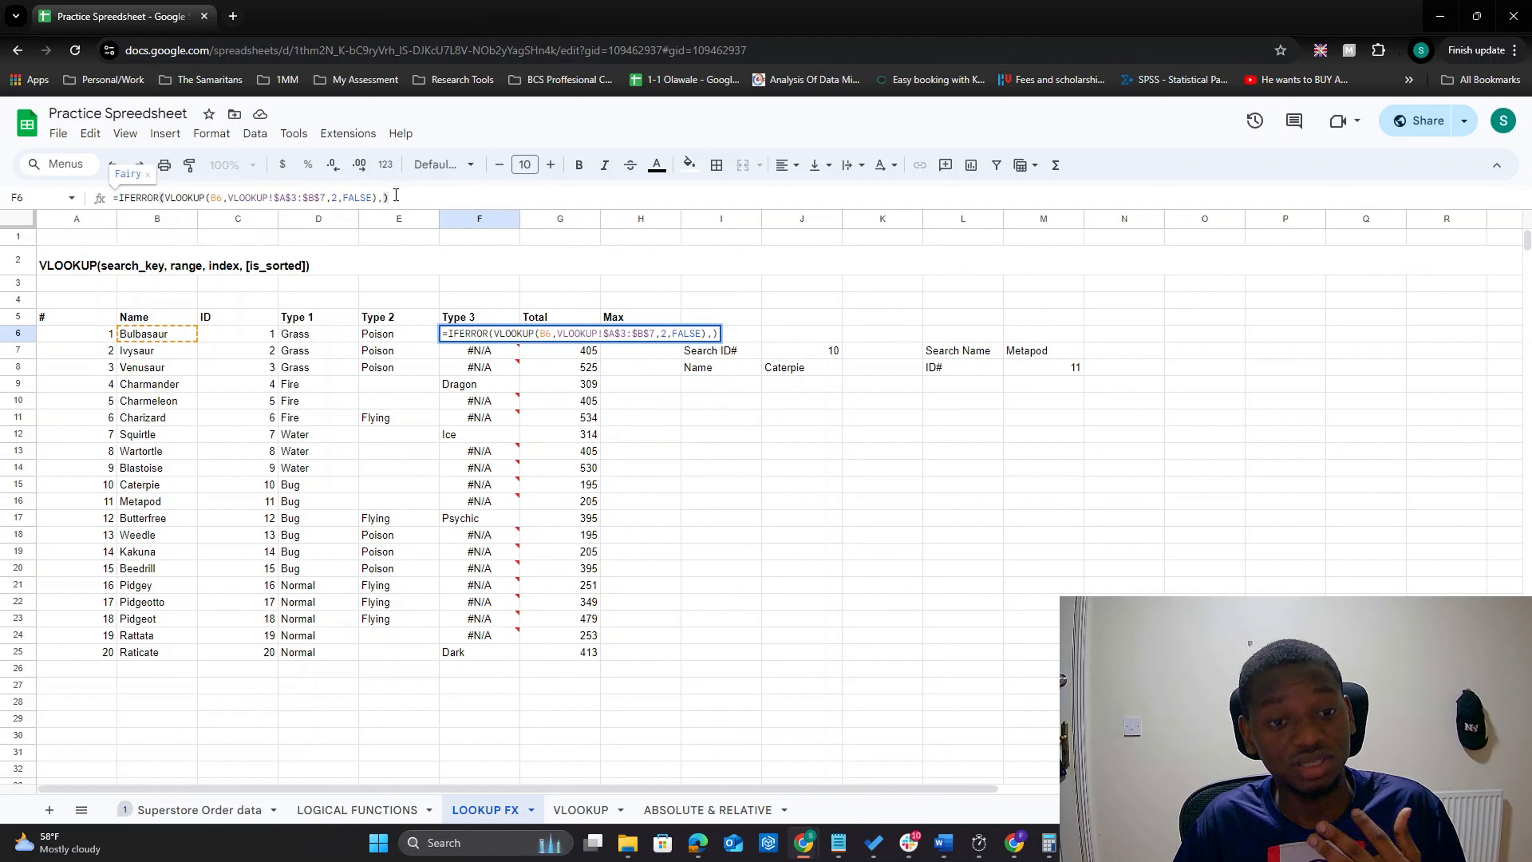
pyautogui.press('Return')
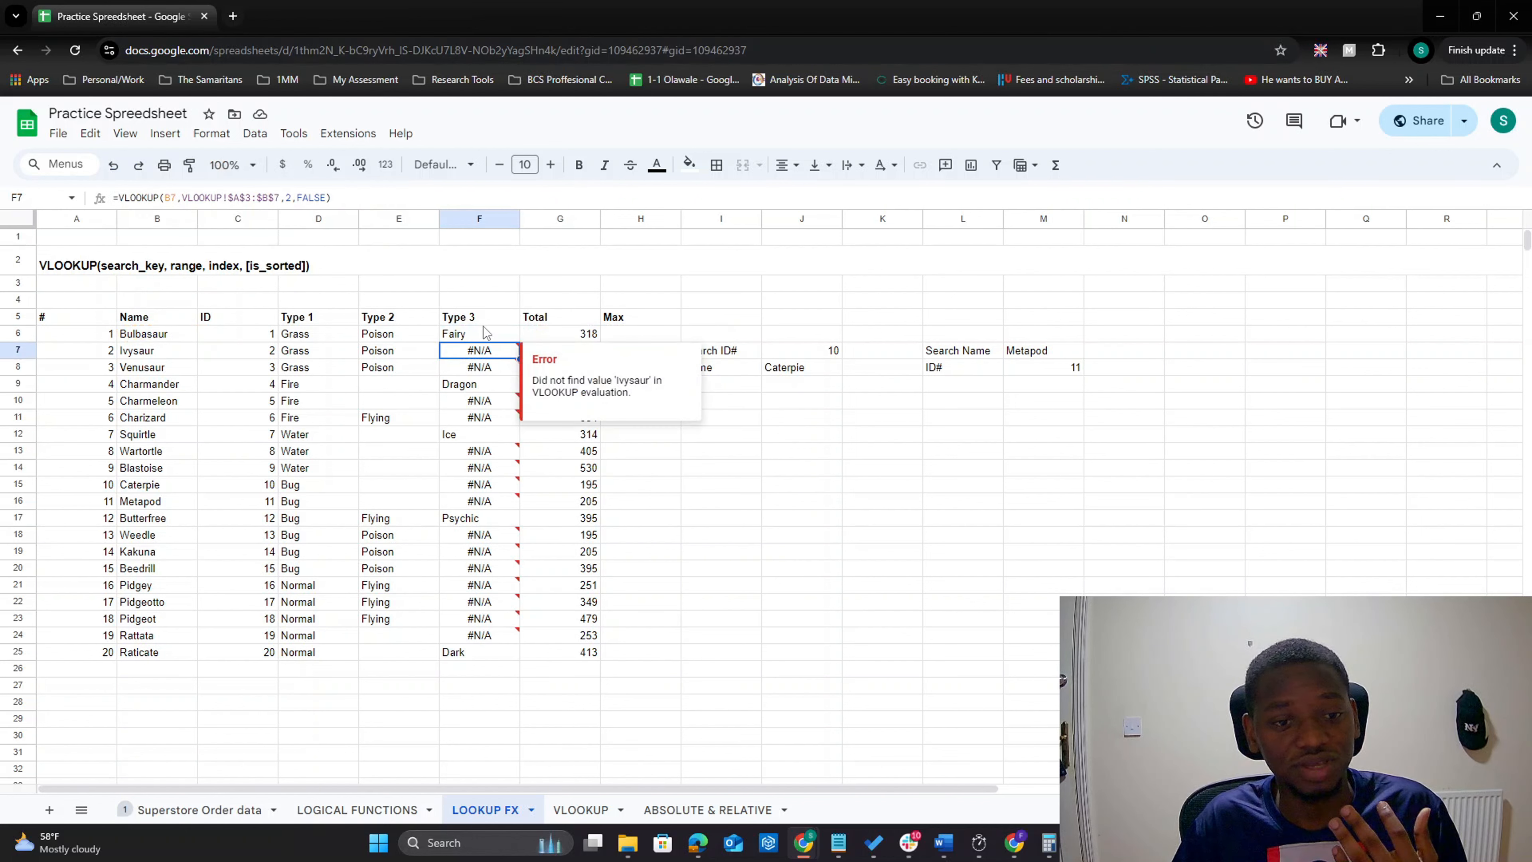
# Step: Fill the IFERROR formula from F6 down through F25 and inspect the copy in F7
pyautogui.click(485, 333)
pyautogui.moveTo(519, 342); pyautogui.dragTo(500, 650)
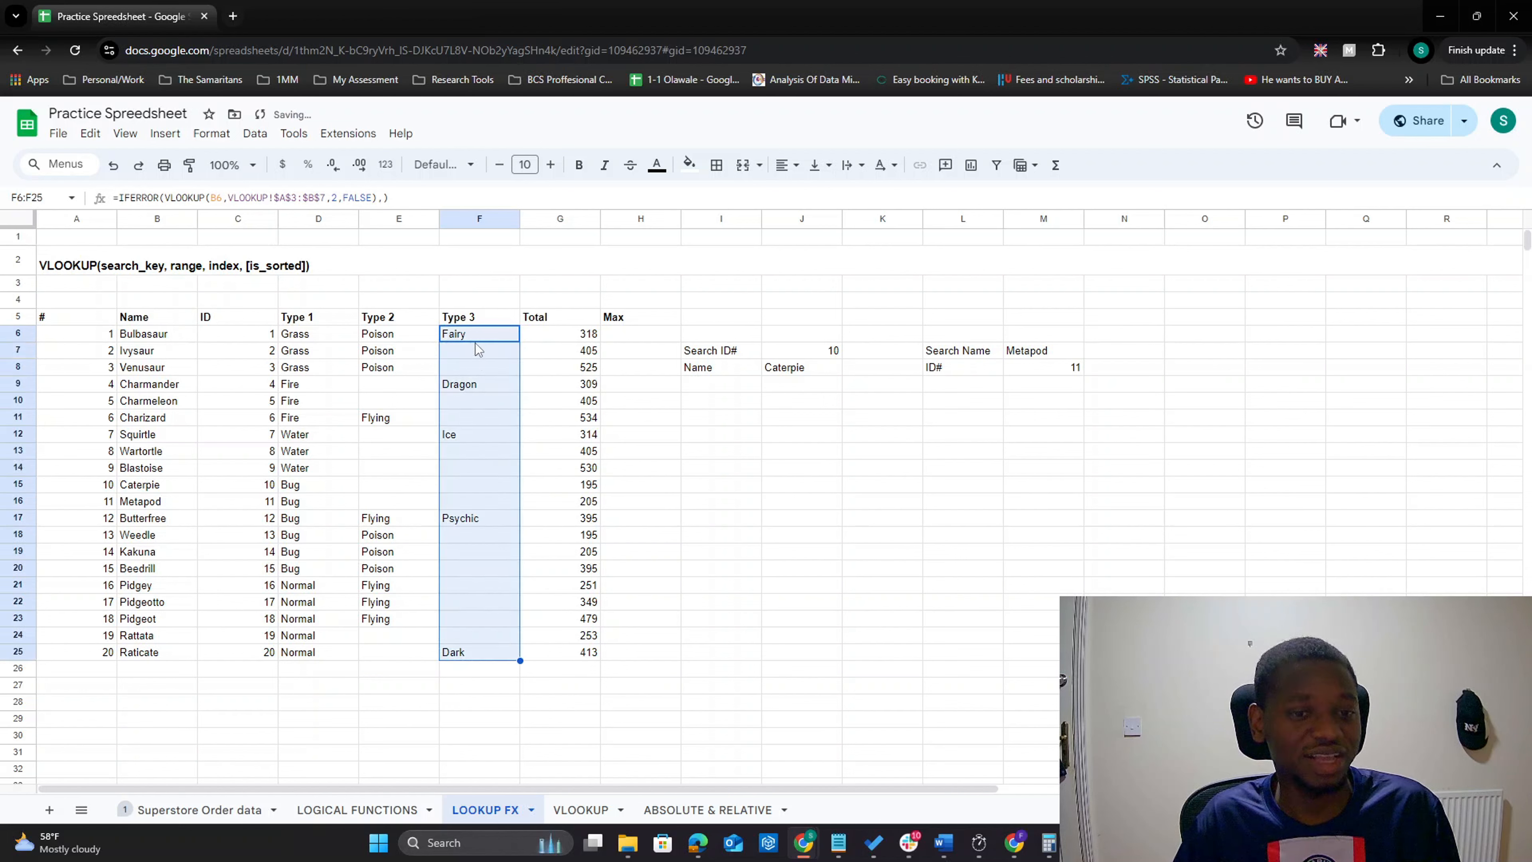
pyautogui.click(465, 351)
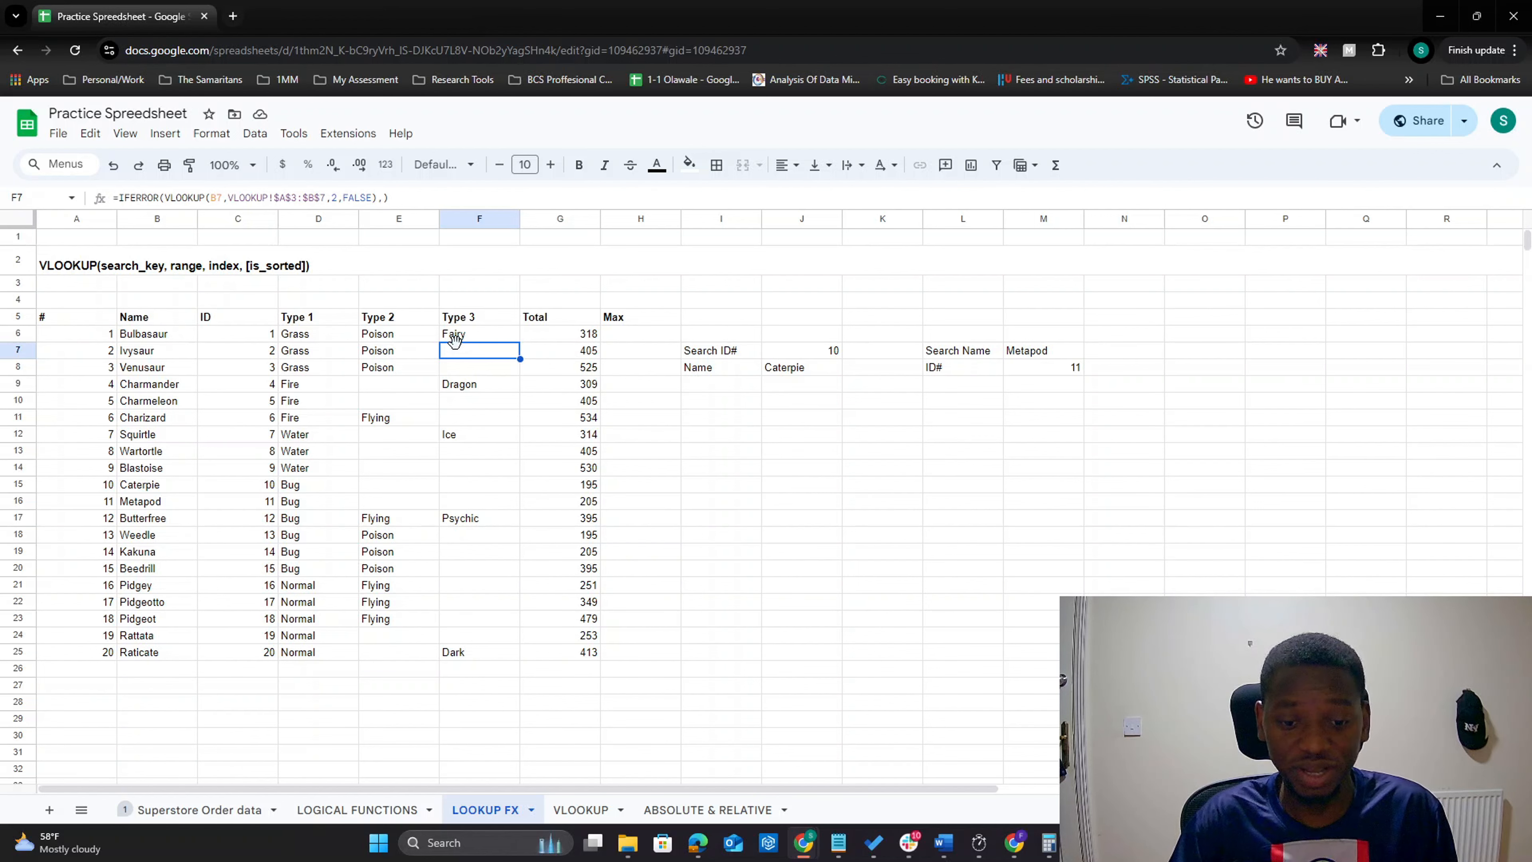
# Step: Review the VLOOKUP sheet's table, the LOOKUP FX data in A5:F25 and the name lookup formula in J8
pyautogui.click(580, 809)
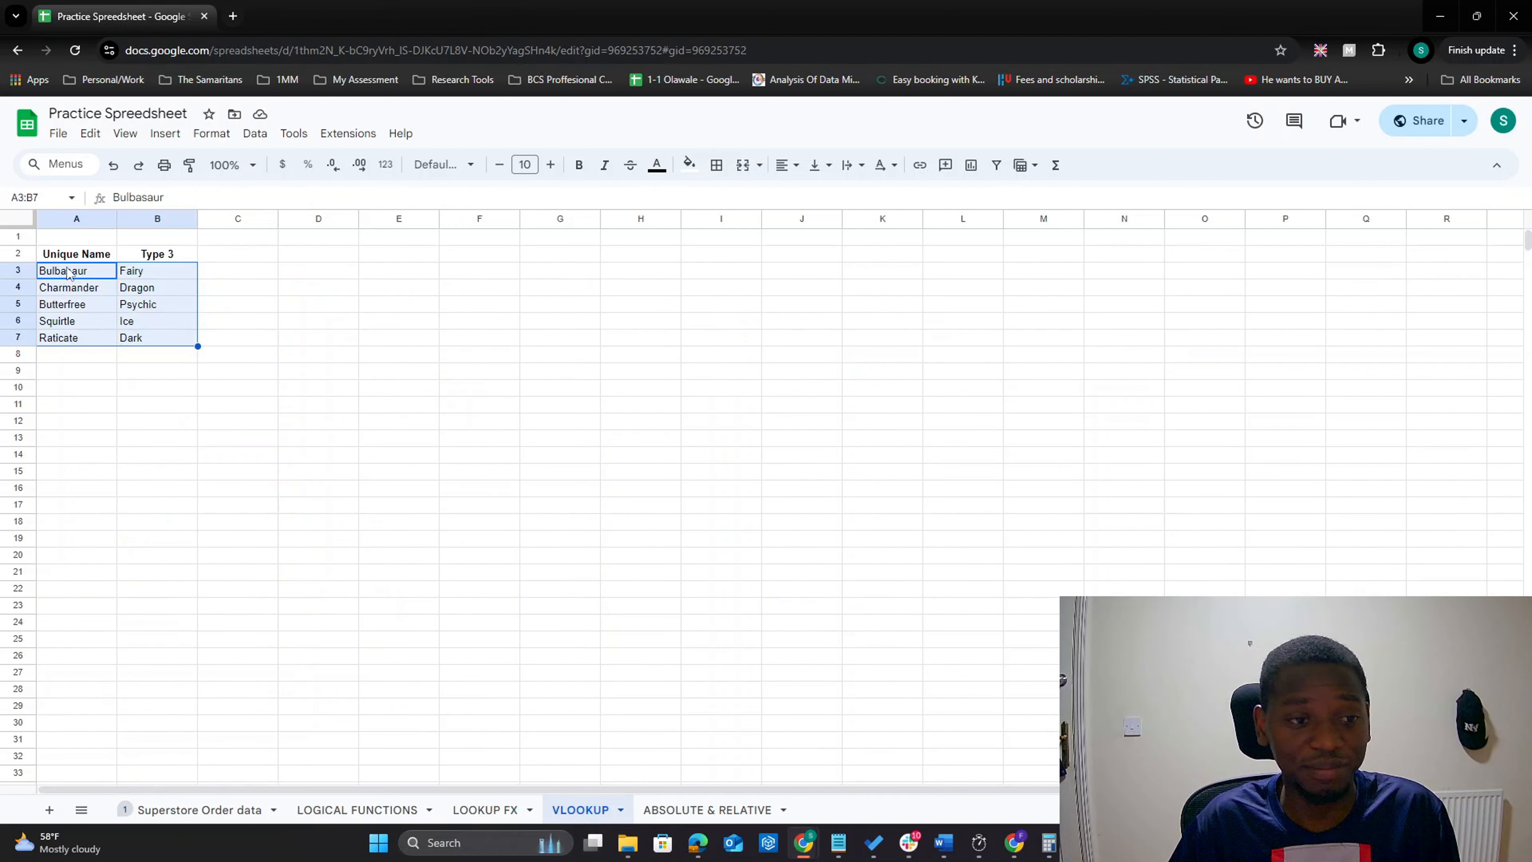
pyautogui.click(493, 809)
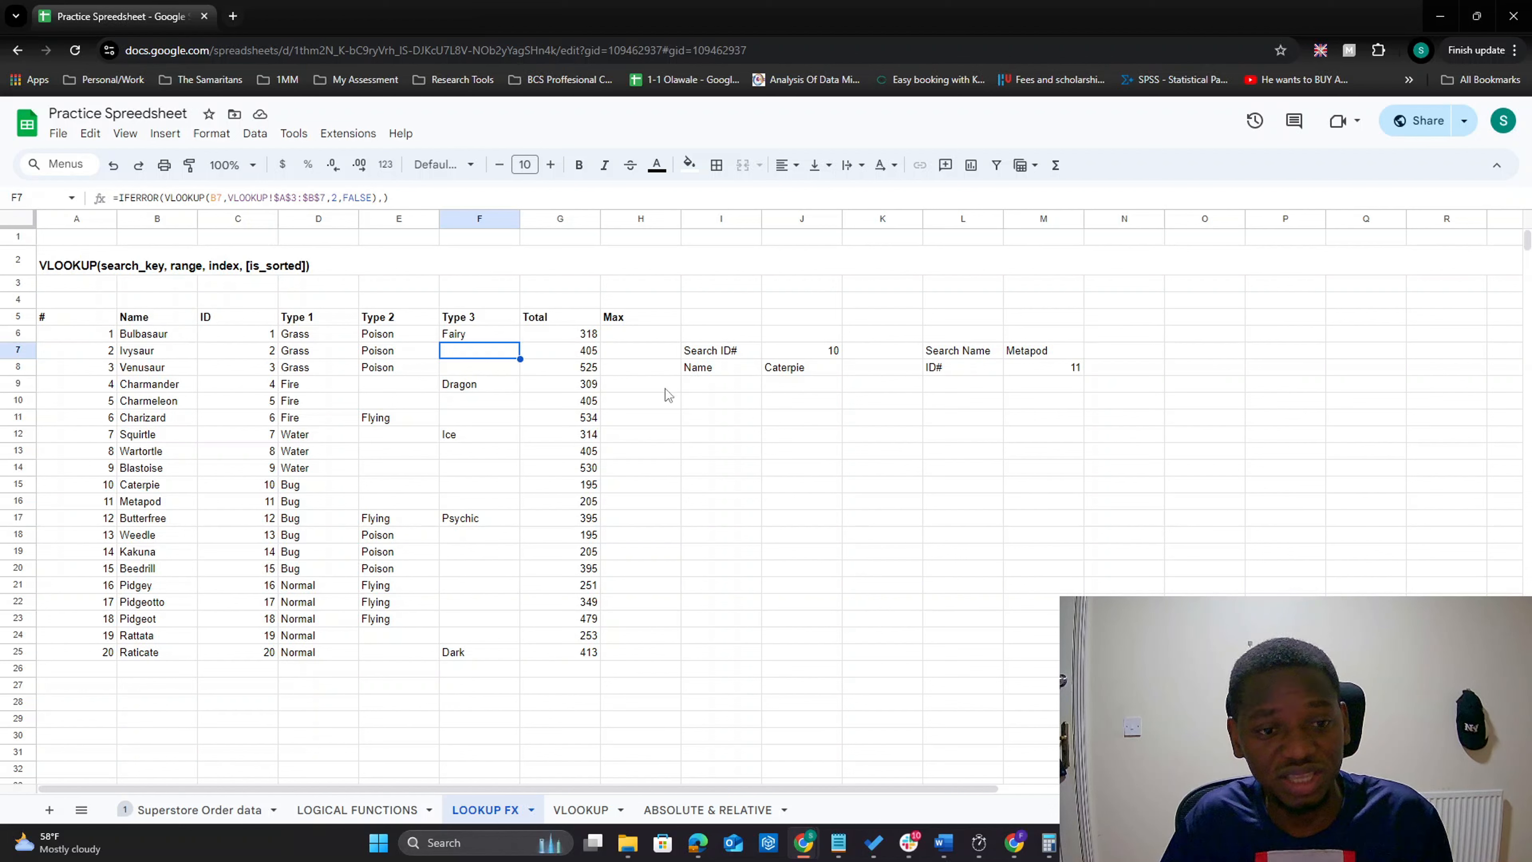
pyautogui.moveTo(72, 316); pyautogui.dragTo(475, 652)
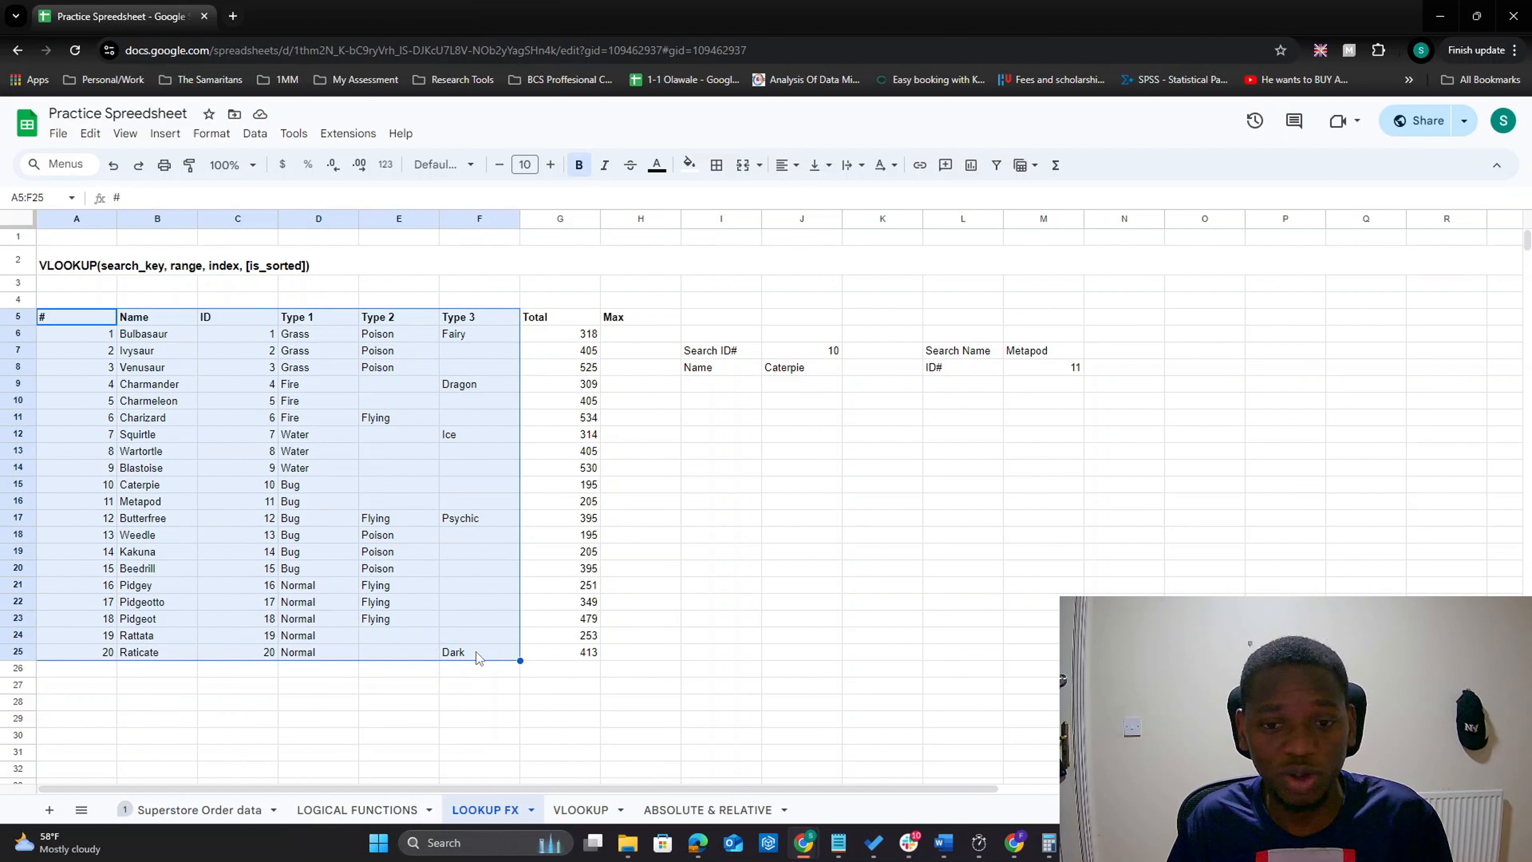
pyautogui.click(801, 374)
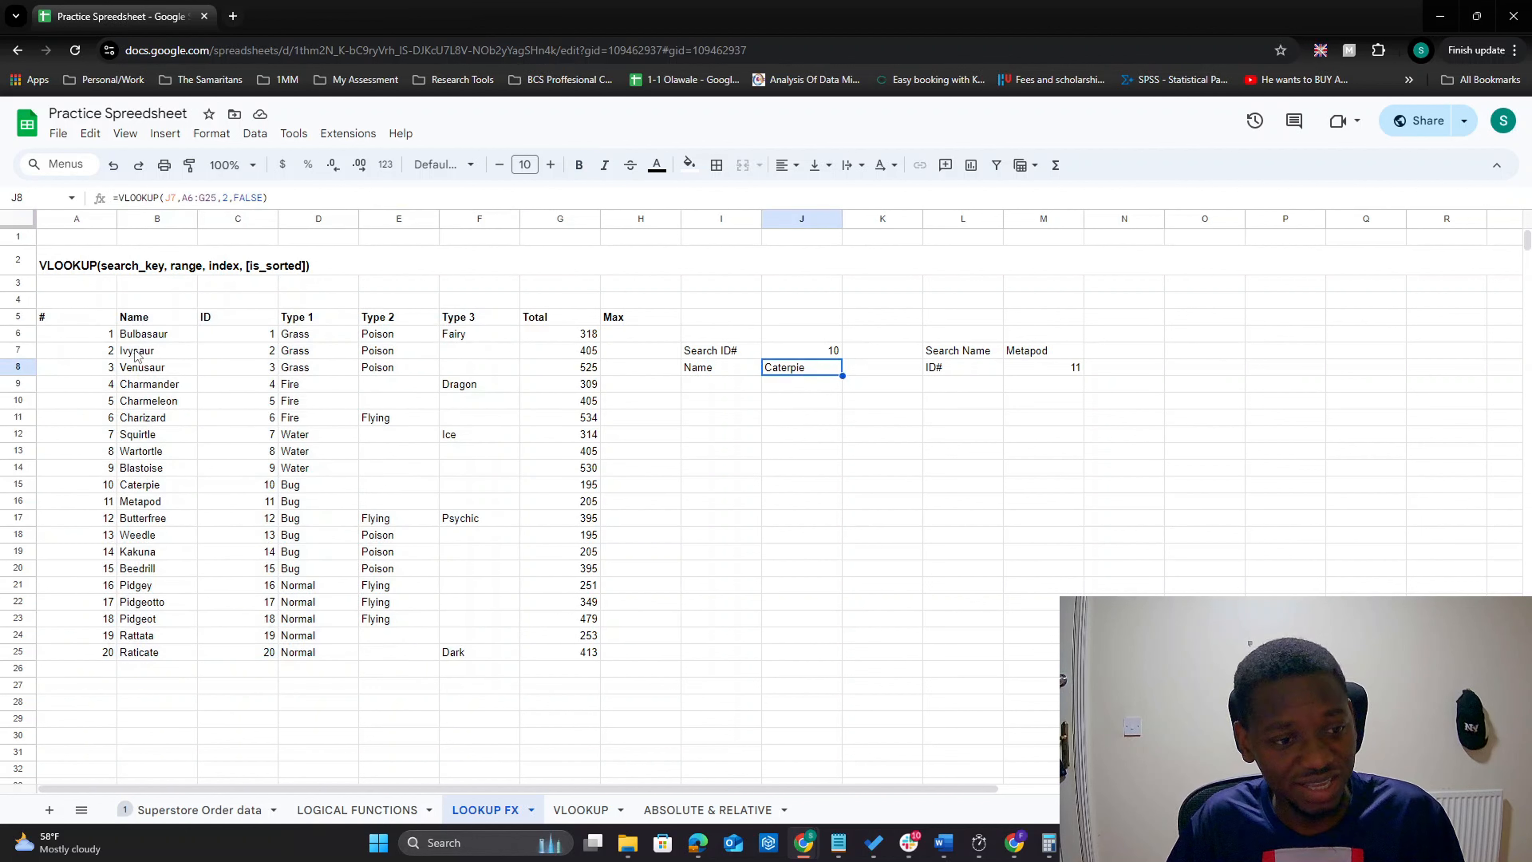
pyautogui.moveTo(75, 319); pyautogui.dragTo(347, 651)
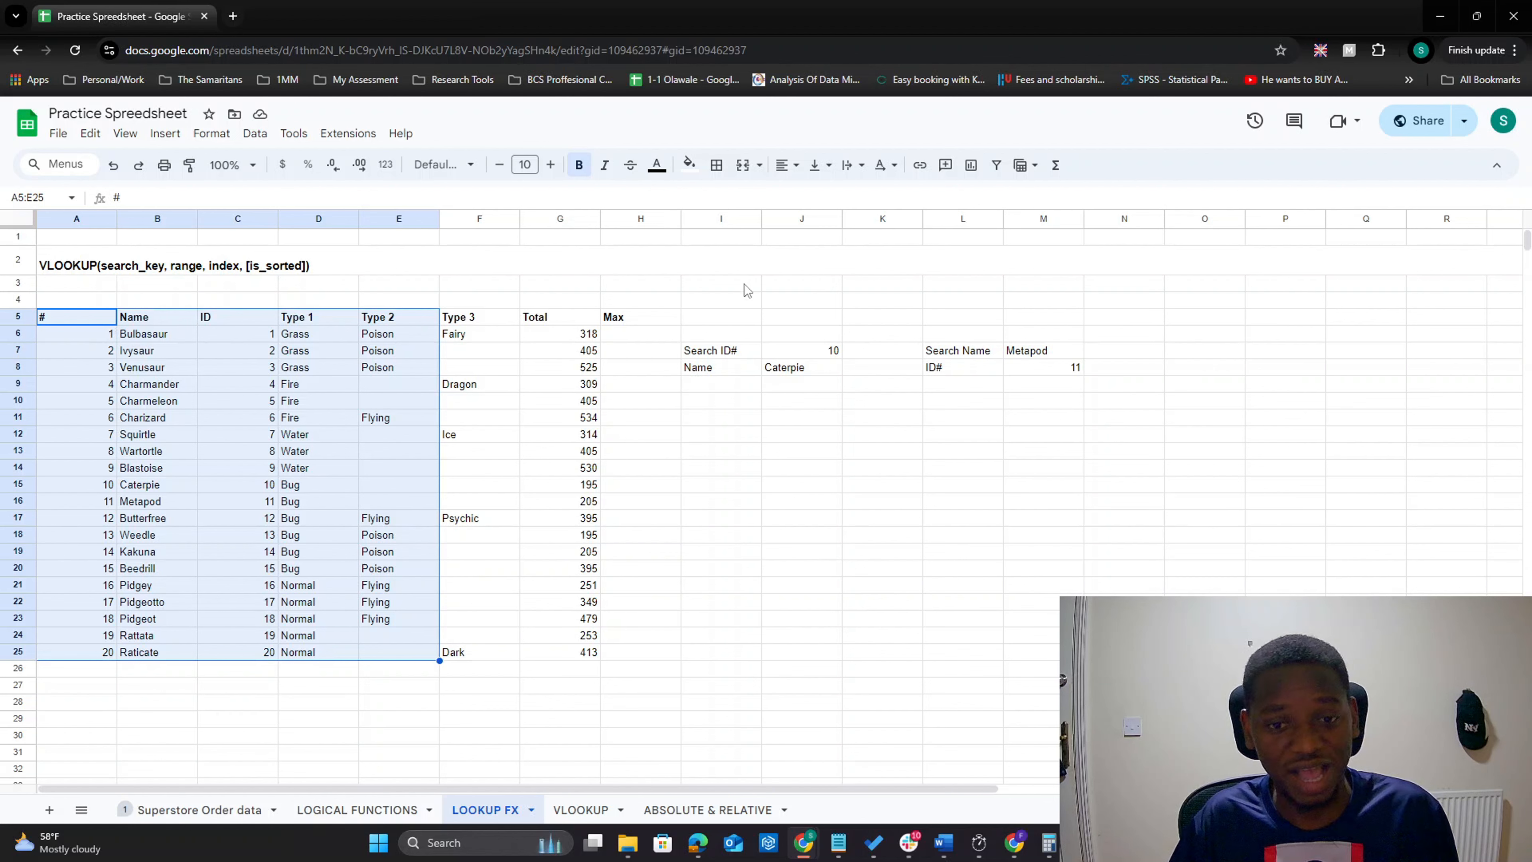
# Step: Compare the Type 3 column F6:F25 with the Type 3 entries B2:B7 and names A3:A7 on the VLOOKUP sheet
pyautogui.moveTo(469, 336); pyautogui.dragTo(470, 659)
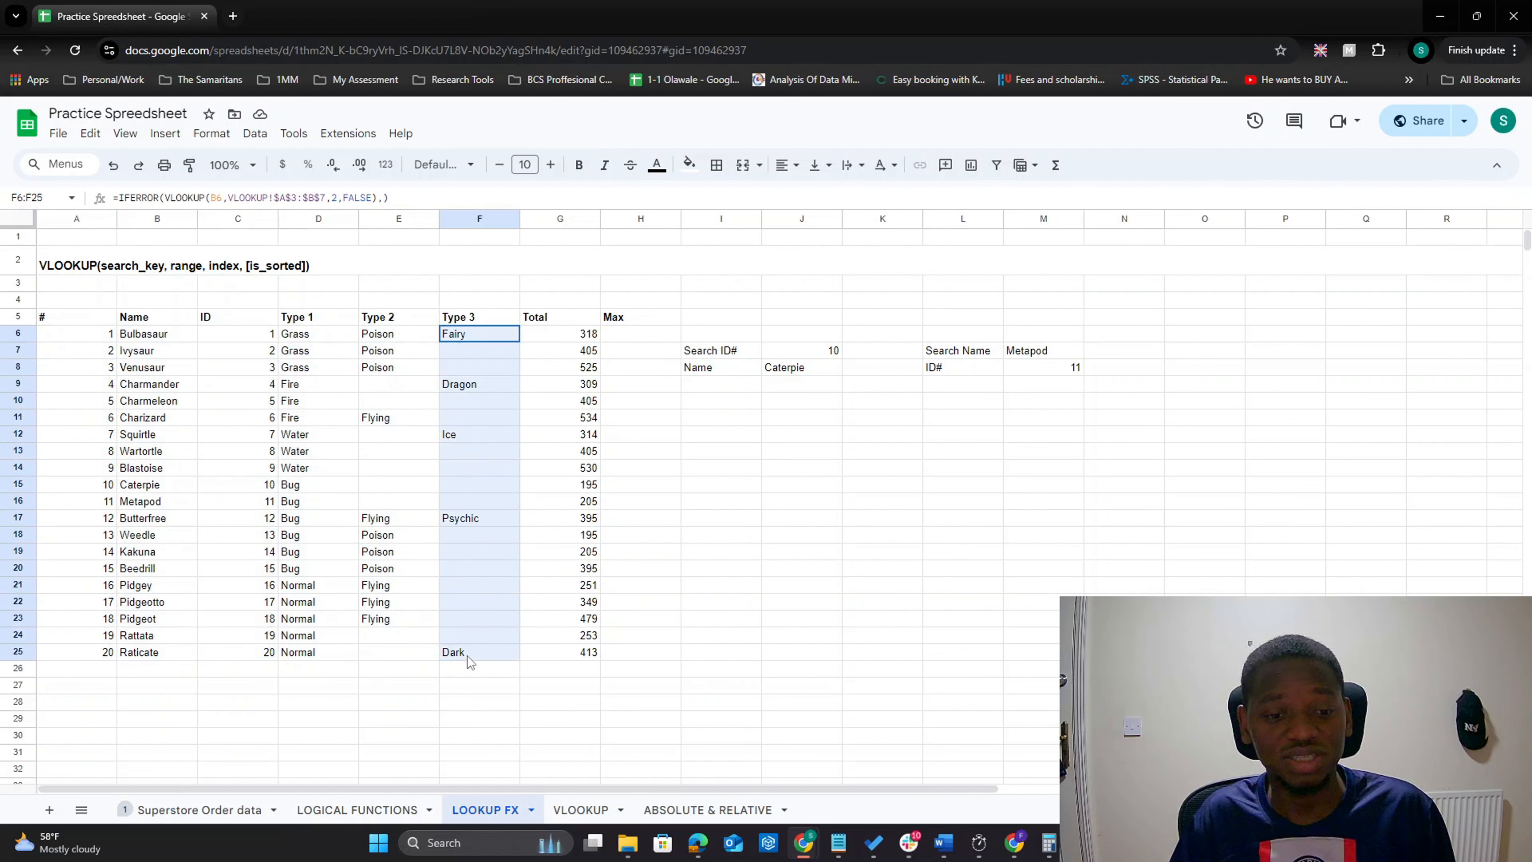
pyautogui.click(581, 808)
pyautogui.moveTo(148, 254); pyautogui.dragTo(160, 344)
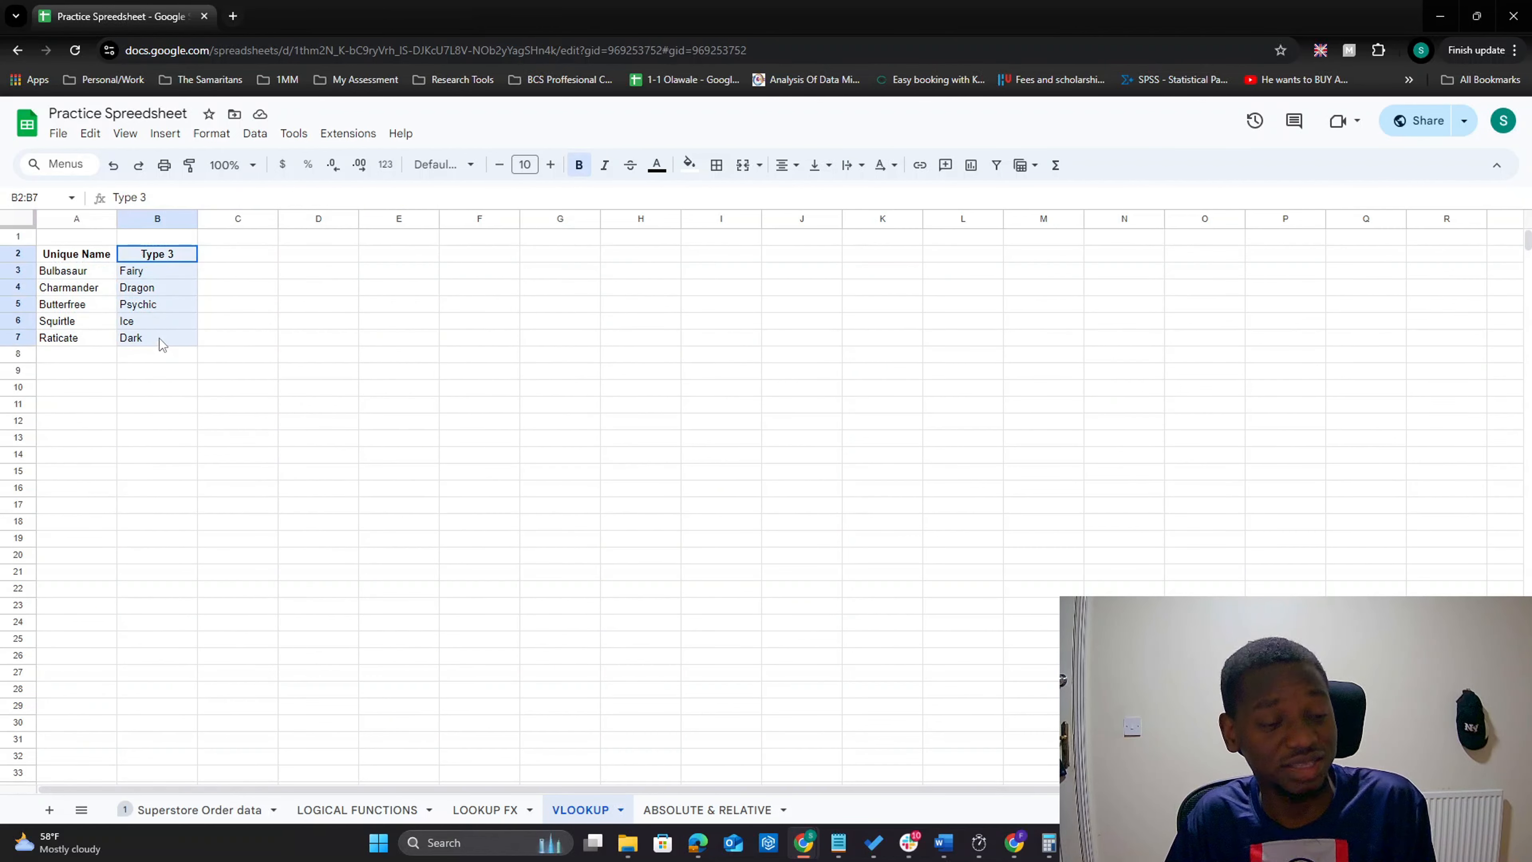
pyautogui.moveTo(86, 273); pyautogui.dragTo(86, 344)
pyautogui.click(486, 809)
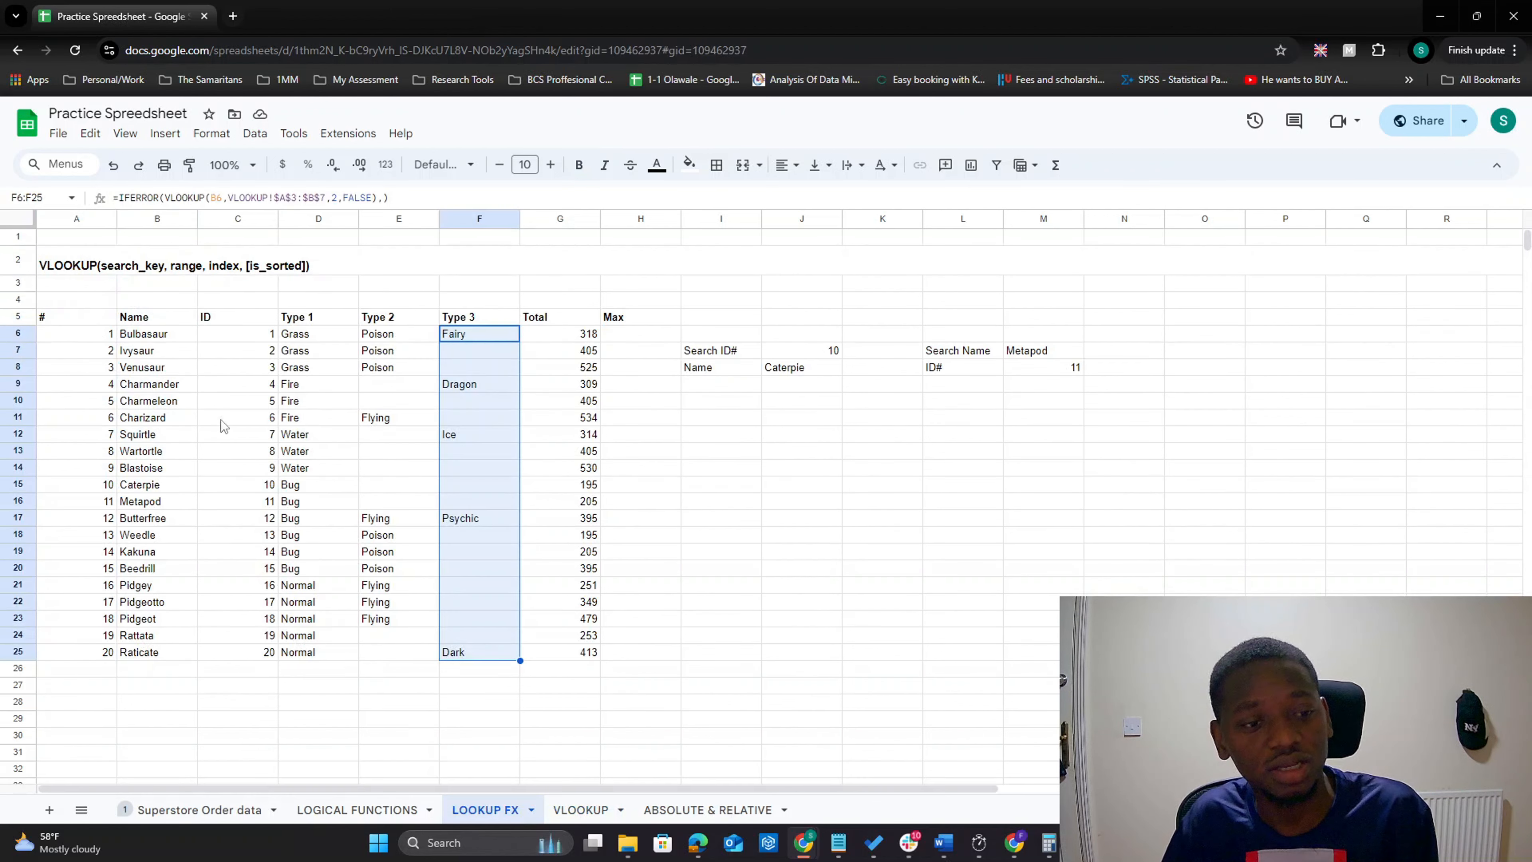
pyautogui.click(449, 339)
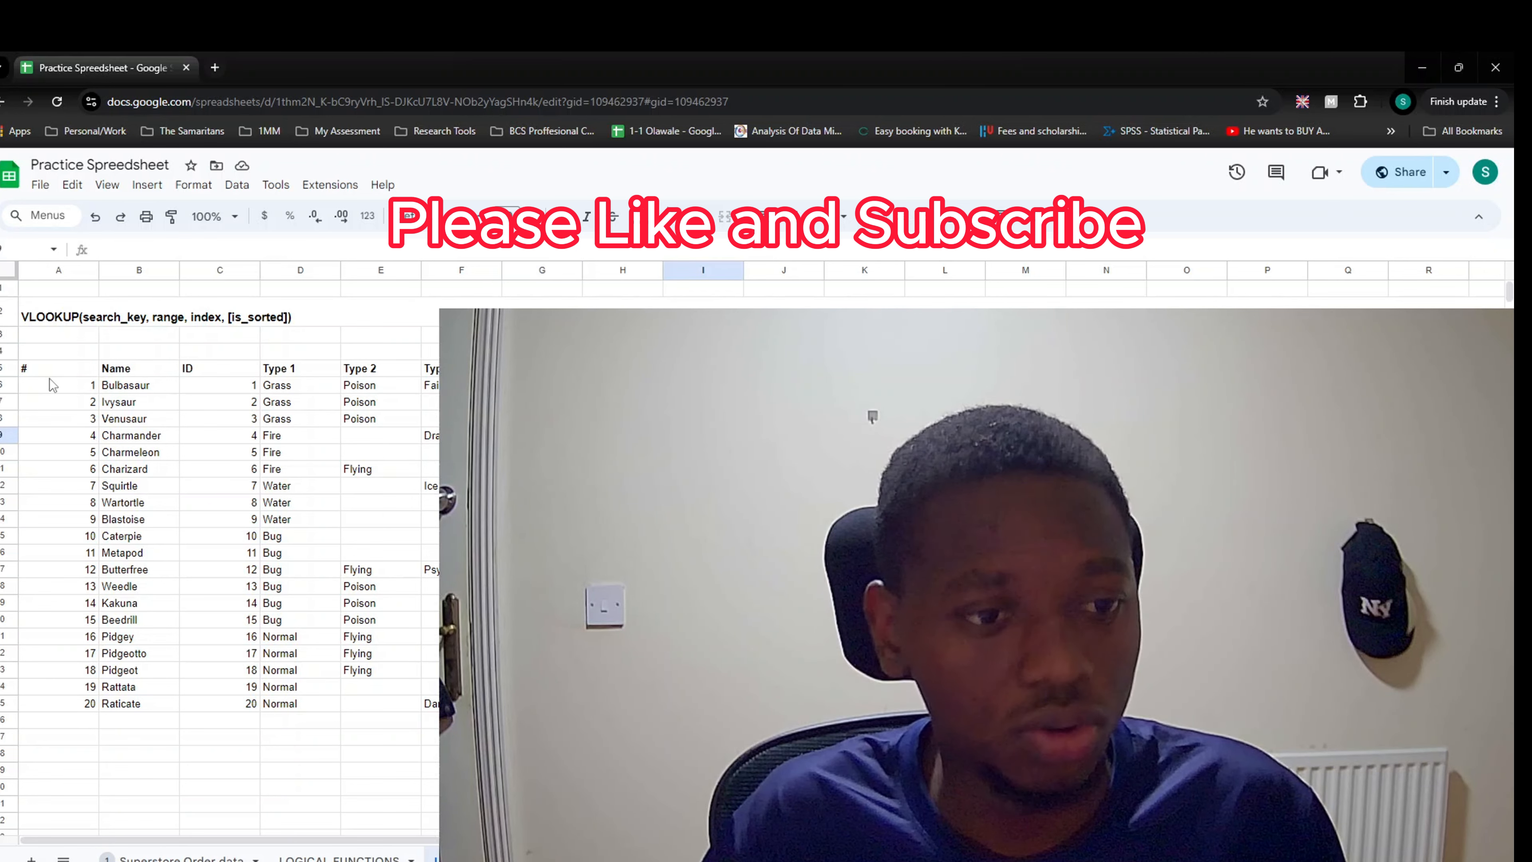
# Step: Look over the full LOOKUP FX data range A5:G25 and the search ID in J7
pyautogui.moveTo(52, 369); pyautogui.dragTo(541, 703)
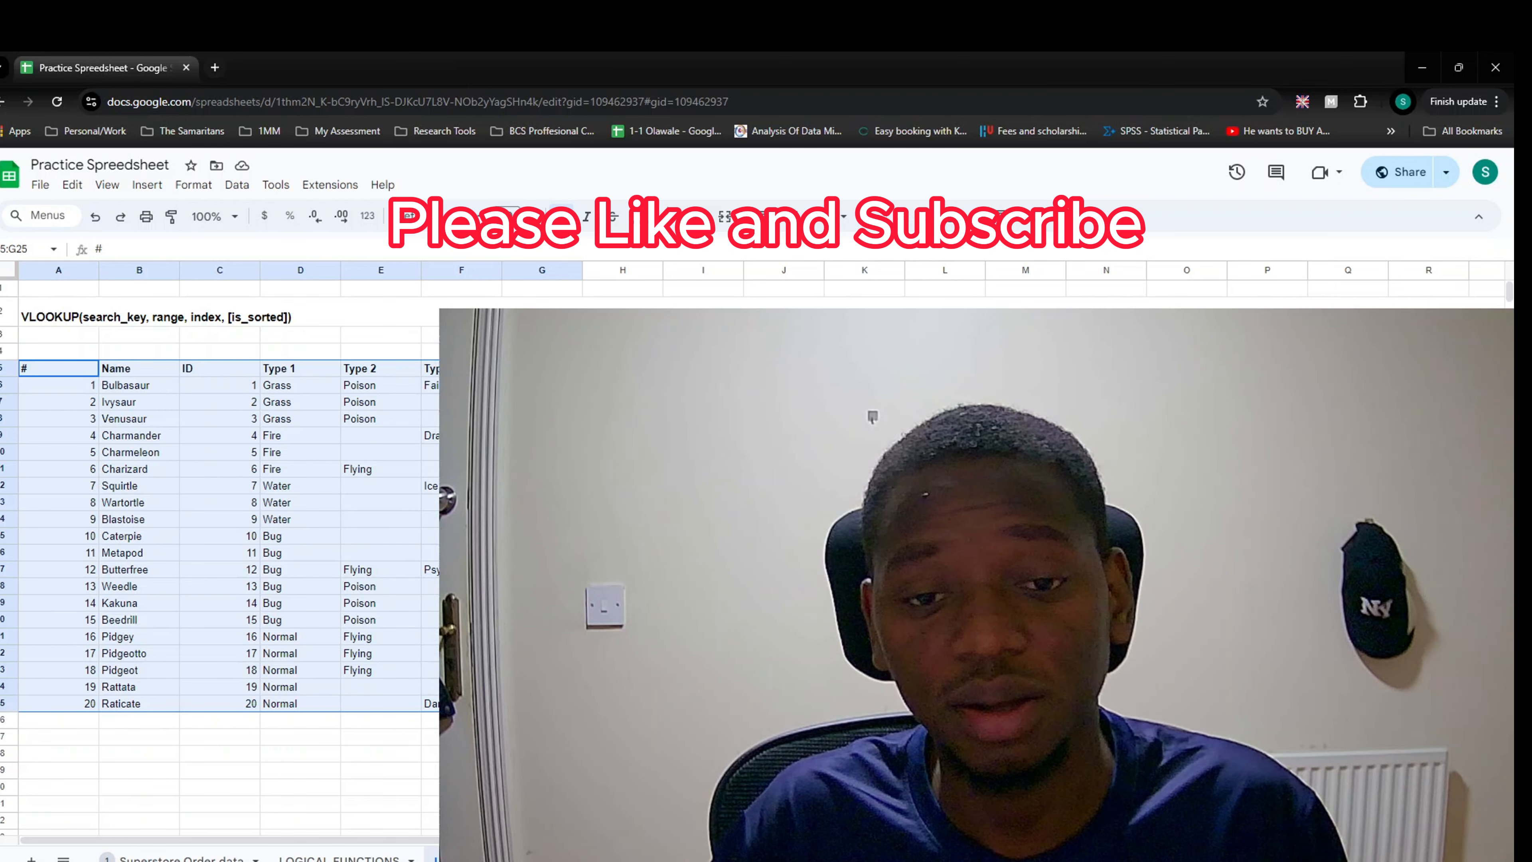
pyautogui.click(784, 401)
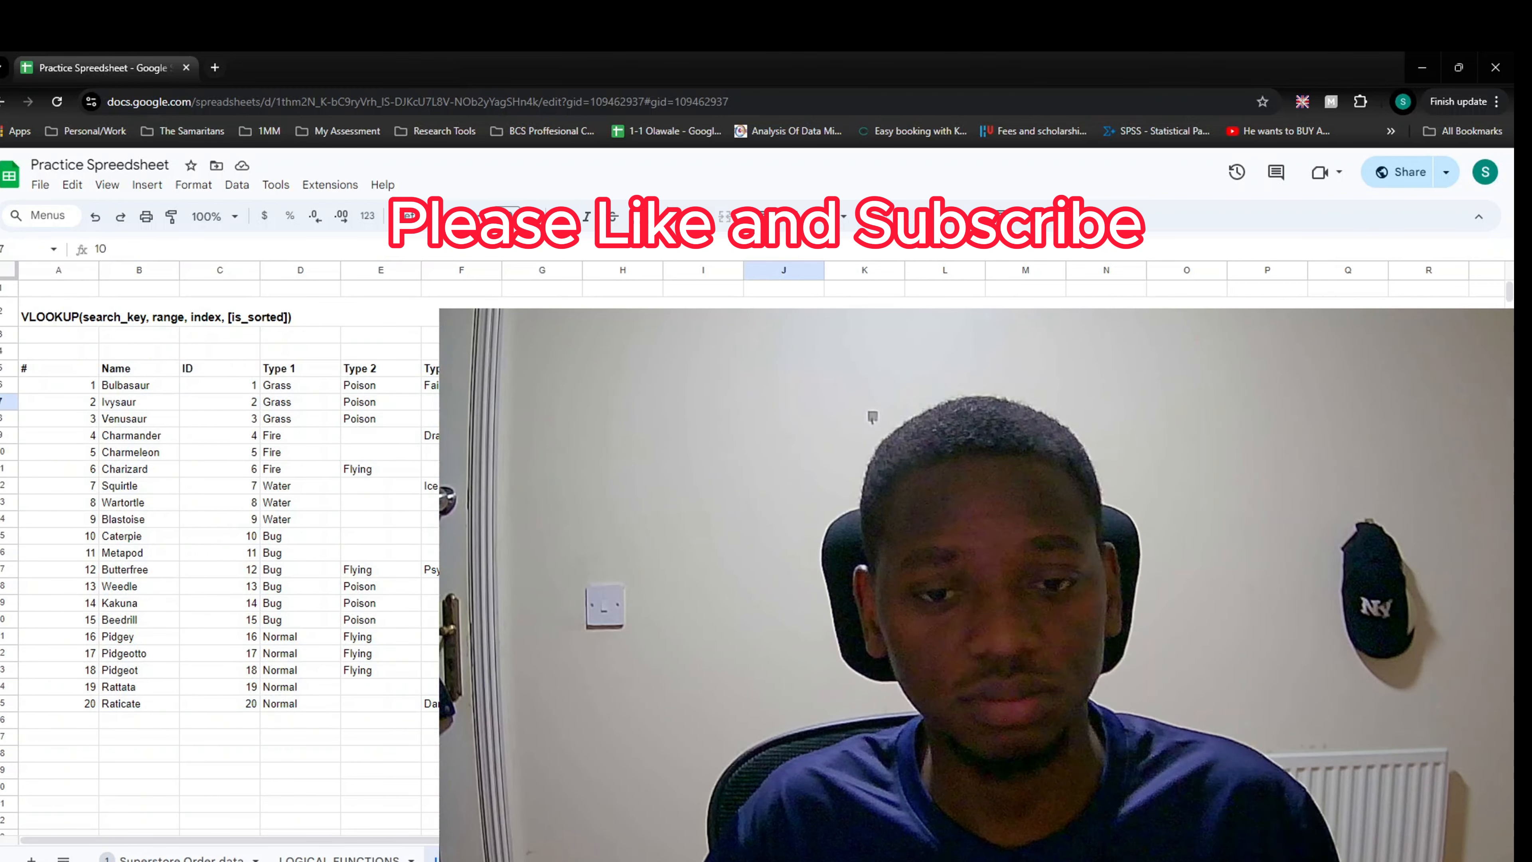